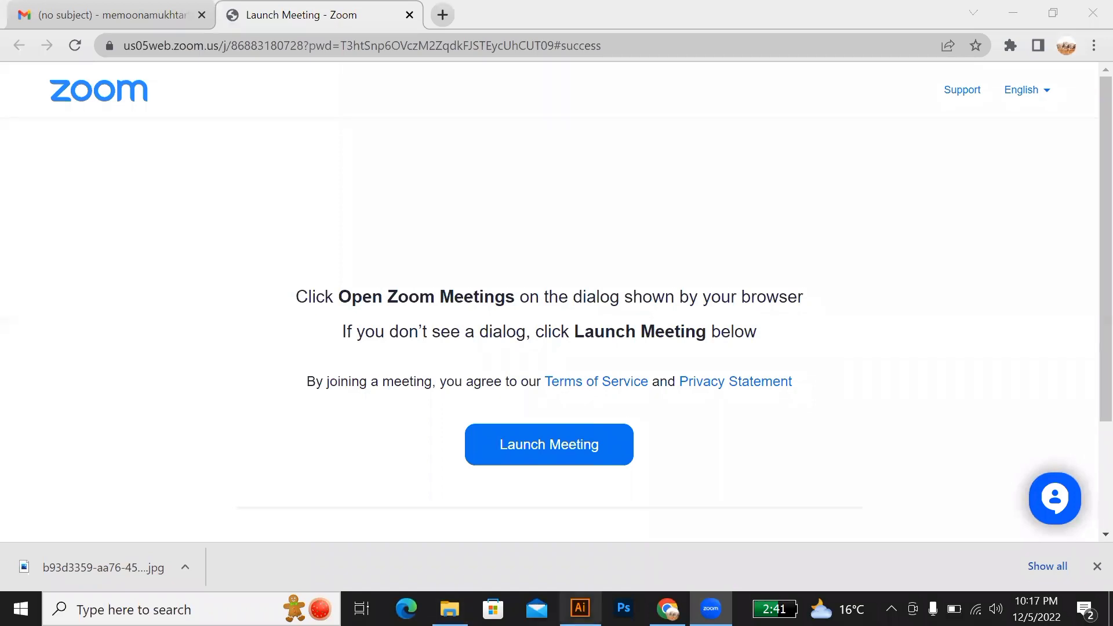
Step: Switch to Illustrator and start creating a new document from the open LECTURE 1 BATCH 56 file
left_click(580, 609)
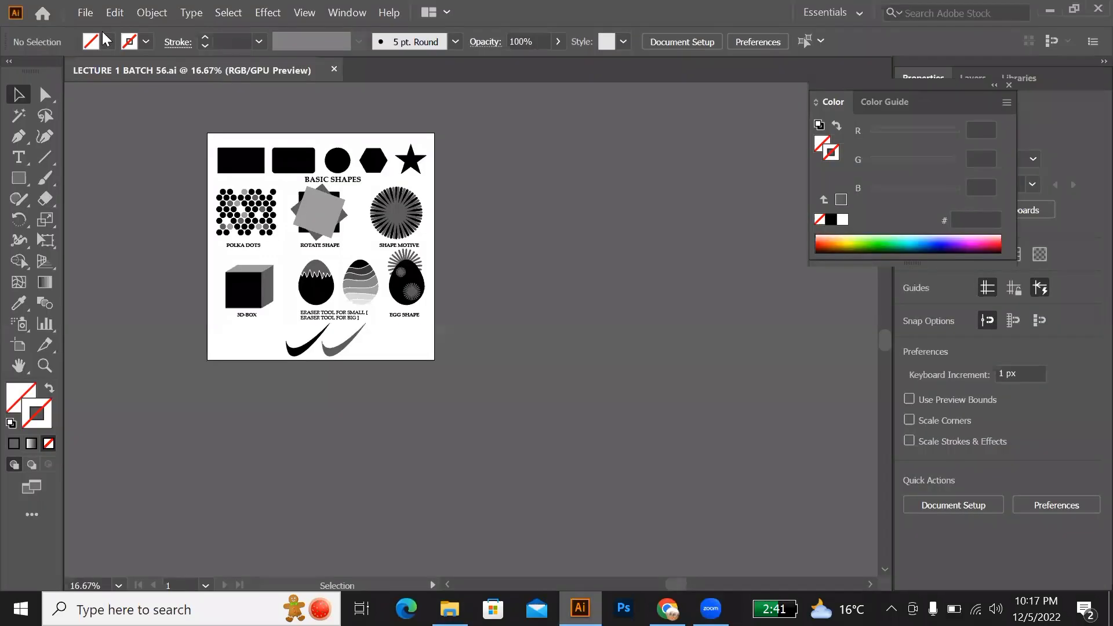
left_click(85, 13)
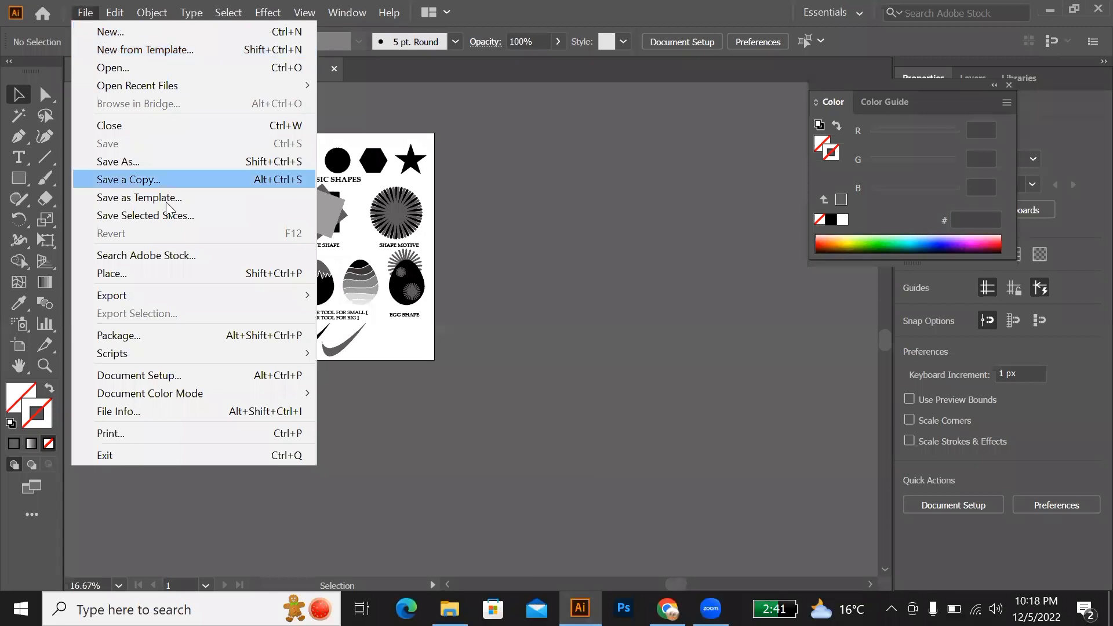
left_click(472, 200)
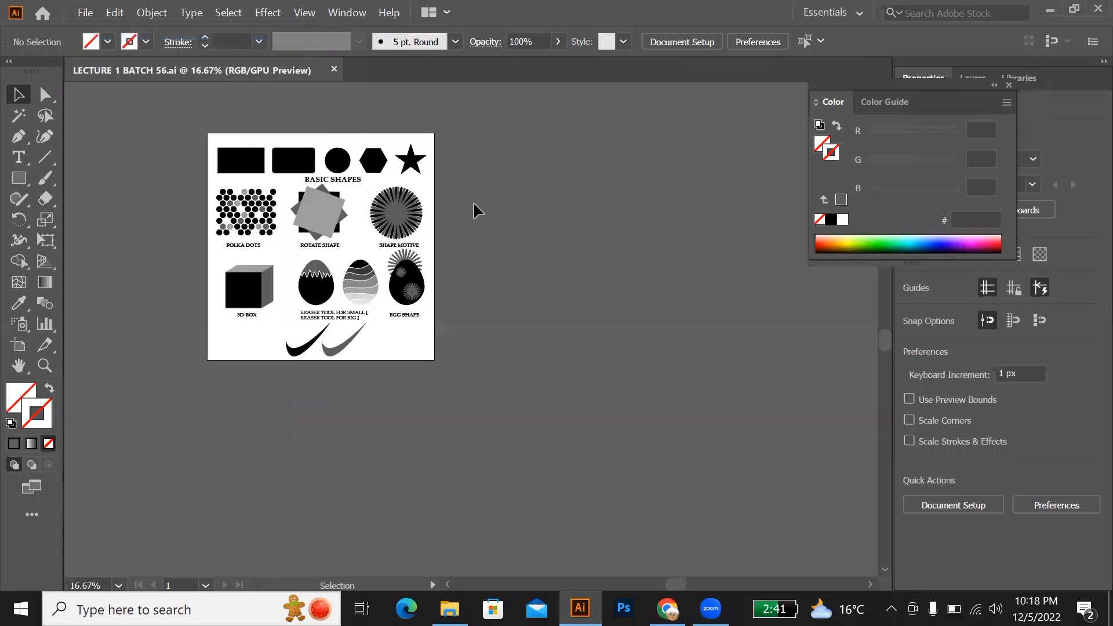
key("ctrl+n")
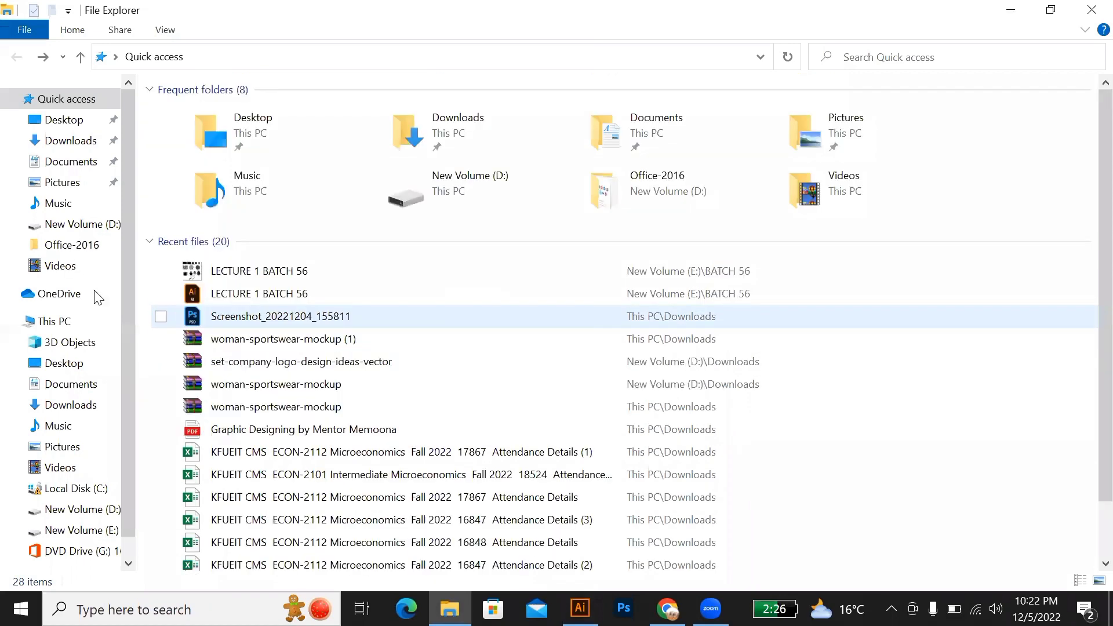
Step: Look through the Downloads folder with its files shown as large thumbnails
left_click(71, 142)
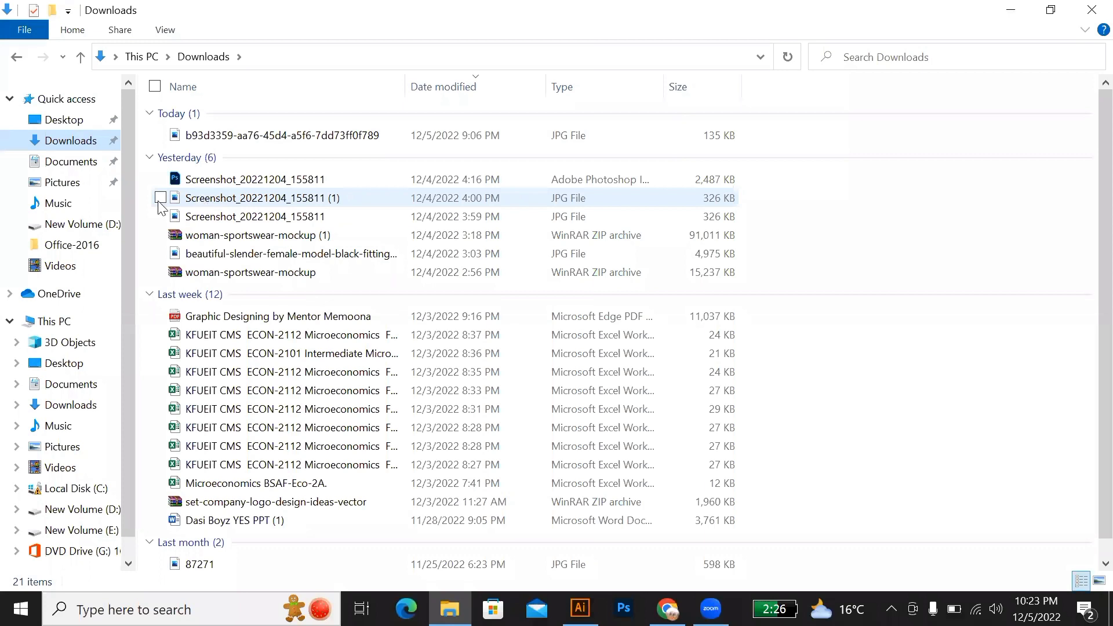
left_click_drag(140, 191, 213, 225)
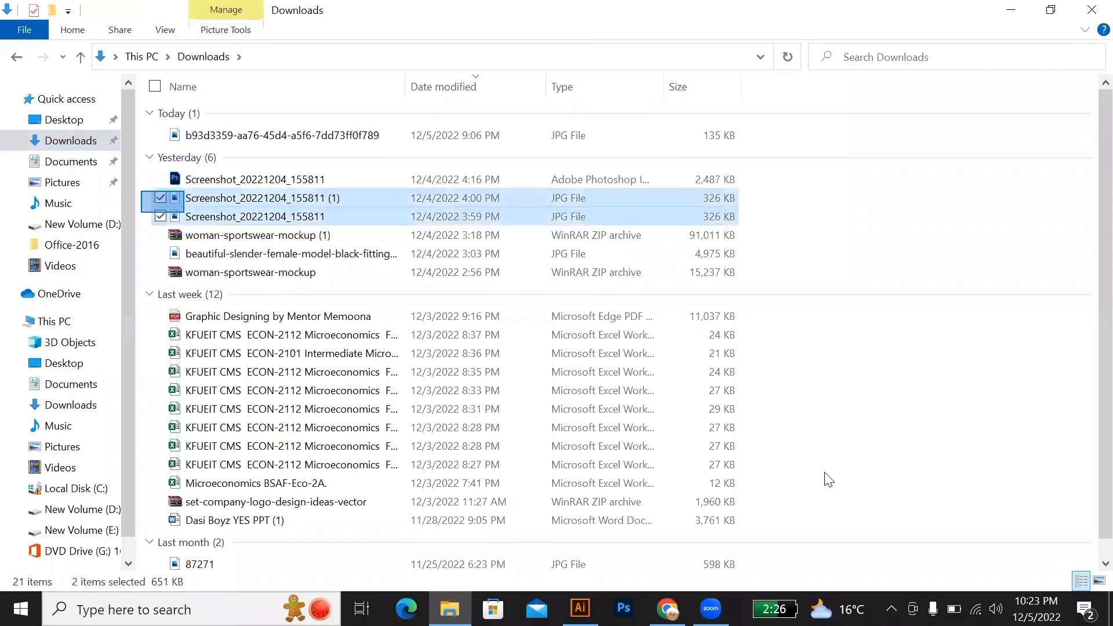
left_click(1100, 582)
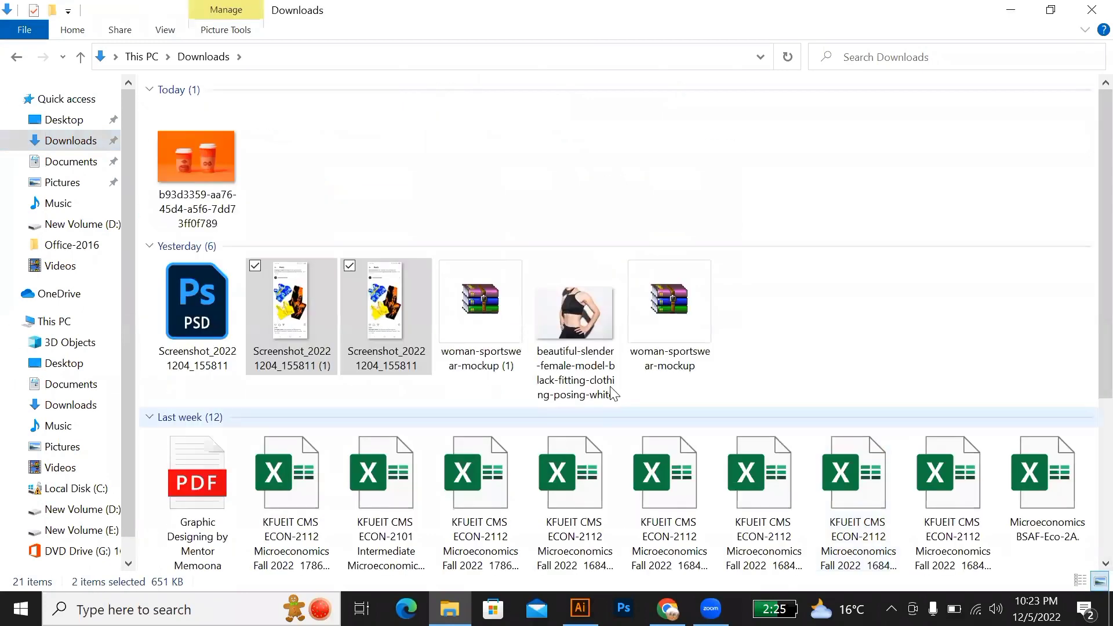
scroll(614, 394, "down", 5)
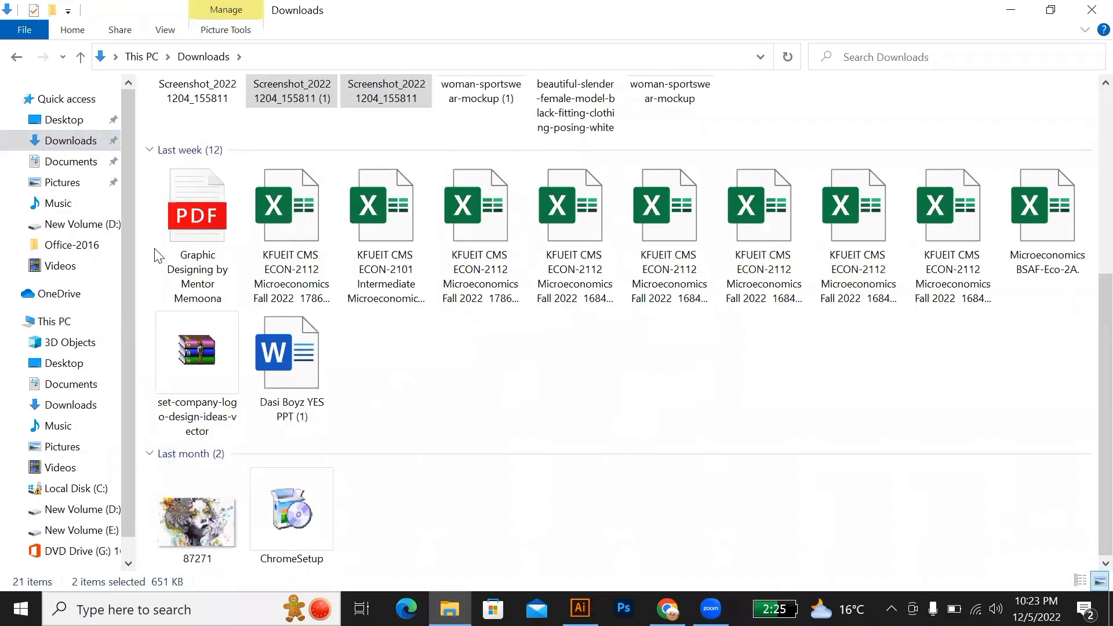
Step: Look through the Documents folder, New Volume (E:) with its New folder, New Volume (D:) and the Pictures folder
left_click(75, 163)
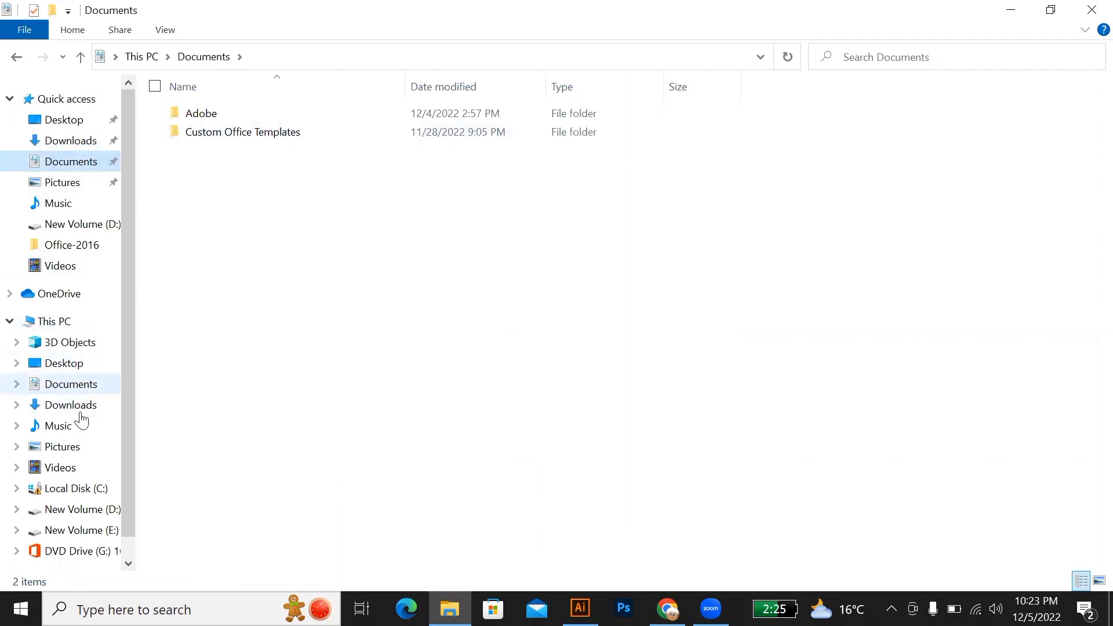
left_click(47, 533)
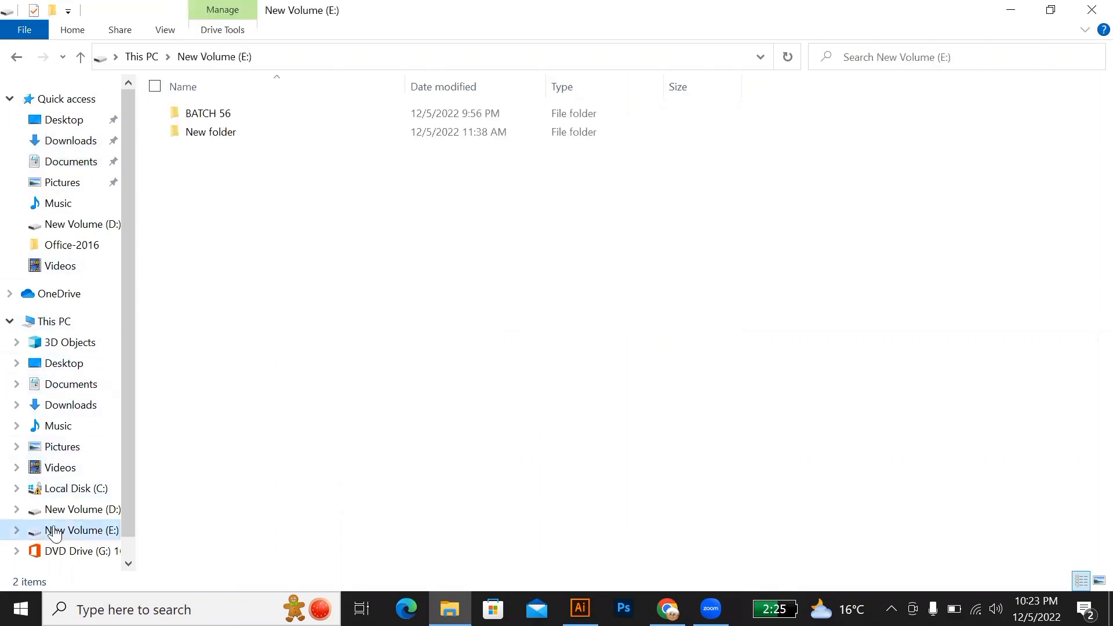
double_click(245, 135)
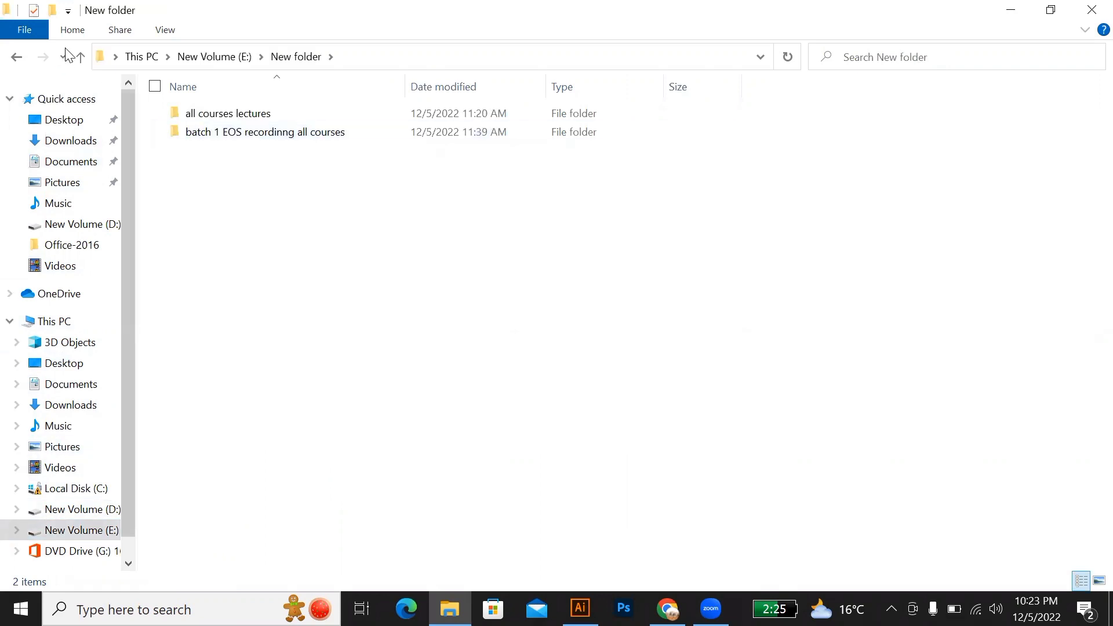
left_click(17, 58)
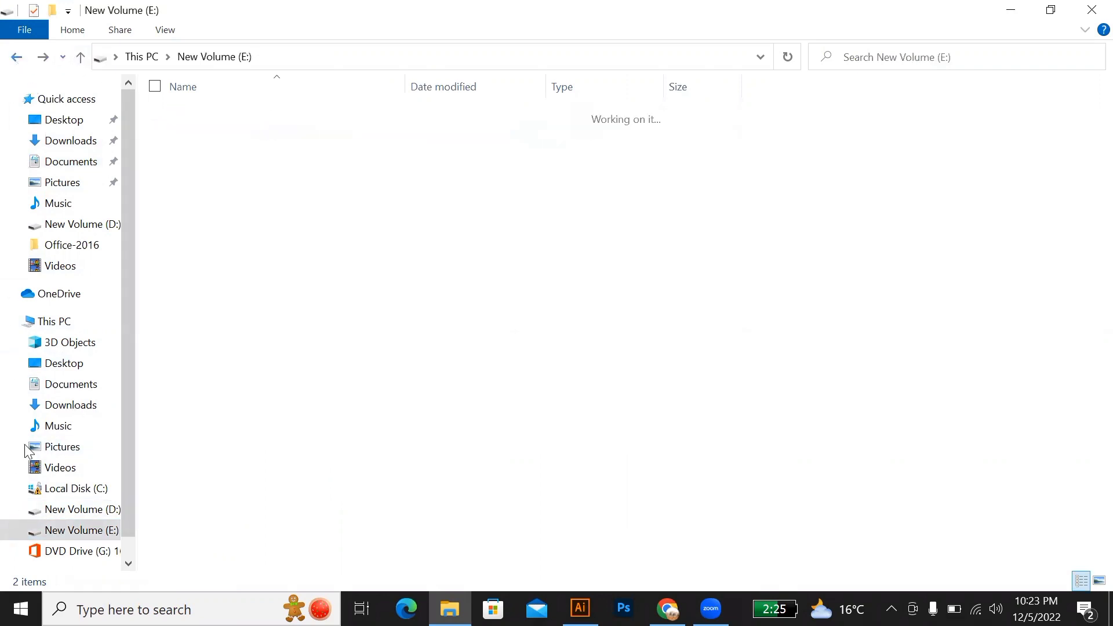
left_click(46, 509)
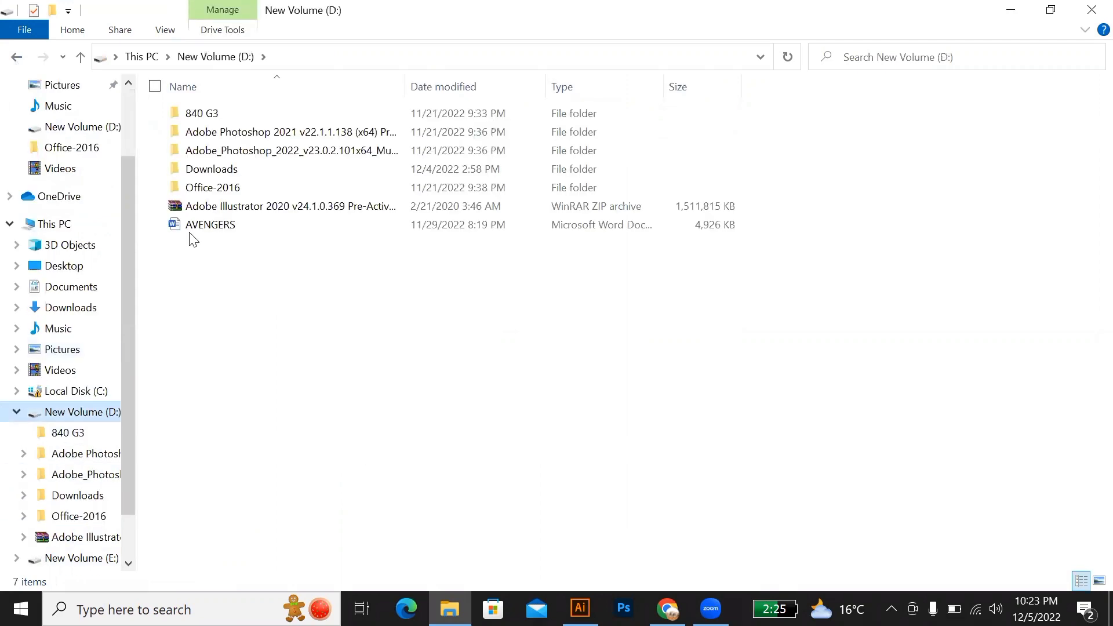
left_click(15, 58)
left_click(58, 351)
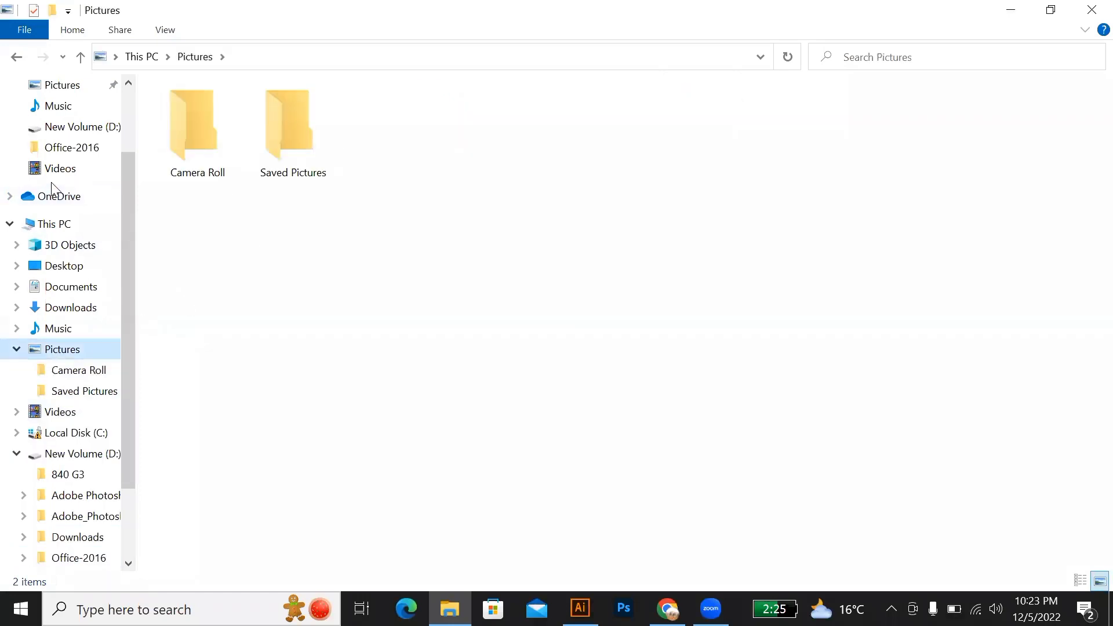
Step: Switch to Chrome and look through the inbox conversation without a subject in Gmail
left_click(667, 609)
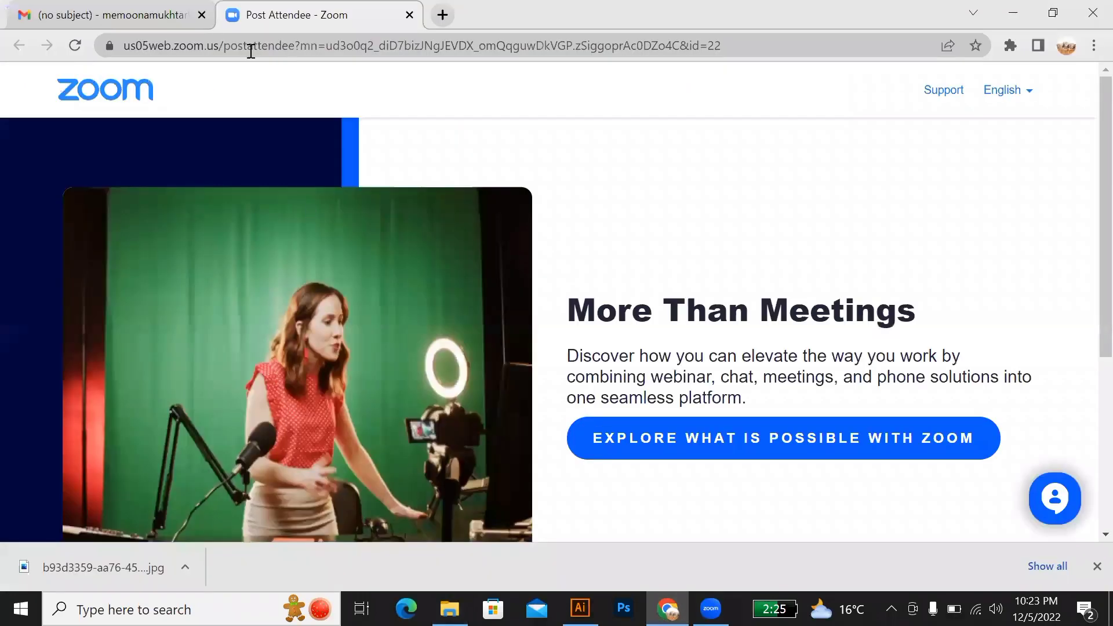
left_click(186, 22)
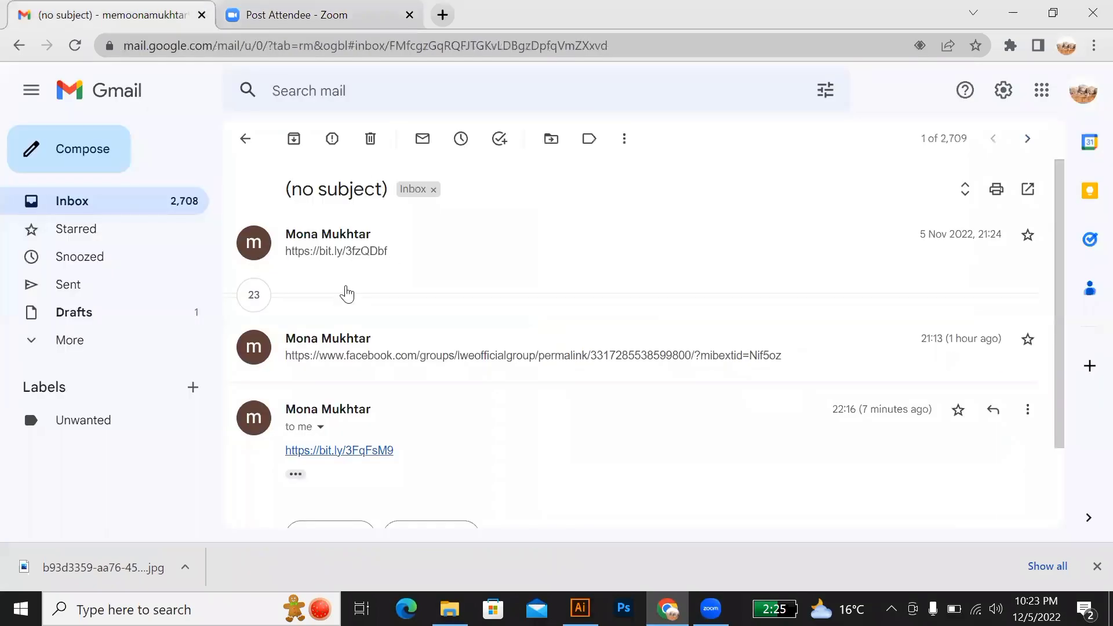
scroll(346, 302, "down", 2)
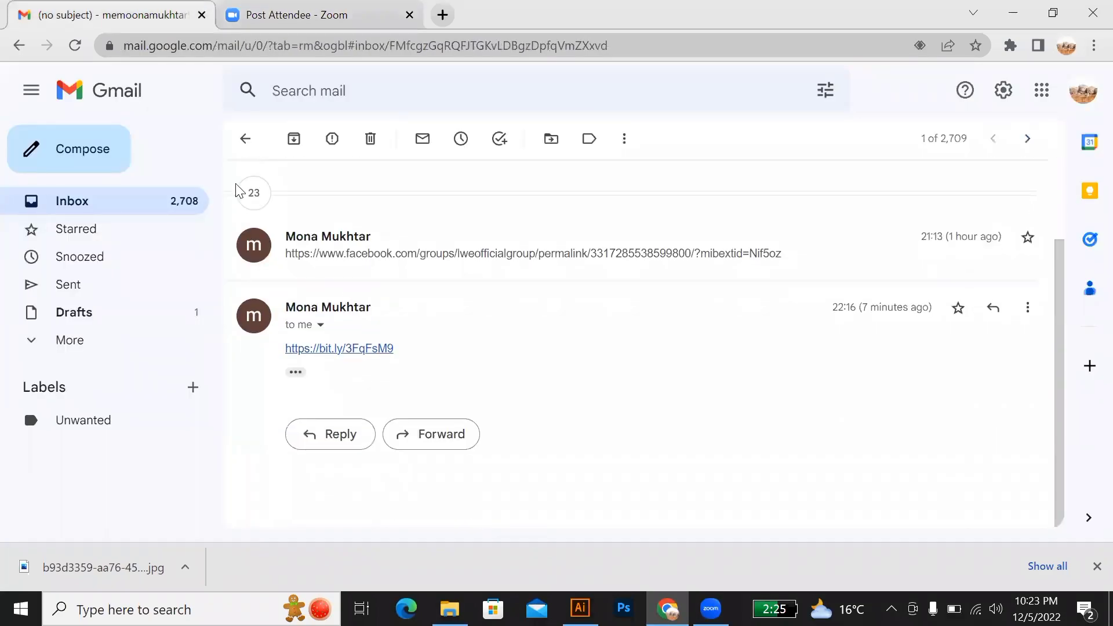
scroll(247, 162, "up", 2)
left_click(250, 139)
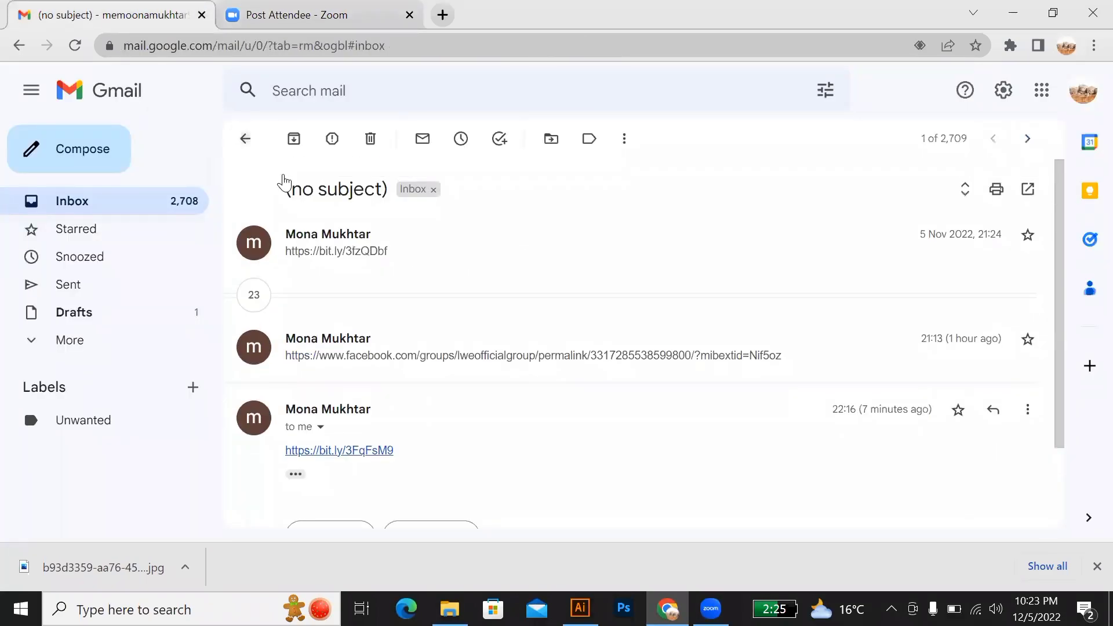
Step: Look through the two newest conversations in the Sent mail, including the screenshot attachment
left_click(72, 284)
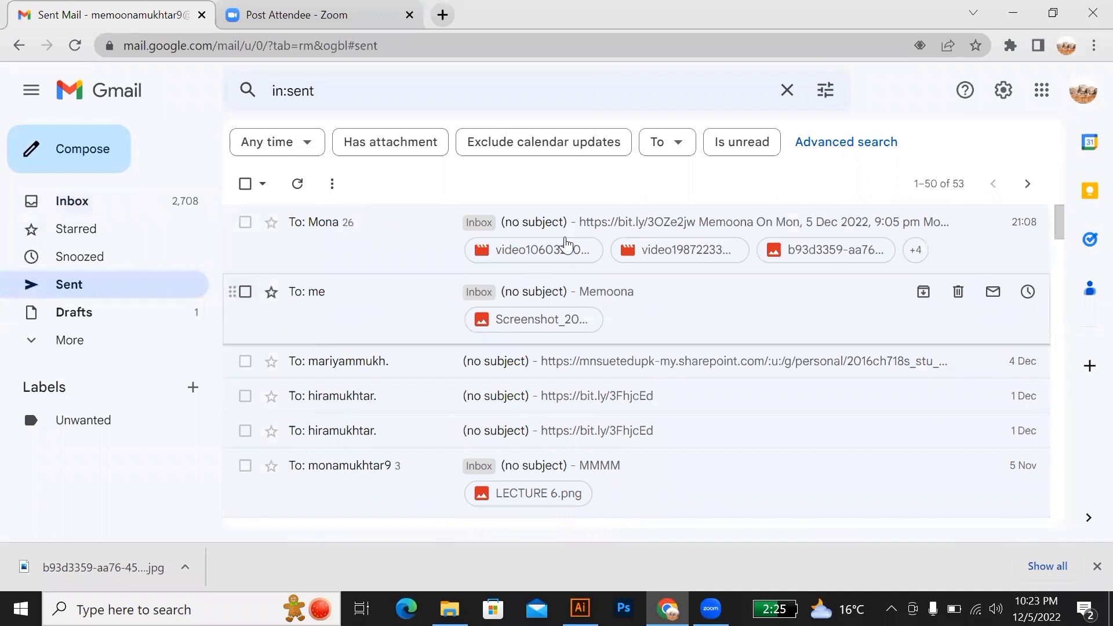
left_click(574, 229)
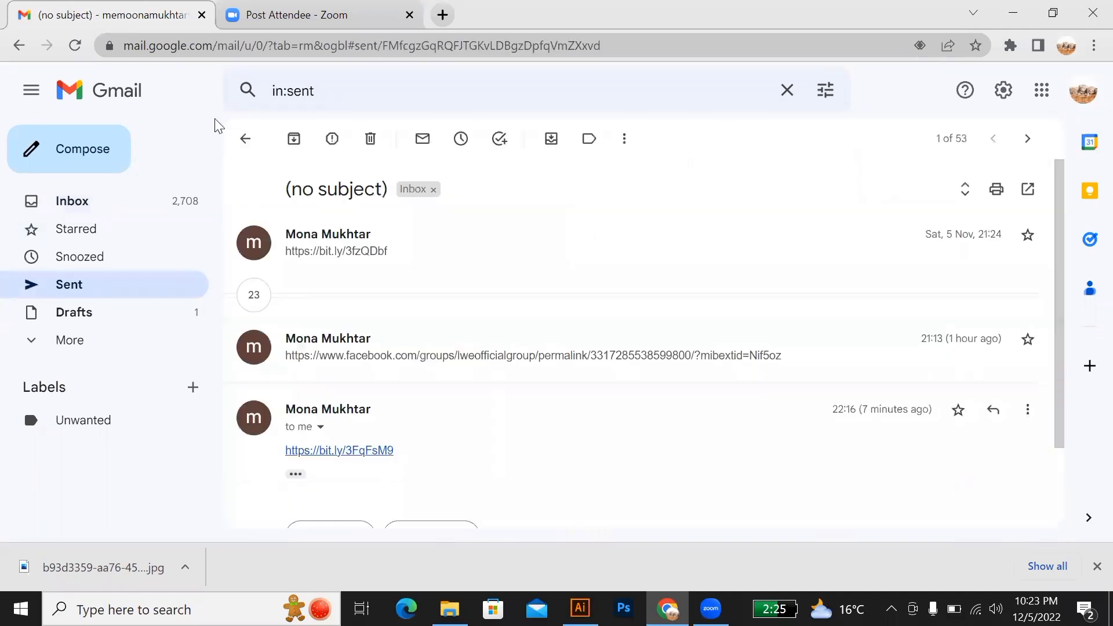
left_click(245, 140)
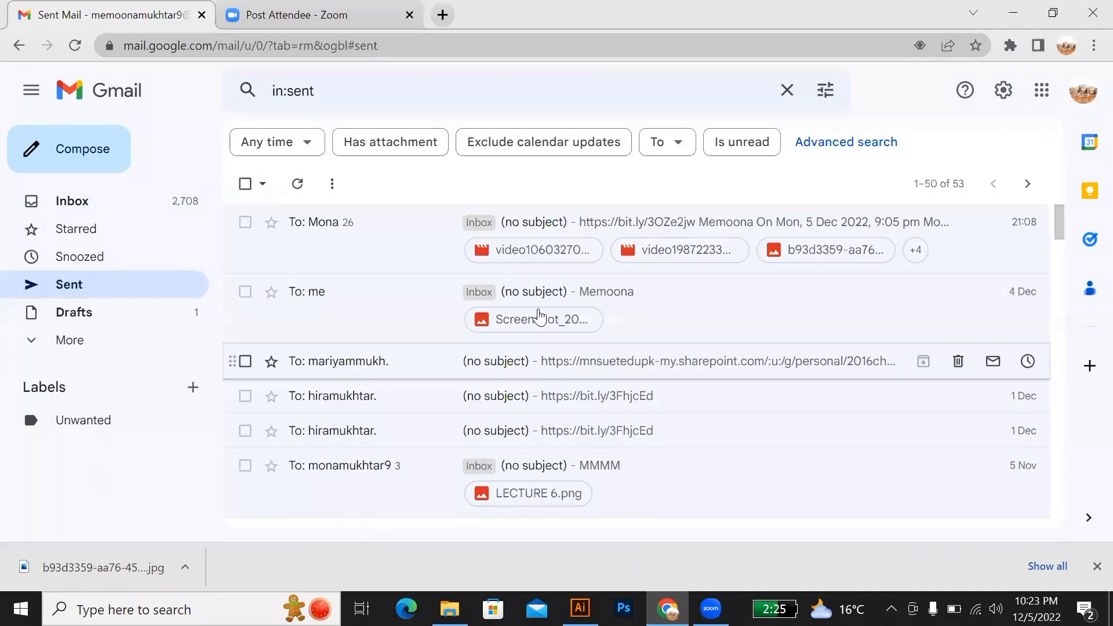
left_click(570, 301)
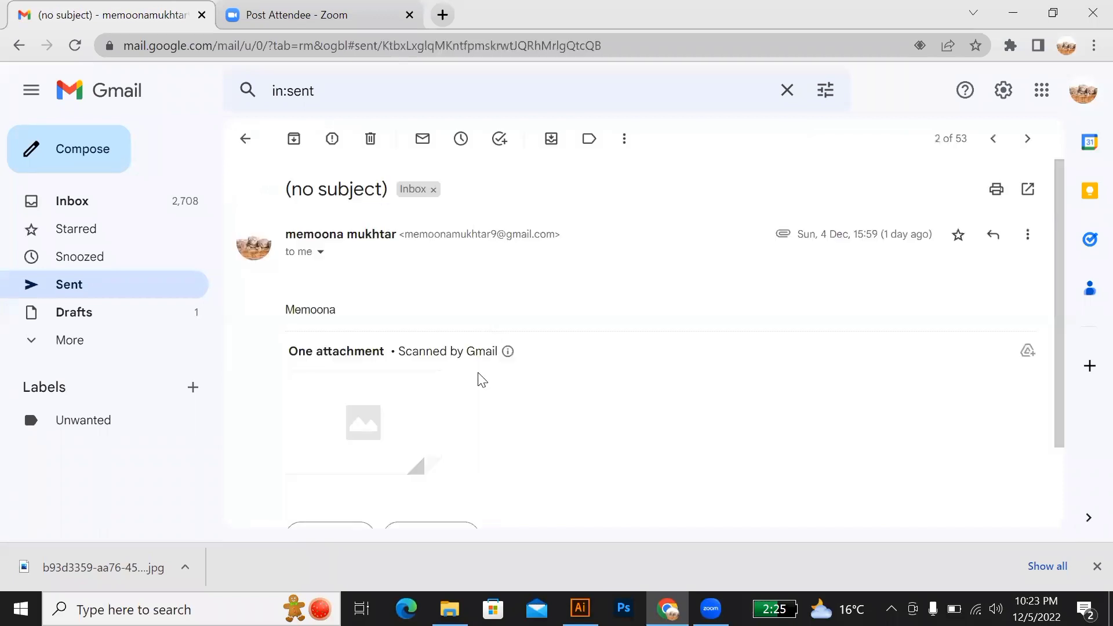
scroll(479, 378, "down", 1)
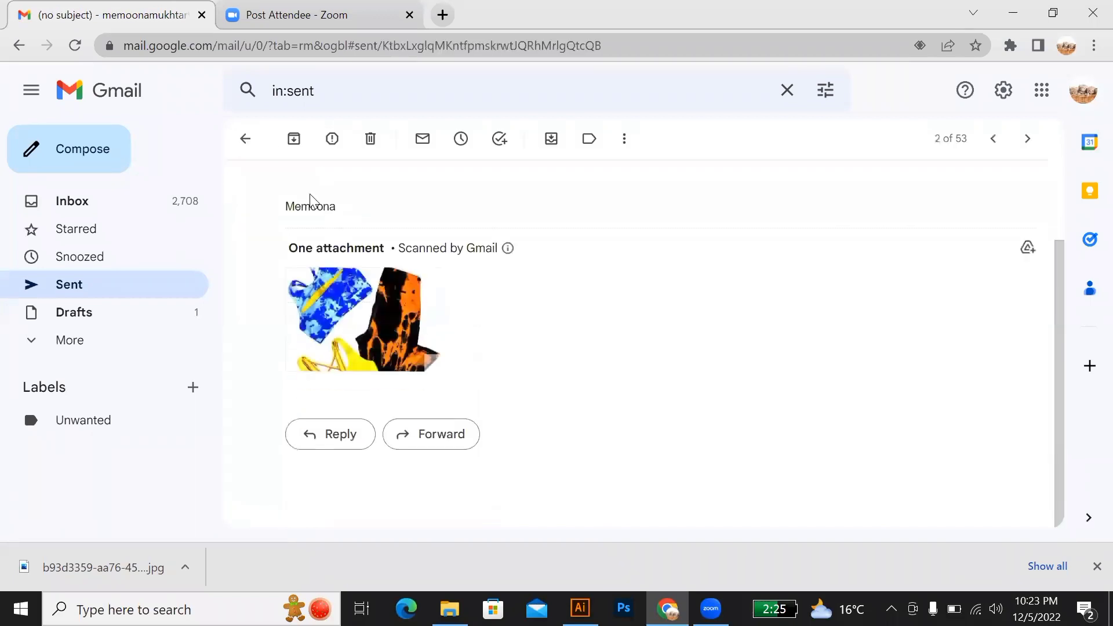
left_click(245, 139)
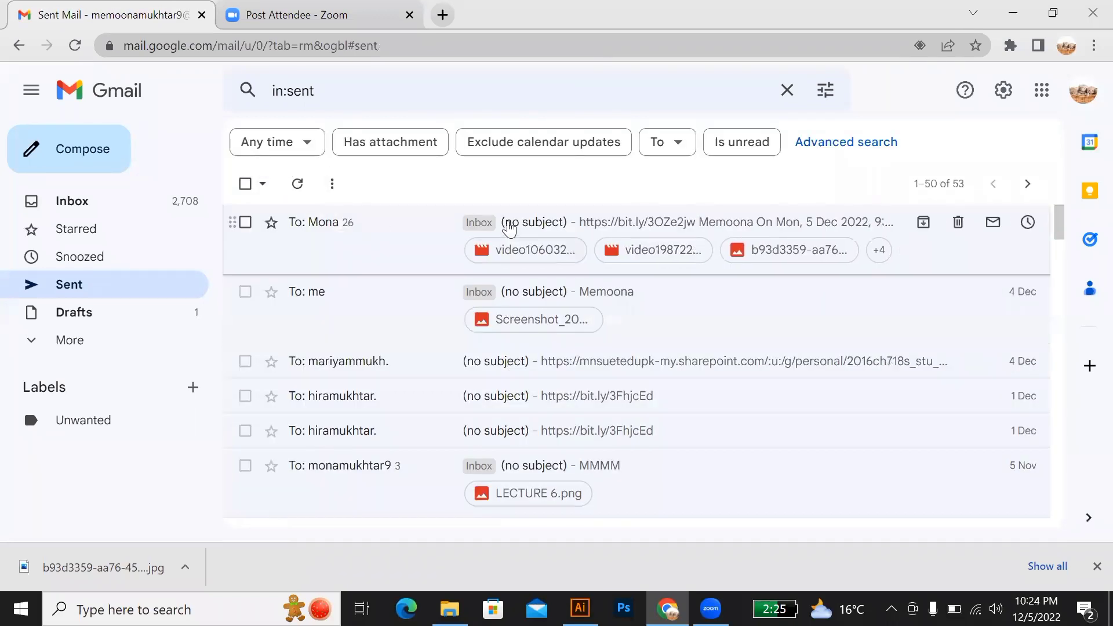
Step: Examine the newest sent conversation with its collapsed messages expanded, and return to the Sent list
left_click(510, 226)
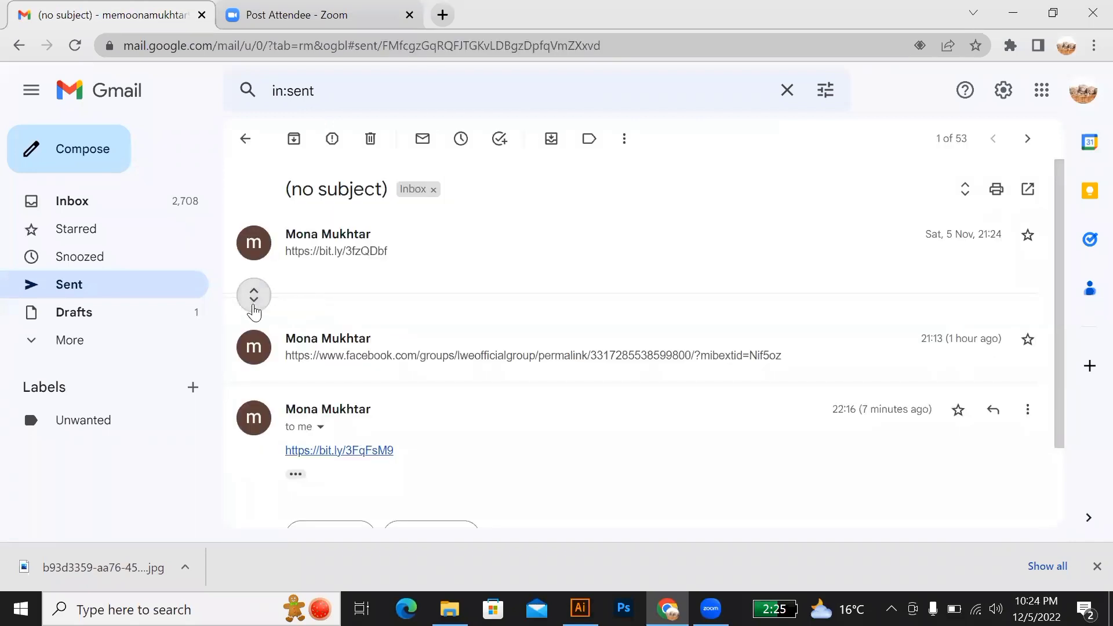
left_click(295, 316)
scroll(299, 318, "down", 15)
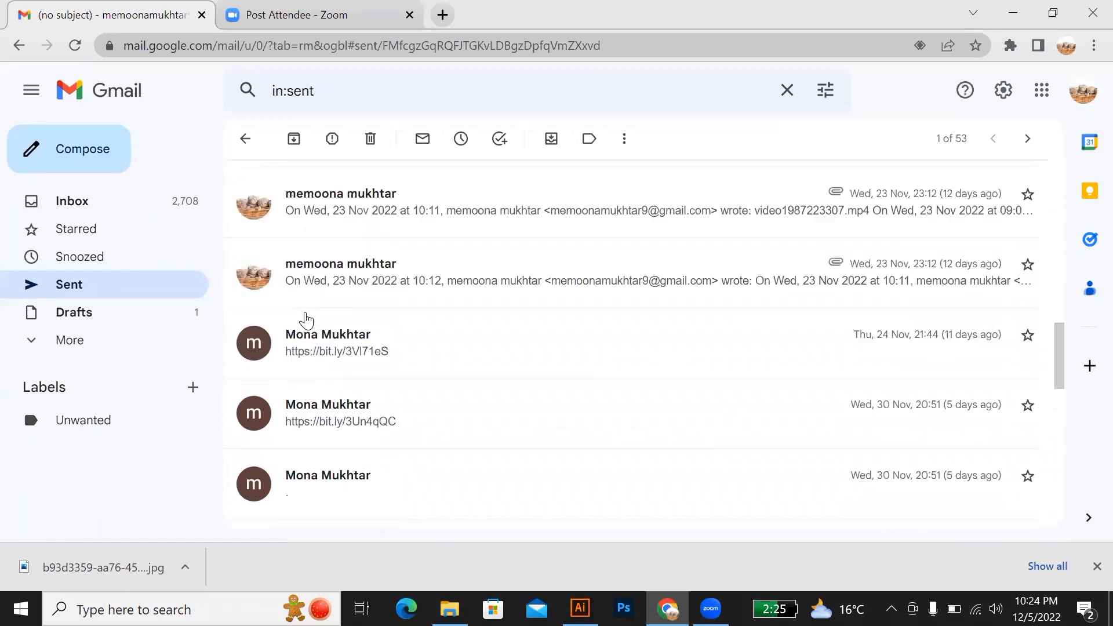
scroll(308, 319, "down", 1)
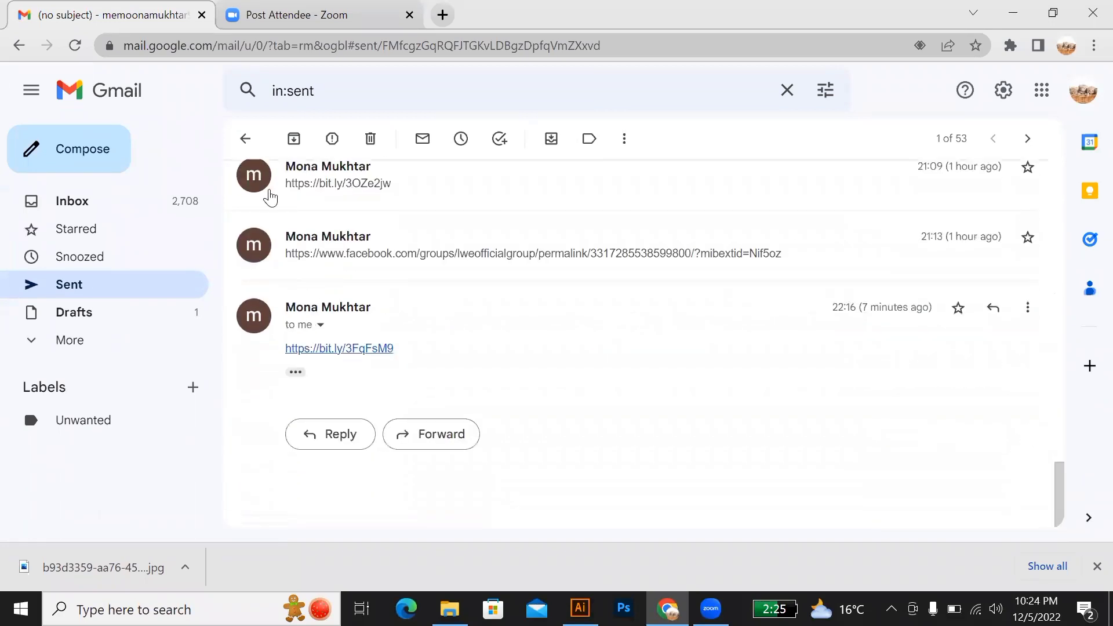
left_click(245, 140)
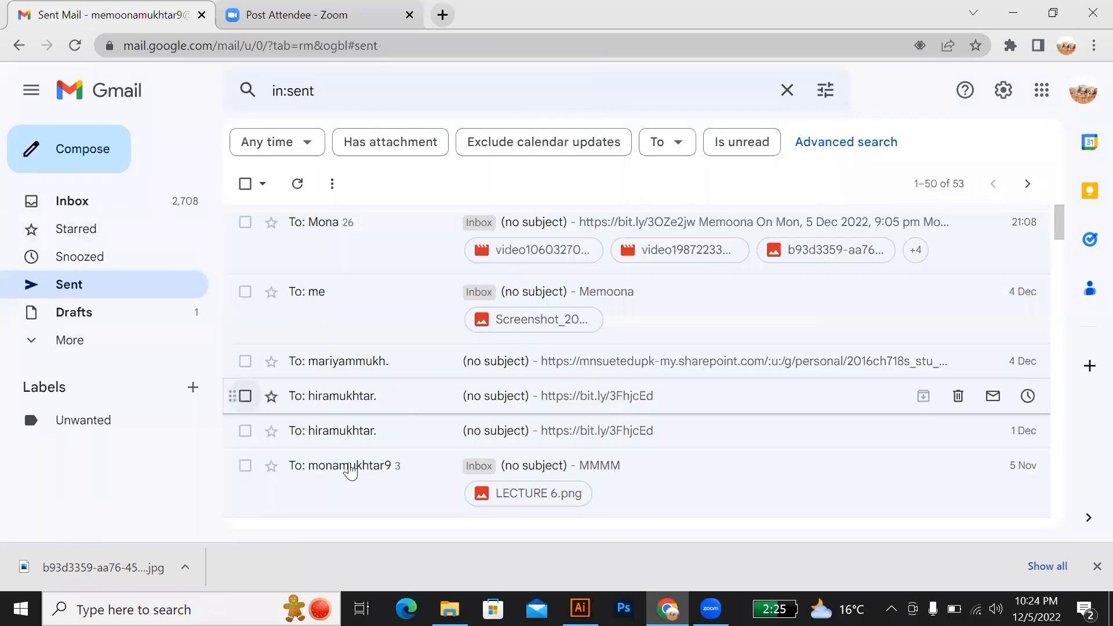
Step: Search Google for "3d glasses" in a new browser tab
left_click(667, 609)
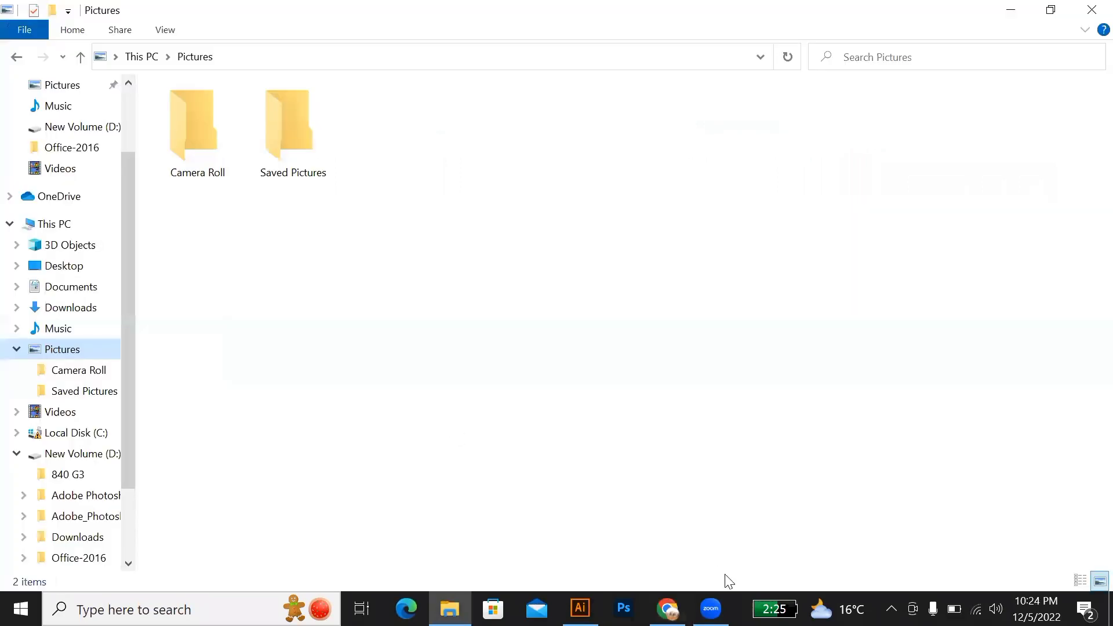
left_click(668, 609)
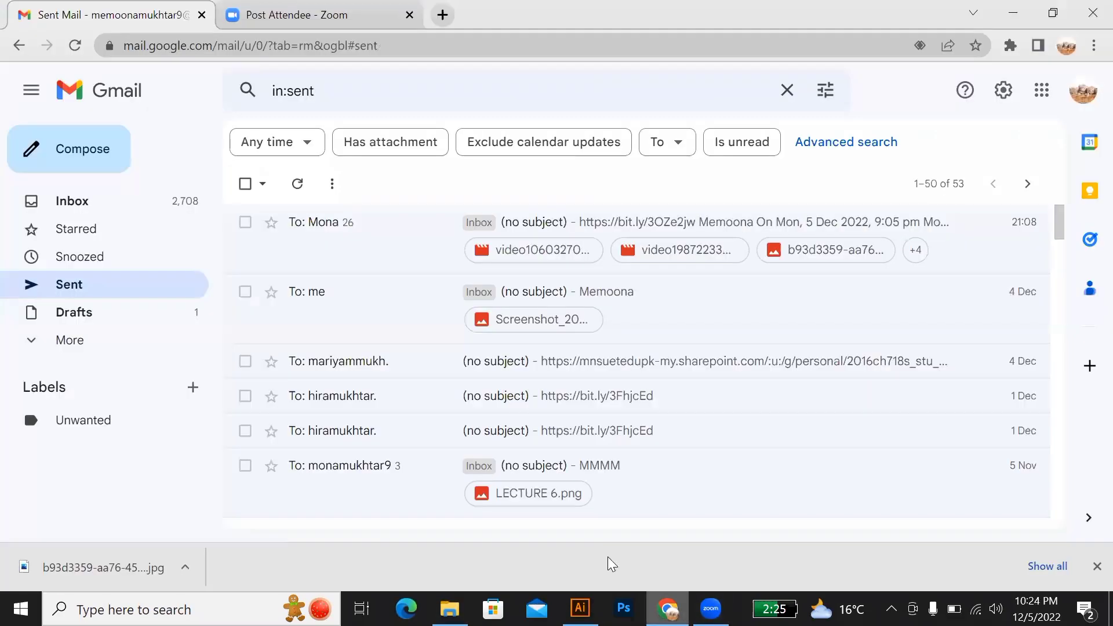
left_click(442, 16)
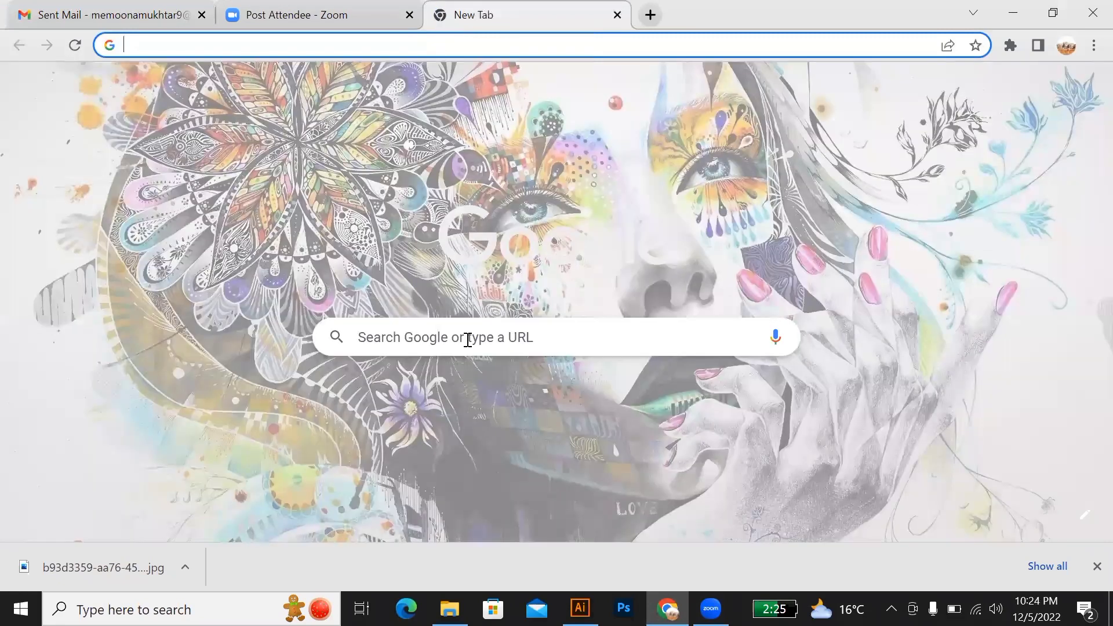
left_click(468, 340)
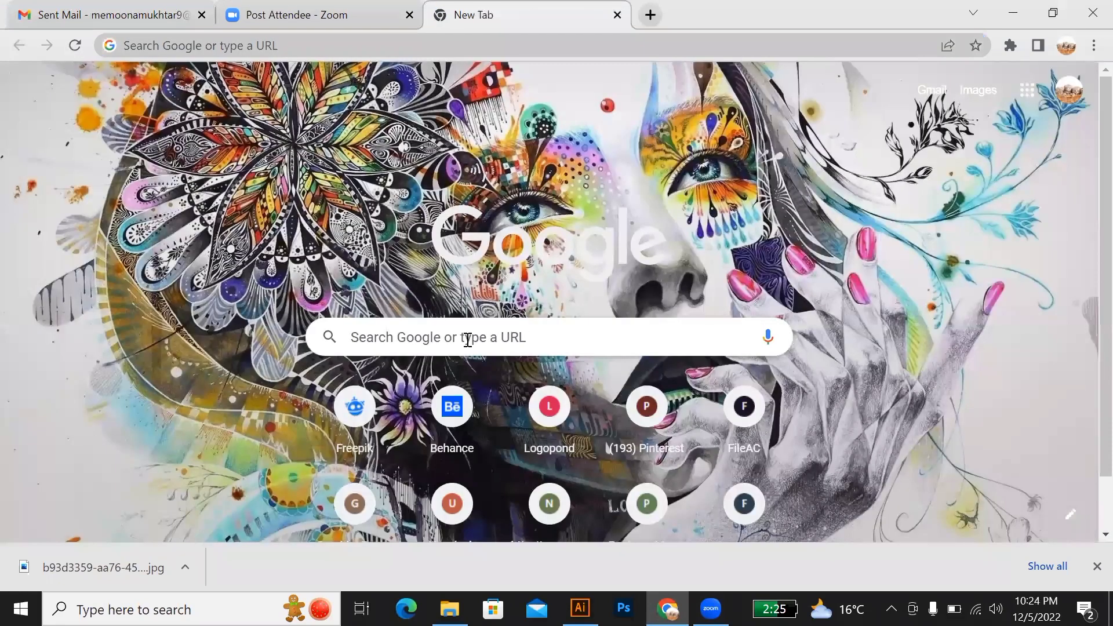
left_click(468, 340)
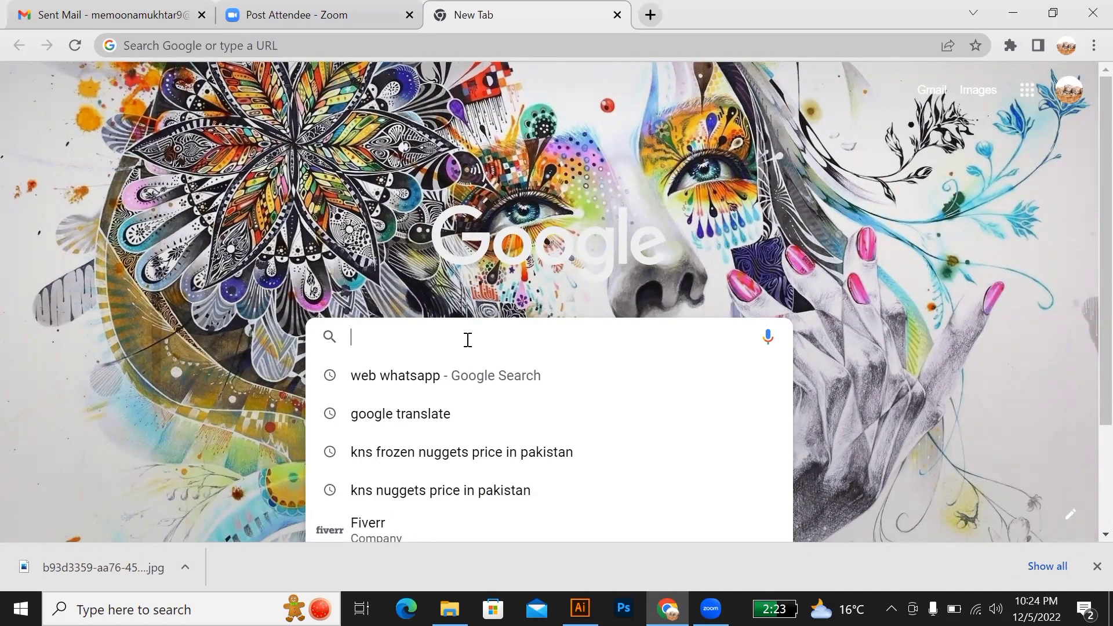
type("3D D")
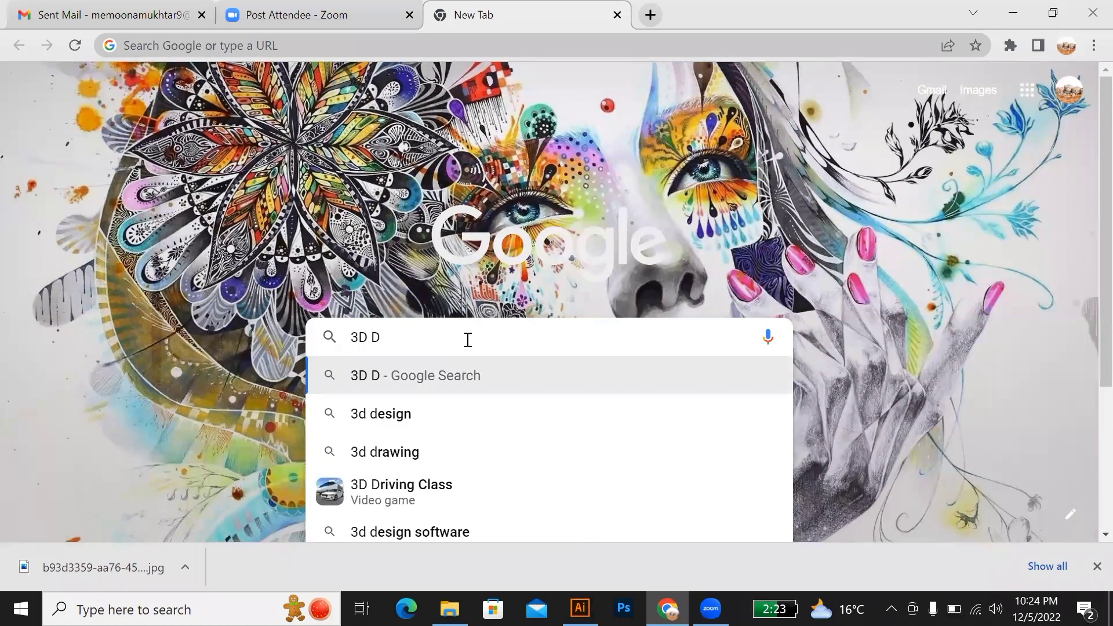
key("BackSpace")
type("GL")
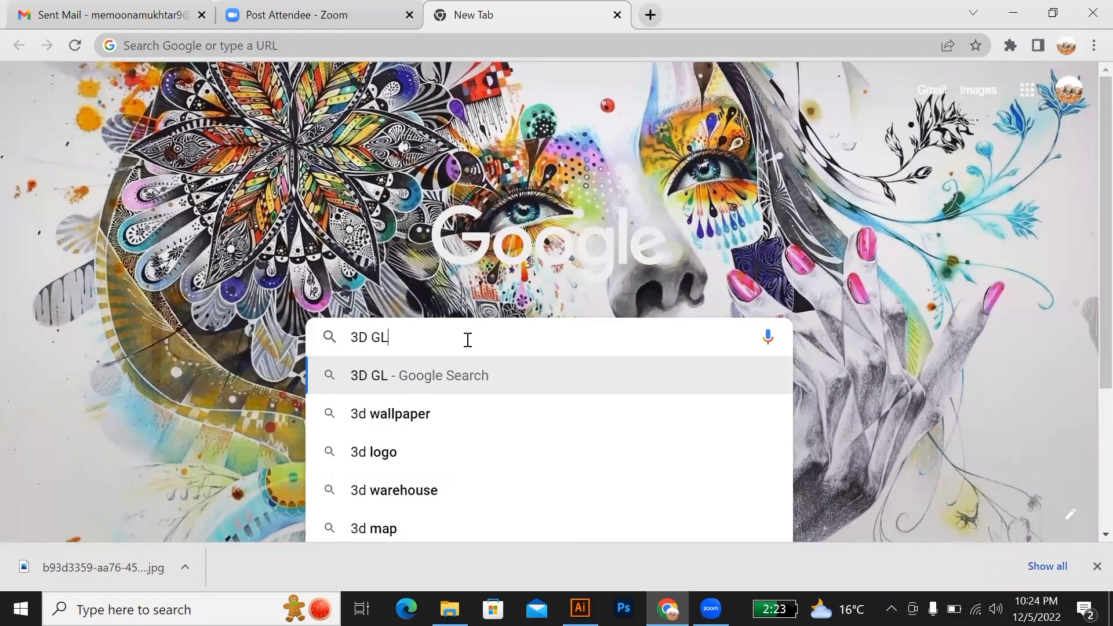
type("ASS")
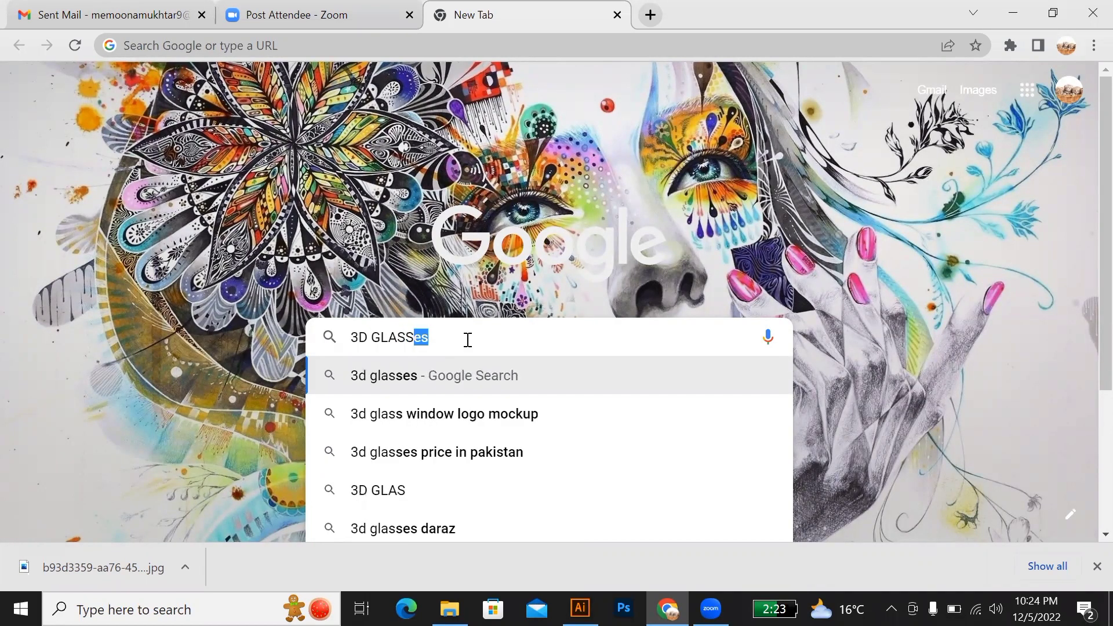
key("Return")
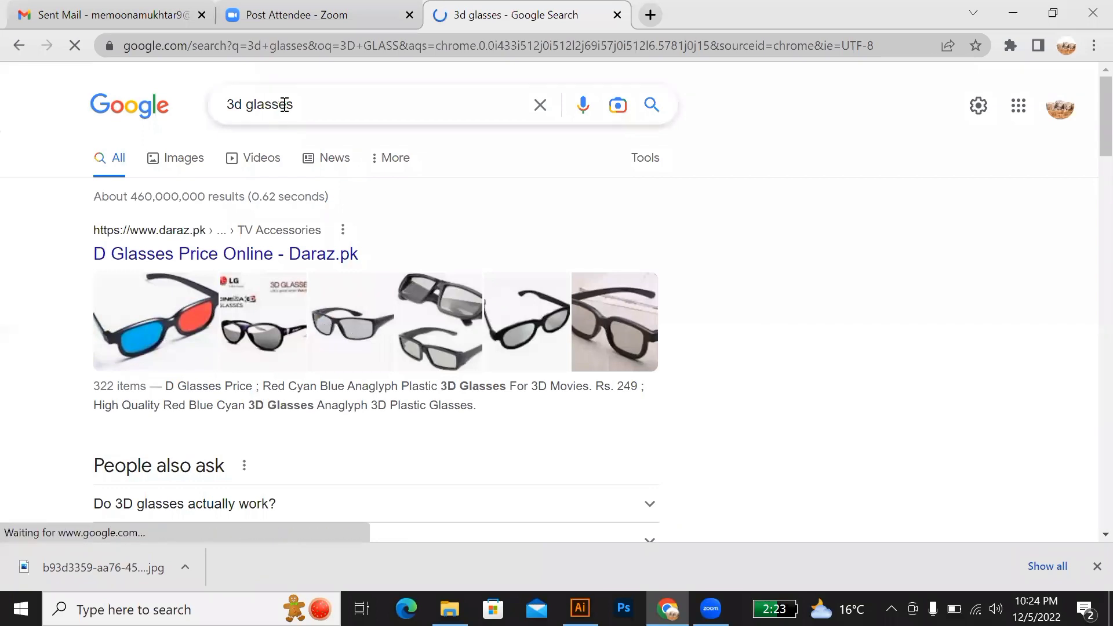
Step: Change the Google search to "3d BOTTLE"
left_click_drag(298, 105, 249, 107)
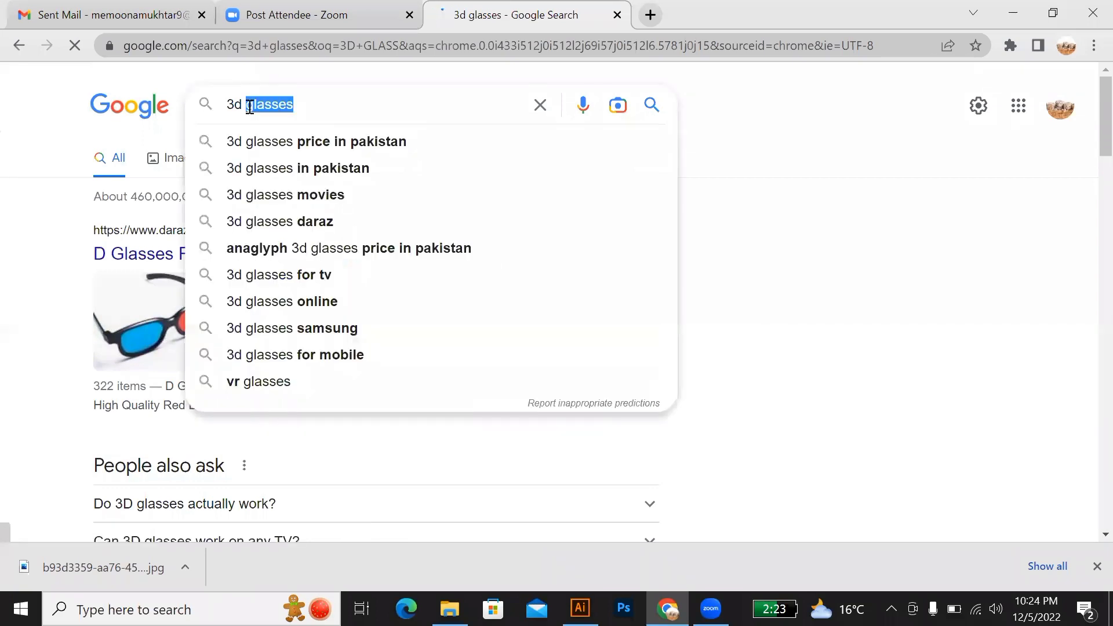
type("BOTTLE")
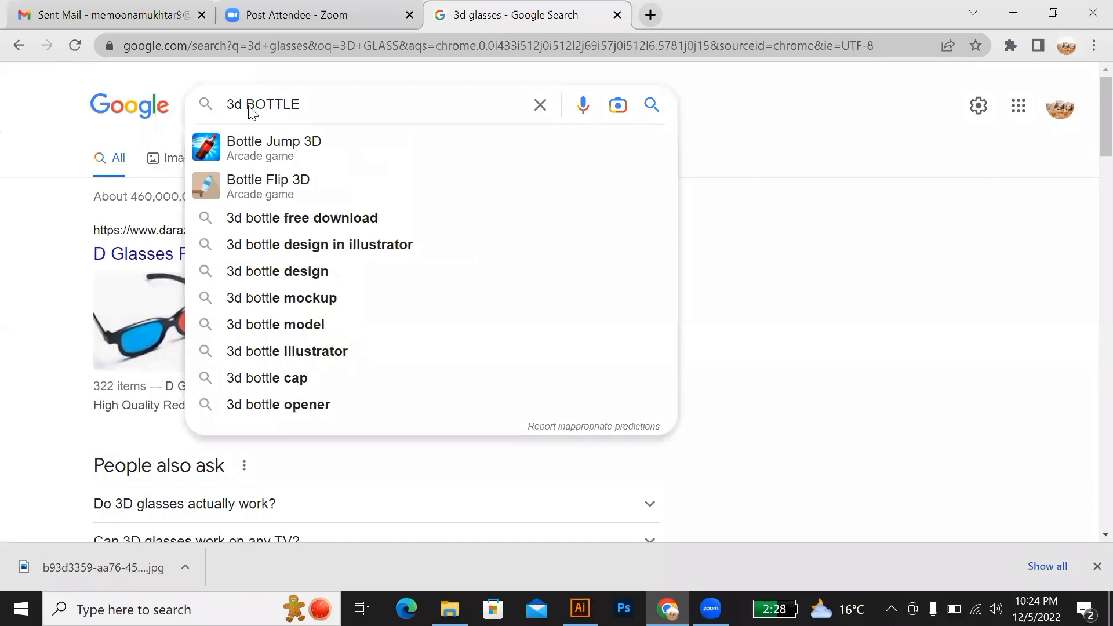
key("Return")
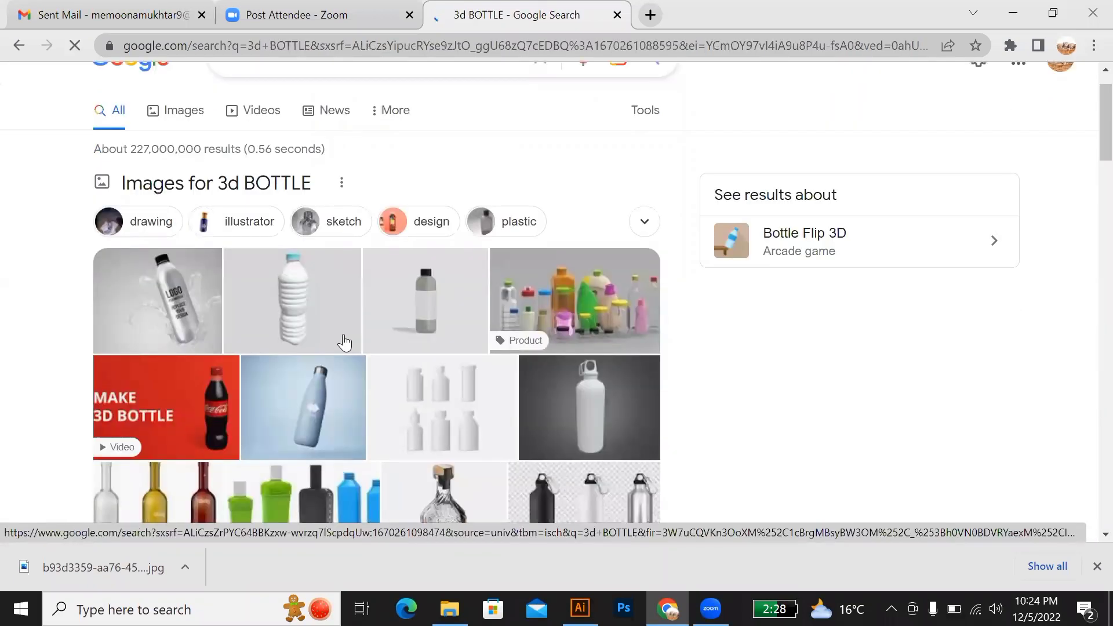
Step: Preview the Alamy image of three glass bottles and open CGTrader's Wine Bottle 3D model image from its related content
scroll(344, 342, "down", 3)
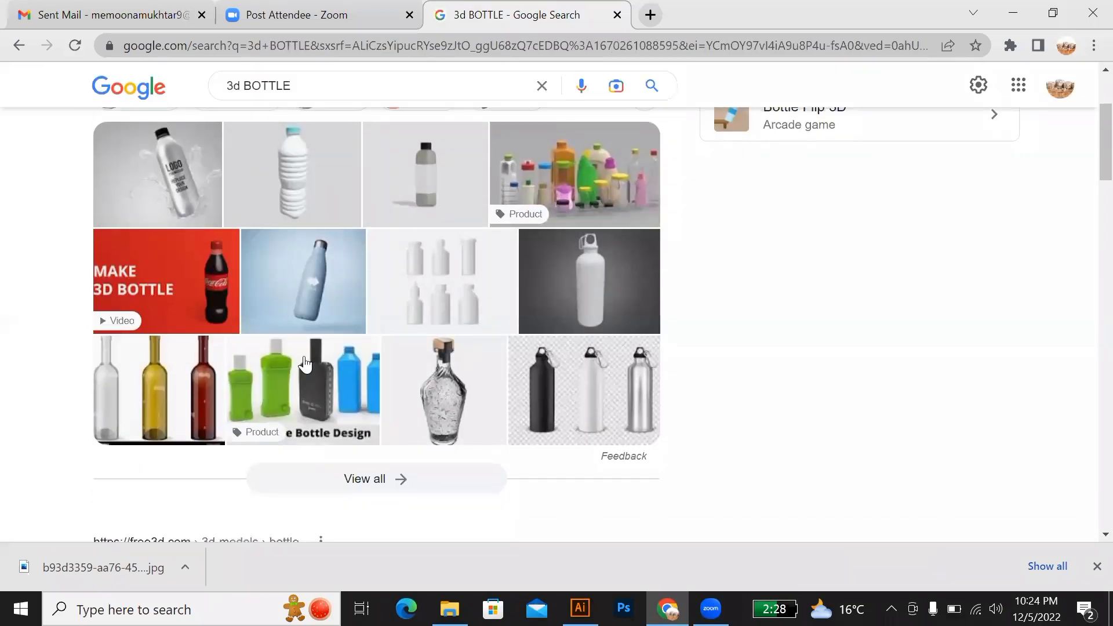
left_click(183, 403)
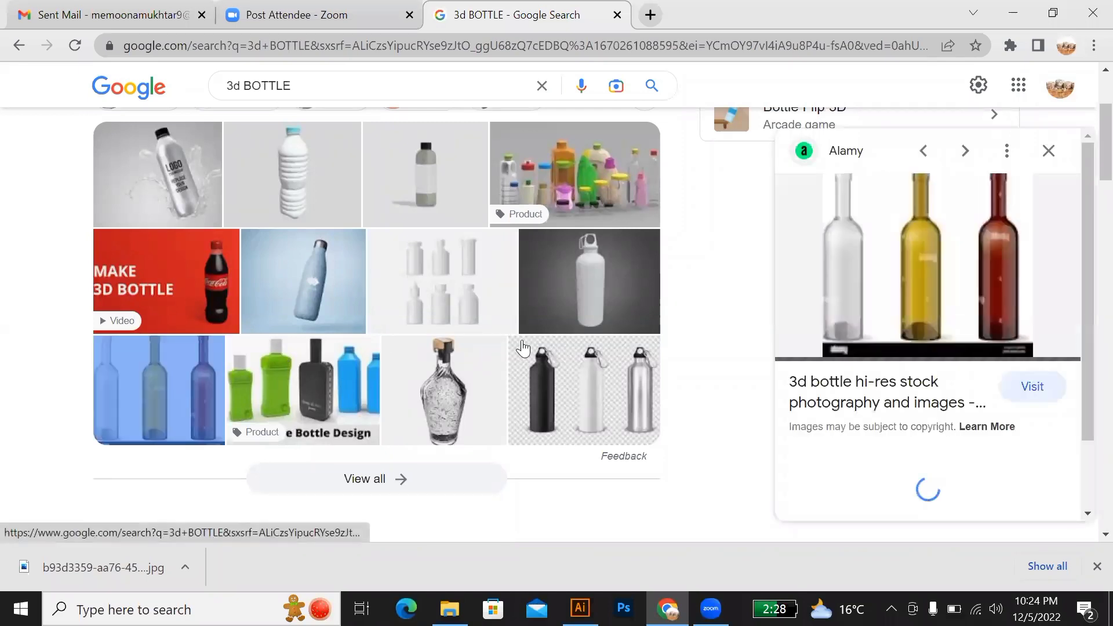
scroll(913, 400, "down", 5)
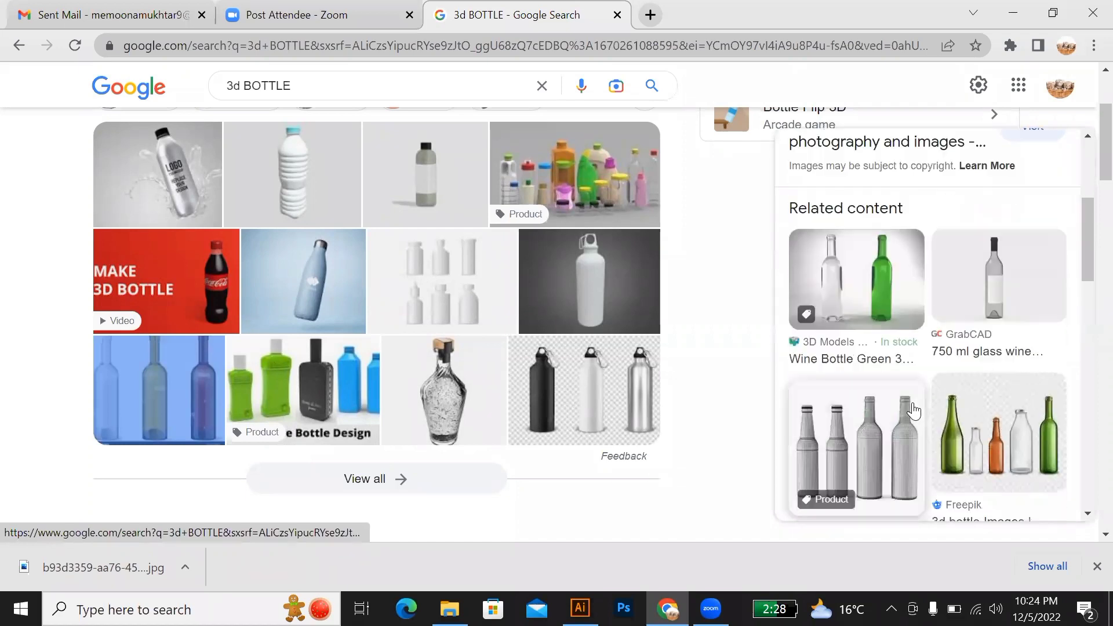
scroll(914, 411, "up", 5)
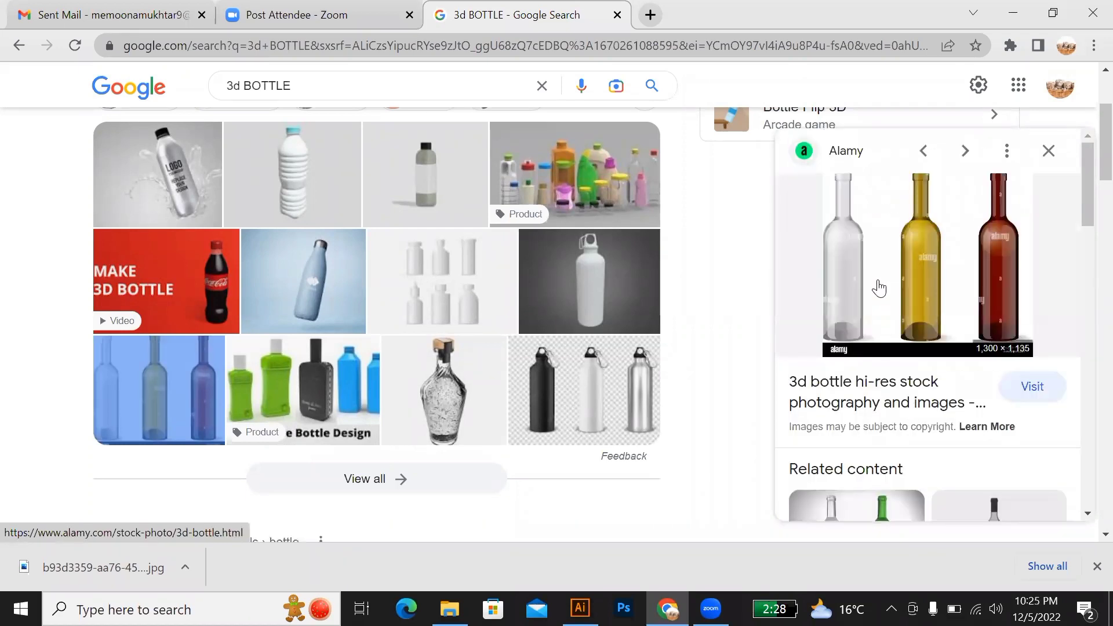
scroll(889, 373, "down", 6)
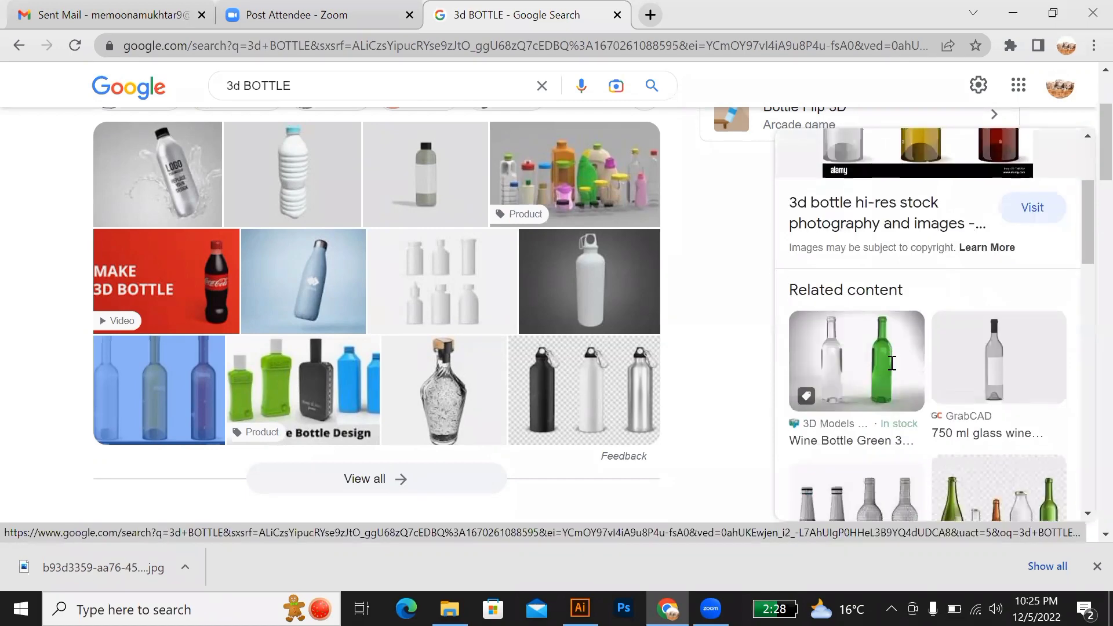
scroll(892, 370, "down", 2)
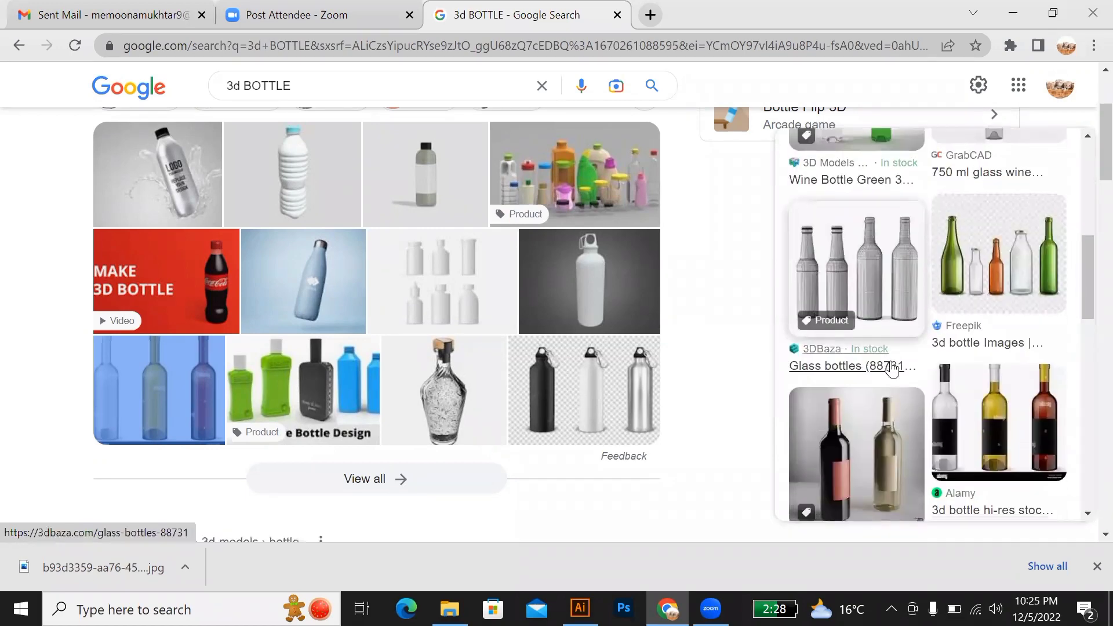
scroll(892, 370, "down", 2)
scroll(891, 370, "down", 2)
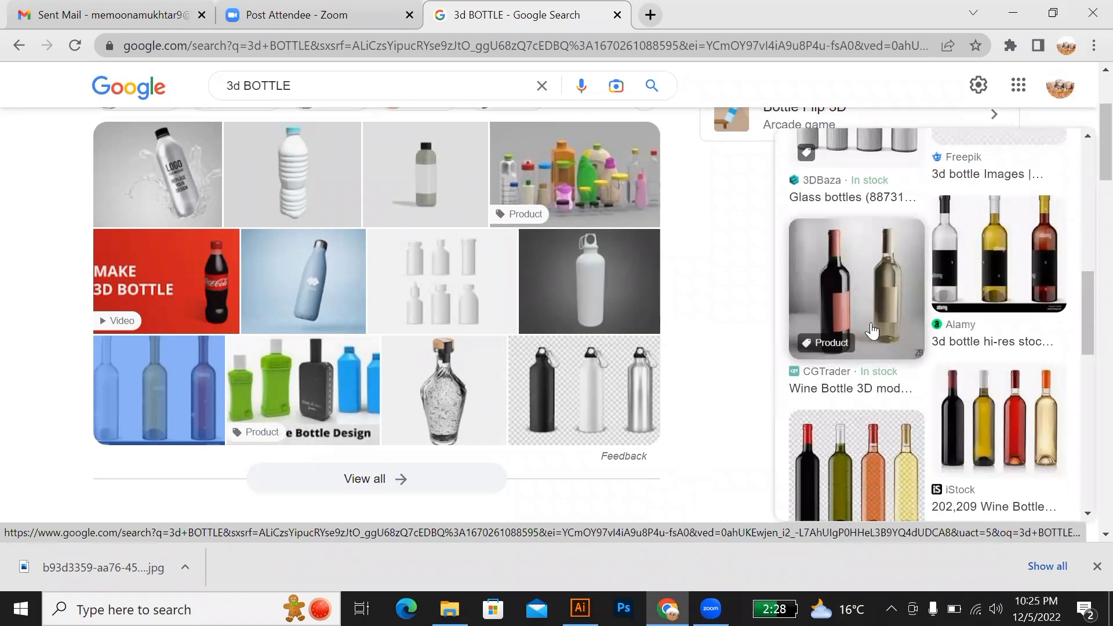
left_click(861, 285)
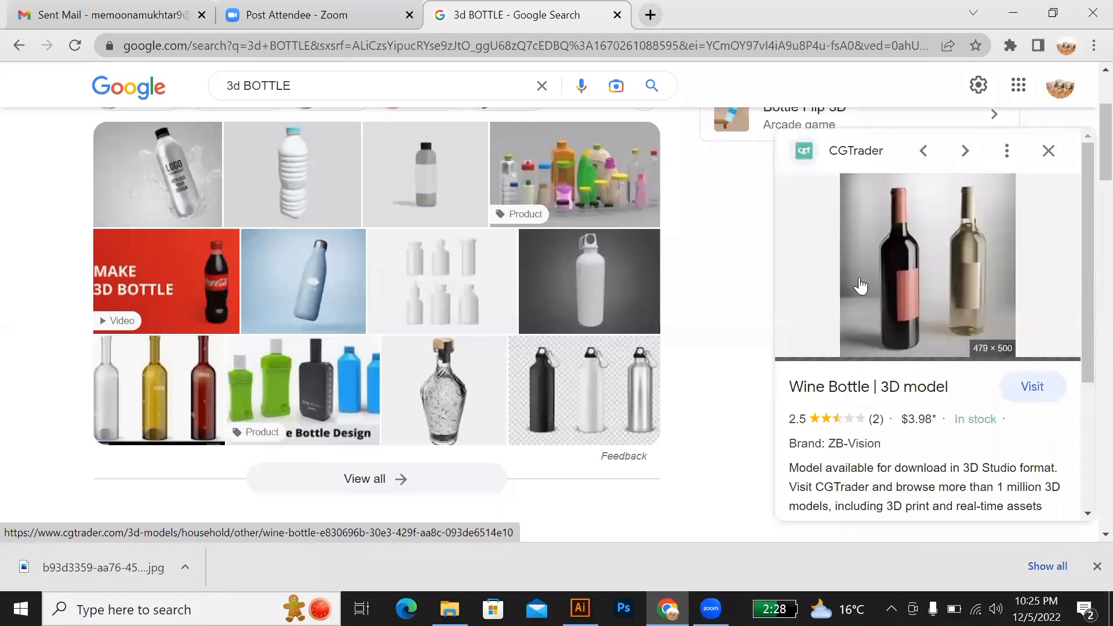
Step: Copy the CGTrader wine bottle image and save it as a JPEG under its suggested name in the Pictures folder
right_click(909, 294)
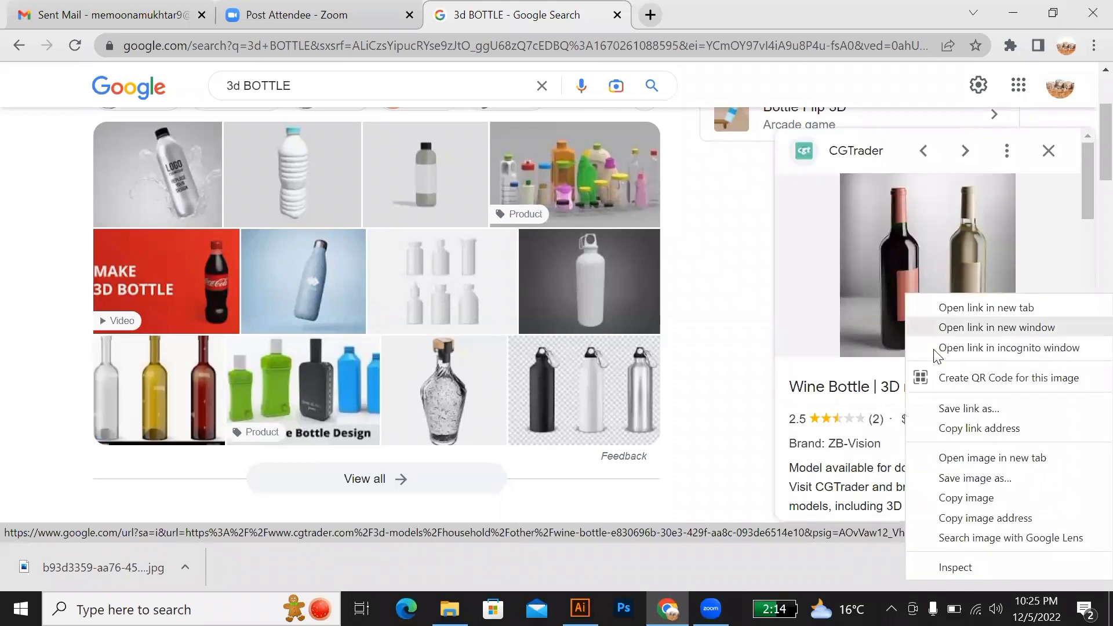
left_click(945, 499)
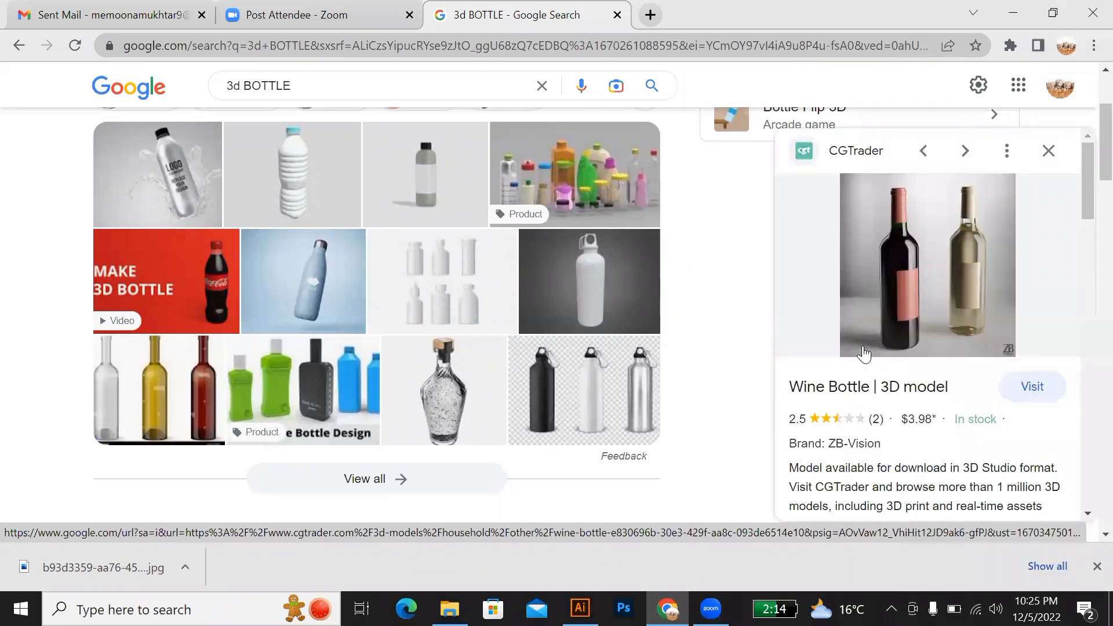
right_click(881, 294)
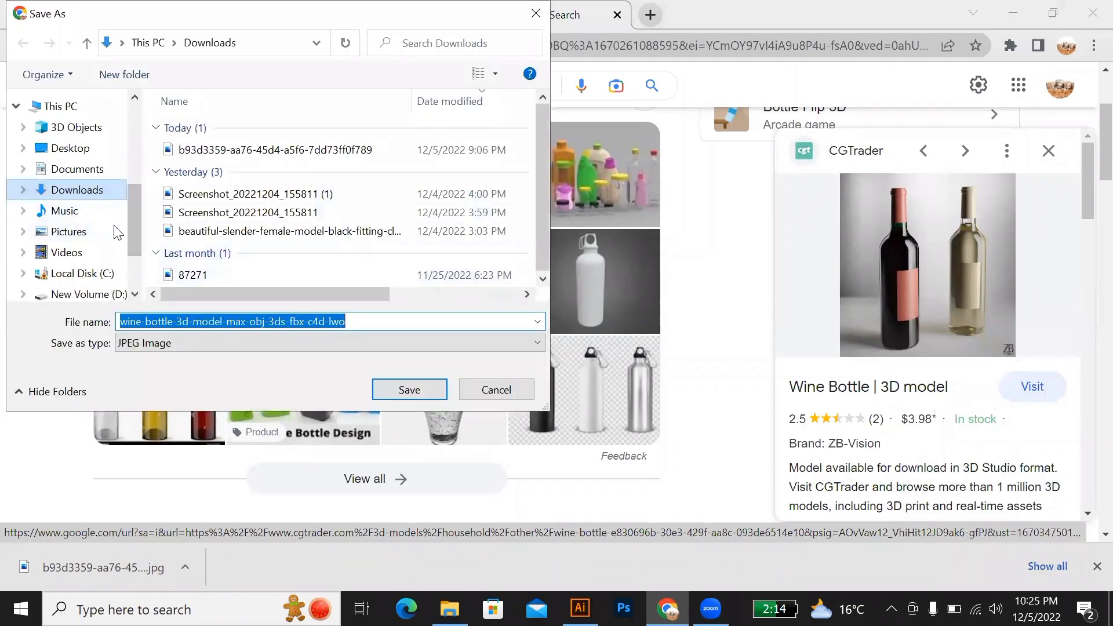
left_click(96, 233)
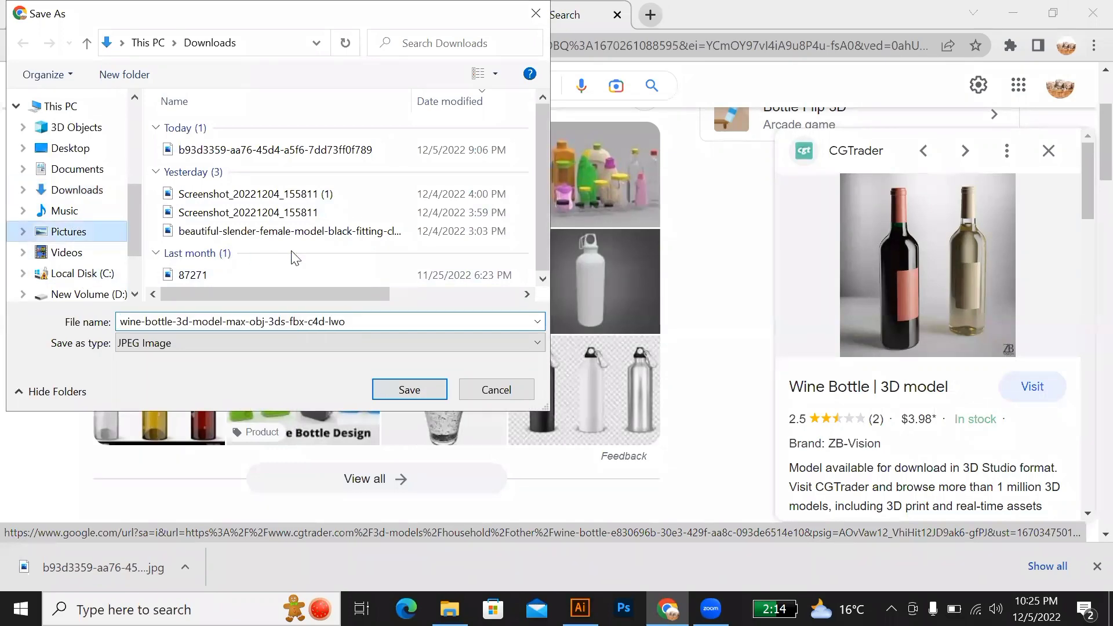
left_click(398, 390)
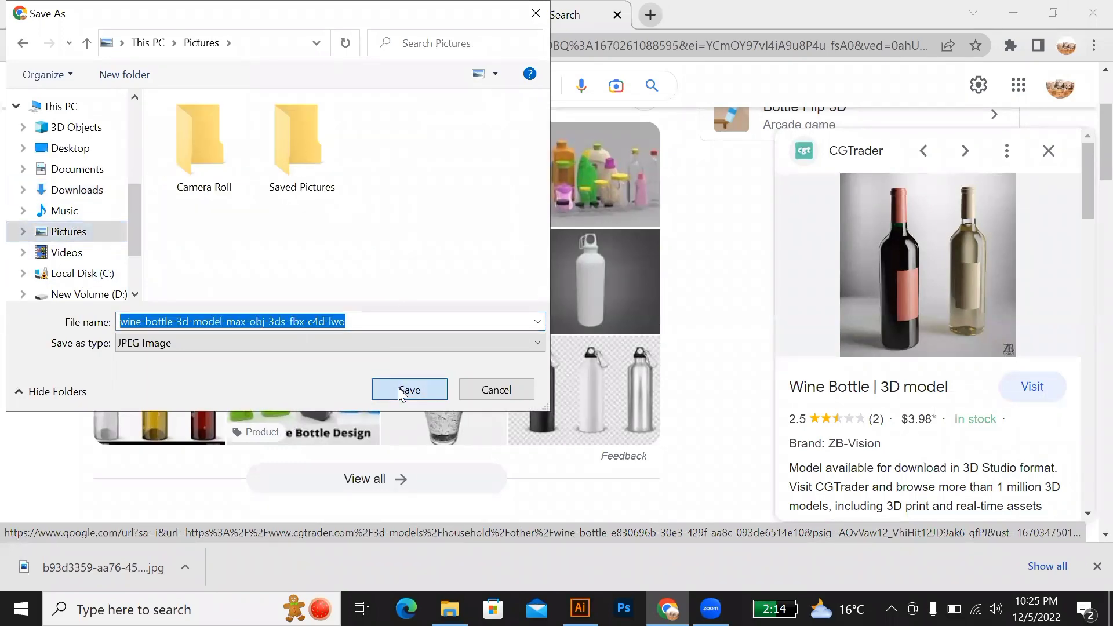
Step: Look through the remaining web results and the Google Images results for 3d BOTTLE
scroll(656, 381, "down", 5)
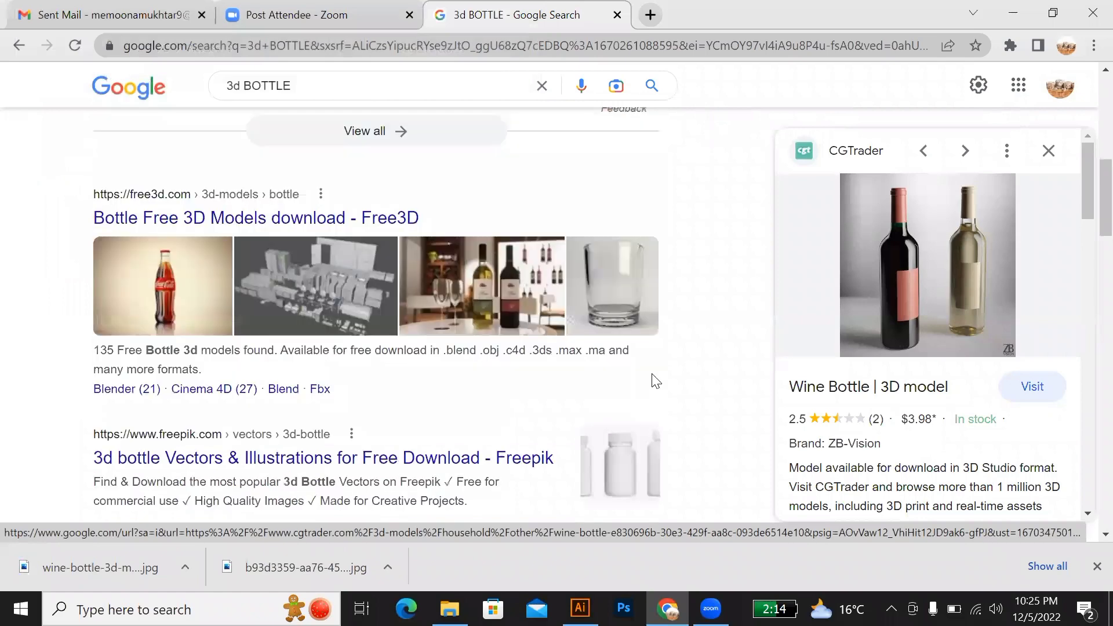
scroll(655, 371, "up", 5)
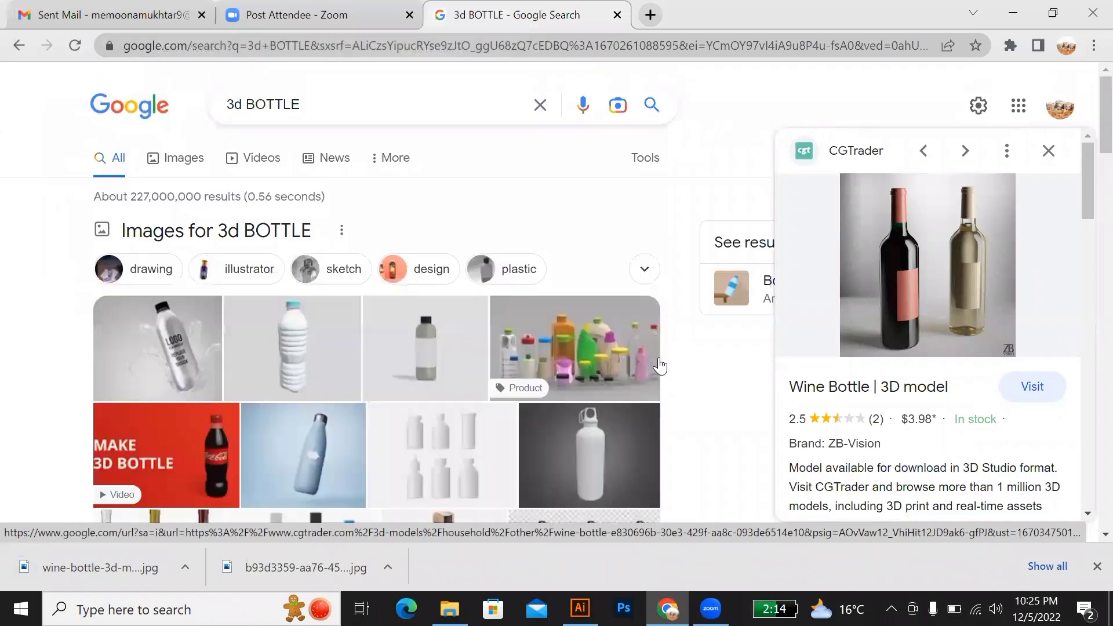
left_click(186, 161)
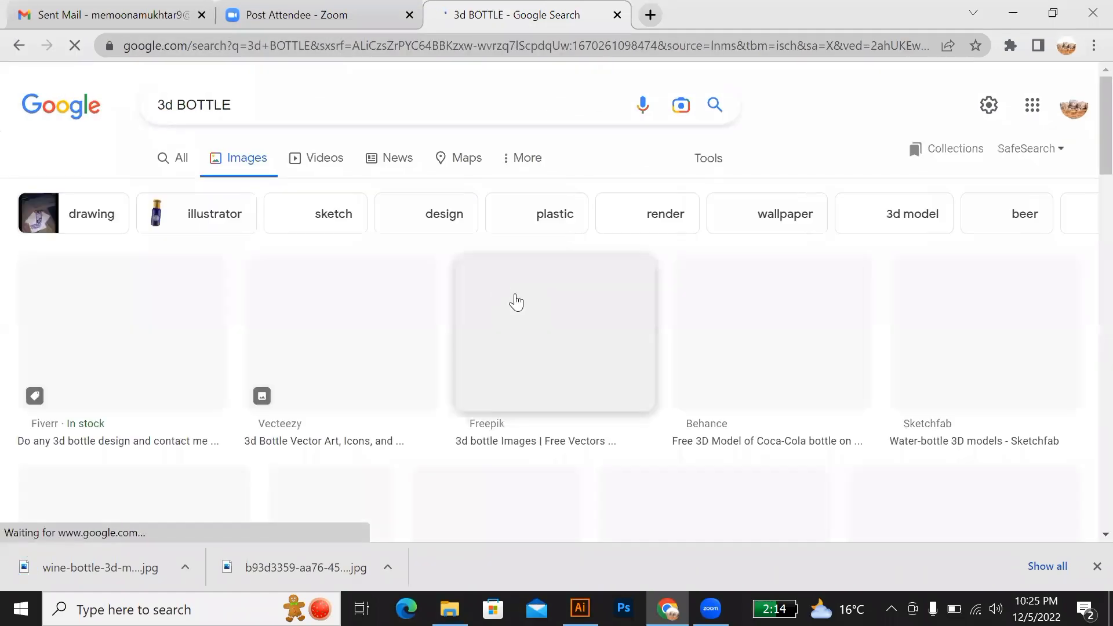
scroll(548, 341, "down", 5)
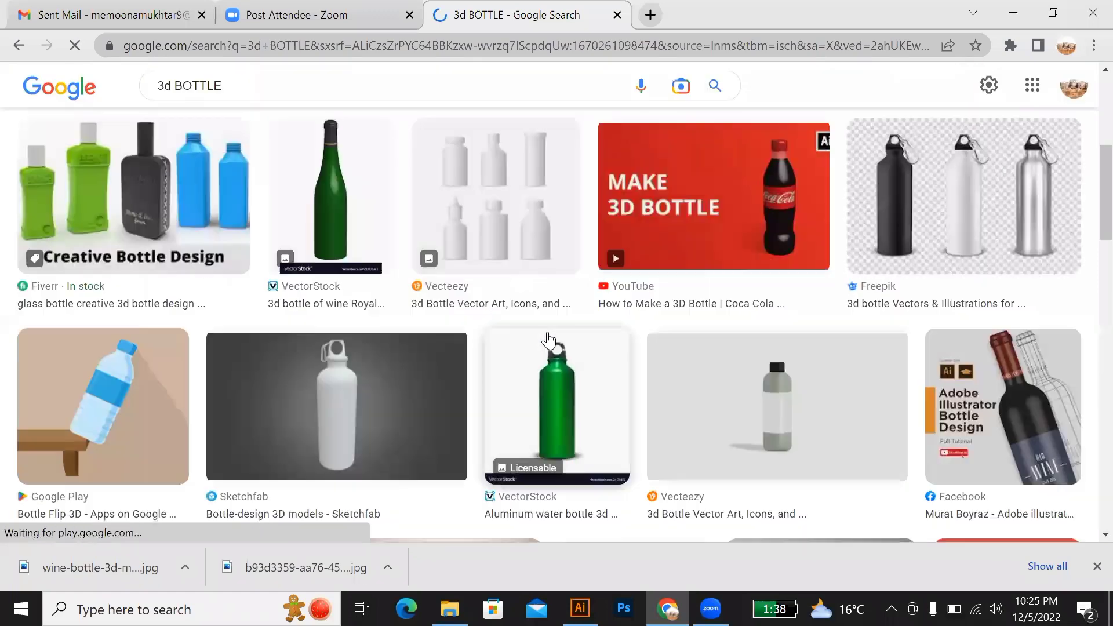
scroll(547, 342, "down", 2)
scroll(541, 344, "up", 3)
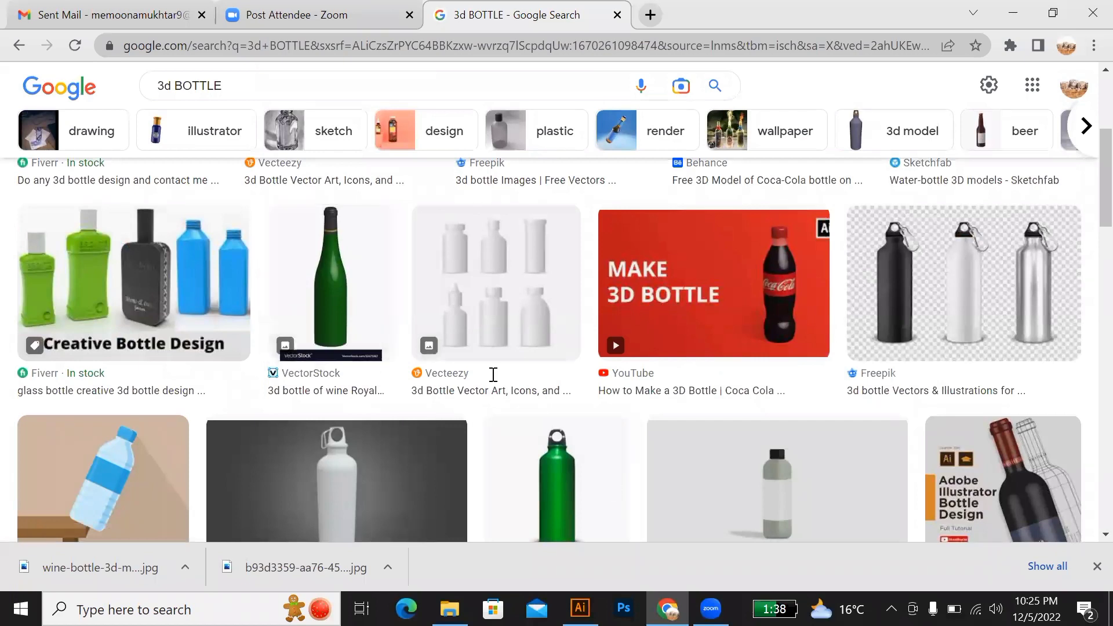
Step: Switch to the Pictures folder in File Explorer and place the saved wine bottle image on the Untitled-2 artboard in Illustrator
key("alt+Tab")
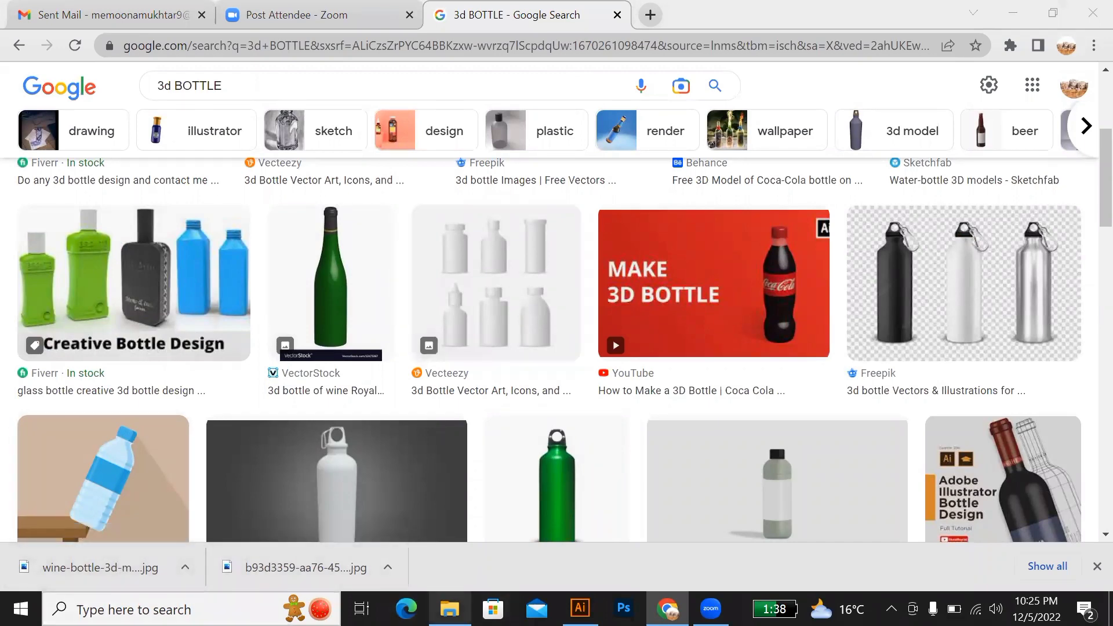
left_click(449, 609)
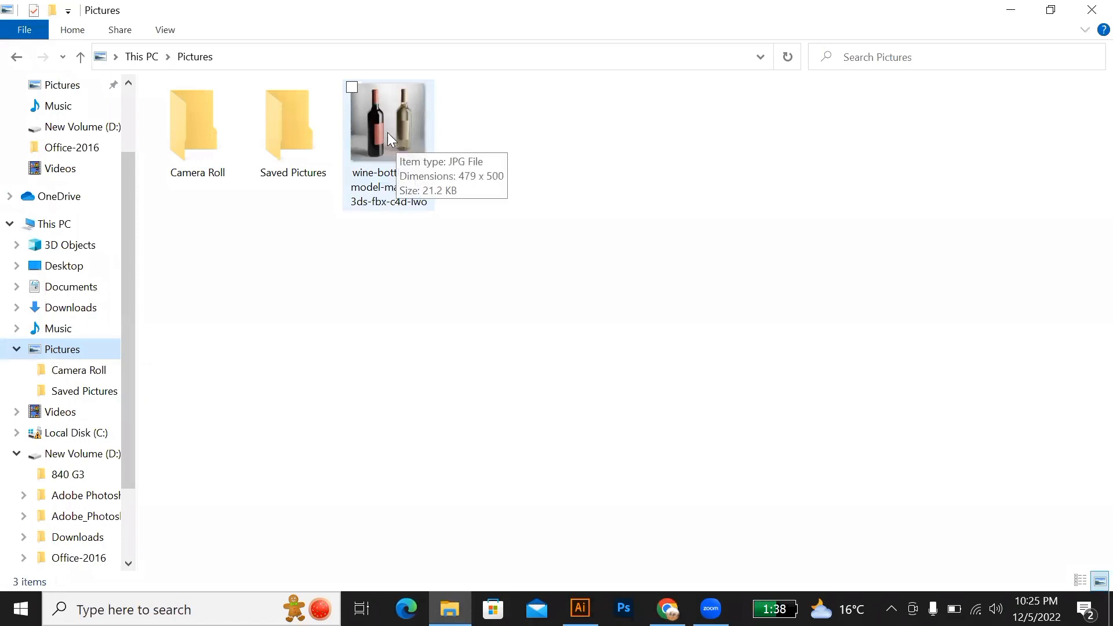
left_click_drag(380, 115, 434, 314)
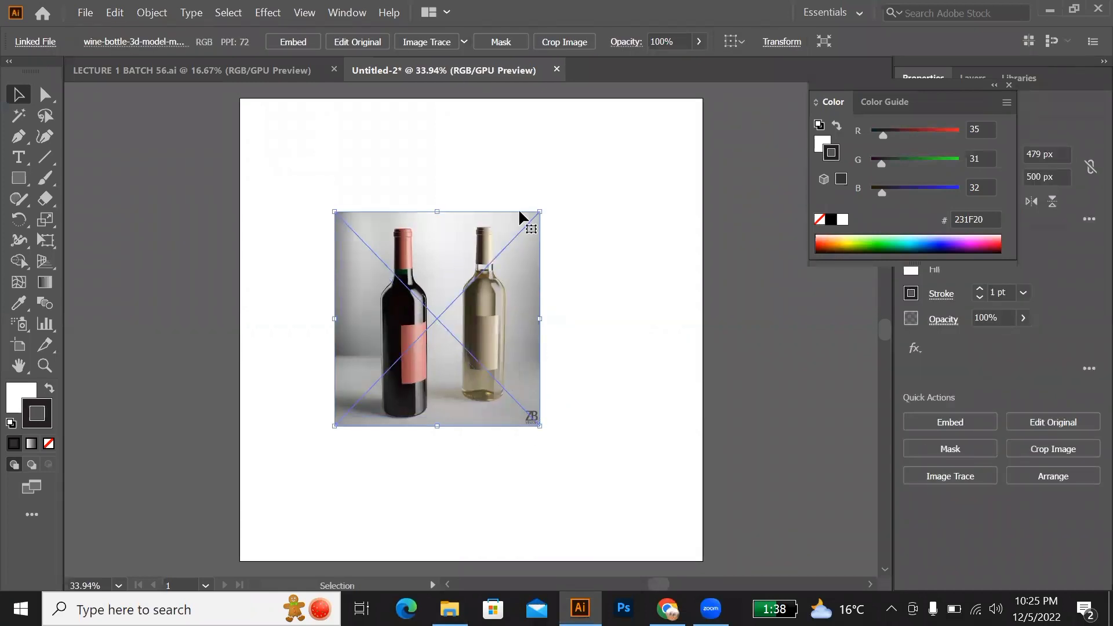
Step: Enlarge the wine bottle image to about 684 by 714 px, move it toward the artboard's left edge, and deselect it
left_click_drag(539, 213, 584, 167)
left_click_drag(435, 320, 394, 341)
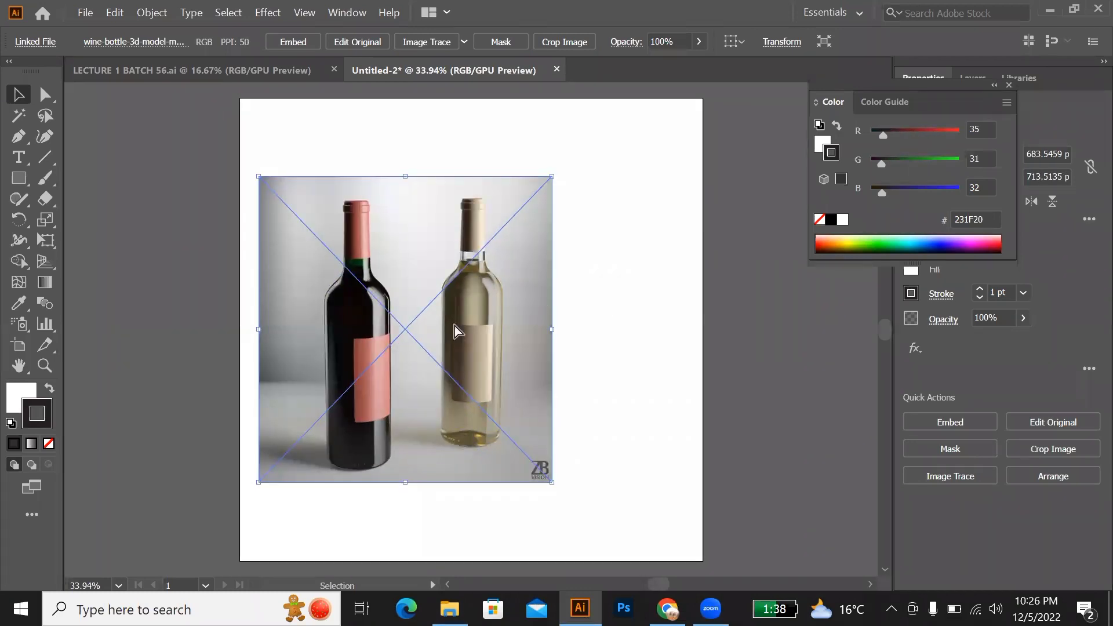
key("ctrl+shift+a")
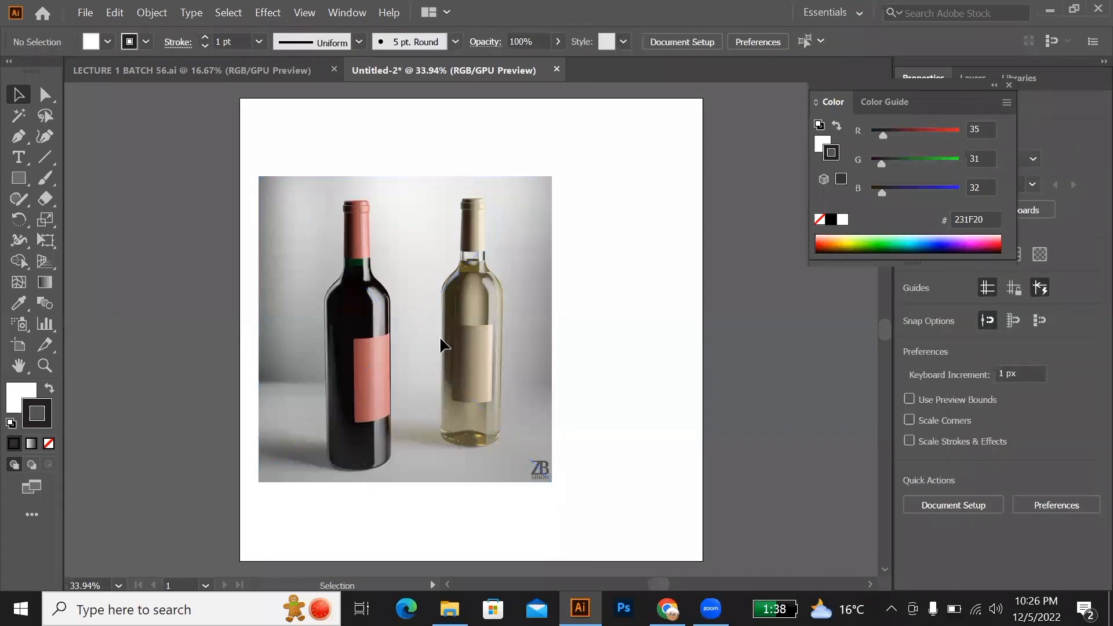
Step: Activate the Pen tool for tracing the dark wine bottle, starting at its red cap
scroll(438, 349, "down", 1)
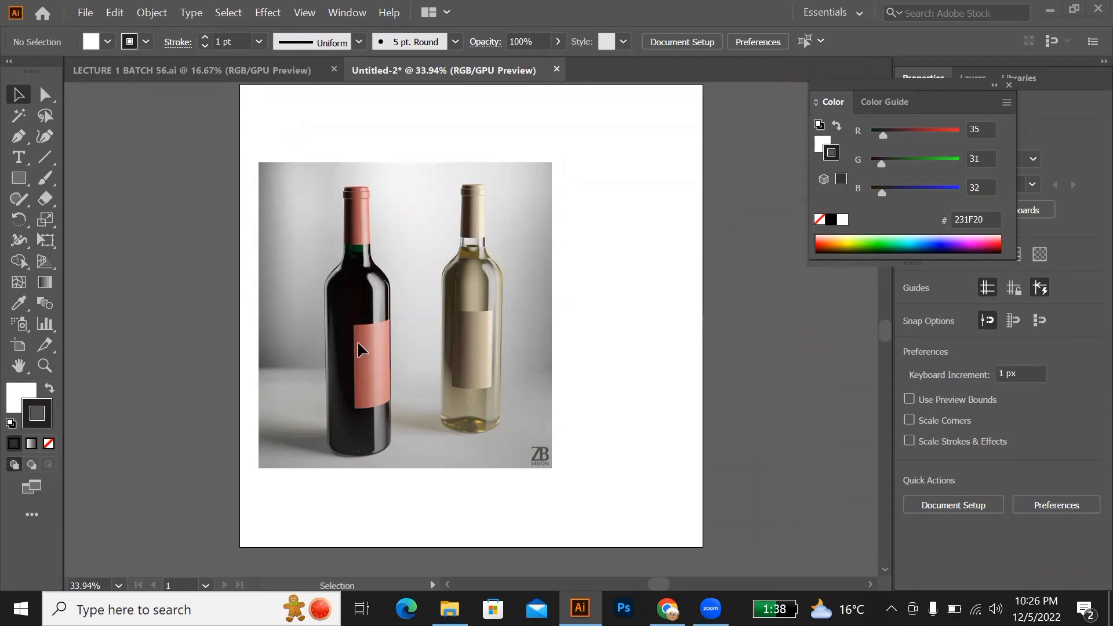
left_click(18, 138)
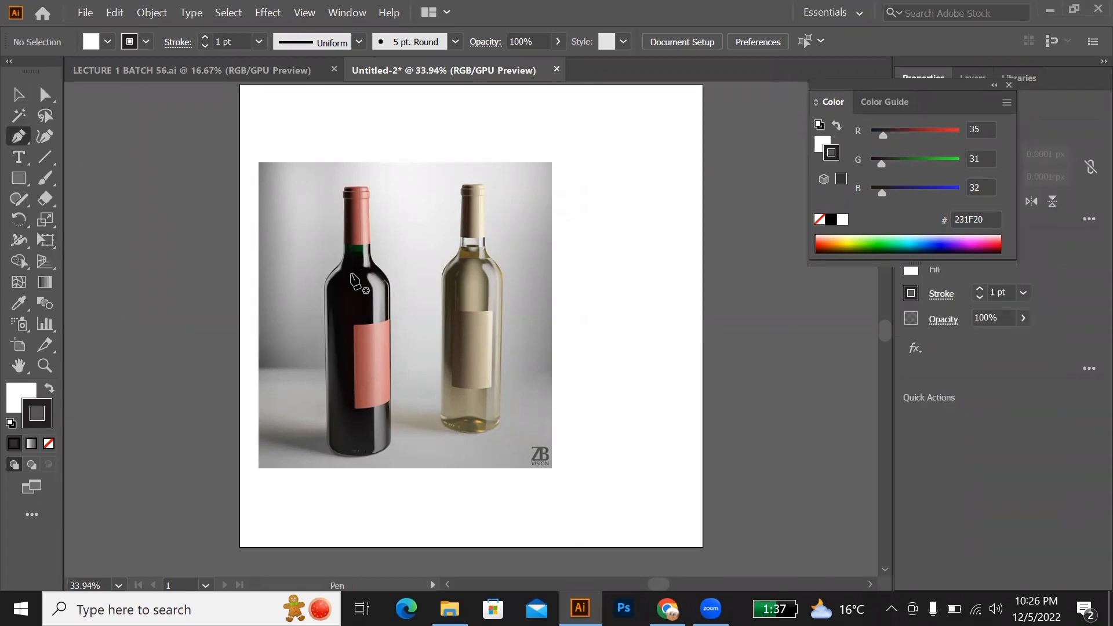
scroll(356, 282, "up", 1)
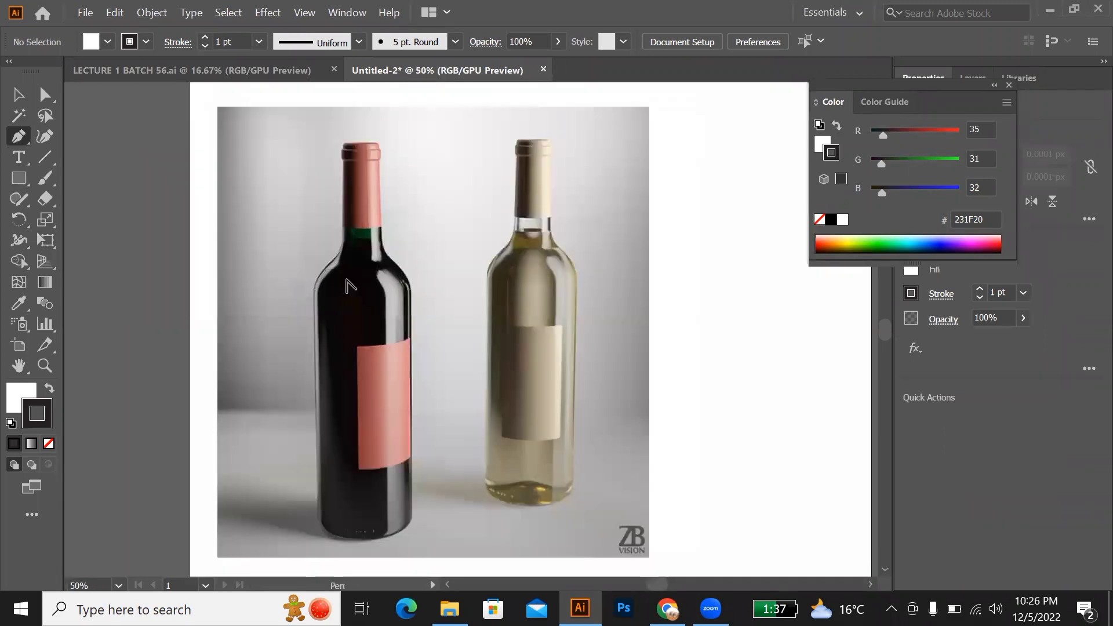
scroll(350, 285, "up", 1)
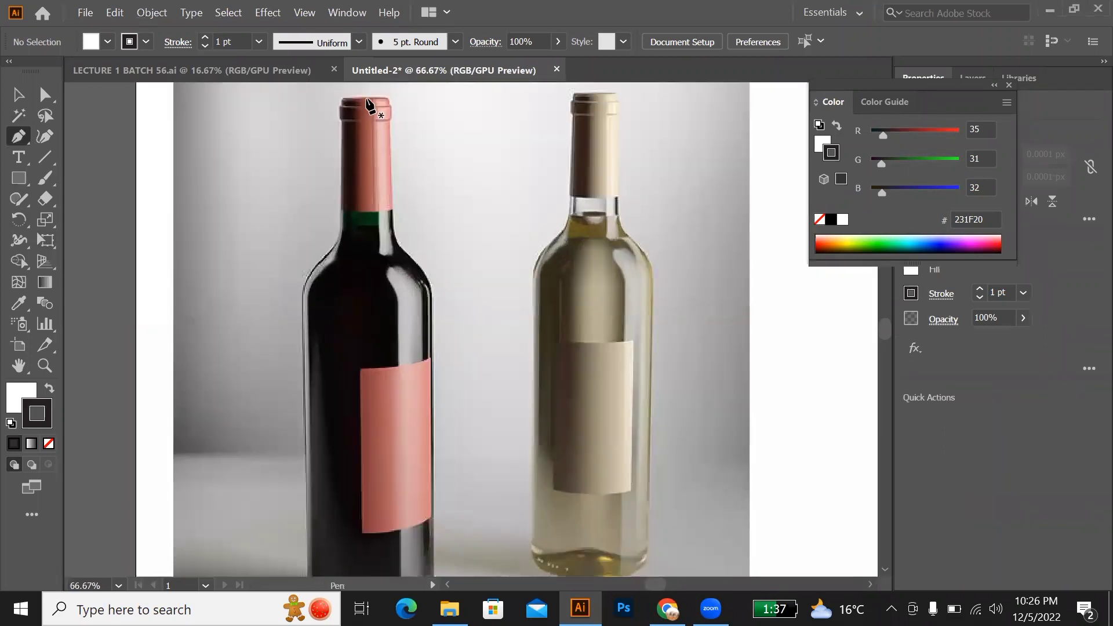
scroll(367, 102, "up", 2)
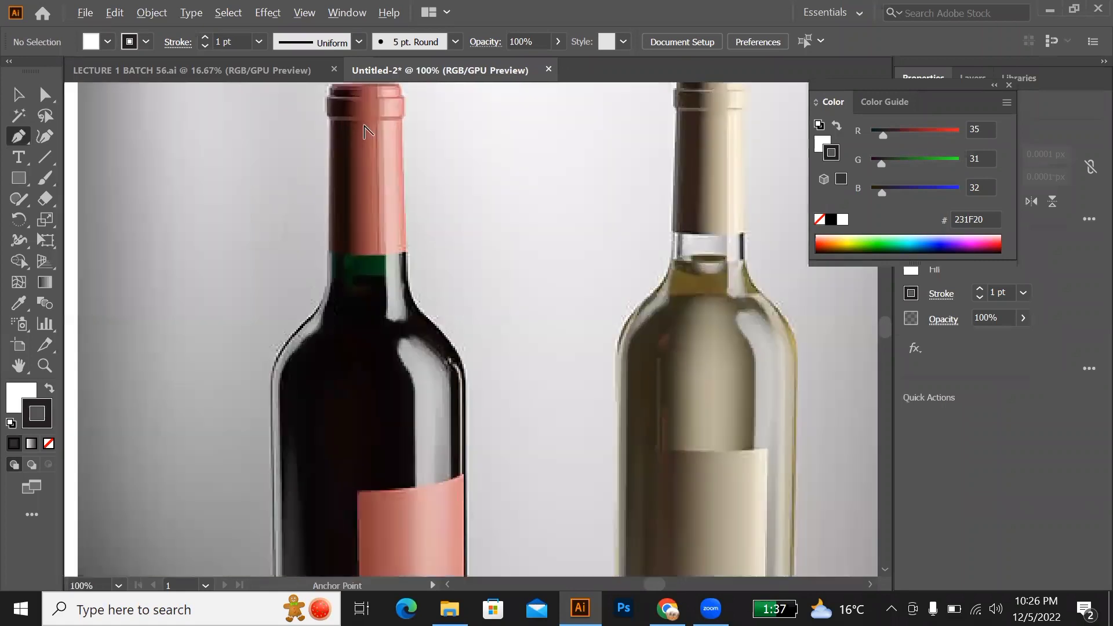
scroll(354, 155, "up", 1)
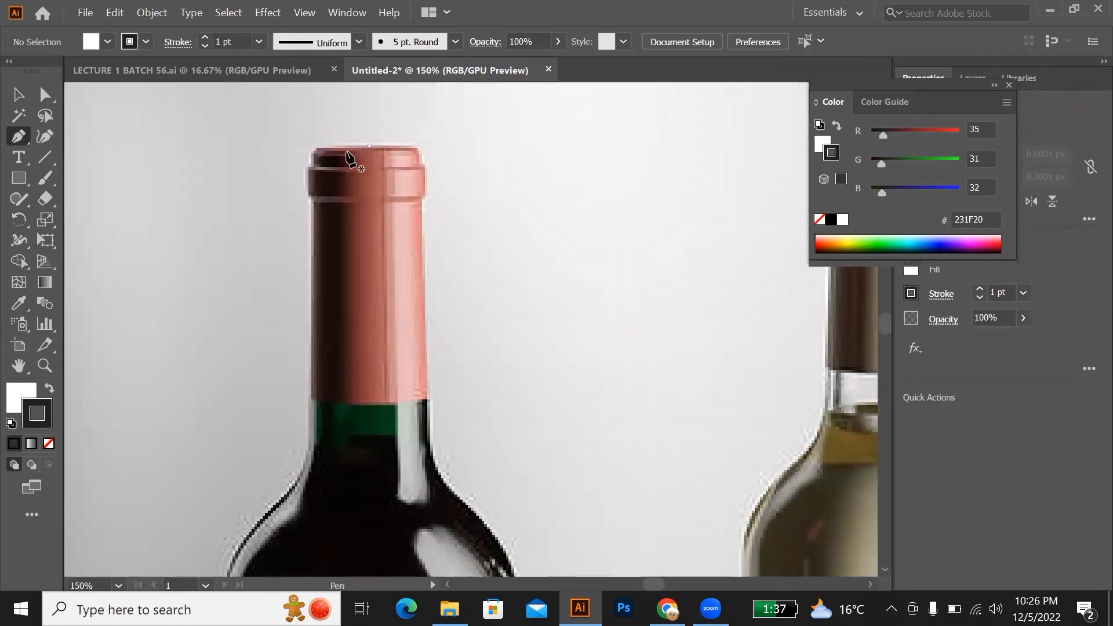
left_click(369, 145)
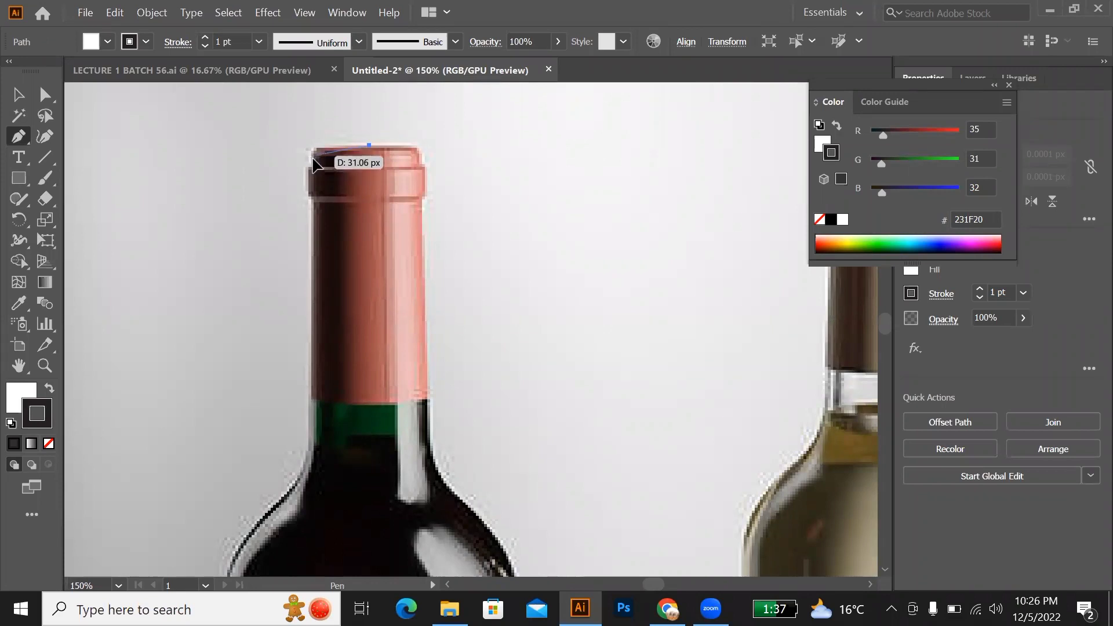
left_click_drag(312, 155, 315, 169)
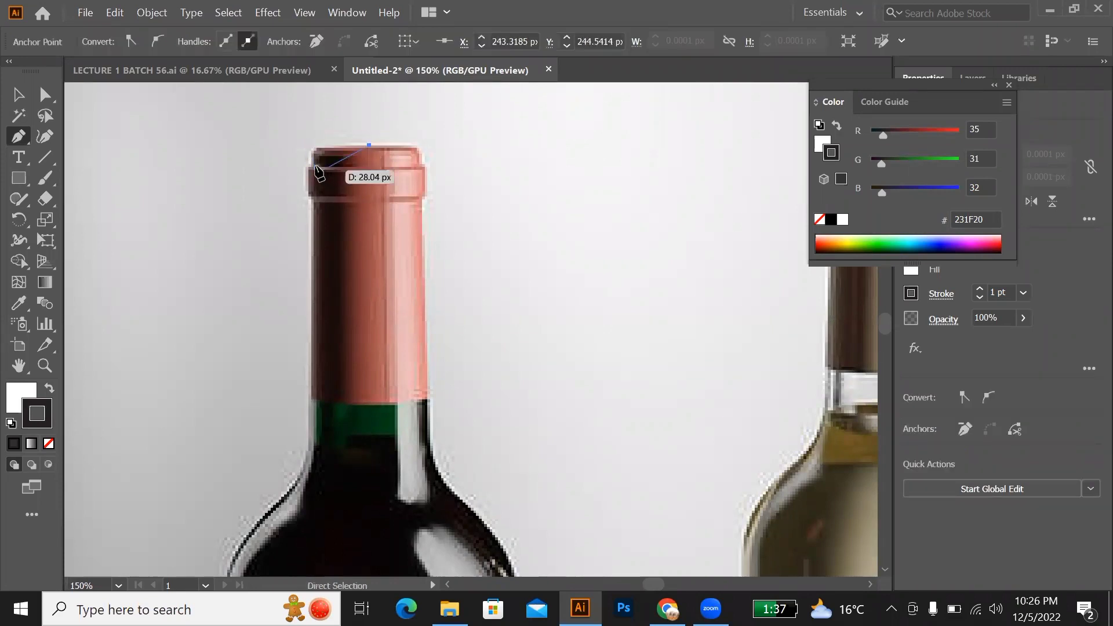
key("ctrl+z")
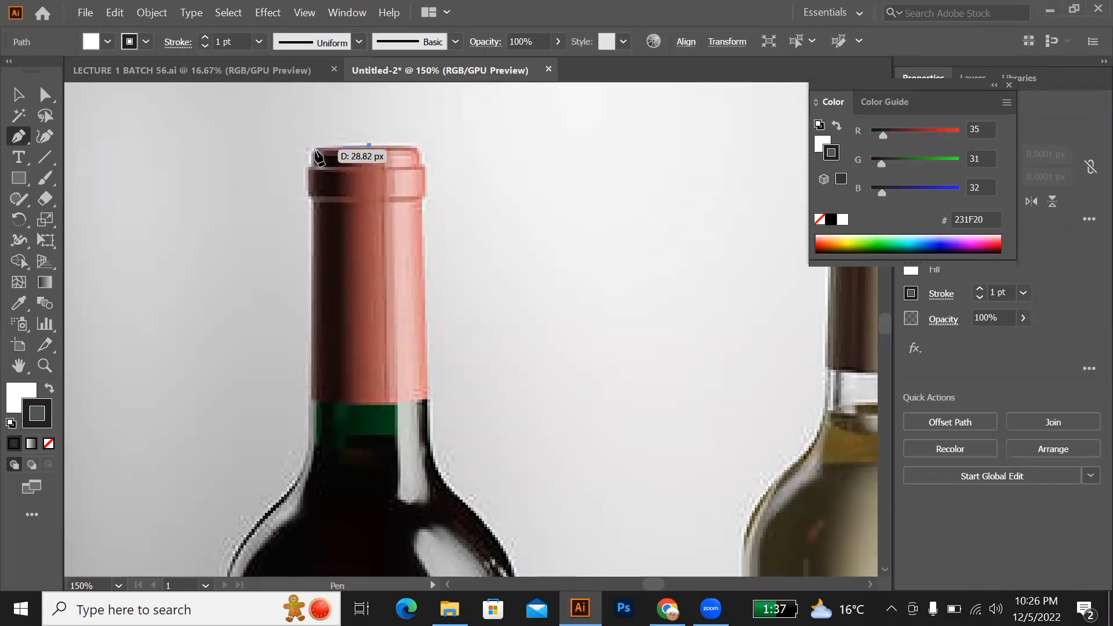
key("ctrl+z")
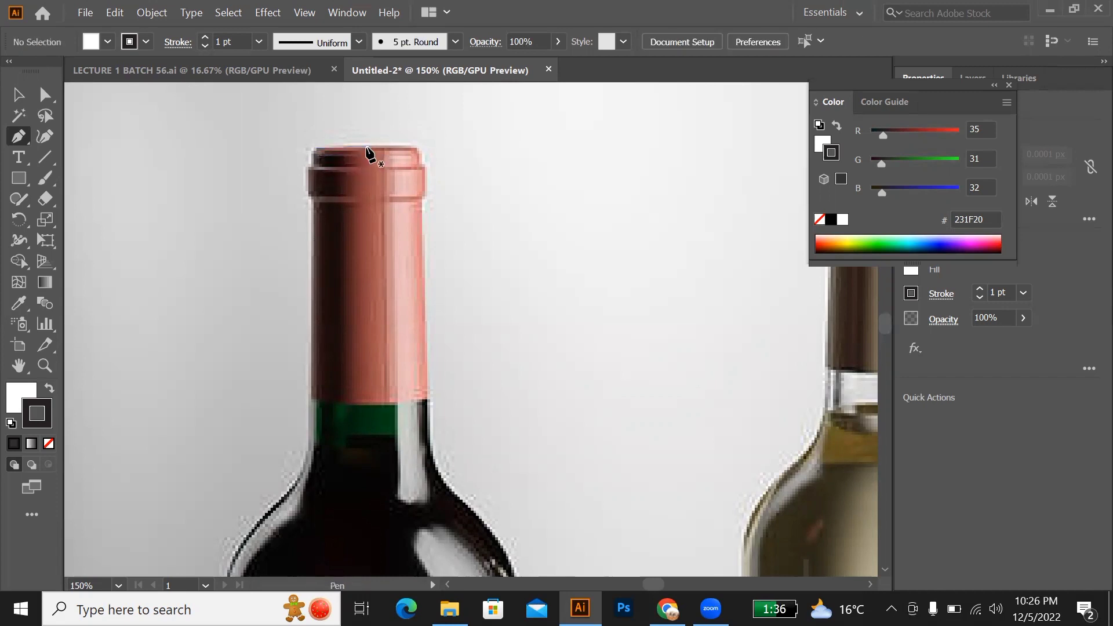
Step: Start a path at the middle of the dark bottle's cap top, curve it around the upper-left corner, and set its fill to None
left_click(366, 147)
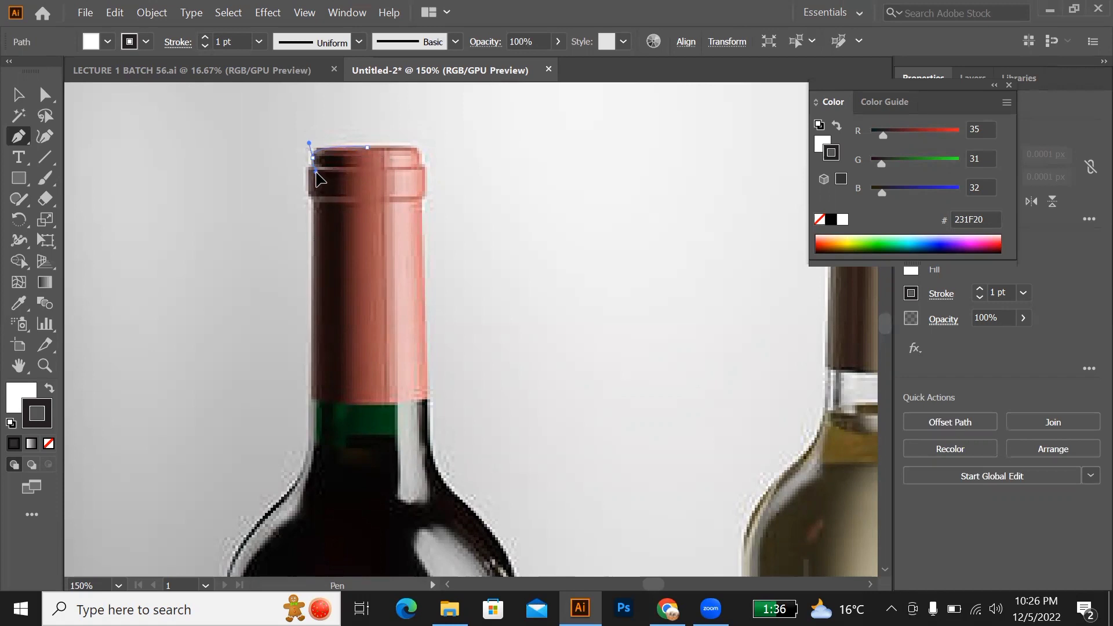
left_click_drag(318, 175, 319, 174)
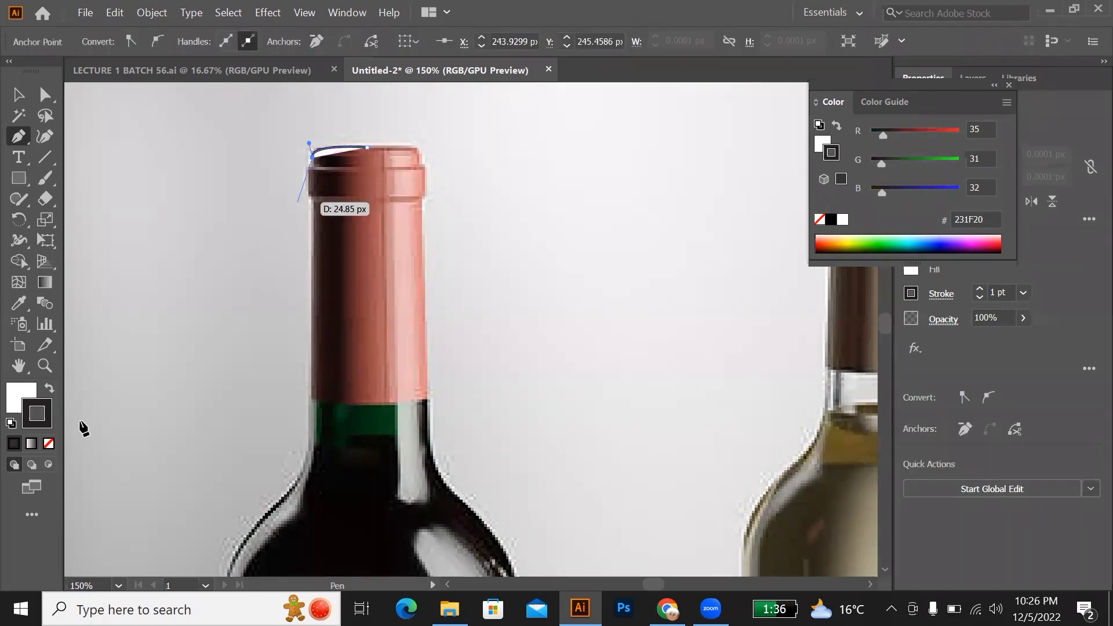
left_click(23, 392)
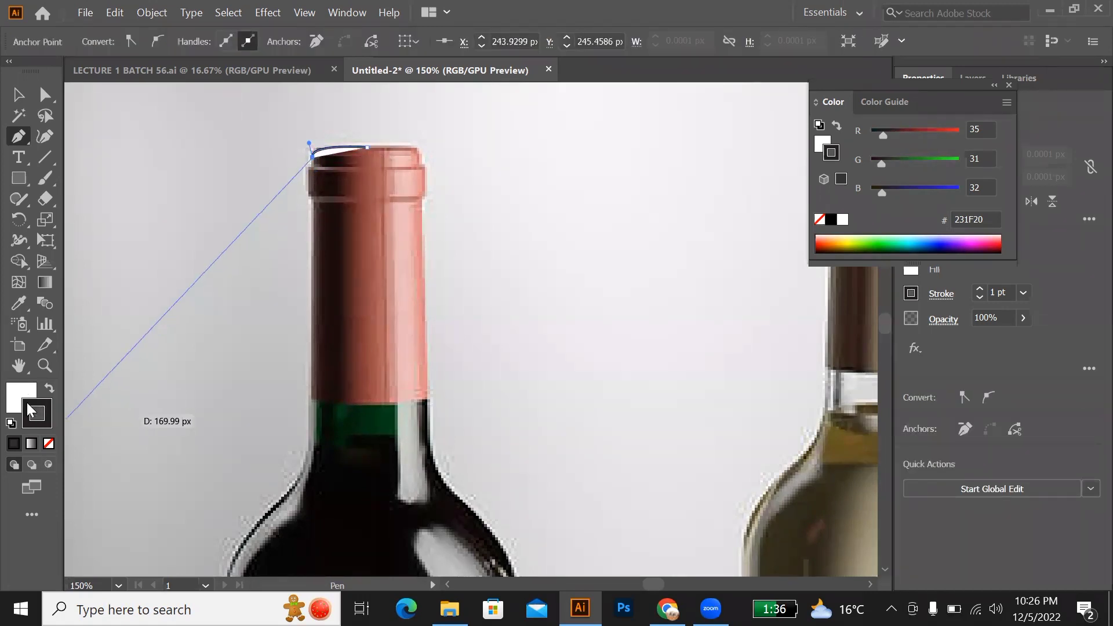
left_click(49, 444)
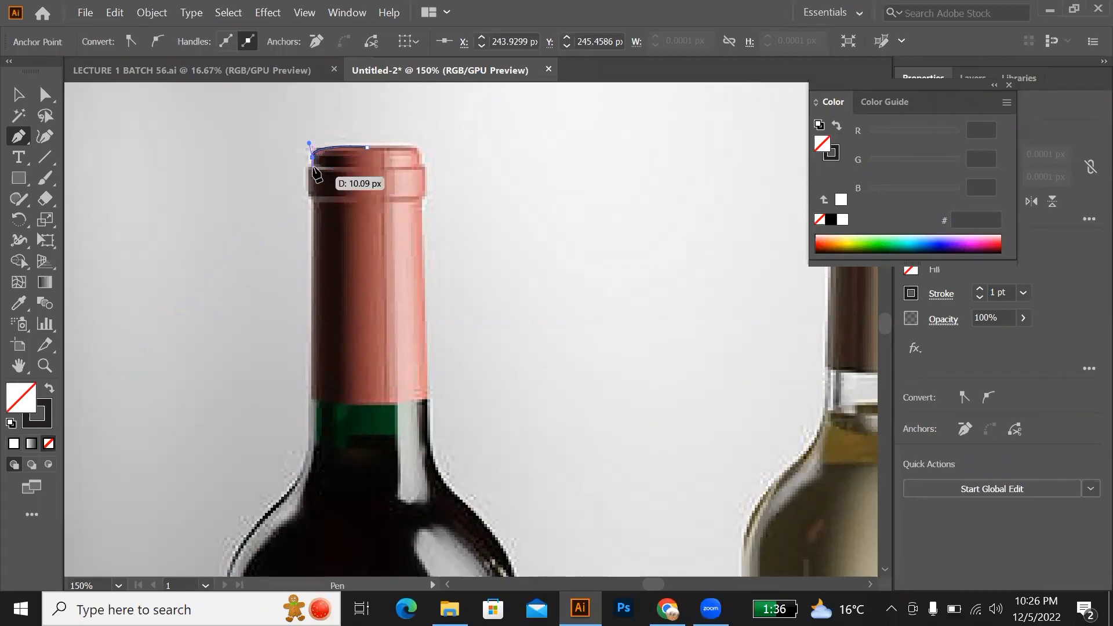
left_click(312, 163)
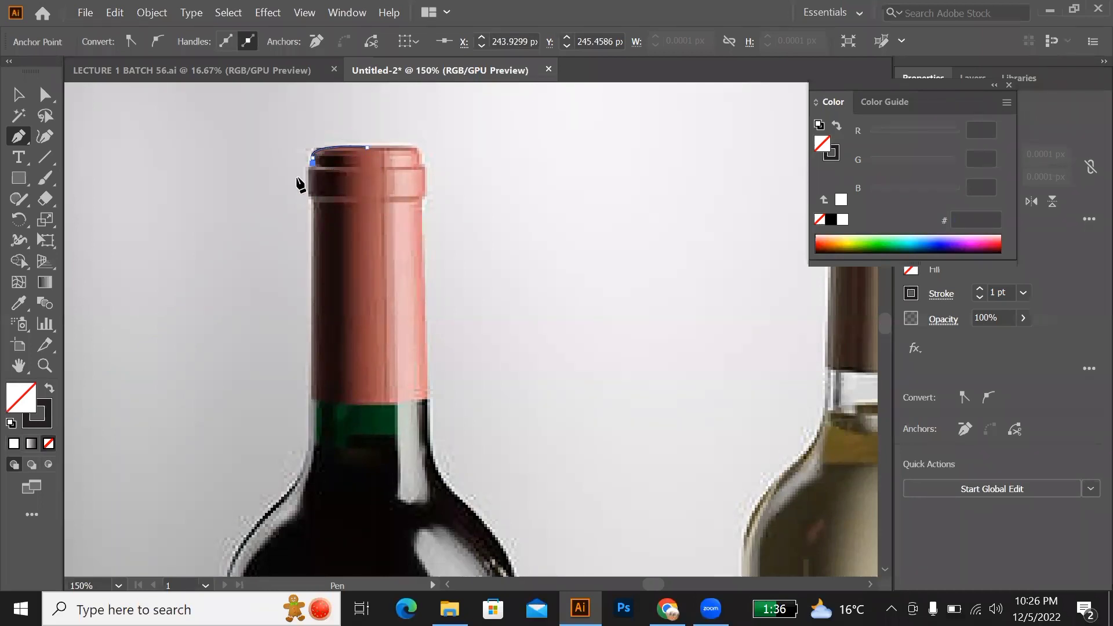
Step: Continue the path around the left side of the cap's raised ring, curving out, straight down, and back in
scroll(312, 172, "up", 5)
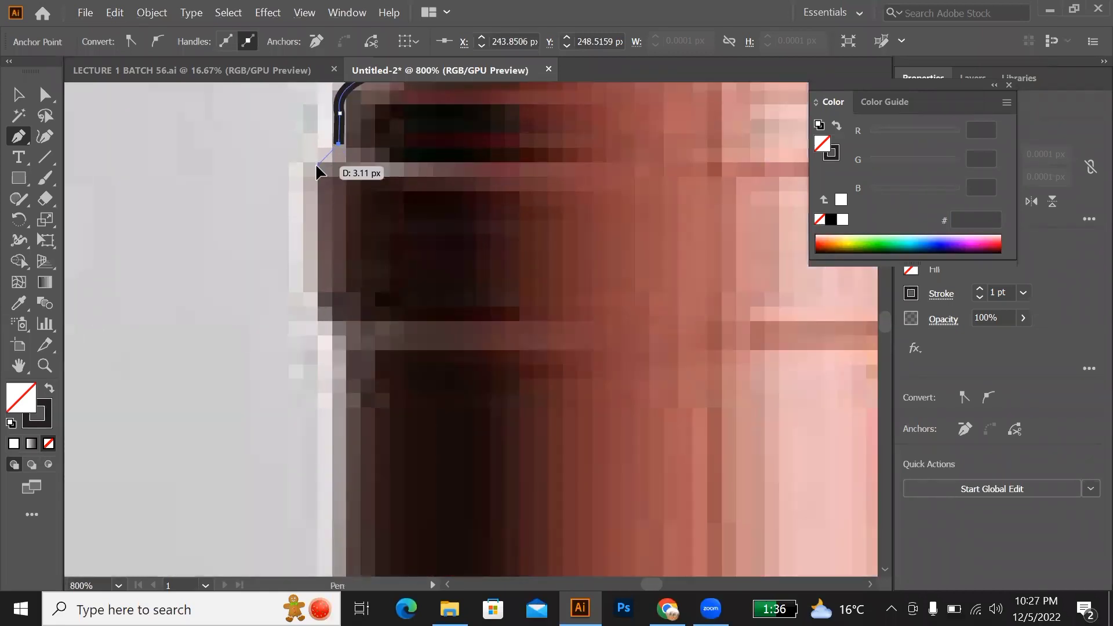
left_click_drag(317, 167, 295, 174)
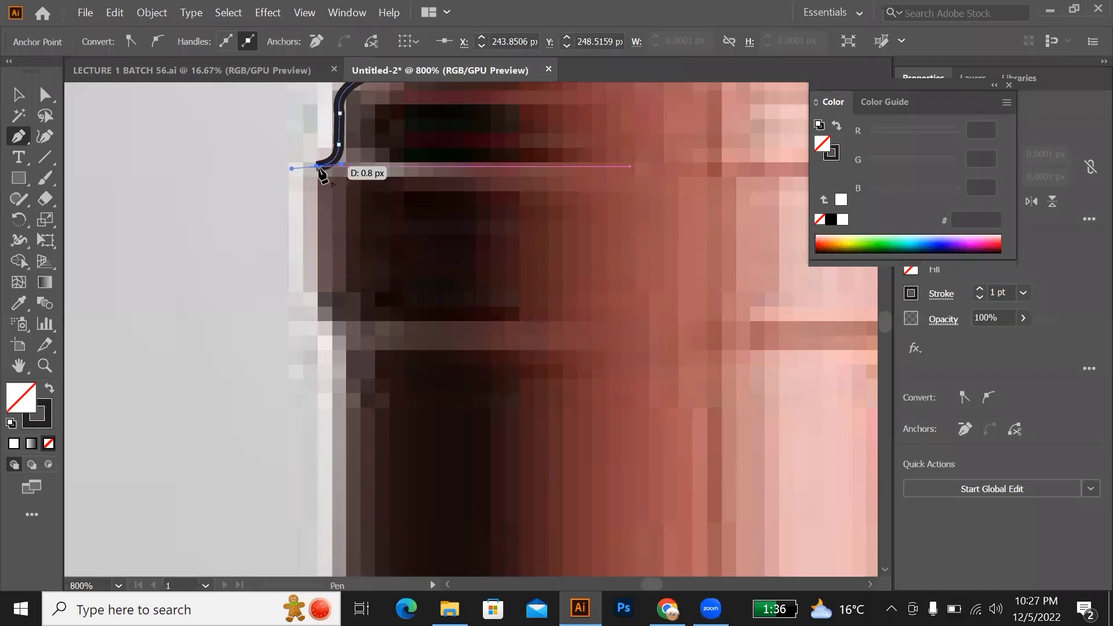
scroll(310, 243, "down", 2)
scroll(318, 264, "down", 1)
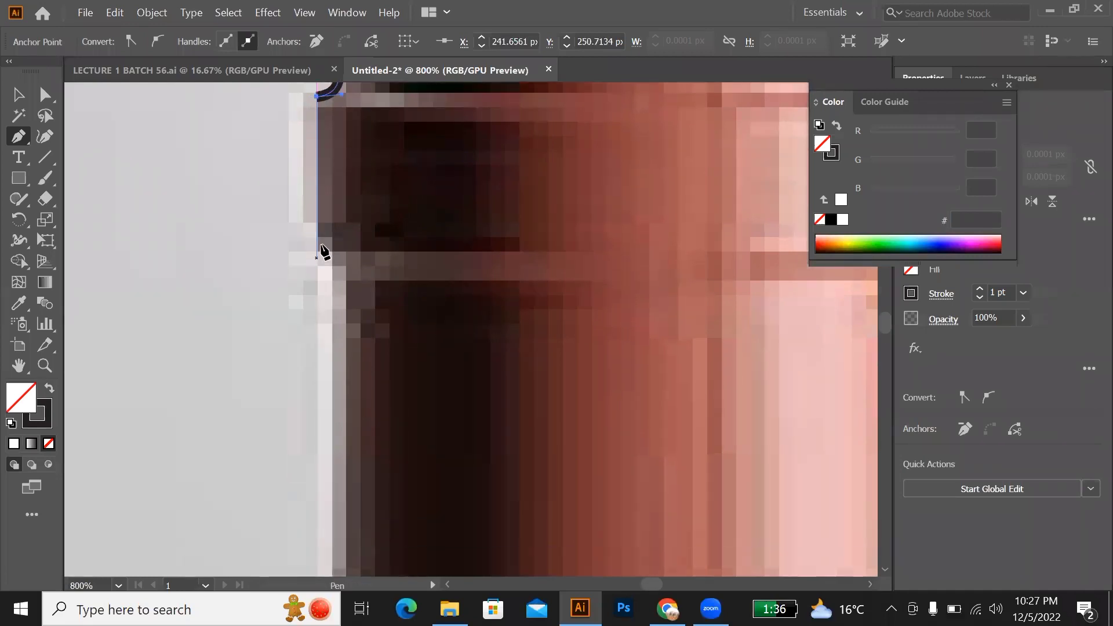
left_click(317, 236)
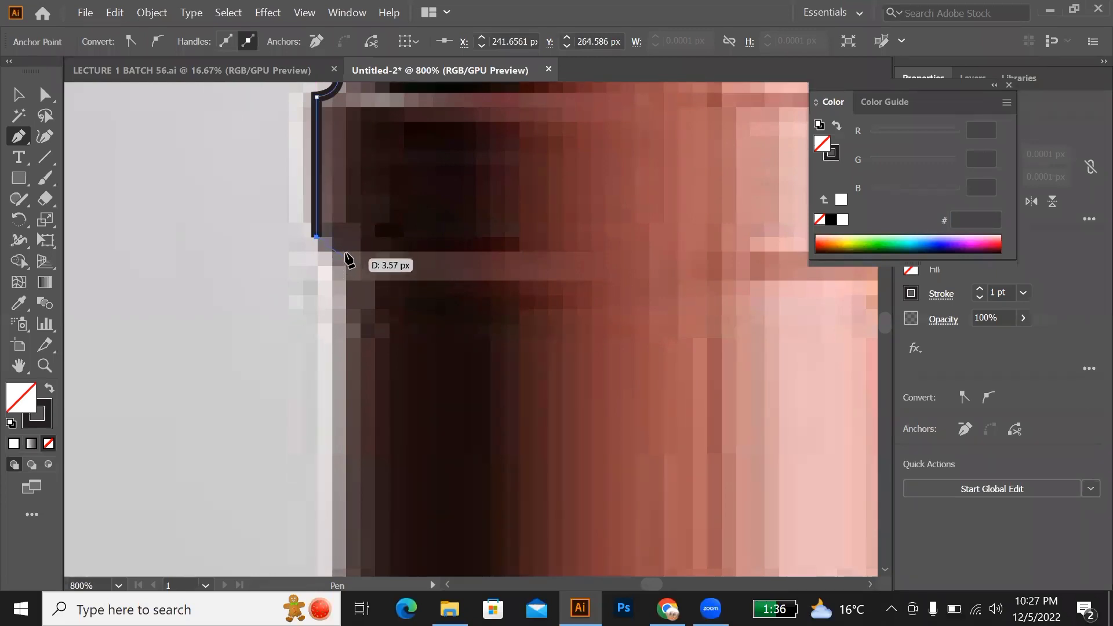
left_click(347, 254)
left_click_drag(377, 255, 378, 254)
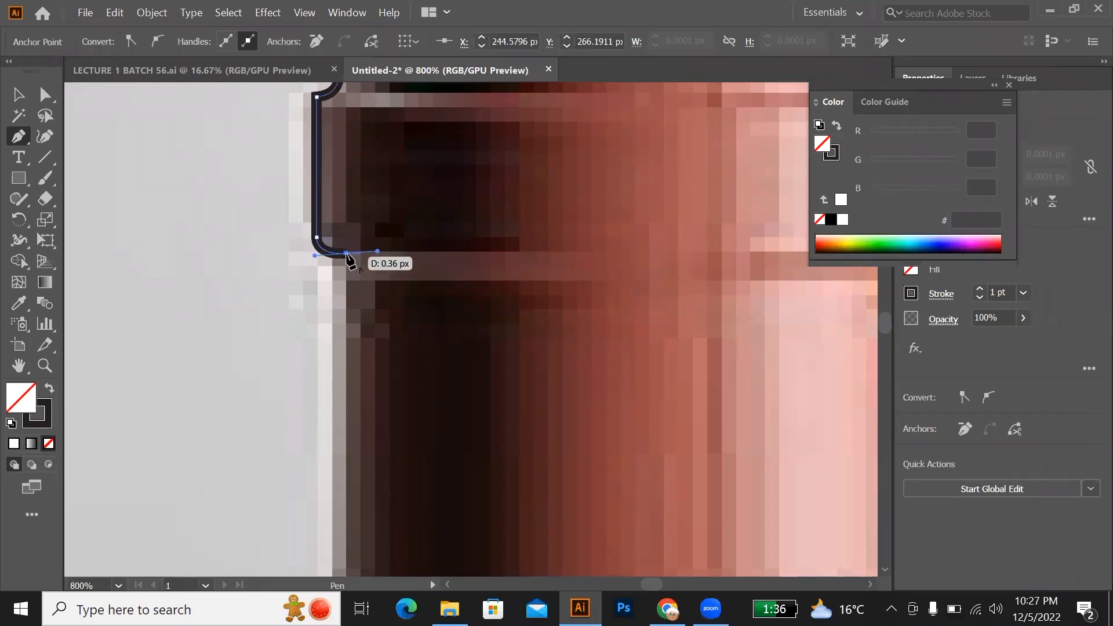
scroll(350, 259, "down", 2, "alt")
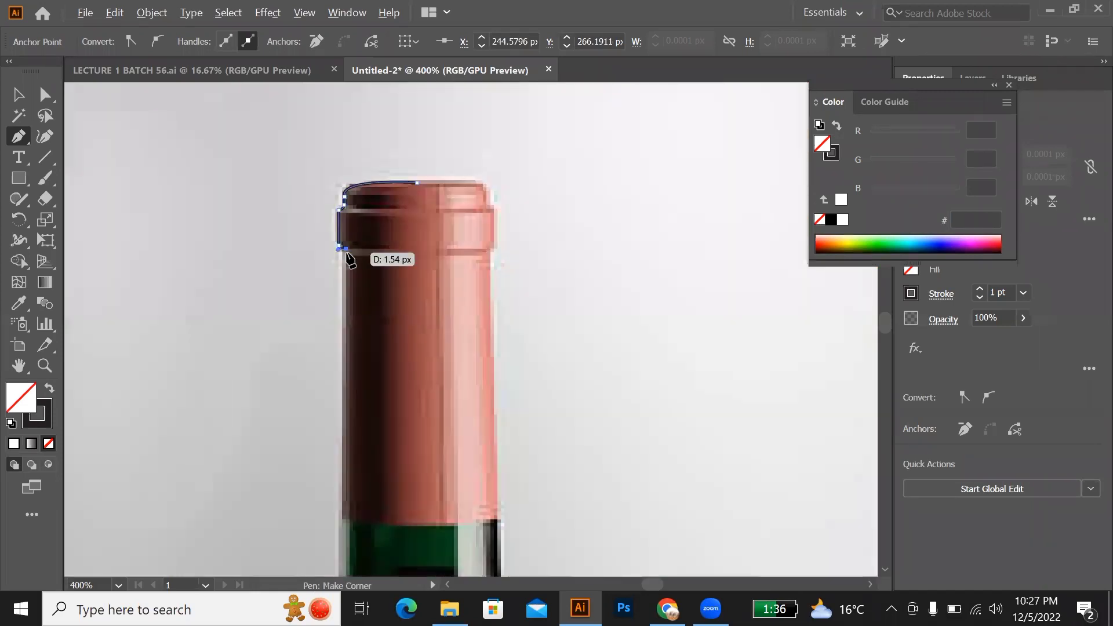
scroll(351, 261, "down", 2)
scroll(349, 258, "down", 2)
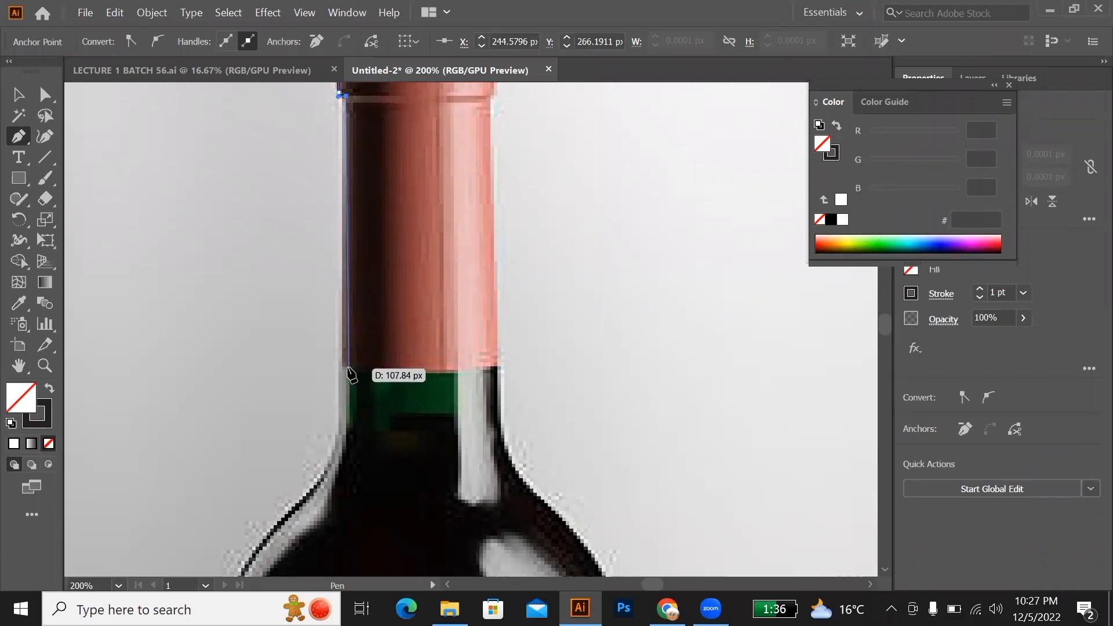
left_click(349, 368)
scroll(349, 366, "down", 1)
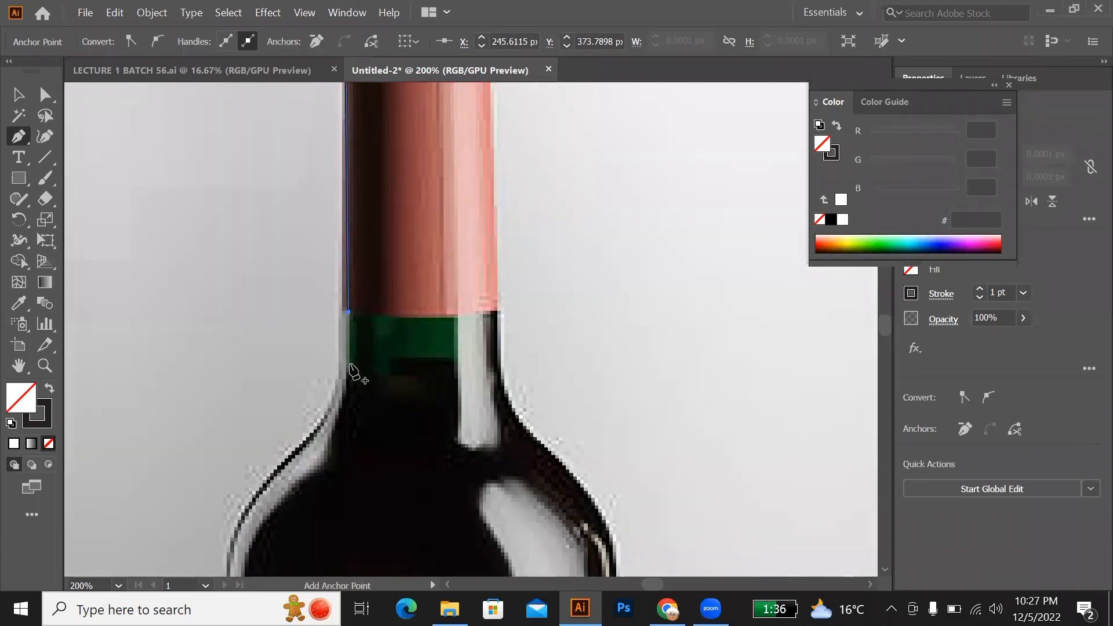
scroll(353, 371, "down", 4)
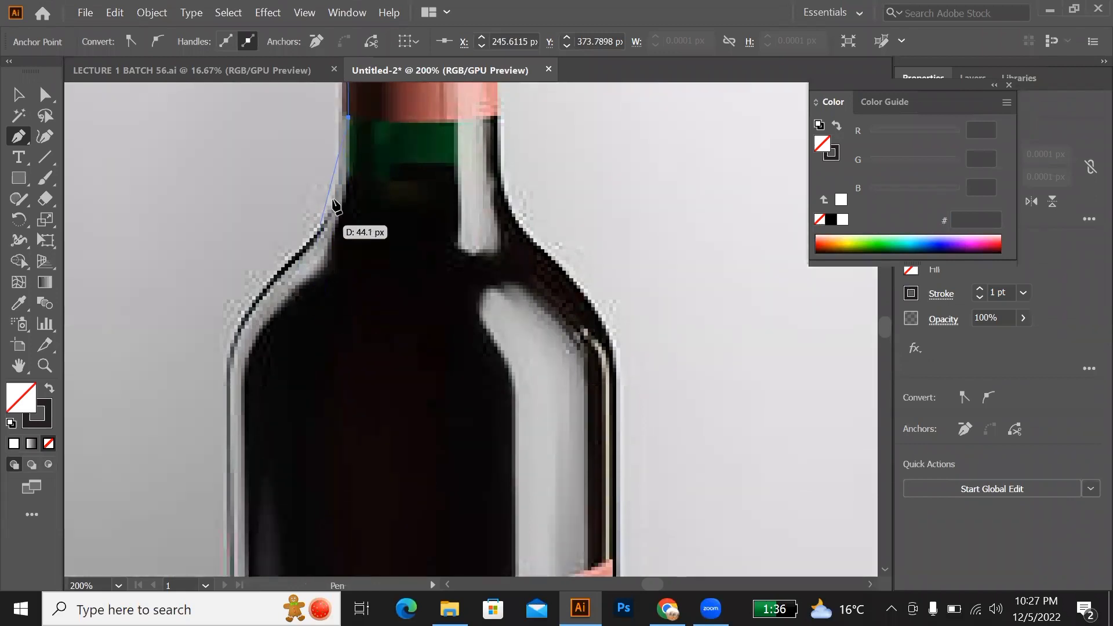
left_click_drag(335, 201, 305, 243)
key("ctrl+z")
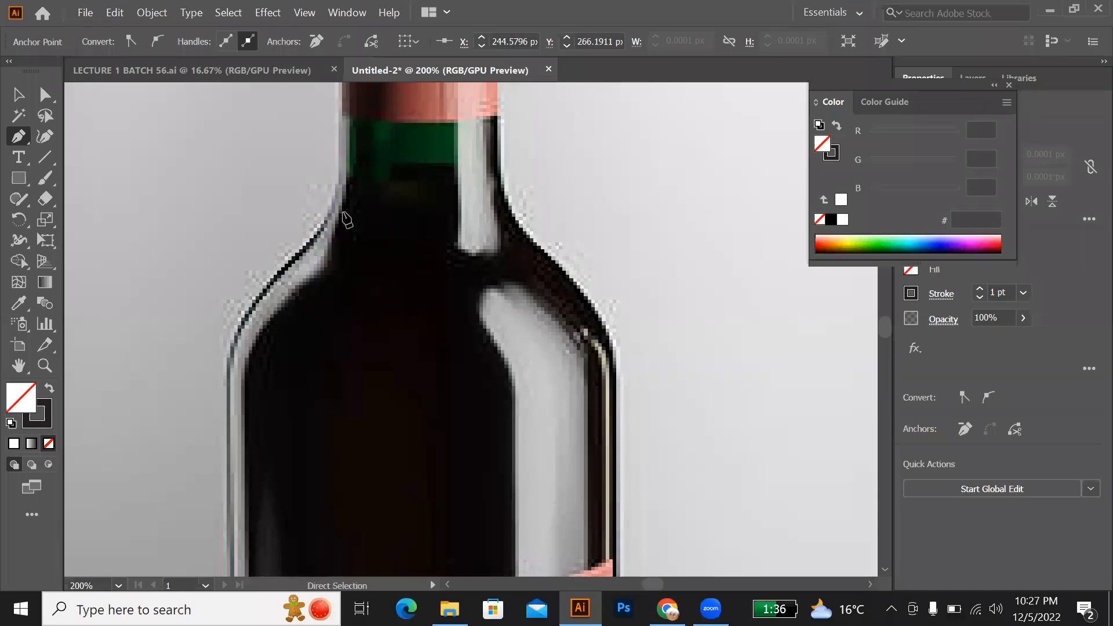
Step: Extend the path straight down the bottle neck's left edge past the cap and curve it into the start of the shoulder
scroll(371, 200, "up", 5)
scroll(373, 192, "up", 2)
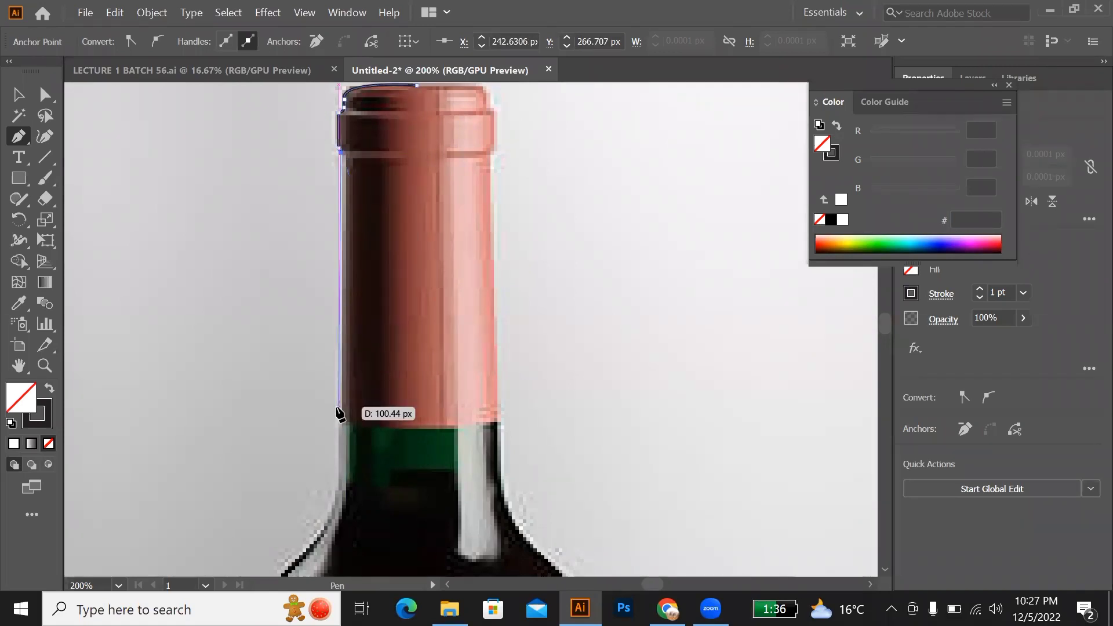
scroll(342, 441, "down", 3)
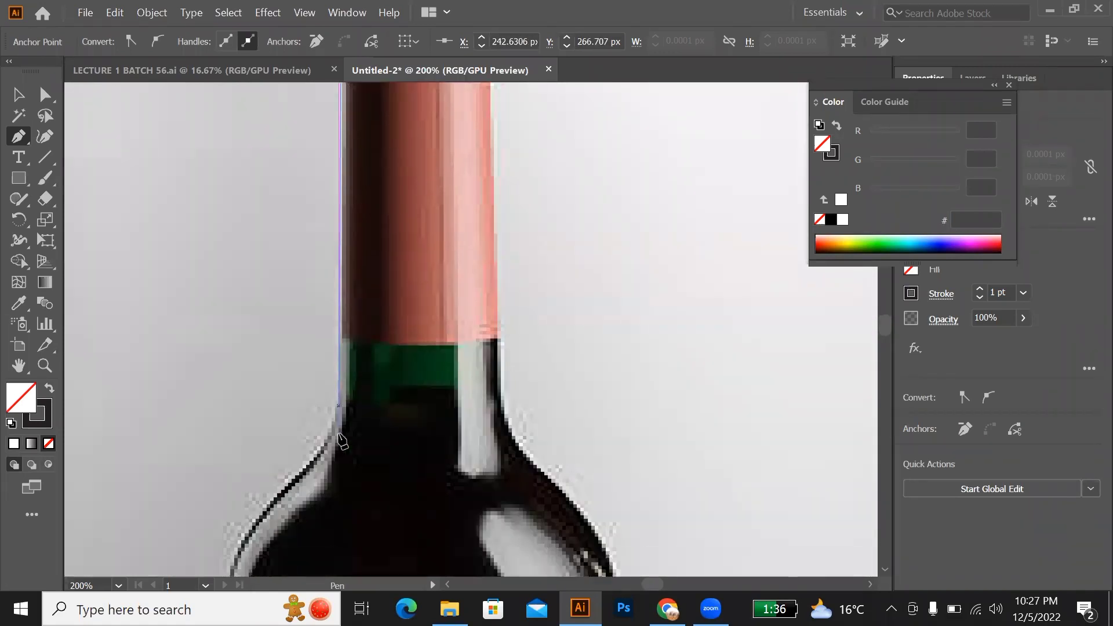
left_click(340, 385)
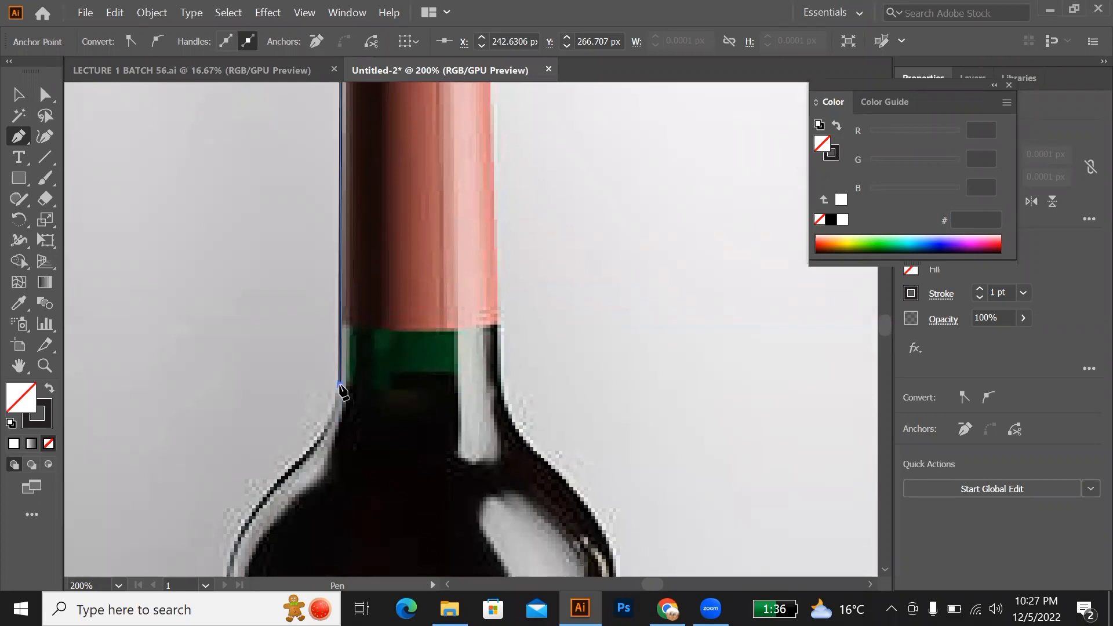
left_click_drag(325, 417, 311, 428)
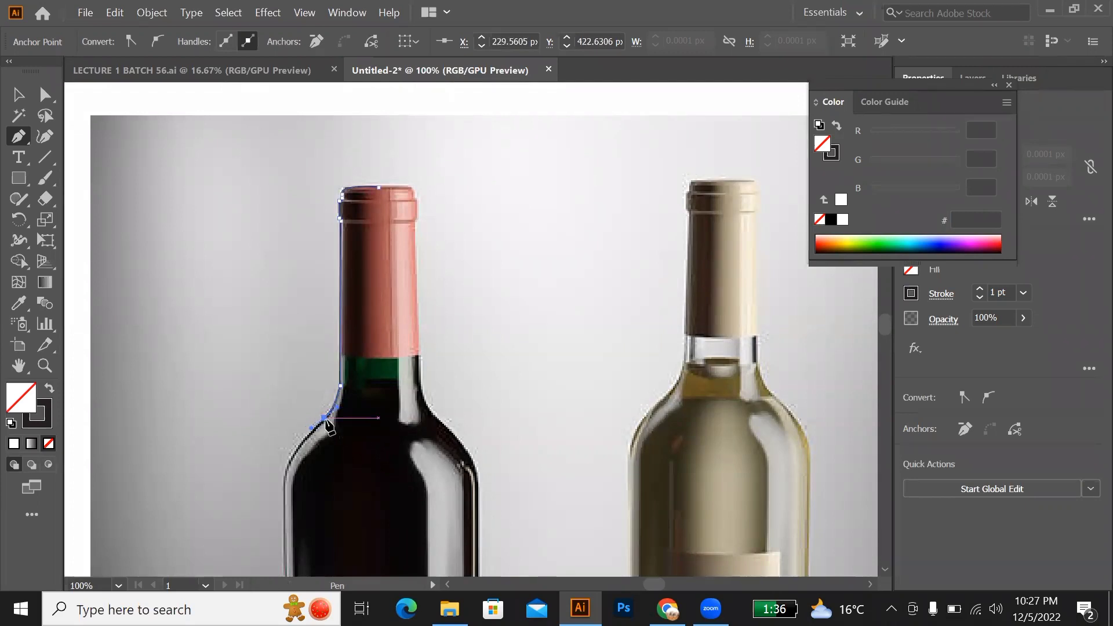
Step: Trace the dark bottle's left shoulder to the top of its straight side and make the last anchor ready for a straight segment
scroll(326, 425, "down", 3)
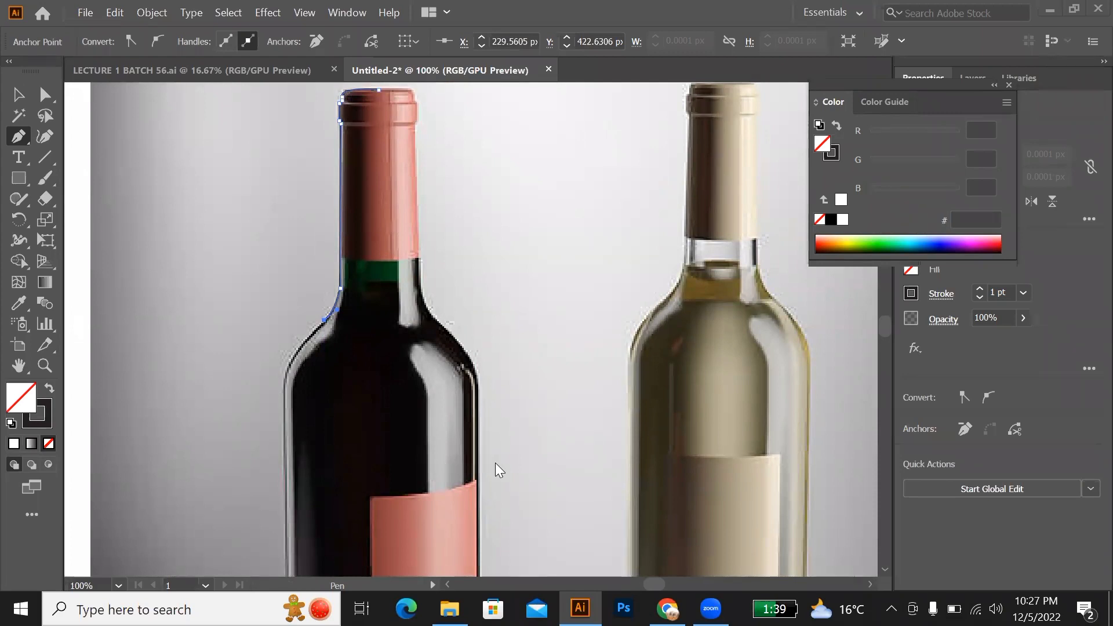
scroll(311, 355, "down", 3)
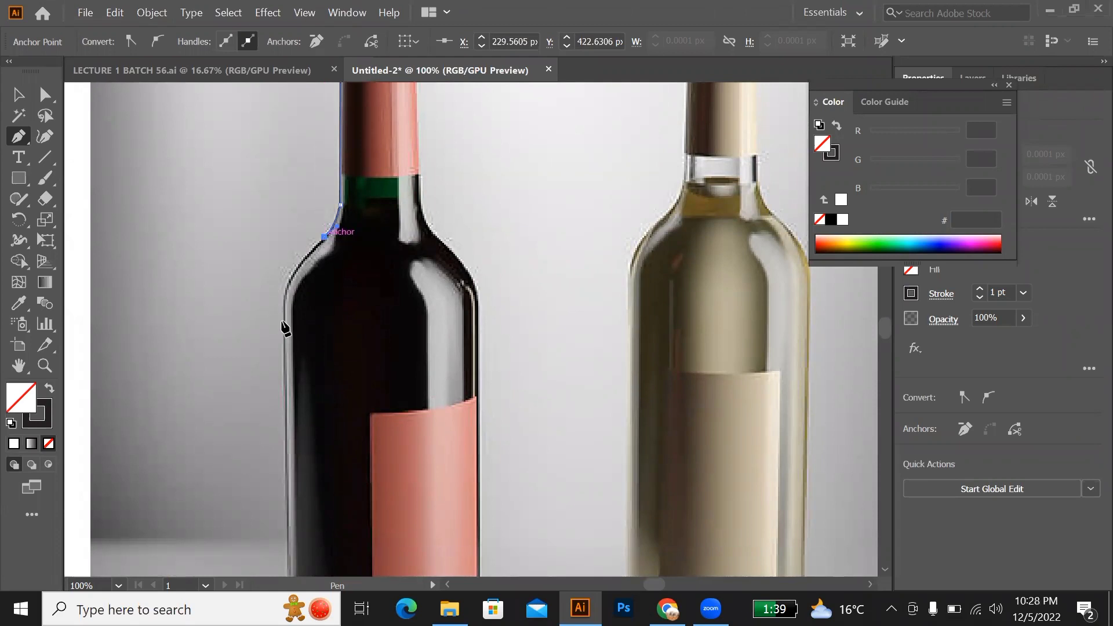
left_click(290, 271)
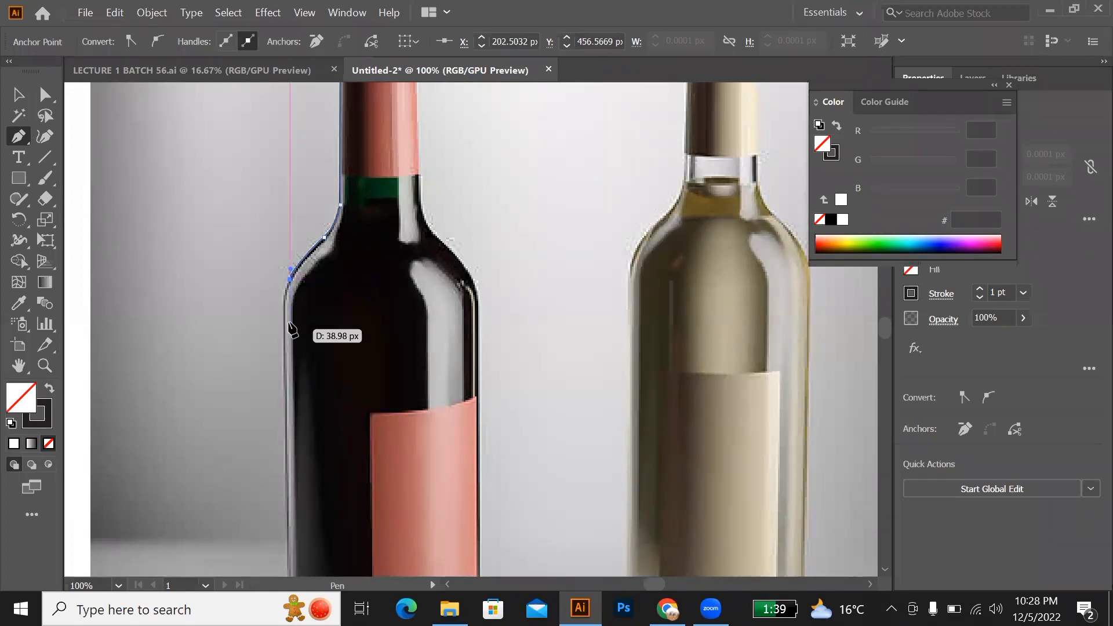
scroll(286, 272, "down", 2)
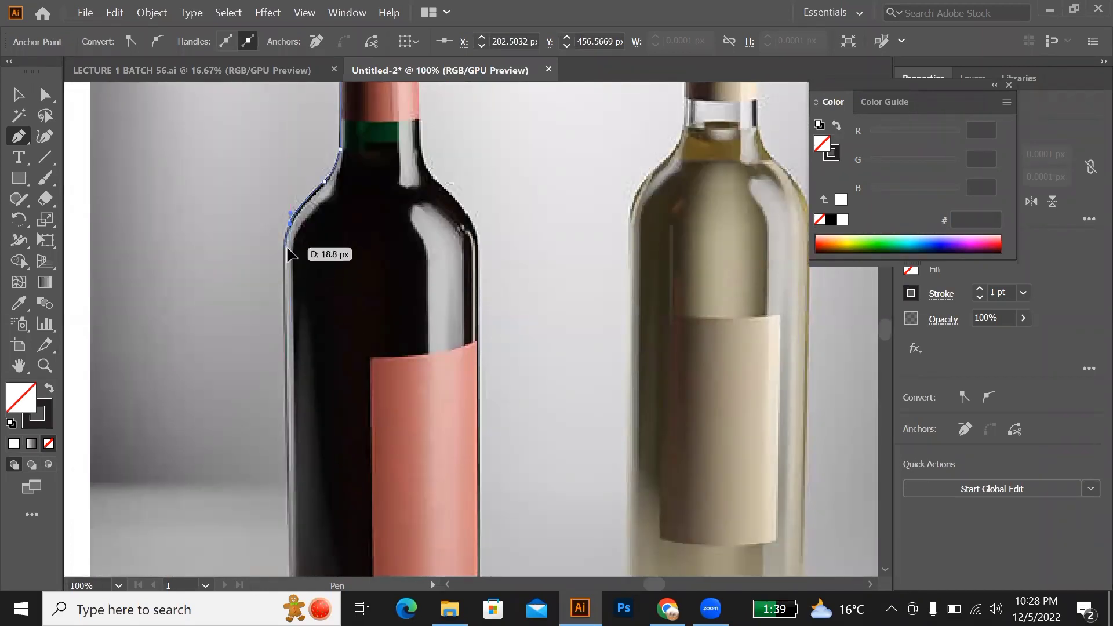
left_click(283, 244)
left_click_drag(288, 254, 285, 256)
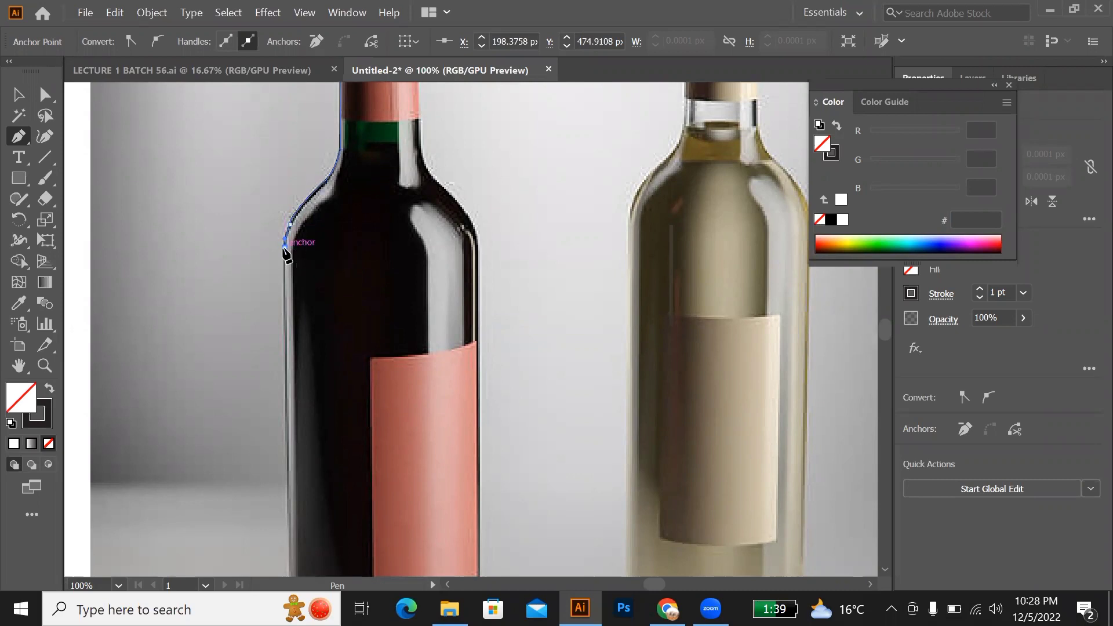
left_click(284, 248)
scroll(289, 322, "down", 5)
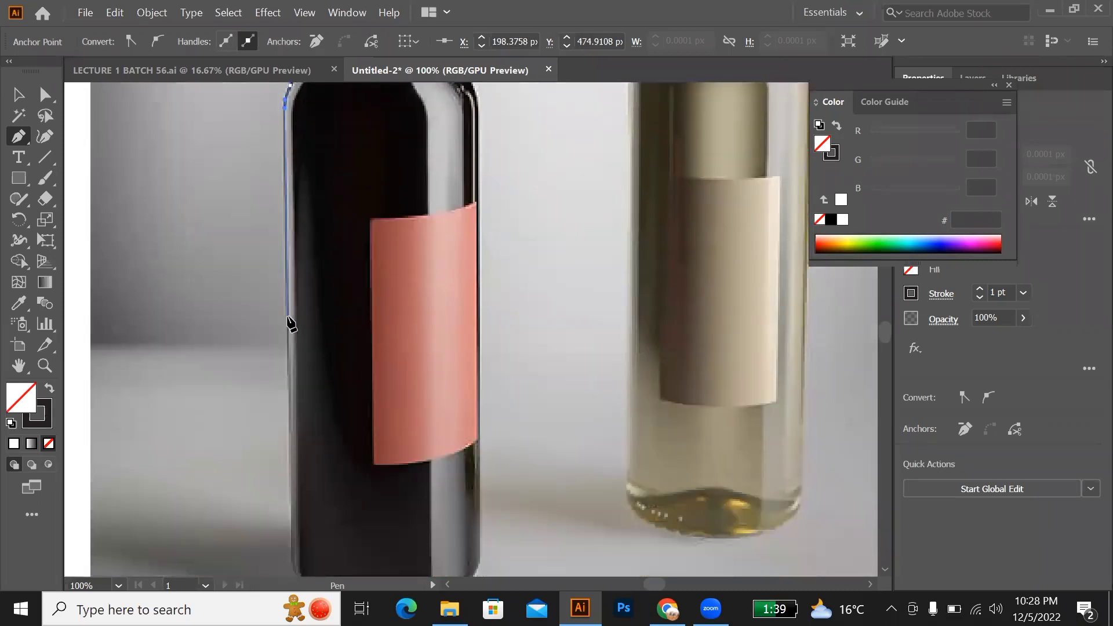
Step: Trace the dark bottle's straight left side, round its lower-left corner, and continue the path along the base to its middle
scroll(288, 330, "down", 4)
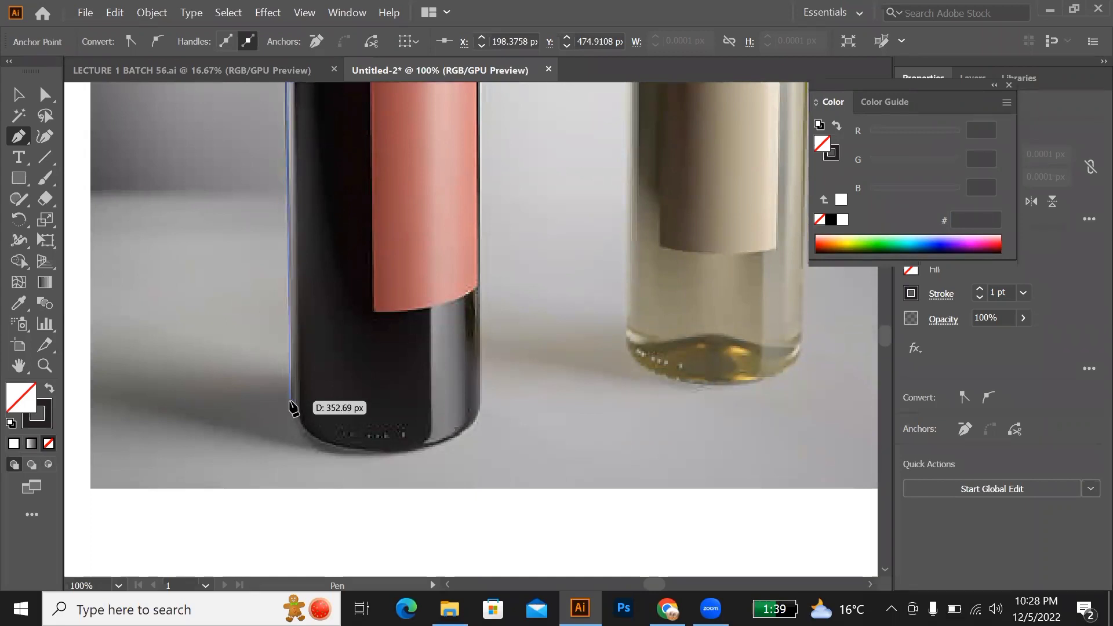
left_click_drag(289, 401, 303, 413)
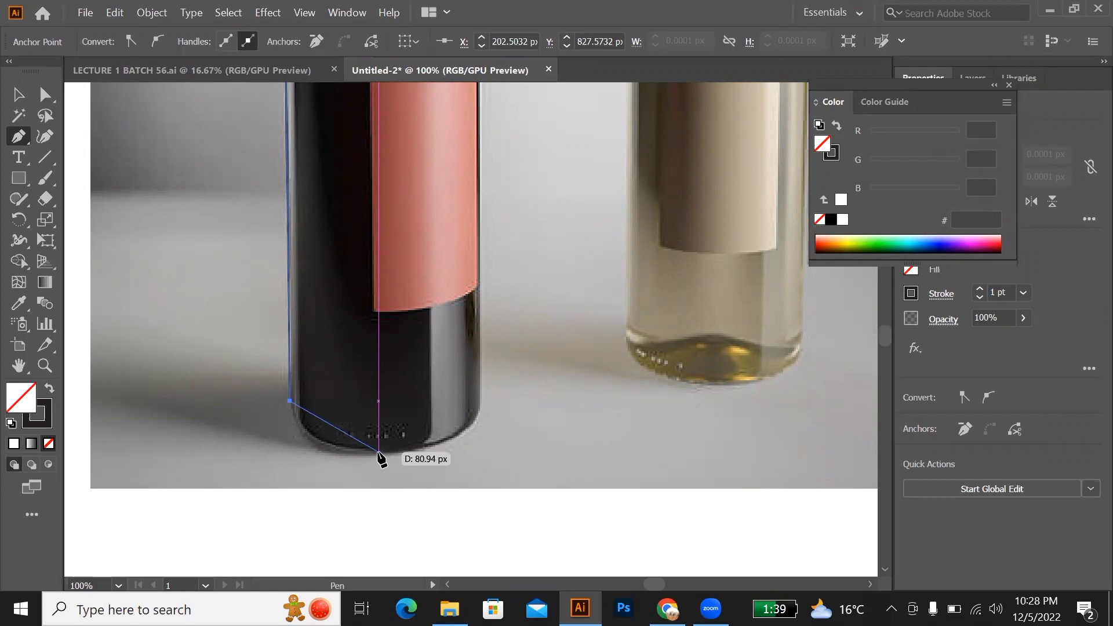
left_click_drag(379, 454, 453, 443)
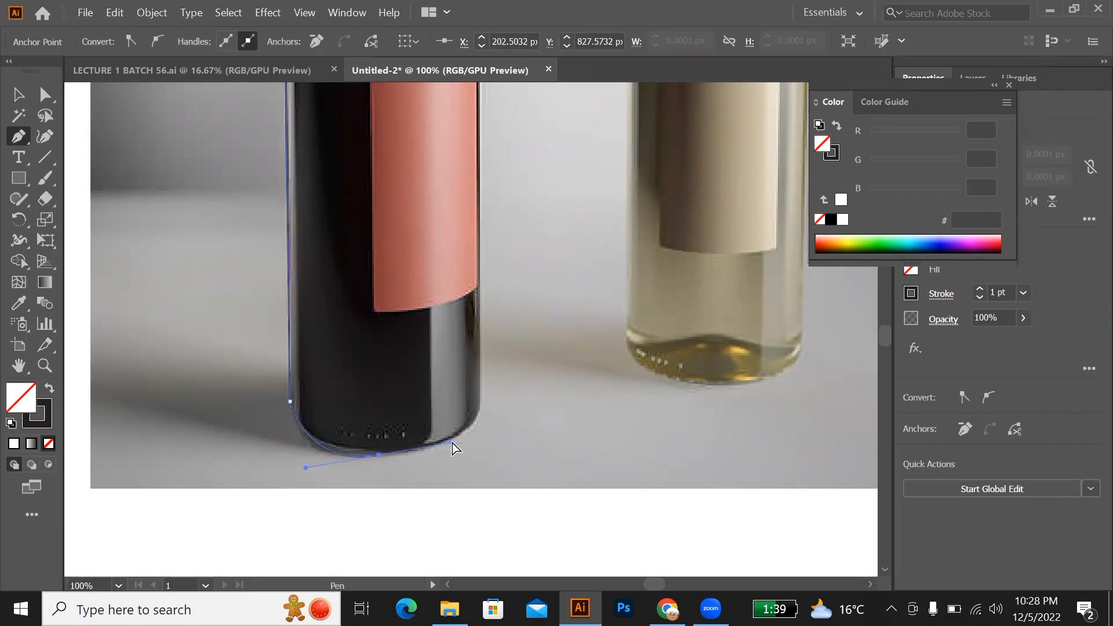
key("ctrl+z")
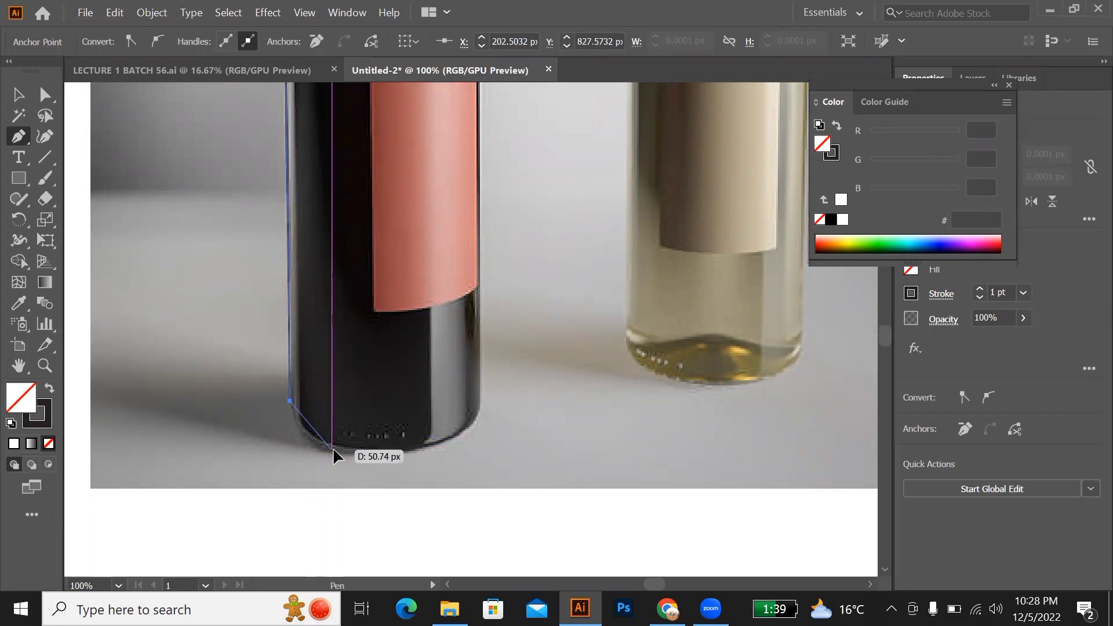
left_click_drag(332, 449, 370, 452)
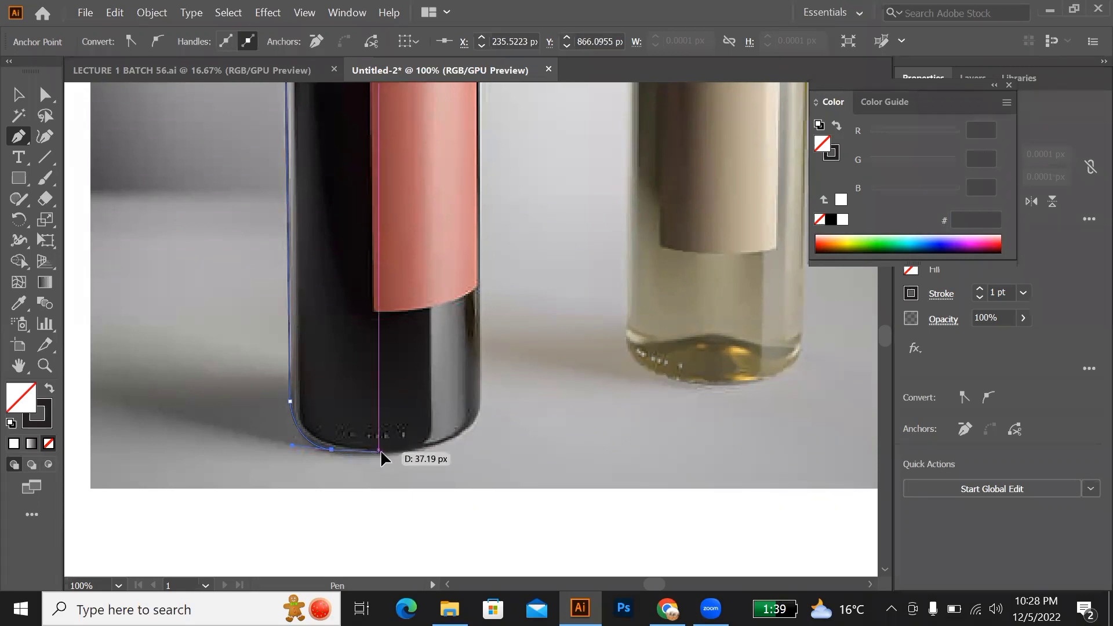
left_click_drag(378, 451, 391, 452)
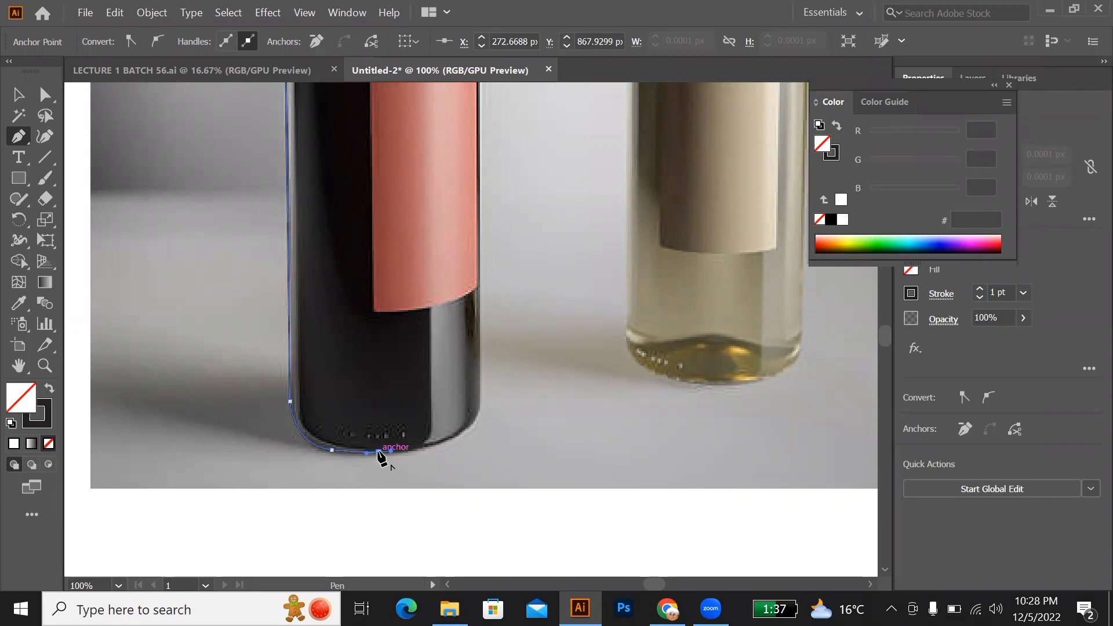
Step: Close the half-bottle path with a straight vertical line from the base's middle to the cap-top start point, and deselect it
scroll(379, 453, "down", 2)
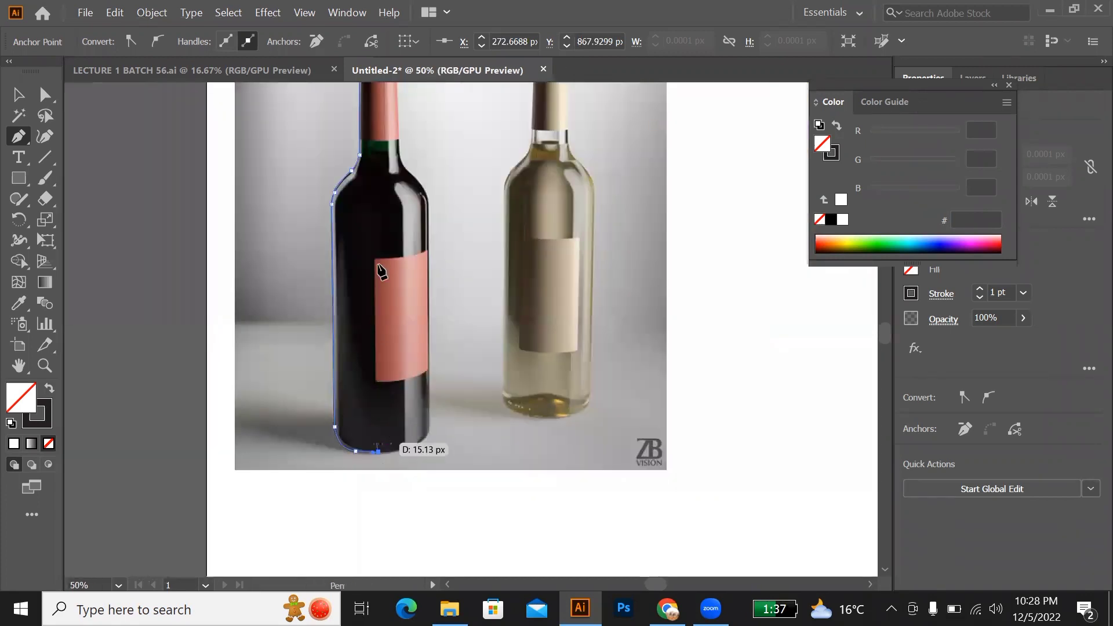
scroll(383, 174, "up", 3)
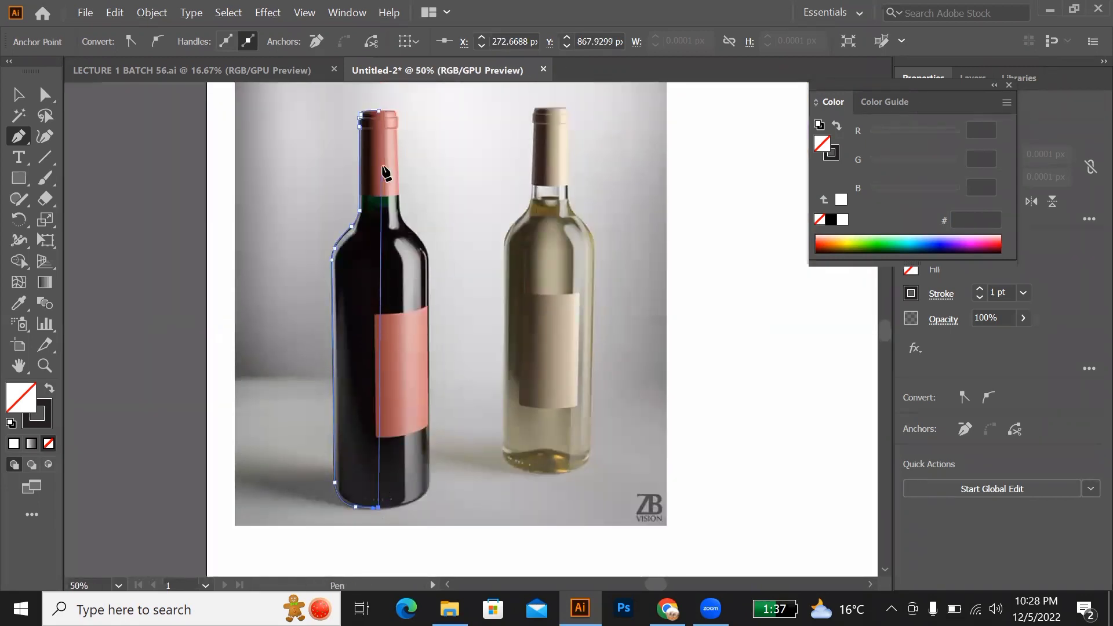
left_click(379, 124)
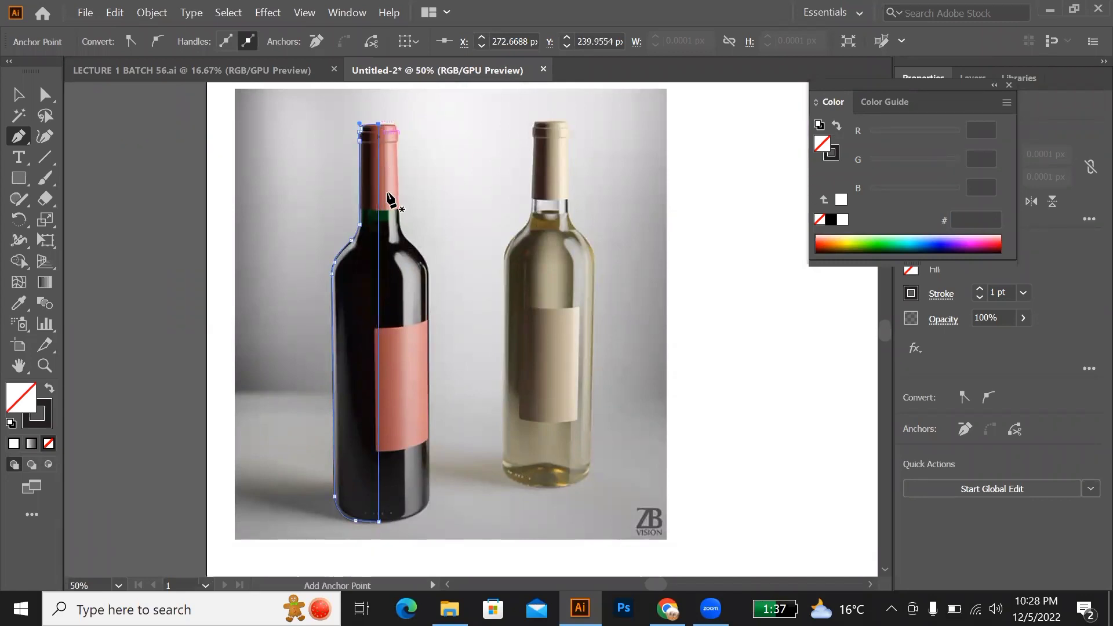
key("v")
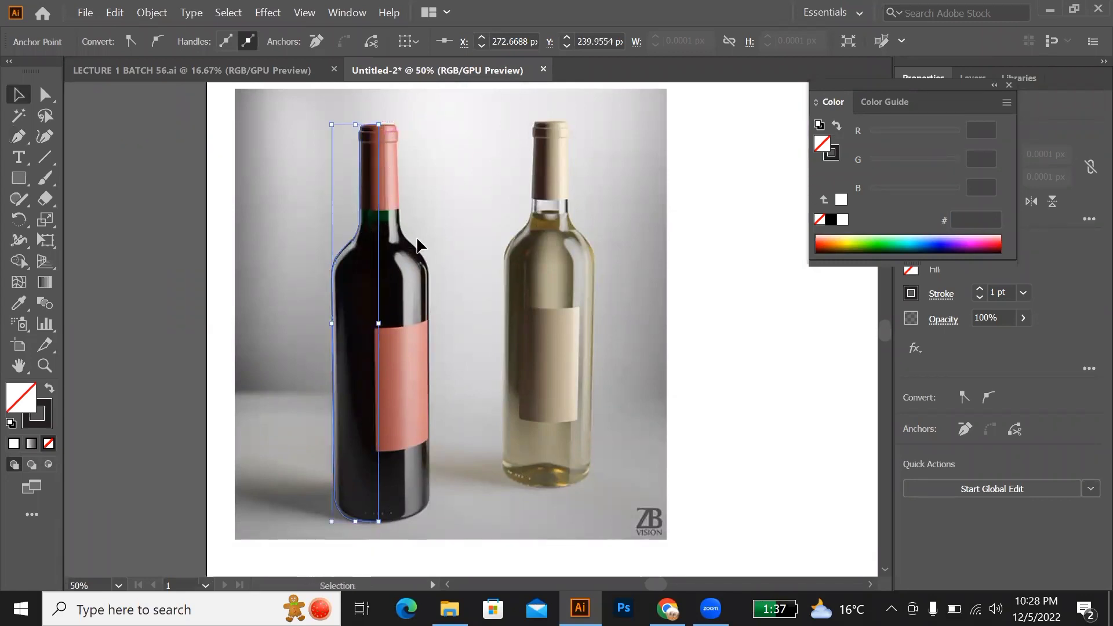
left_click(438, 255)
Step: Move the linked bottle reference image off the artboard to the left, leaving the traced half outline in place
key("a")
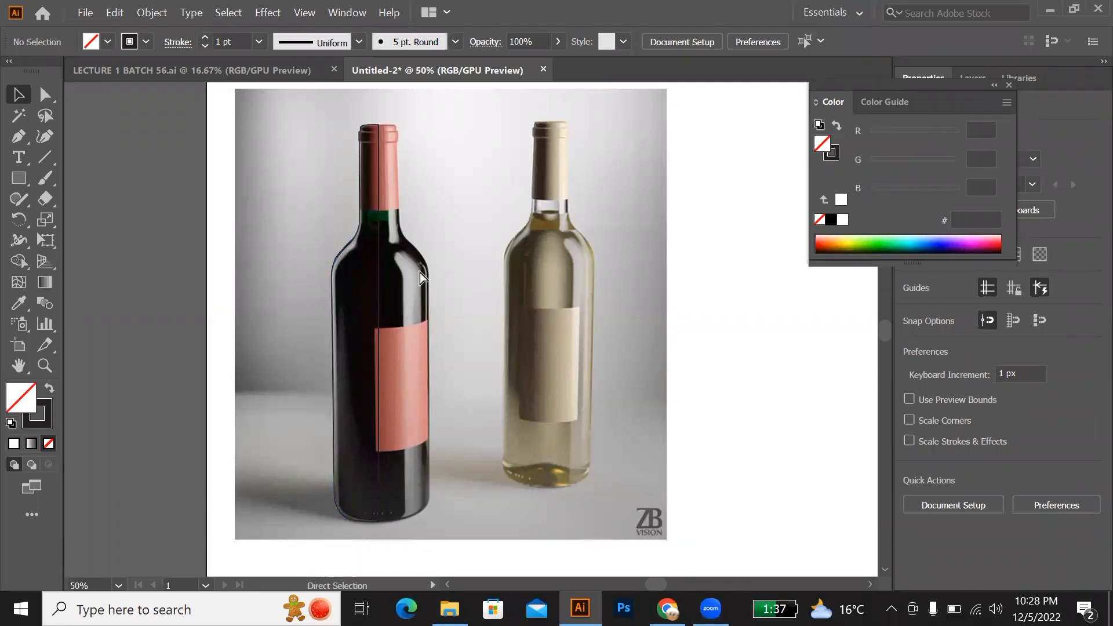
key("alt")
key("alt")
left_click(418, 272)
left_click_drag(576, 337, 143, 364)
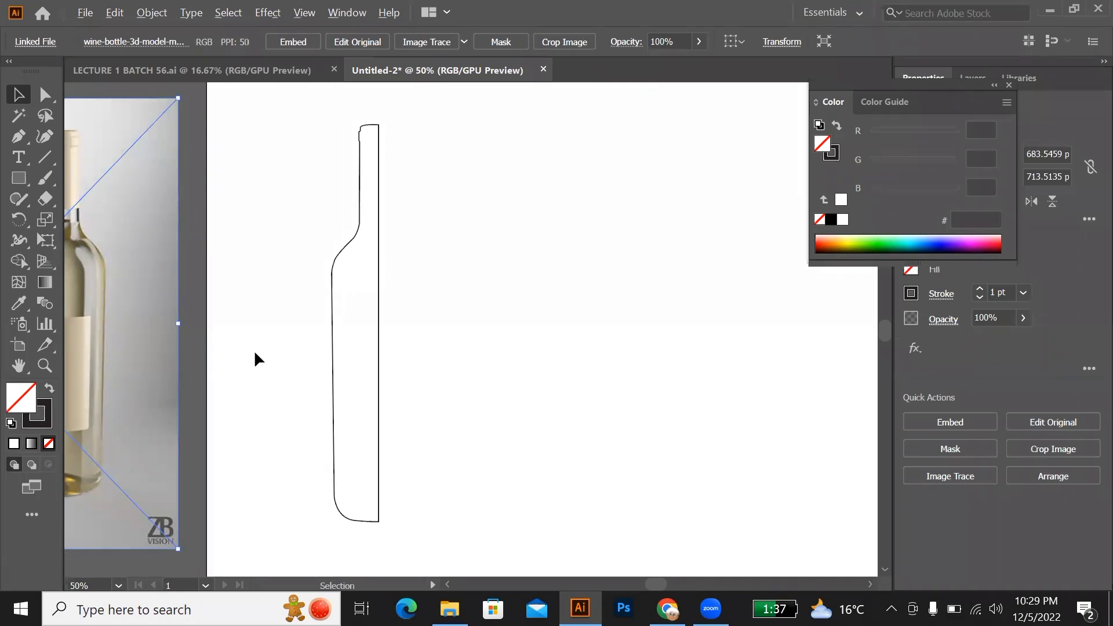
Step: Place a duplicate of the half-bottle outline off the artboard's upper left, and move the artboard's outline toward its left side
scroll(254, 350, "down", 2)
left_click_drag(320, 342, 390, 342)
left_click_drag(295, 335, 122, 167)
left_click(292, 330)
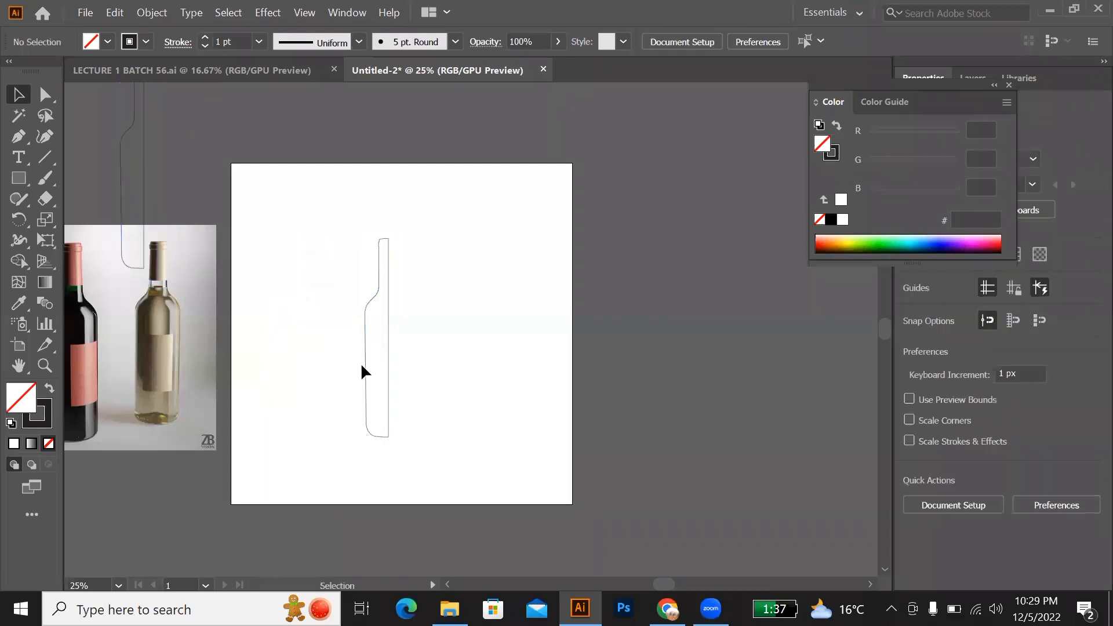
left_click_drag(364, 360, 287, 377)
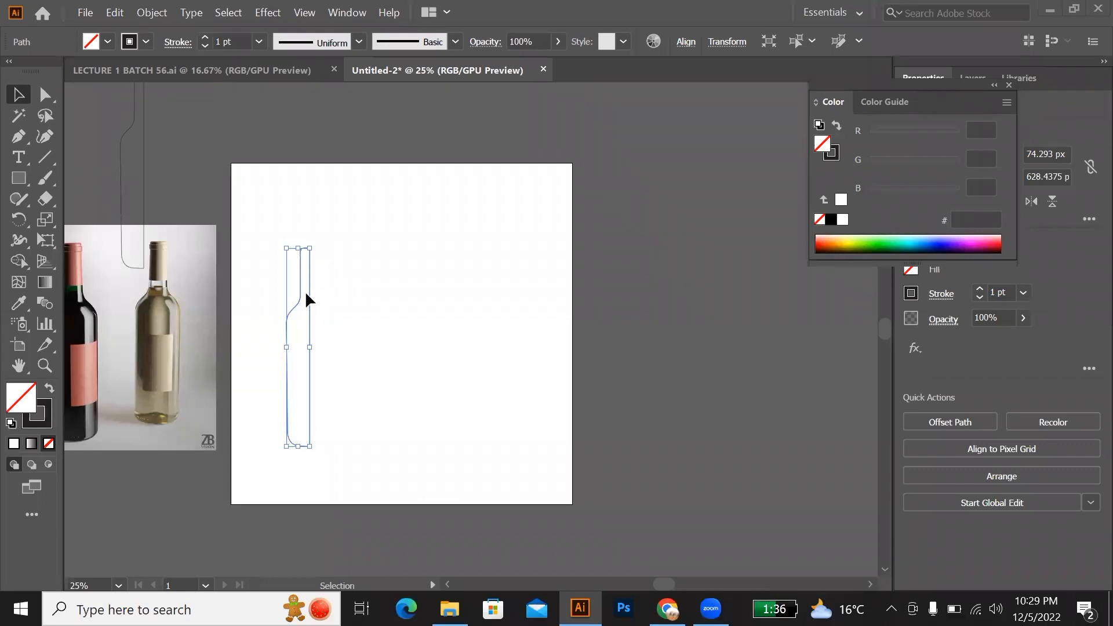
Step: Set up a 360° 3D Revolve effect on the half-bottle outline with Plastic Shading, revolving from the Right Edge
left_click(272, 14)
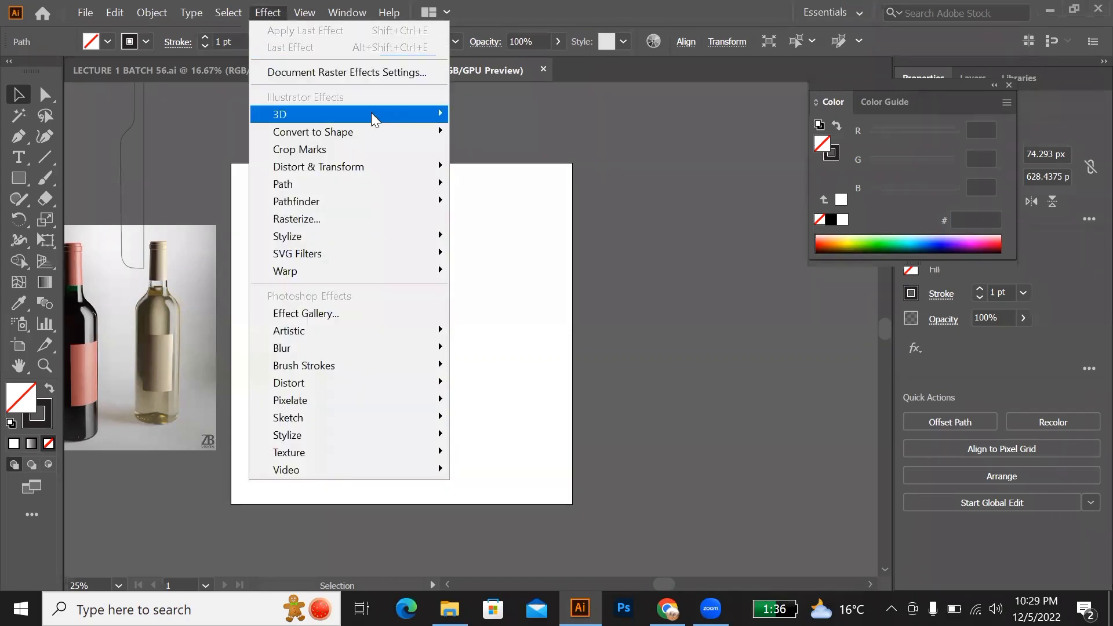
left_click(515, 283)
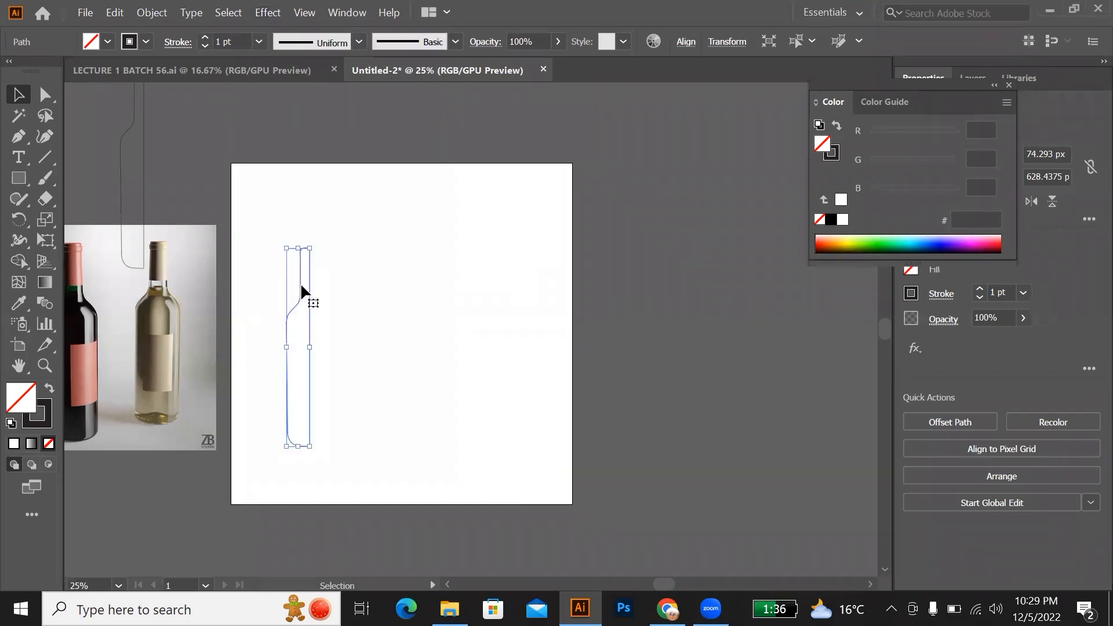
left_click(267, 14)
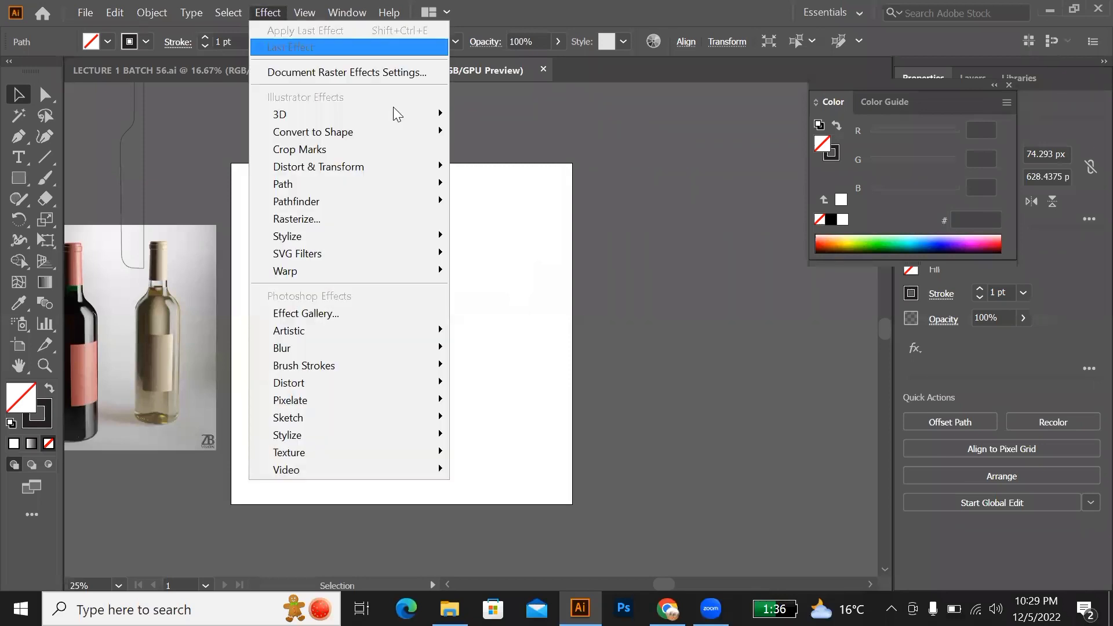
mouse_move(446, 119)
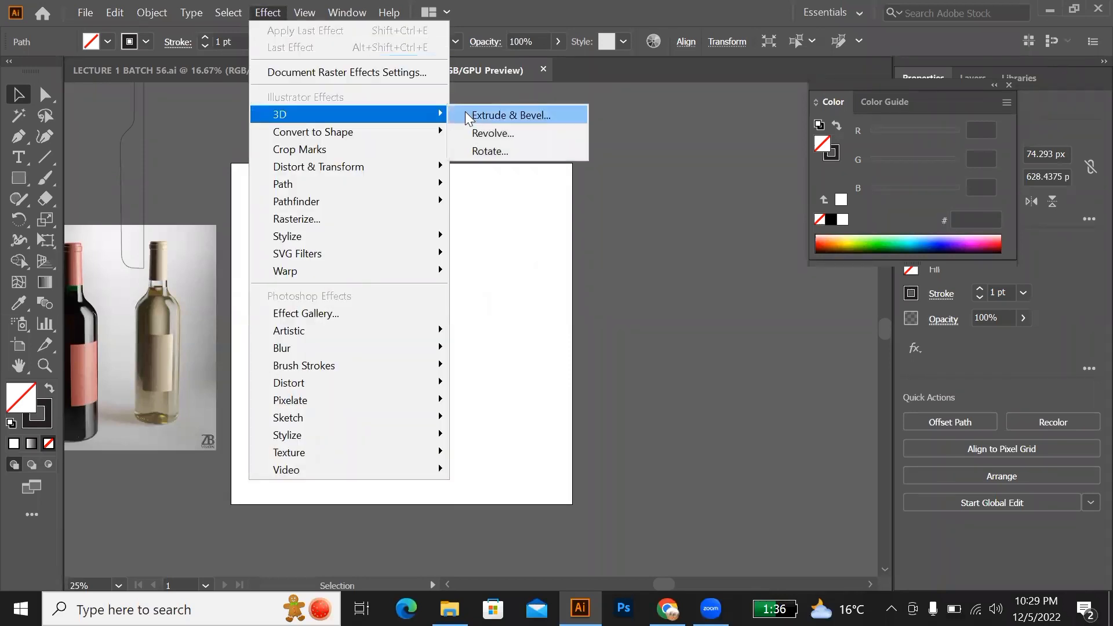
left_click(467, 134)
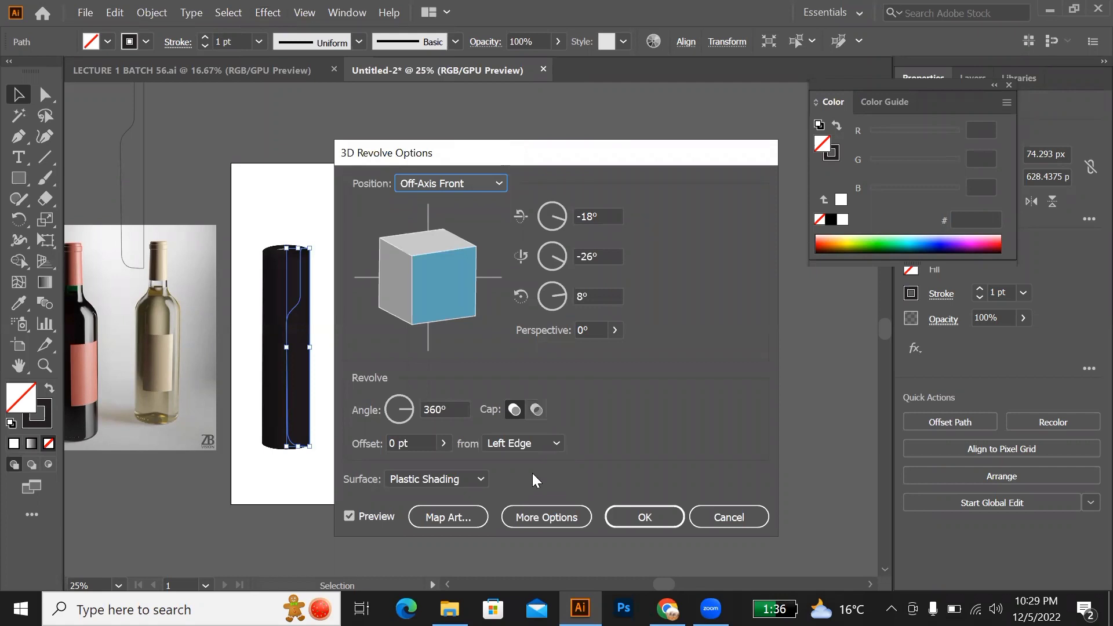
left_click(548, 446)
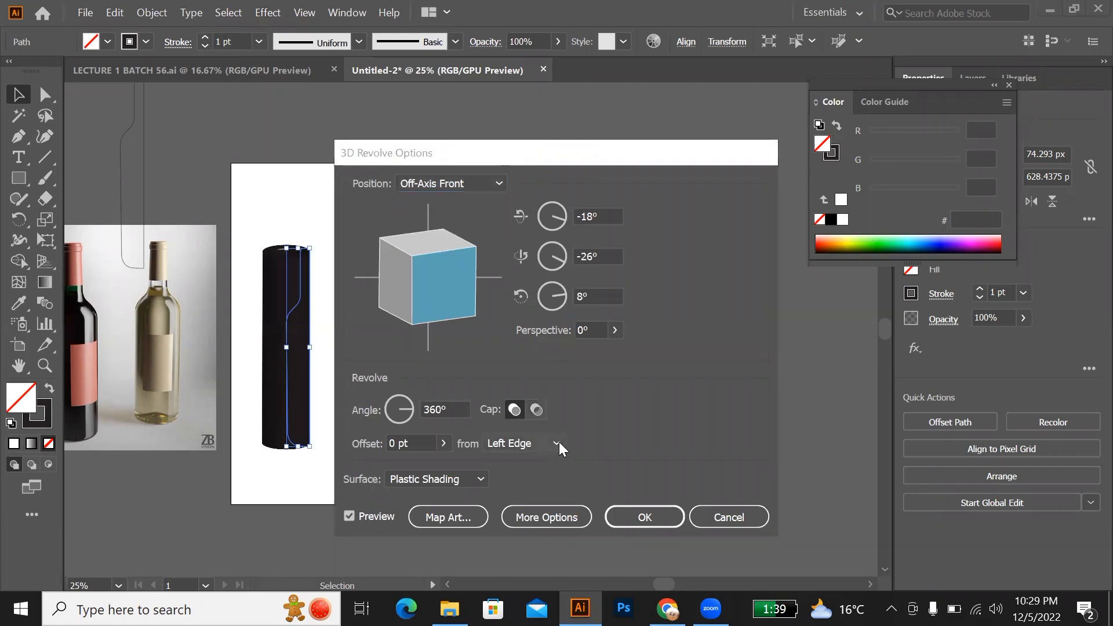
left_click(543, 485)
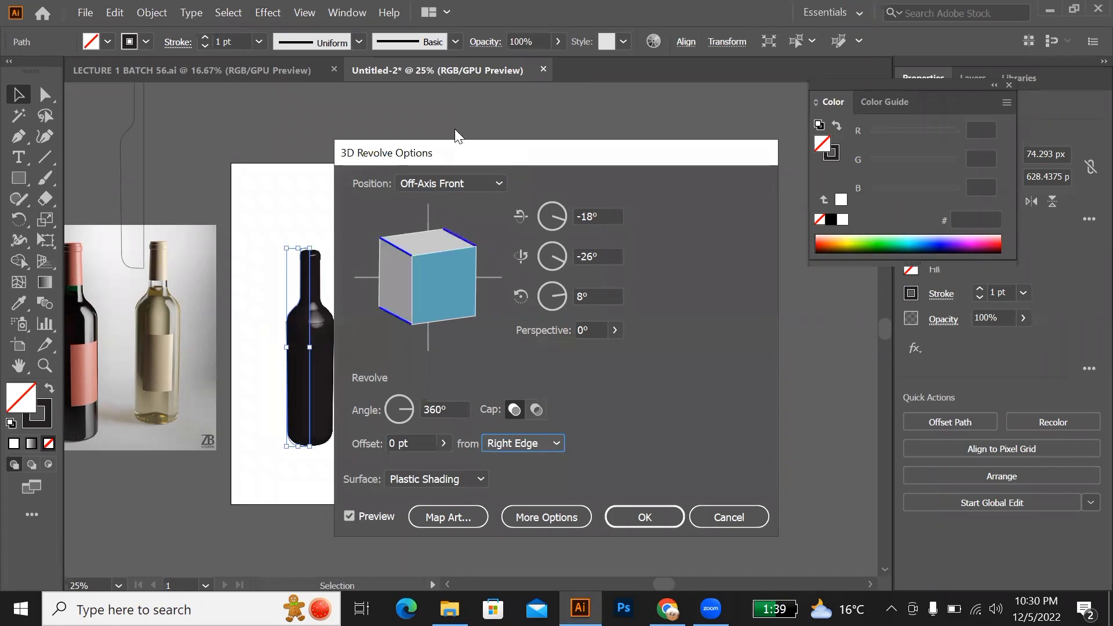
Step: Compare the revolve from the Left Edge, set it back to Right Edge, and apply the 3D Revolve effect
left_click_drag(443, 153, 490, 147)
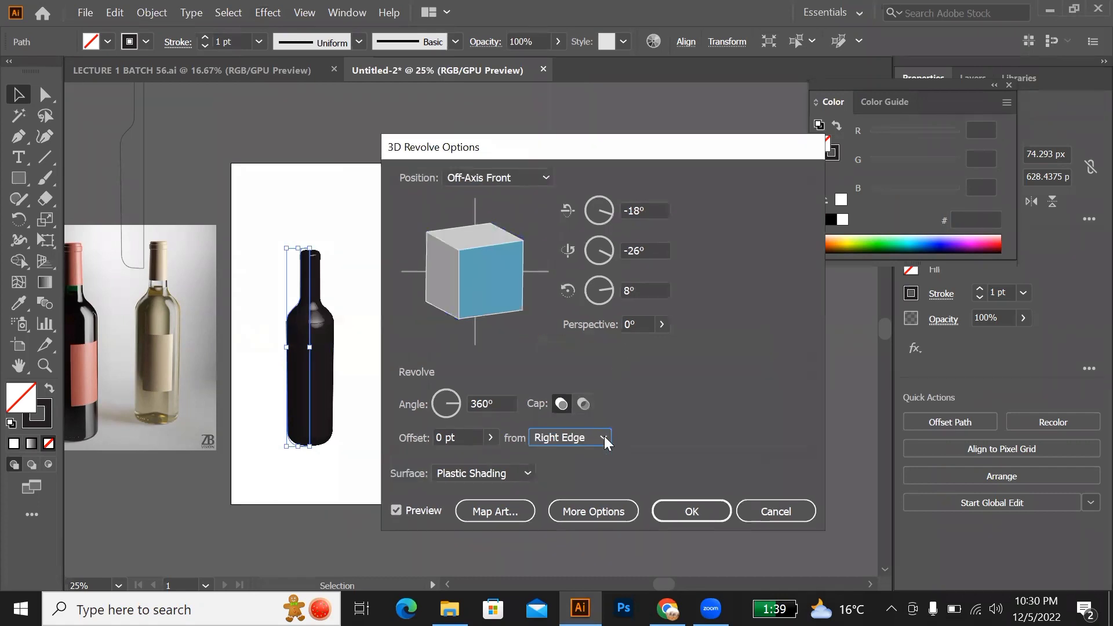
left_click(605, 436)
left_click(587, 452)
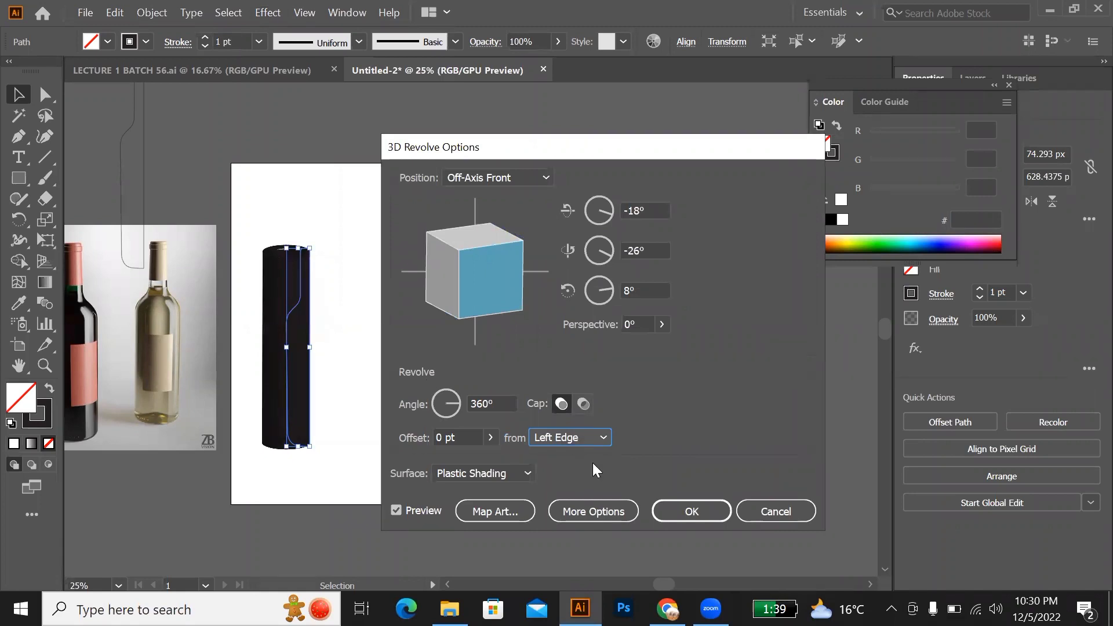
left_click(605, 435)
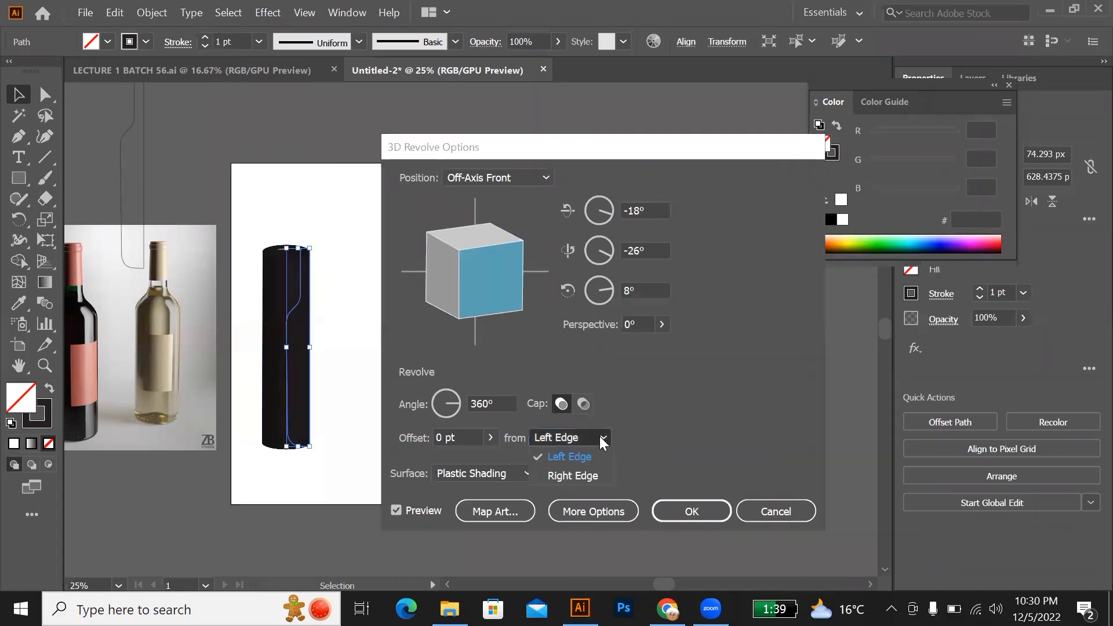
left_click(570, 478)
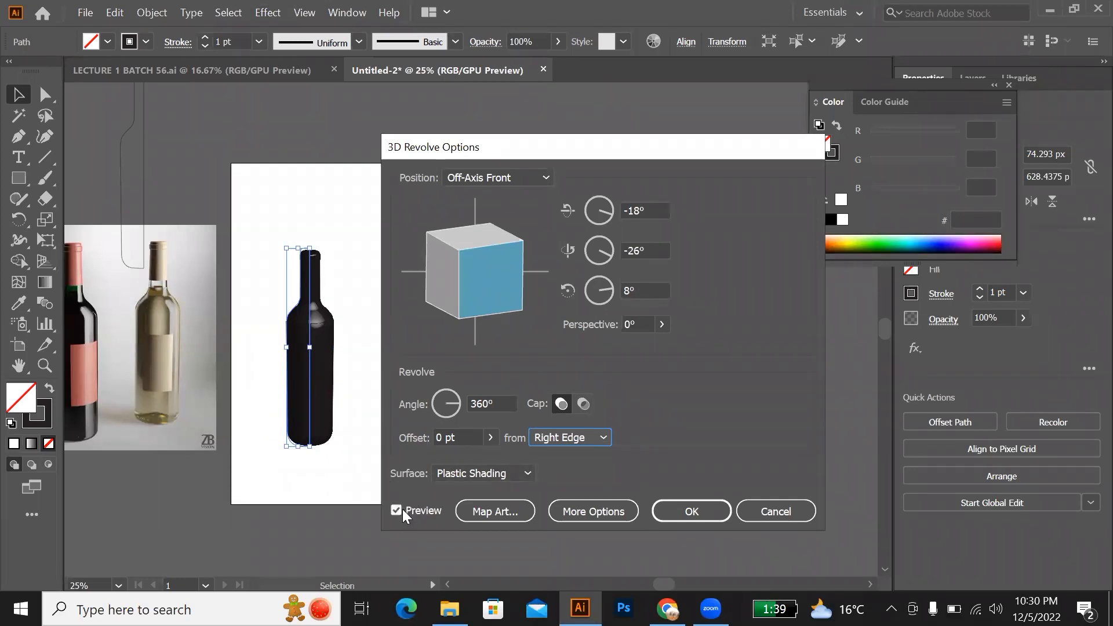
left_click(676, 506)
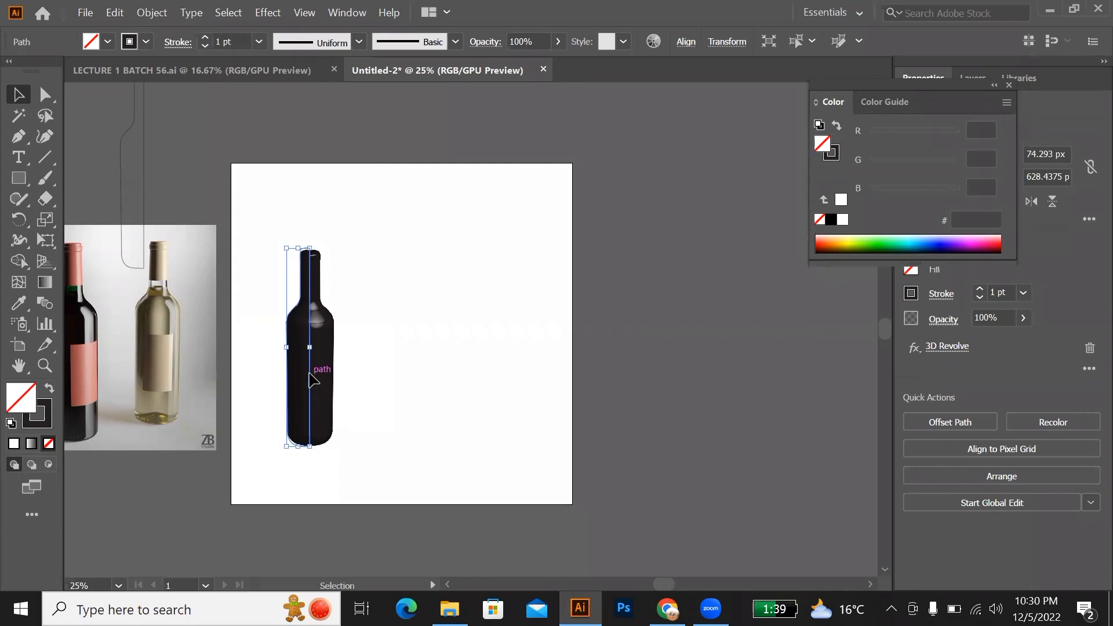
Step: Duplicate the revolved bottle to the right of the original and bring both bottles into close view
left_click_drag(331, 378, 376, 389)
scroll(380, 394, "up", 2)
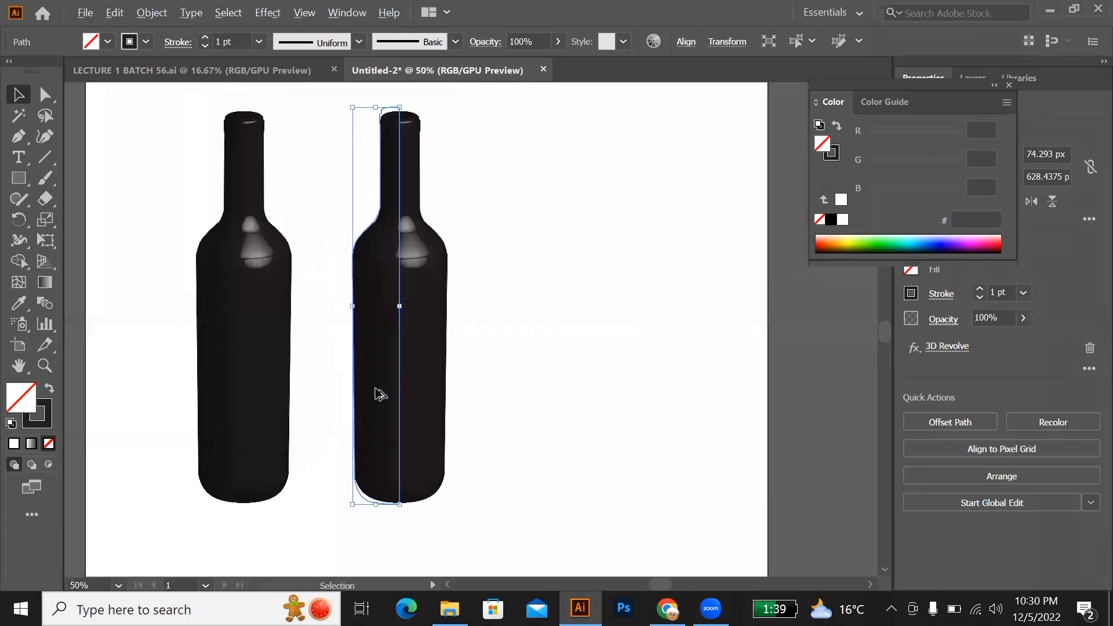
scroll(380, 397, "up", 2)
scroll(376, 399, "up", 1)
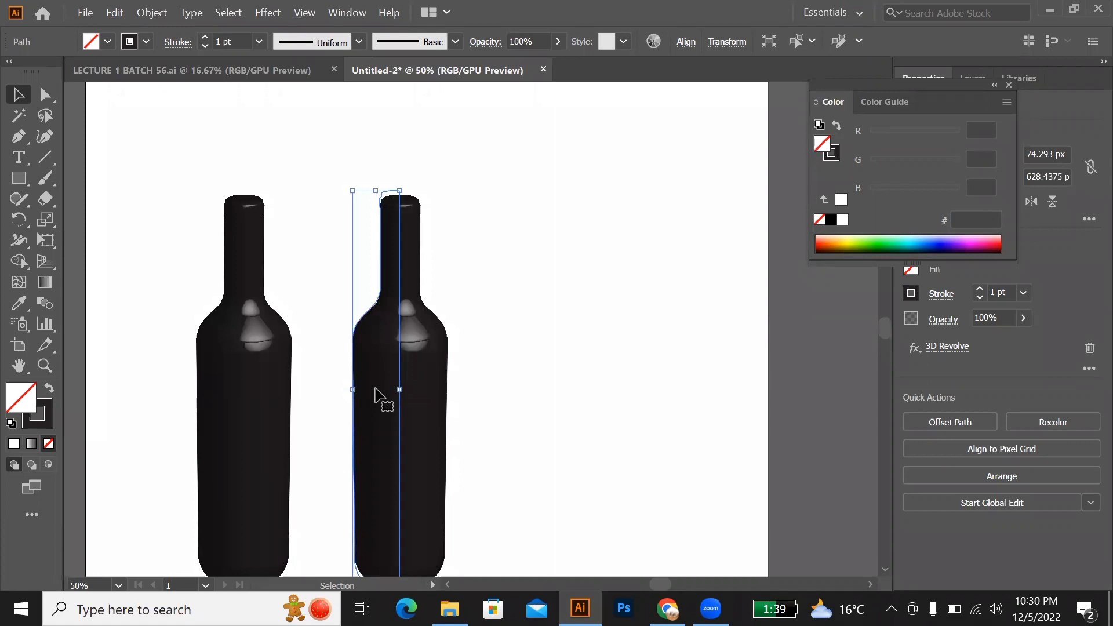
scroll(375, 390, "up", 1)
scroll(373, 391, "down", 4)
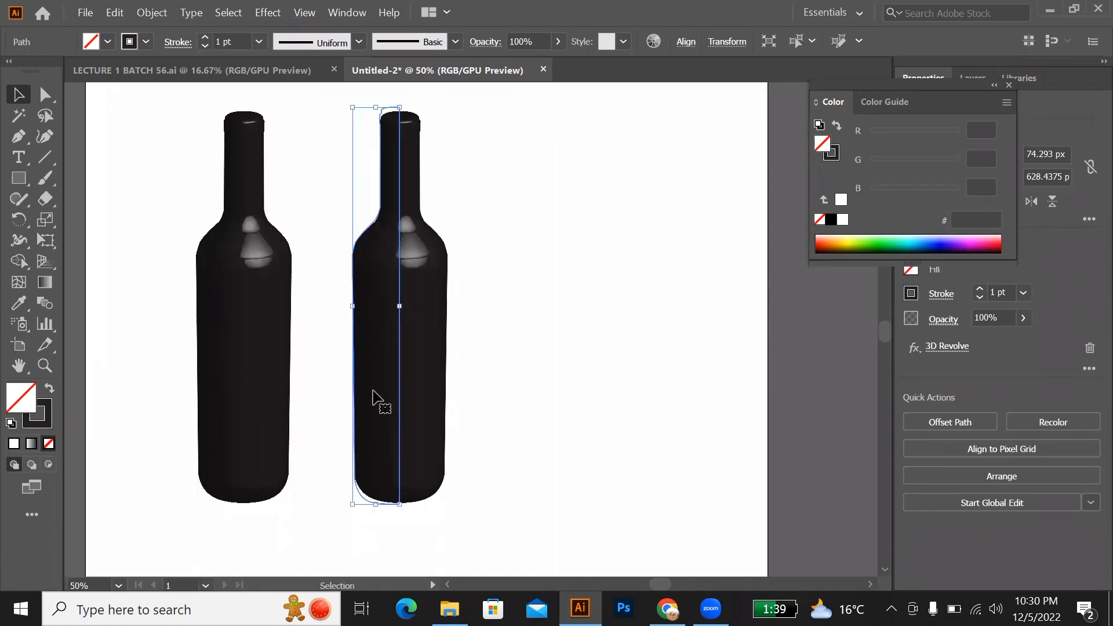
Step: Delete the base and lower-body anchor points of the duplicate bottle's profile, cutting the shape off just below the shoulder
left_click(47, 93)
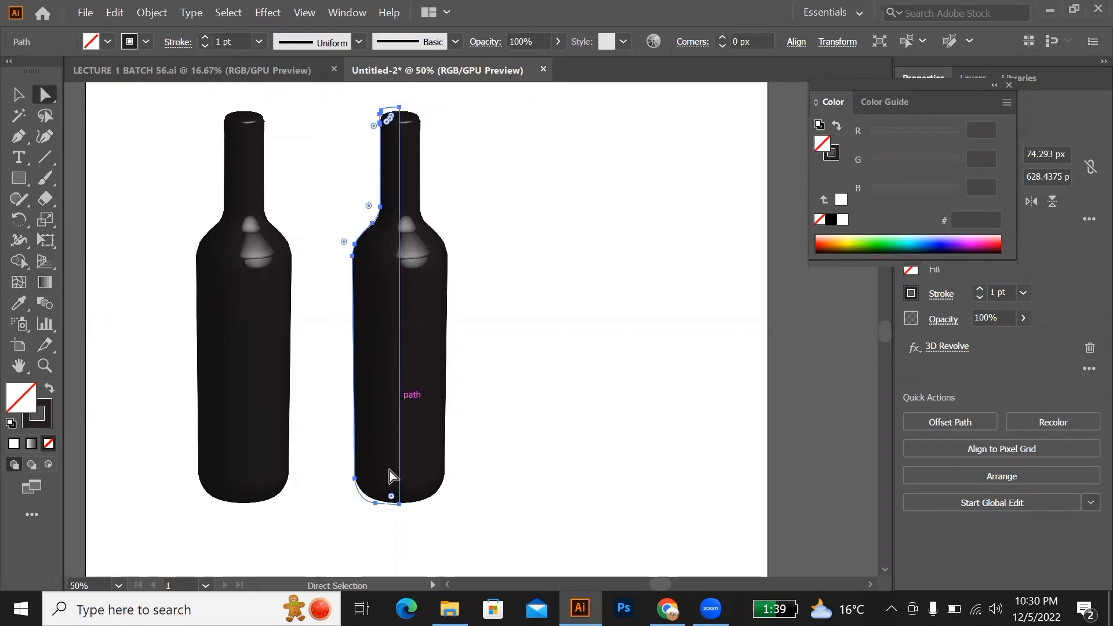
left_click(400, 506)
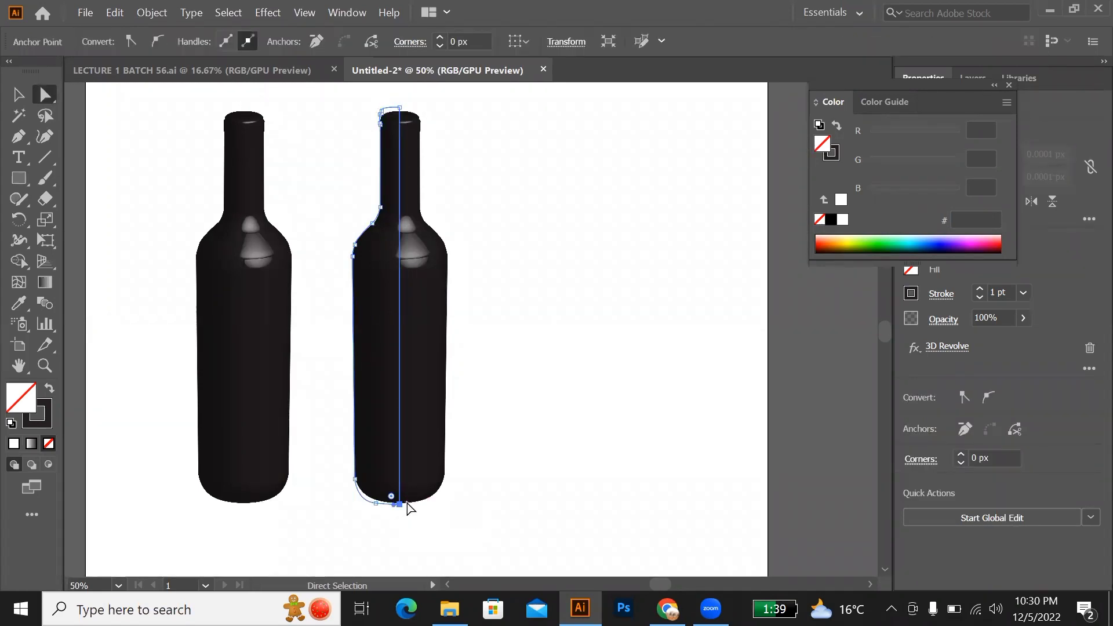
key("Delete")
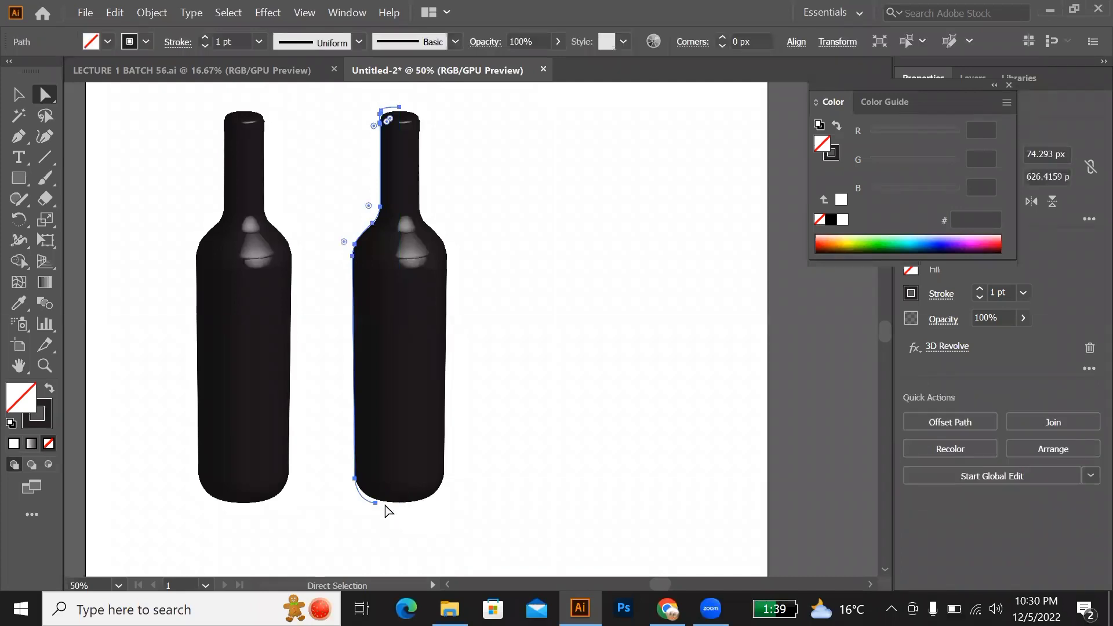
left_click(376, 503)
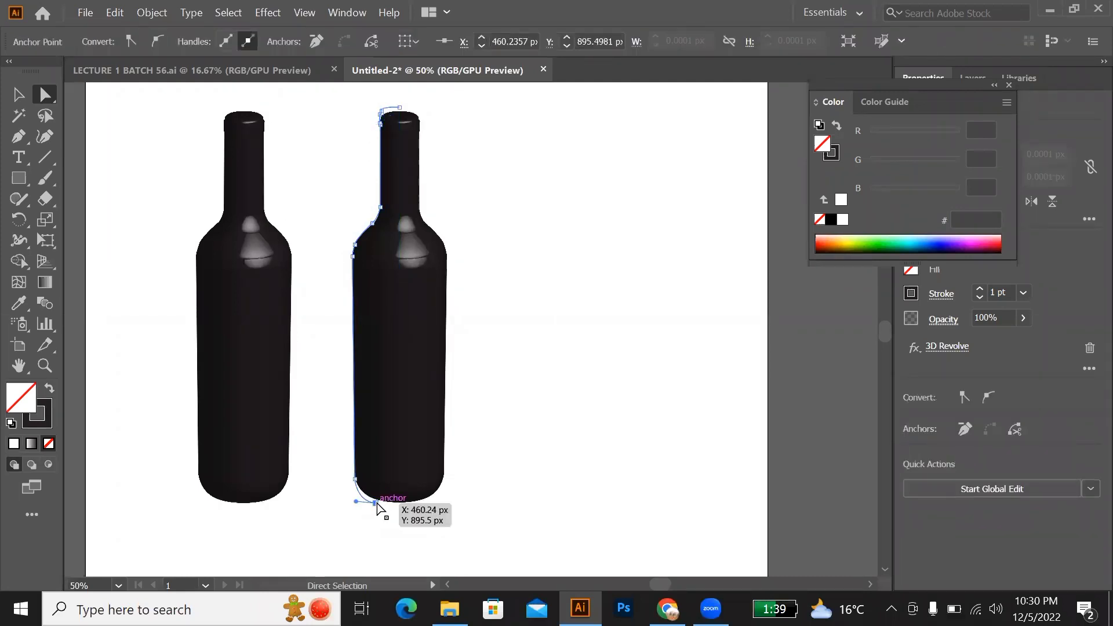
key("Delete")
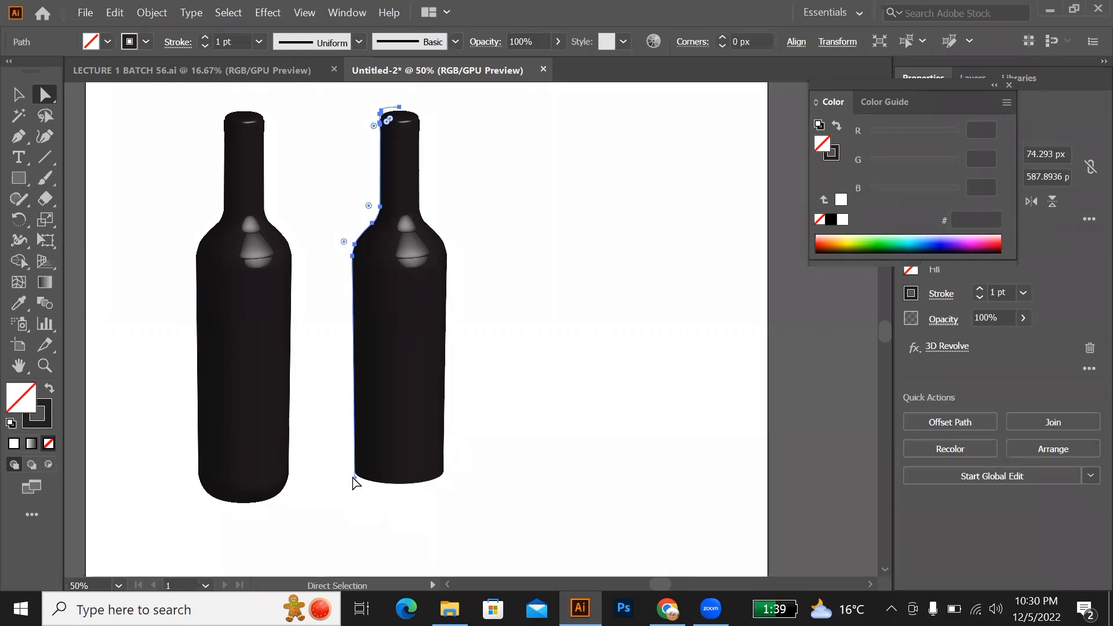
left_click(362, 482)
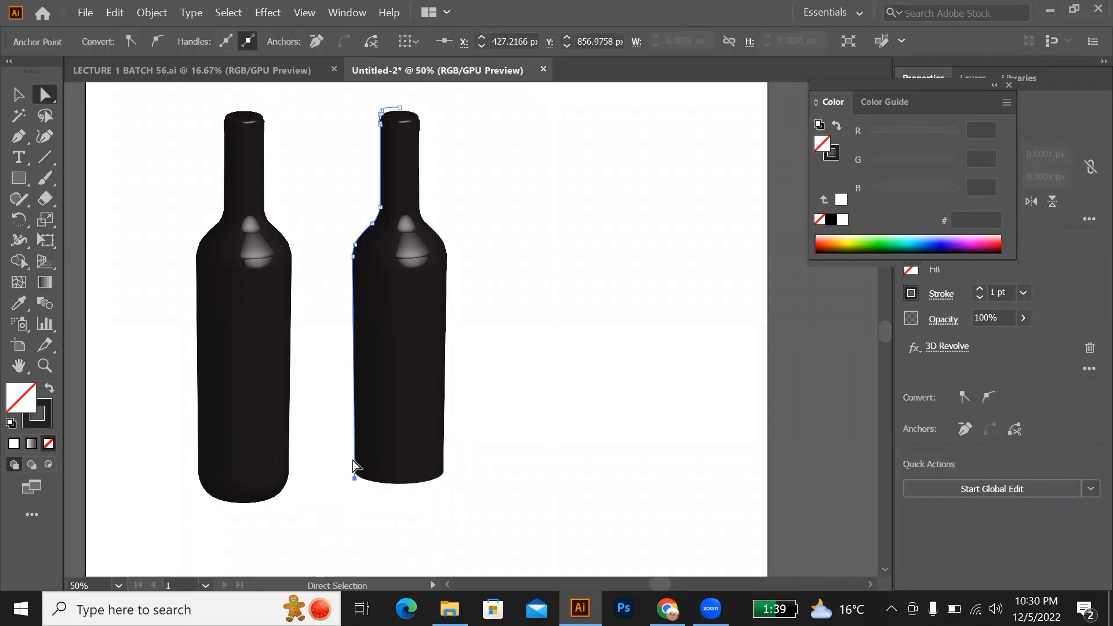
key("Delete")
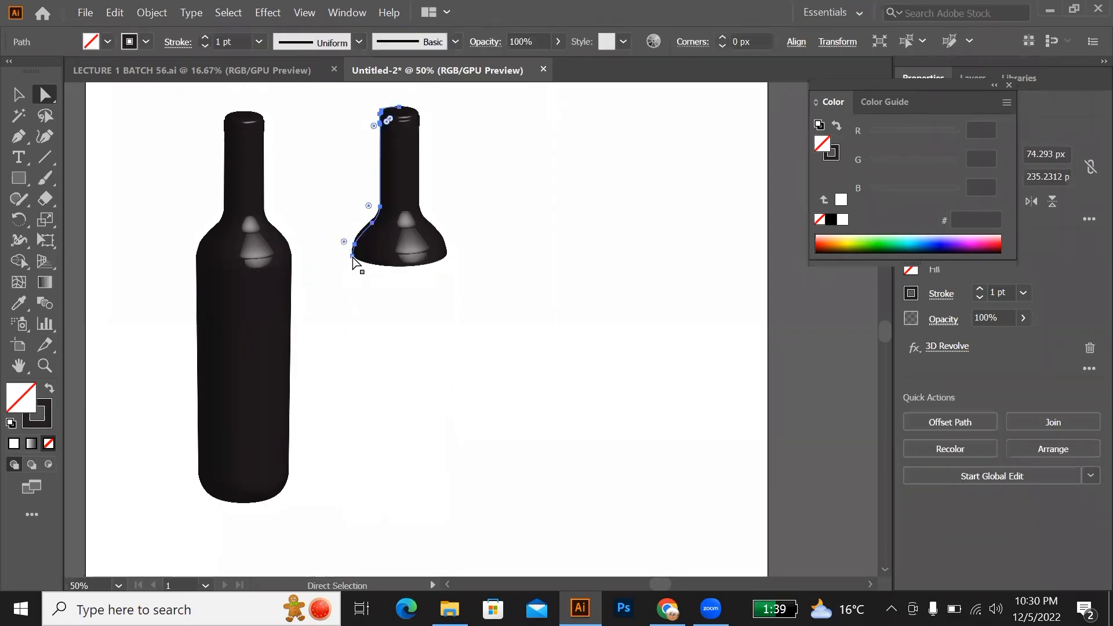
Step: Delete the remaining shoulder and neck anchor points of the duplicate's profile, leaving only the revolved cap
left_click(354, 253)
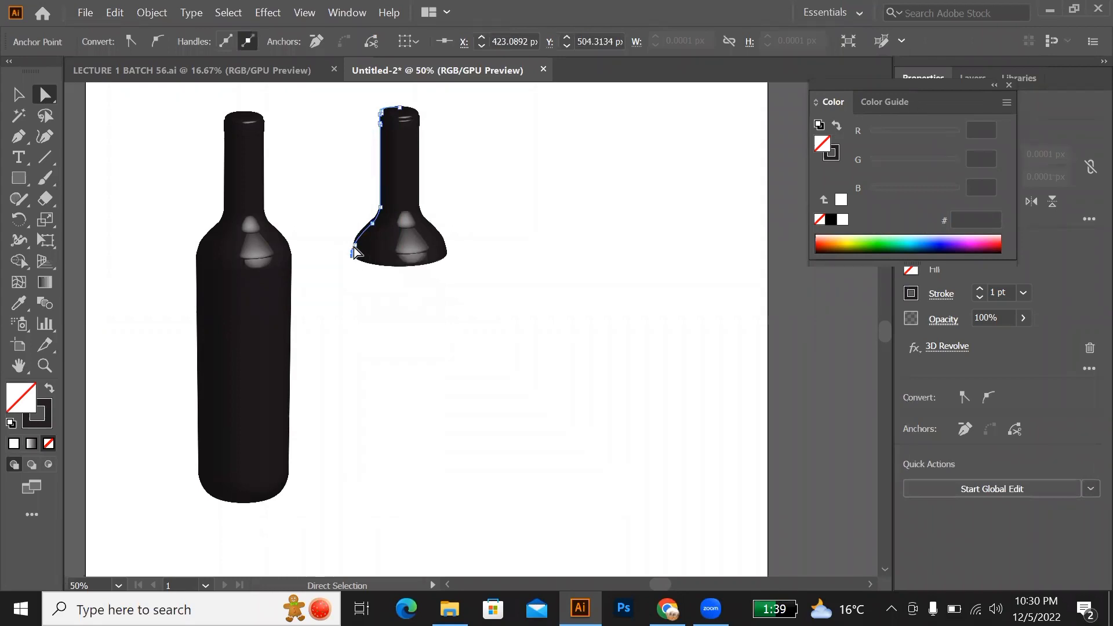
key("Delete")
left_click(356, 244)
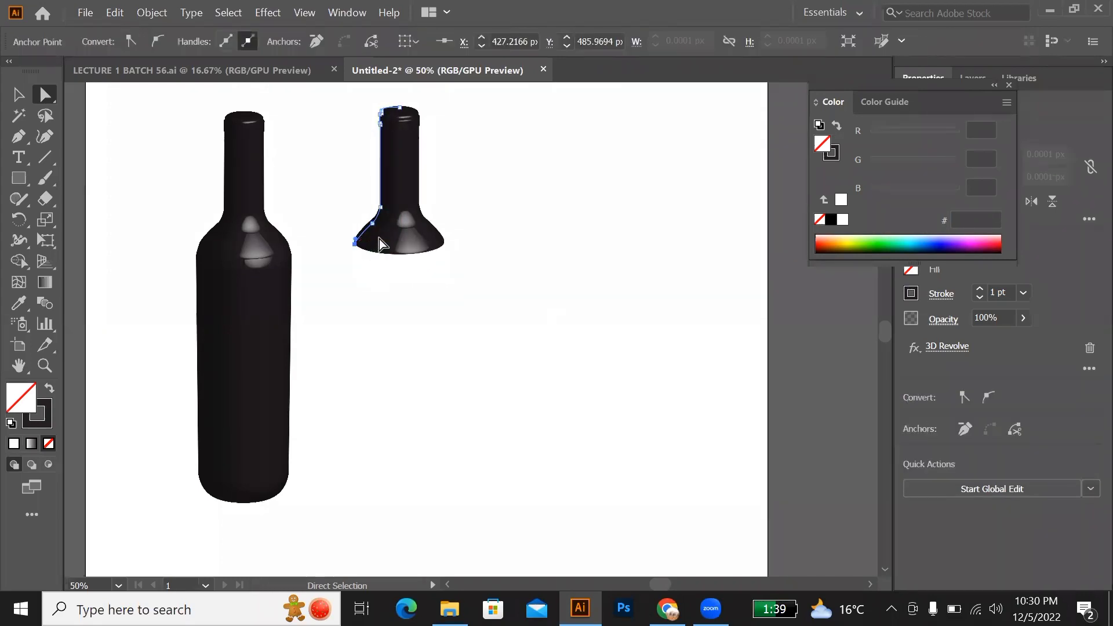
key("Delete")
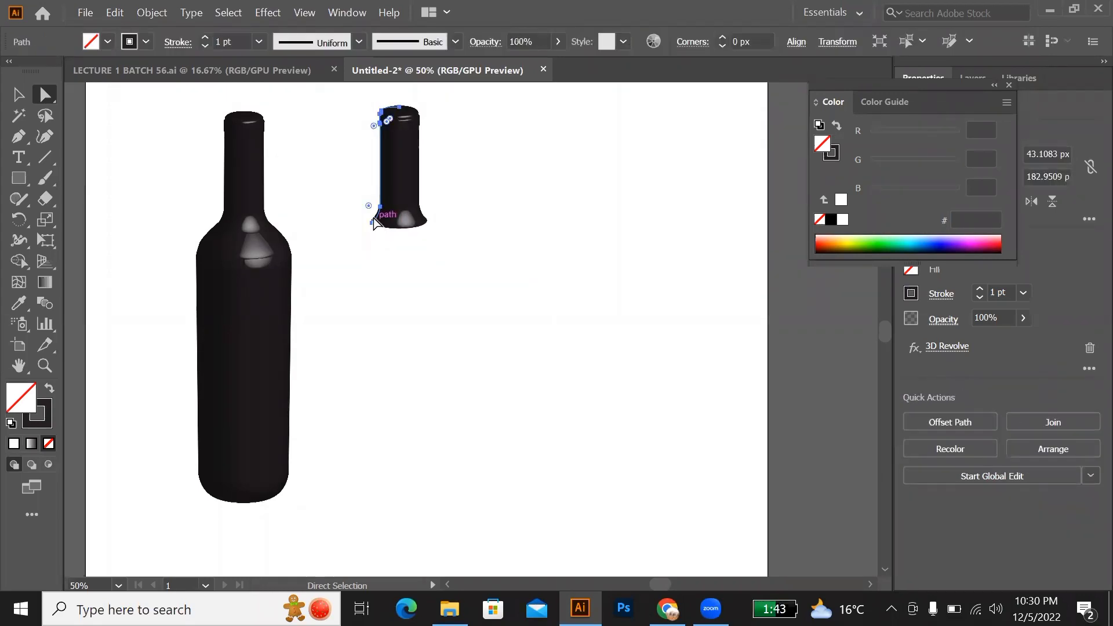
left_click(373, 224)
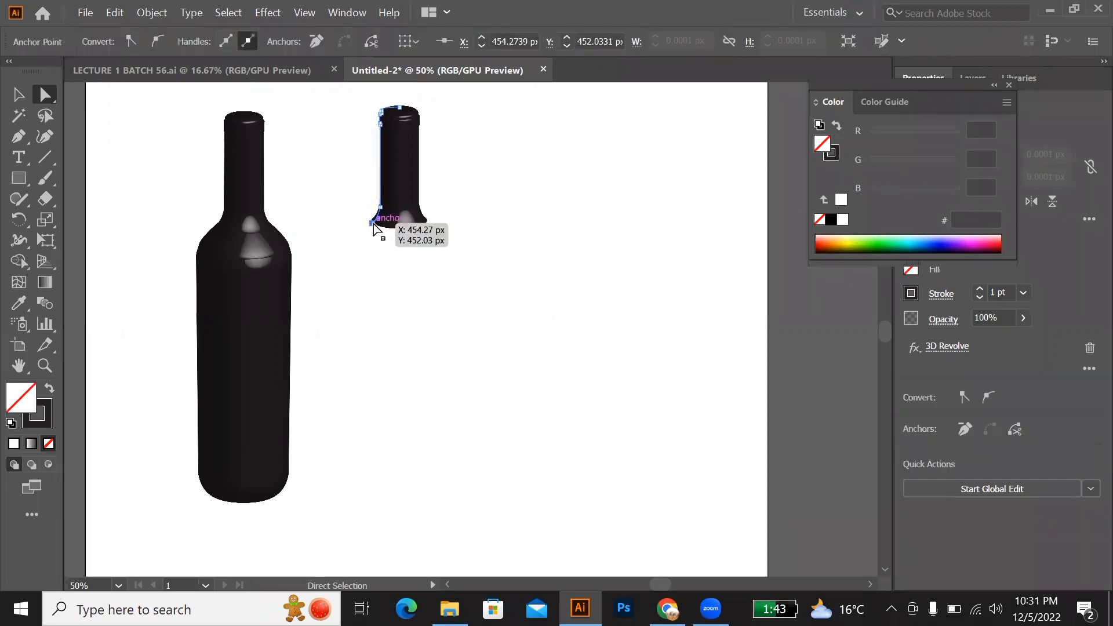
key("Delete")
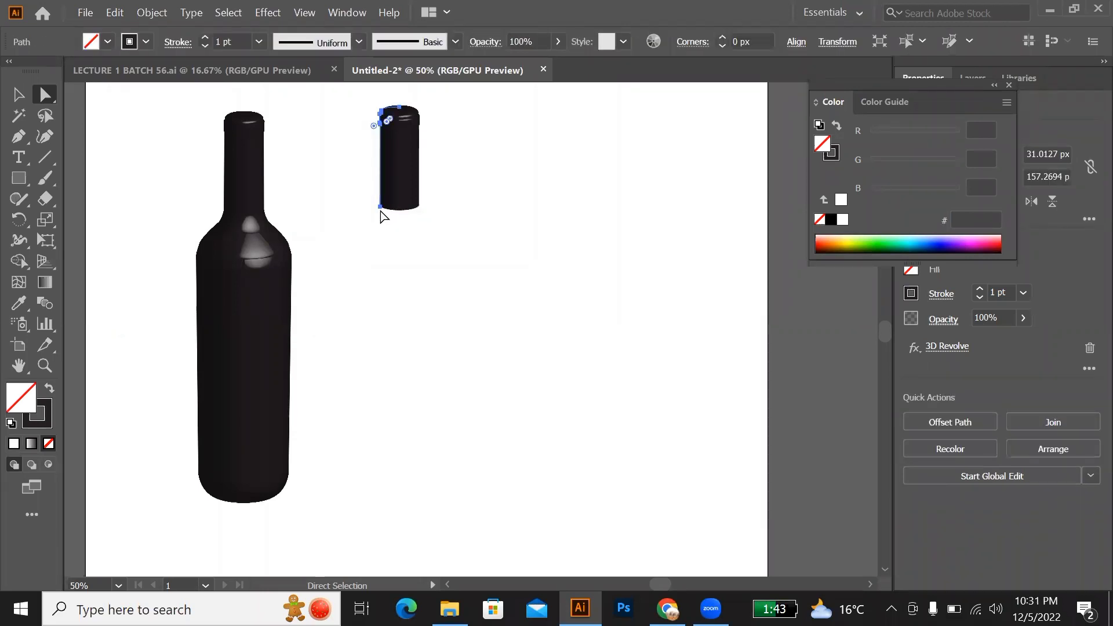
left_click(381, 207)
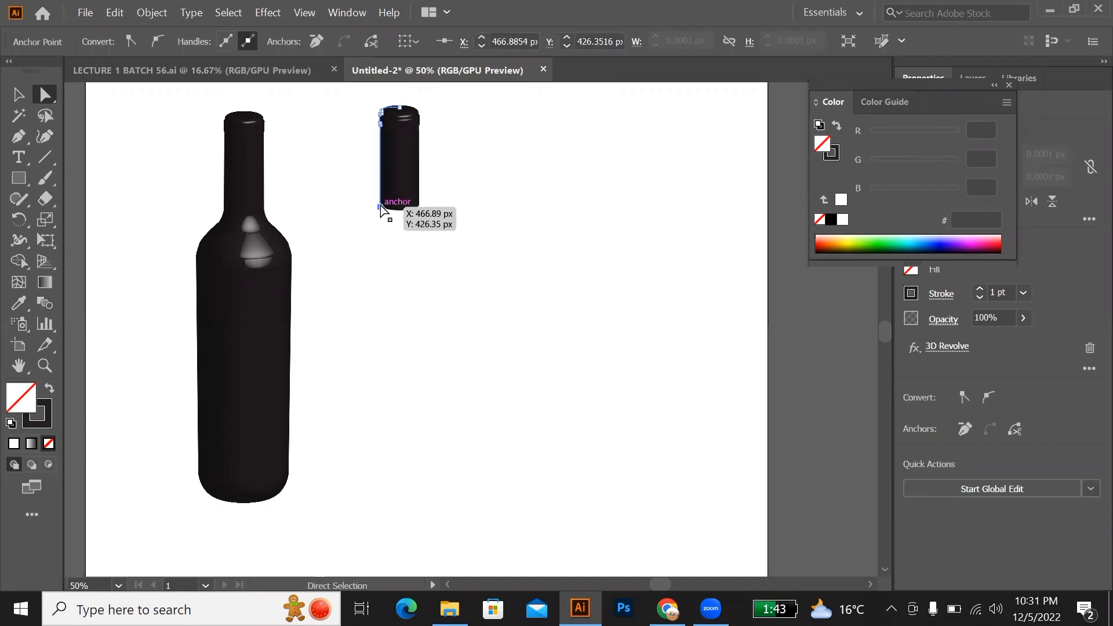
key("ctrl+z")
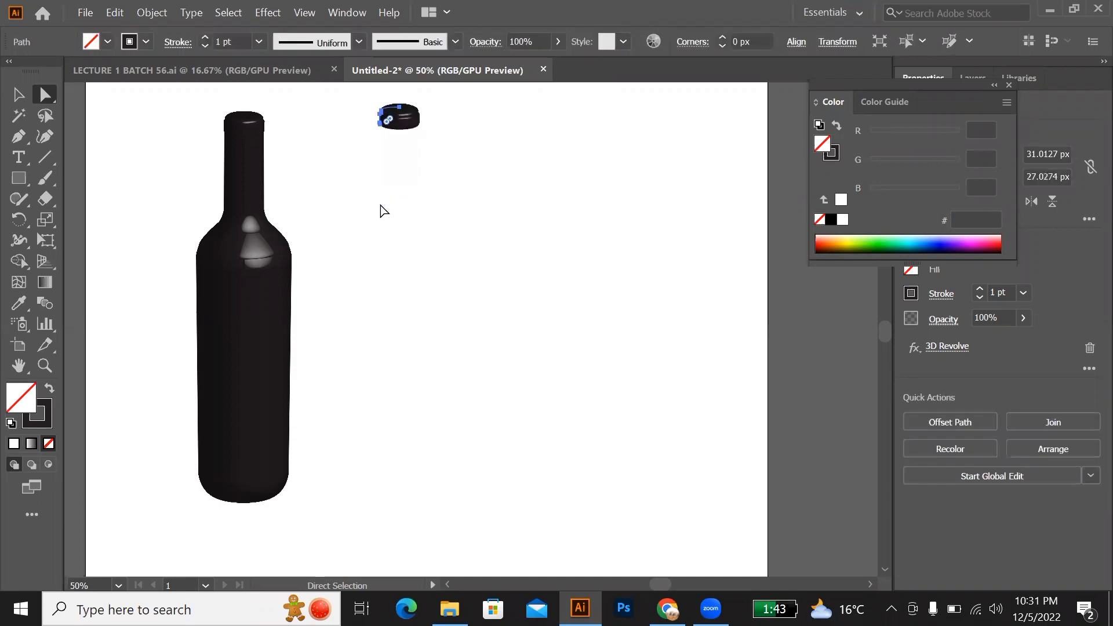
scroll(382, 210, "up", 2)
scroll(381, 210, "up", 3)
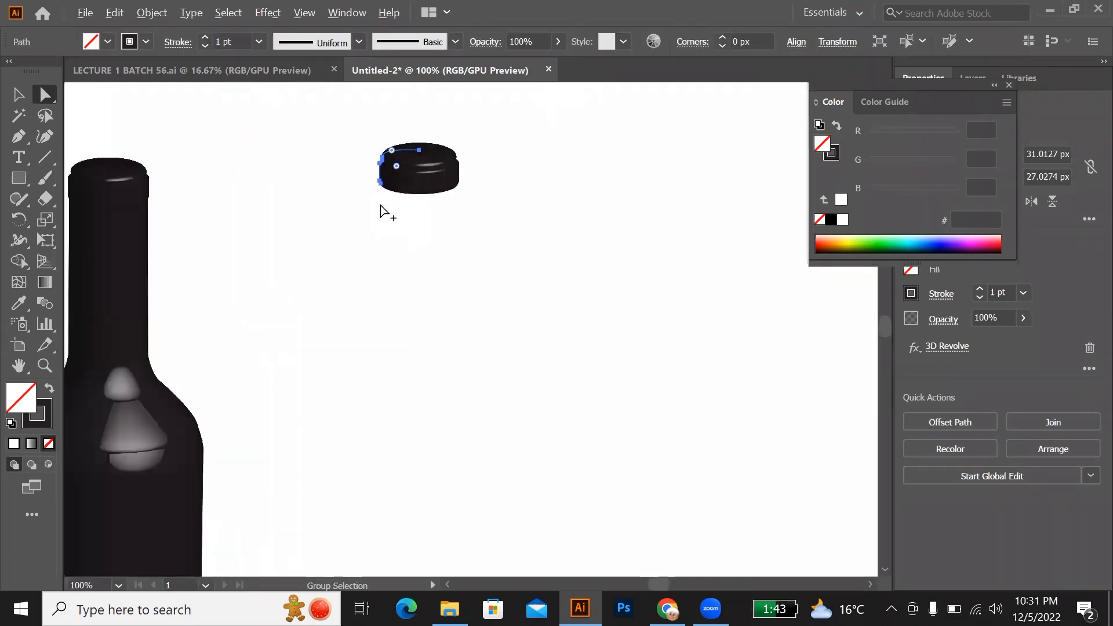
scroll(381, 210, "down", 2)
scroll(381, 207, "down", 1)
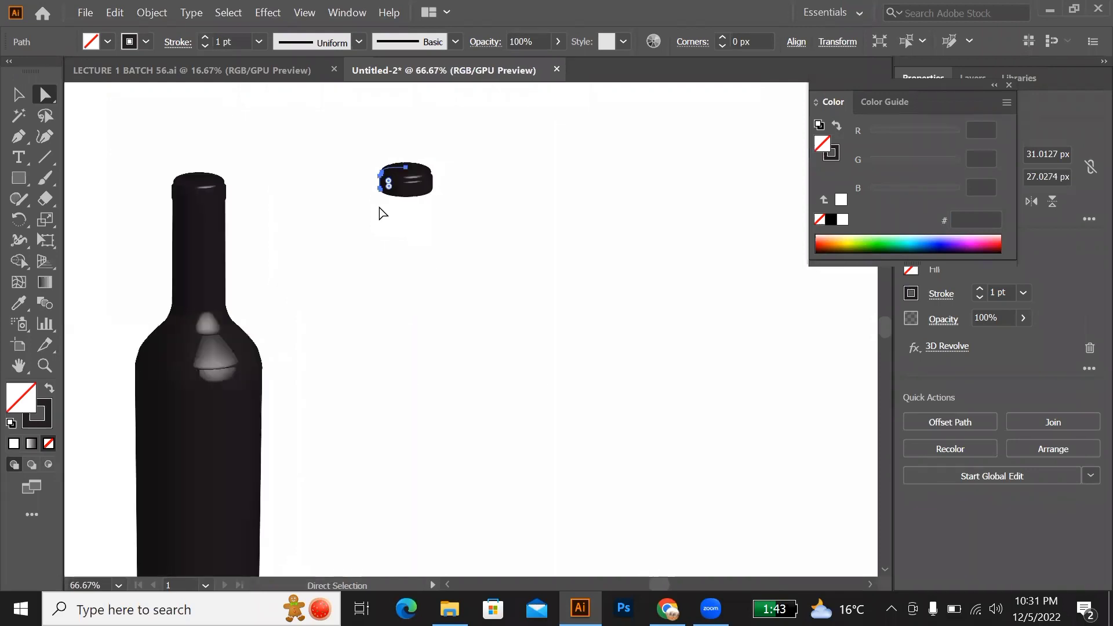
Step: Deselect the cap and duplicate the original full bottle to the right, next to the cap
key("v")
left_click(423, 231)
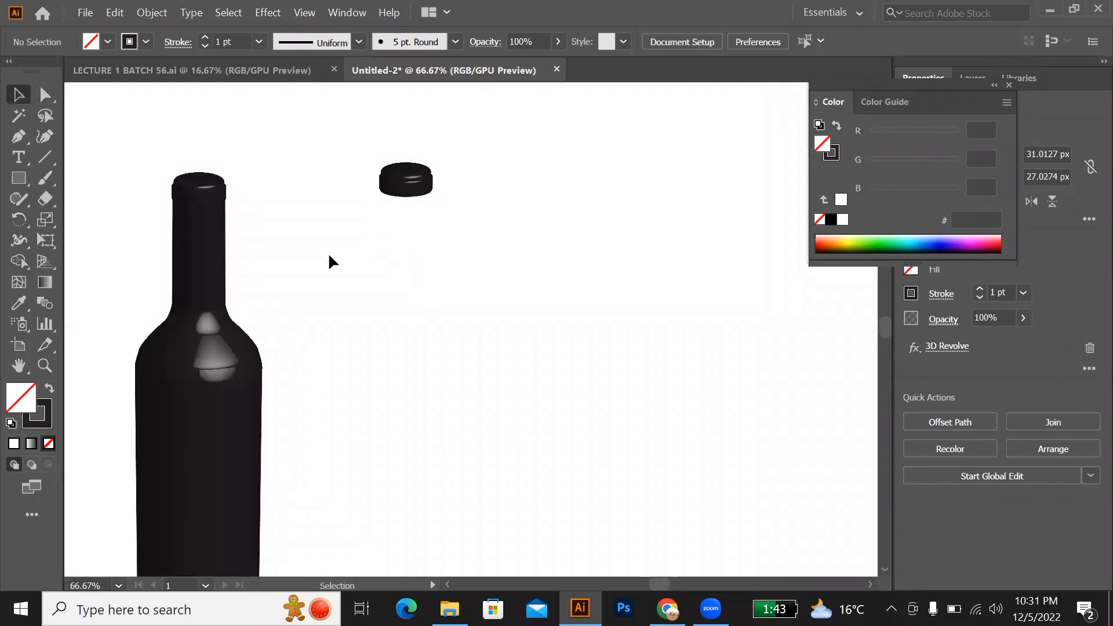
left_click_drag(200, 296, 510, 299)
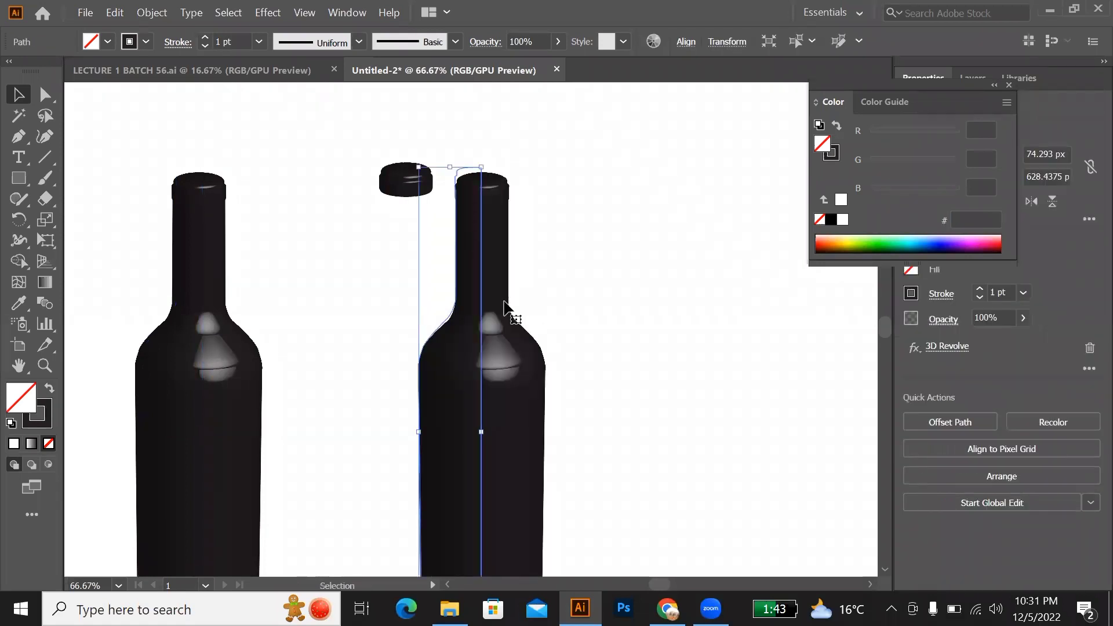
scroll(505, 307, "down", 1)
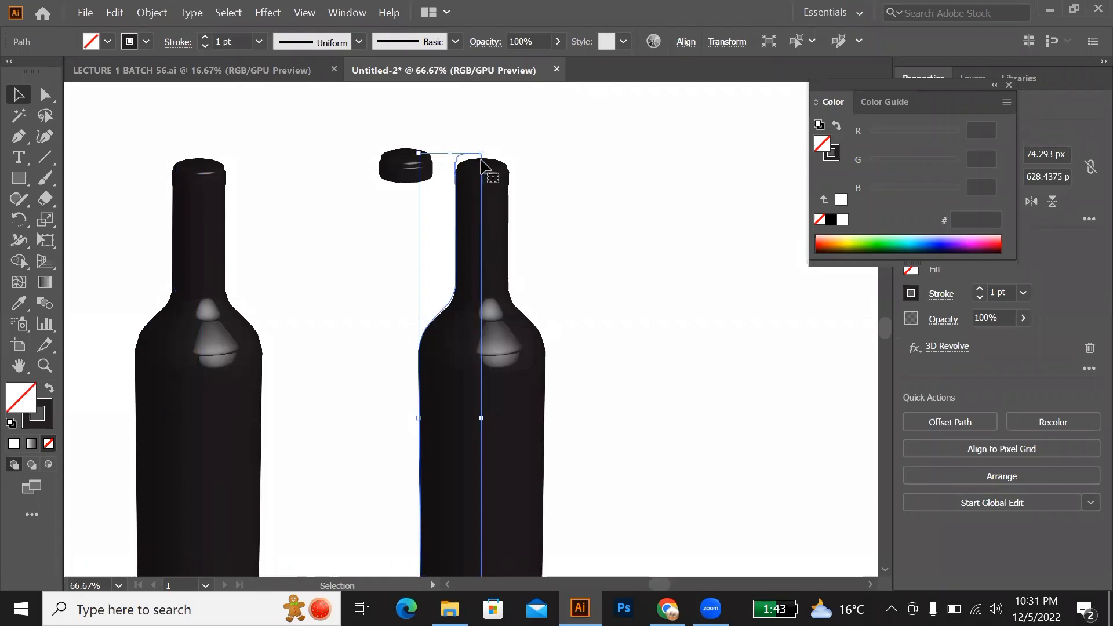
Step: Delete the anchor points forming the top and rim of the new bottle copy's profile to remove its cap
key("a")
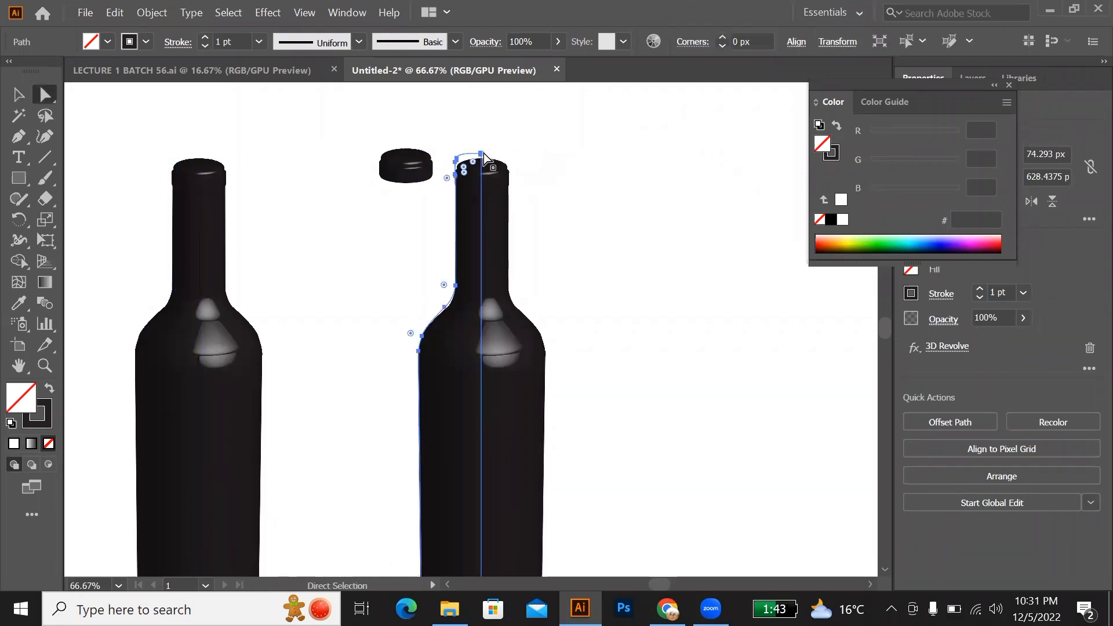
left_click(481, 153)
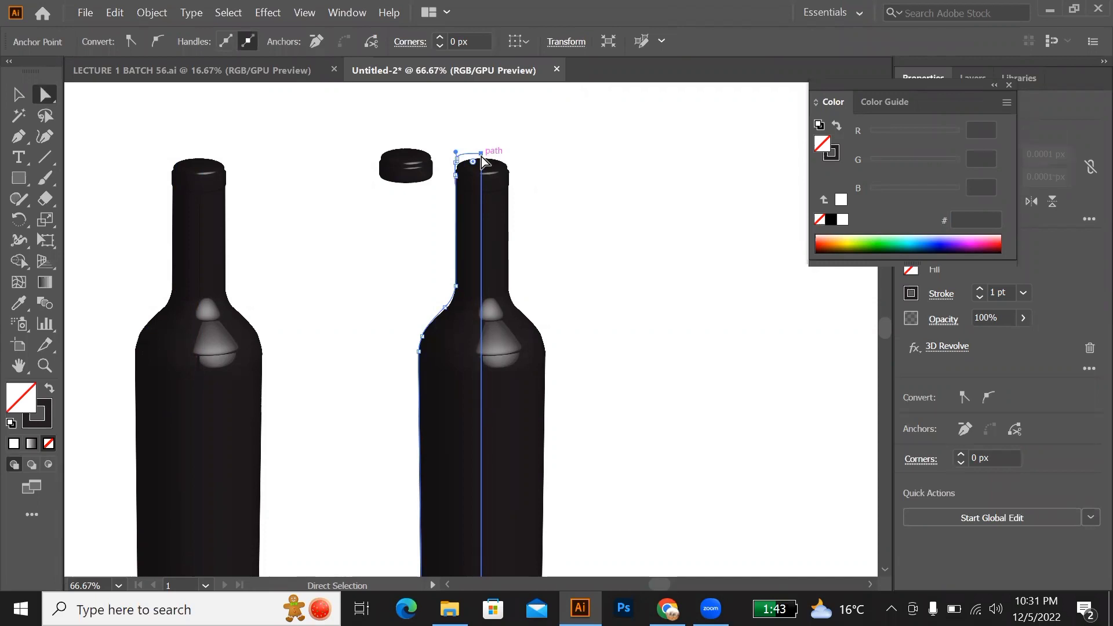
key("Delete")
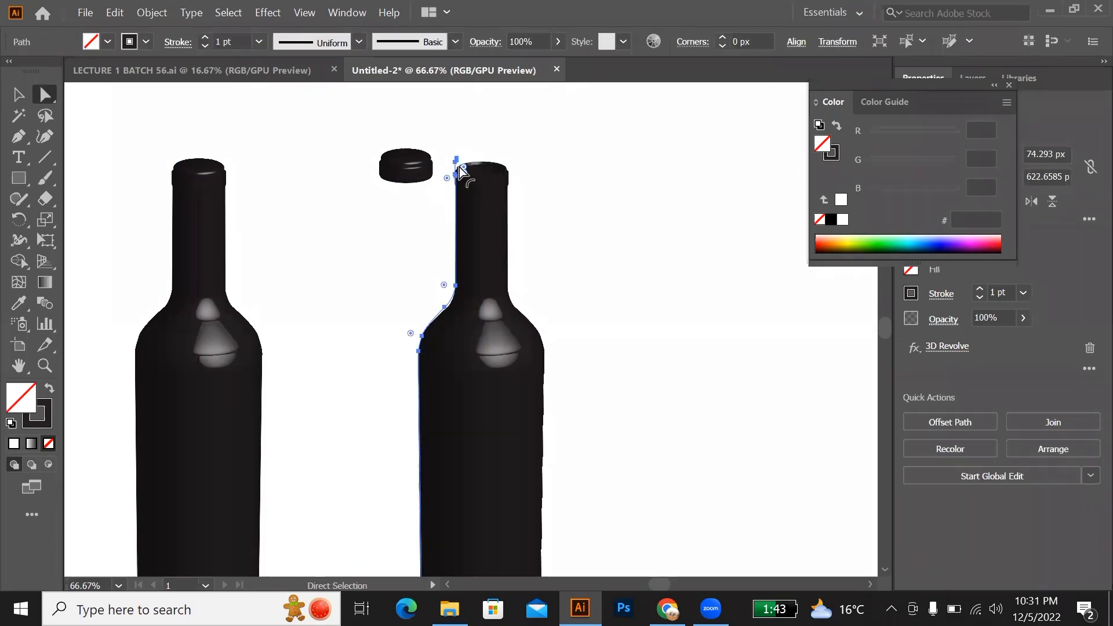
left_click(456, 162)
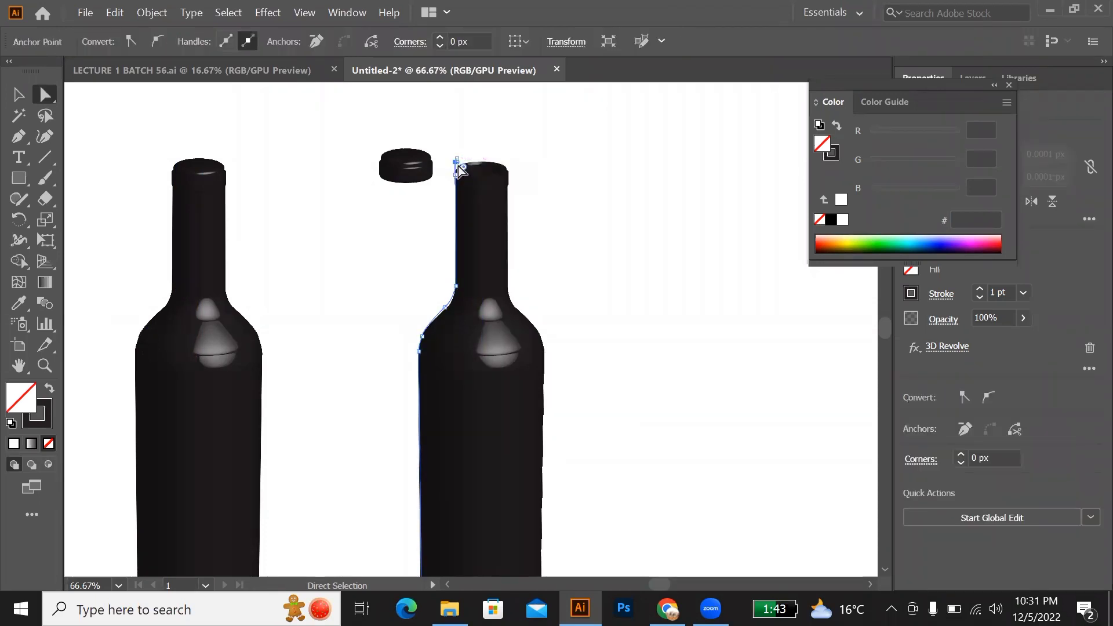
key("Delete")
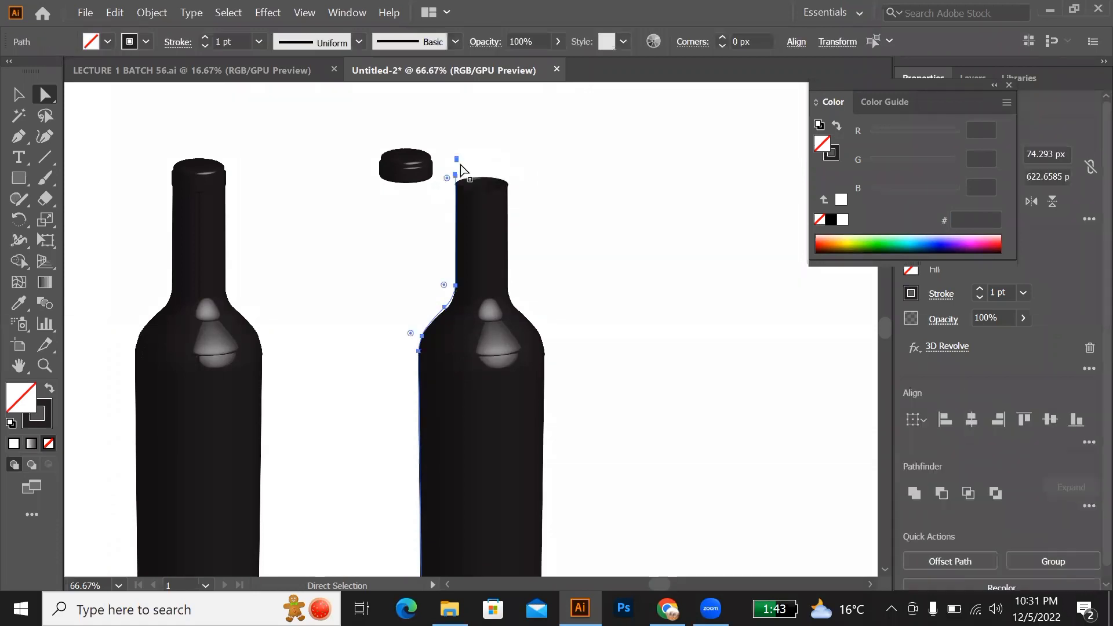
Step: Delete the stray anchor points left above the capless bottle's neck, dismiss the error message, and clear the selection
left_click(457, 157)
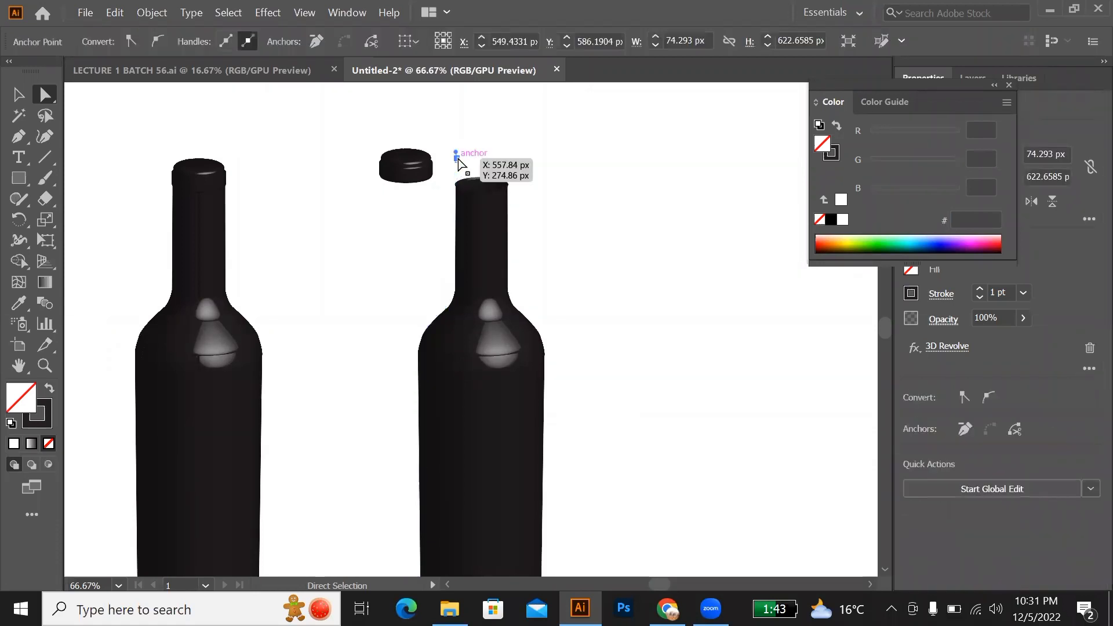
key("Delete")
left_click(685, 328)
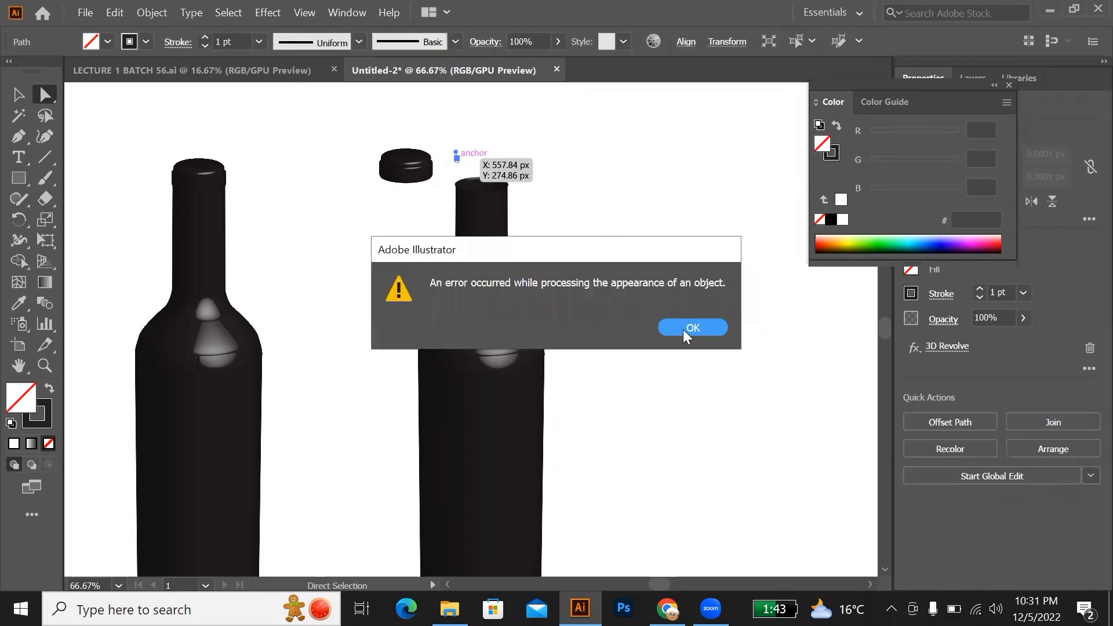
left_click(692, 327)
scroll(464, 186, "up", 2)
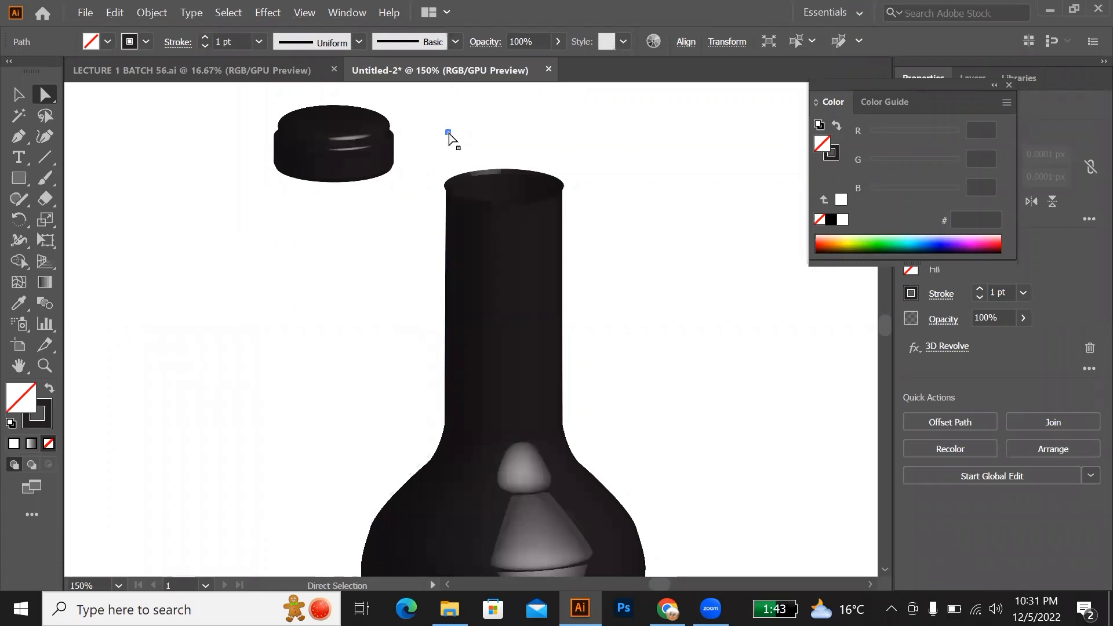
left_click(480, 164)
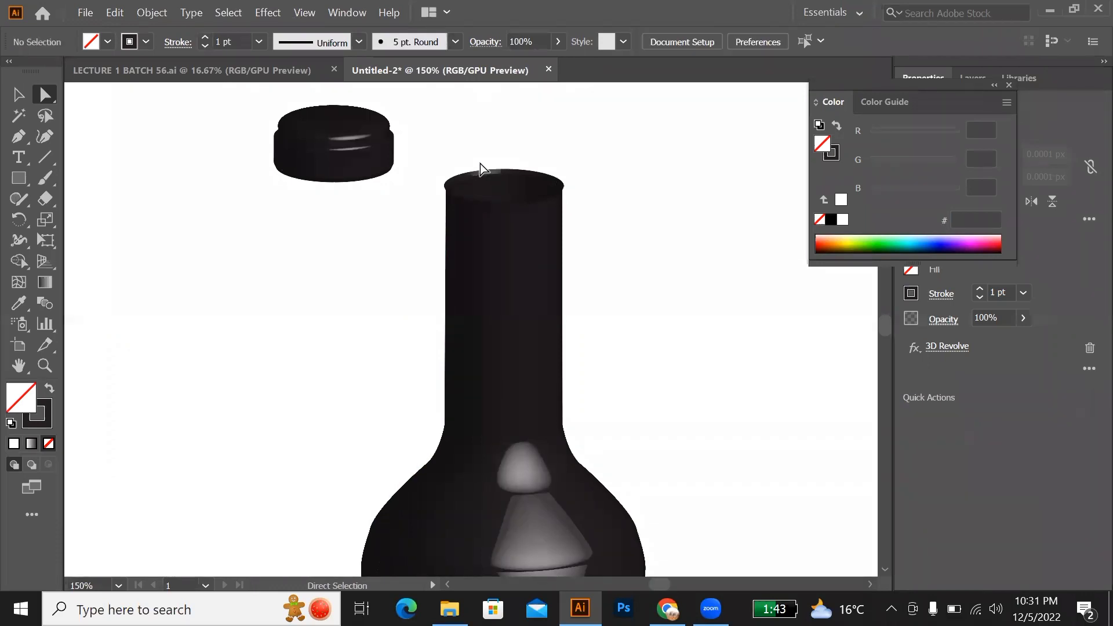
scroll(480, 164, "down", 3)
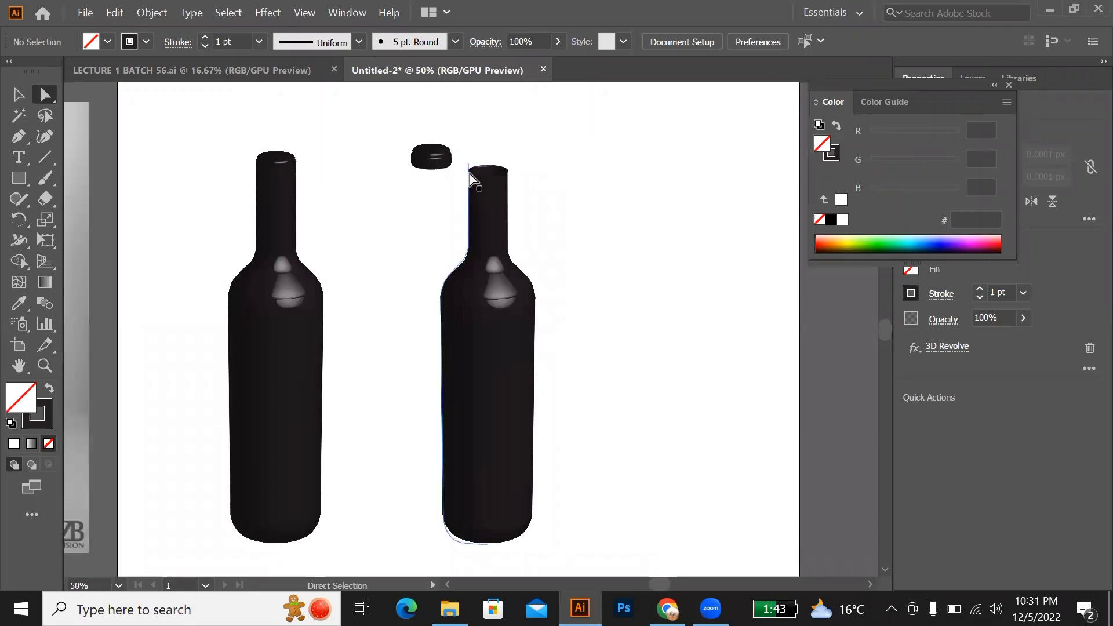
Step: Try to edit the capless bottle's profile at its topmost neck anchor point, and undo the removal of the neck
left_click(470, 166)
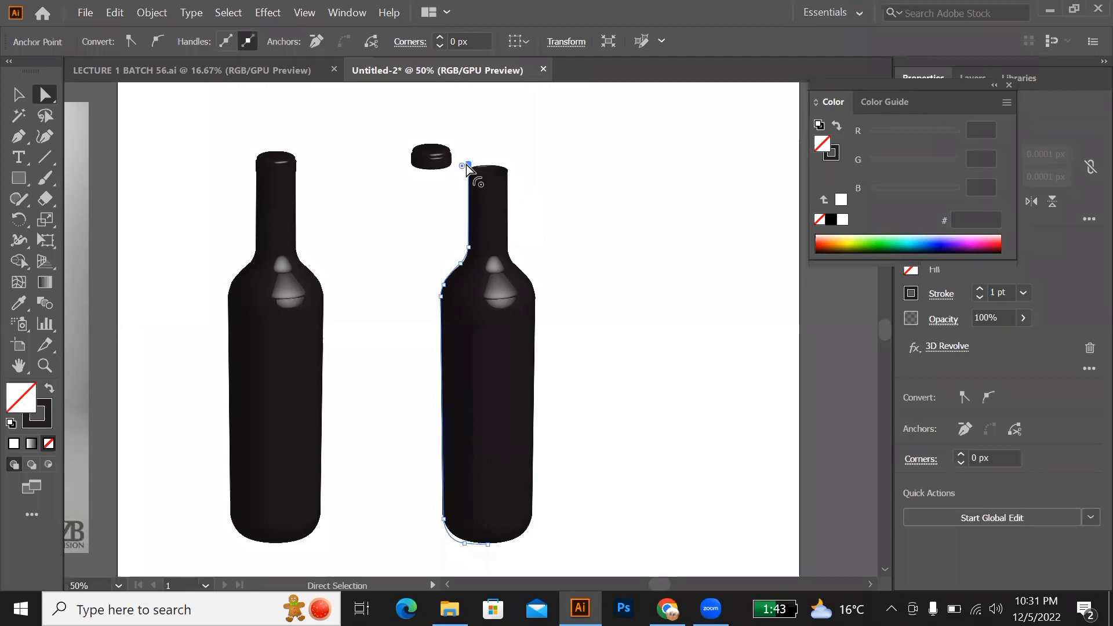
left_click_drag(463, 166, 515, 195)
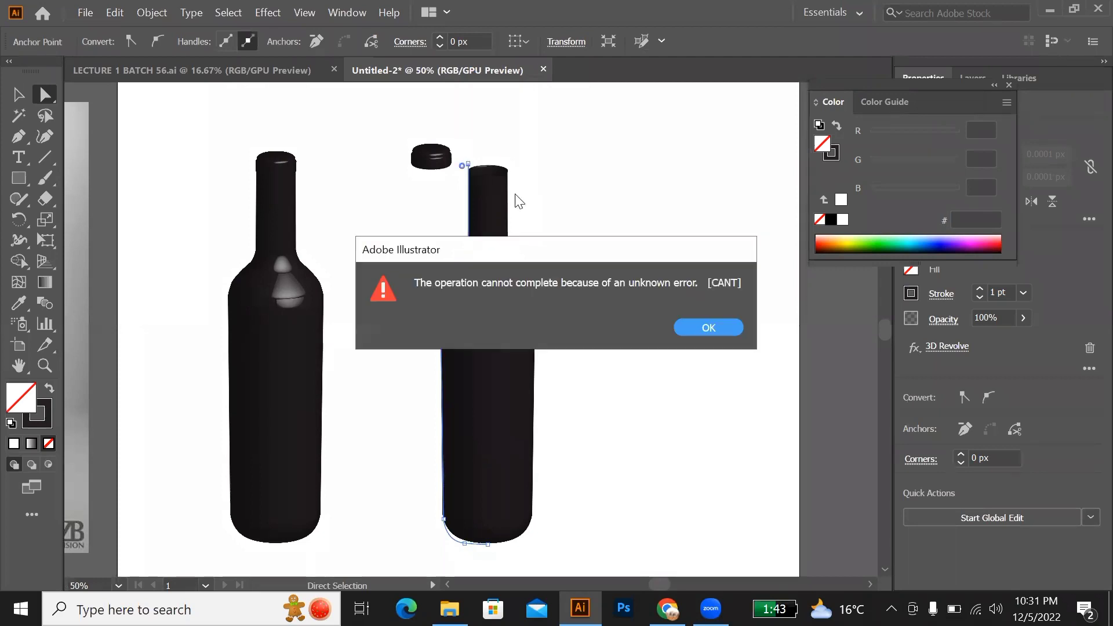
left_click(701, 326)
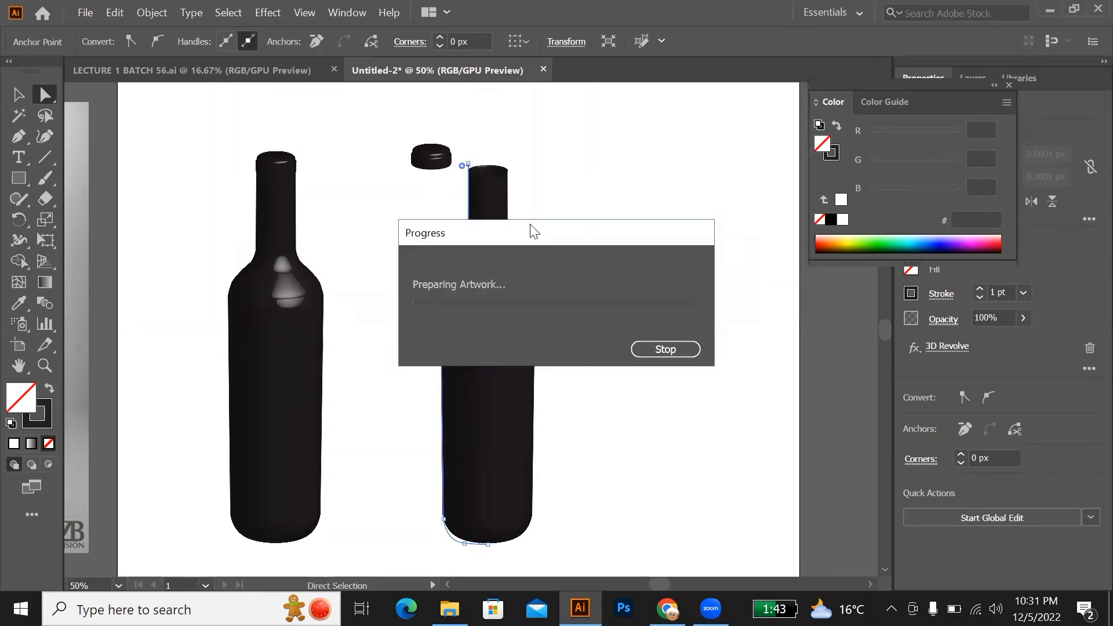
left_click(699, 327)
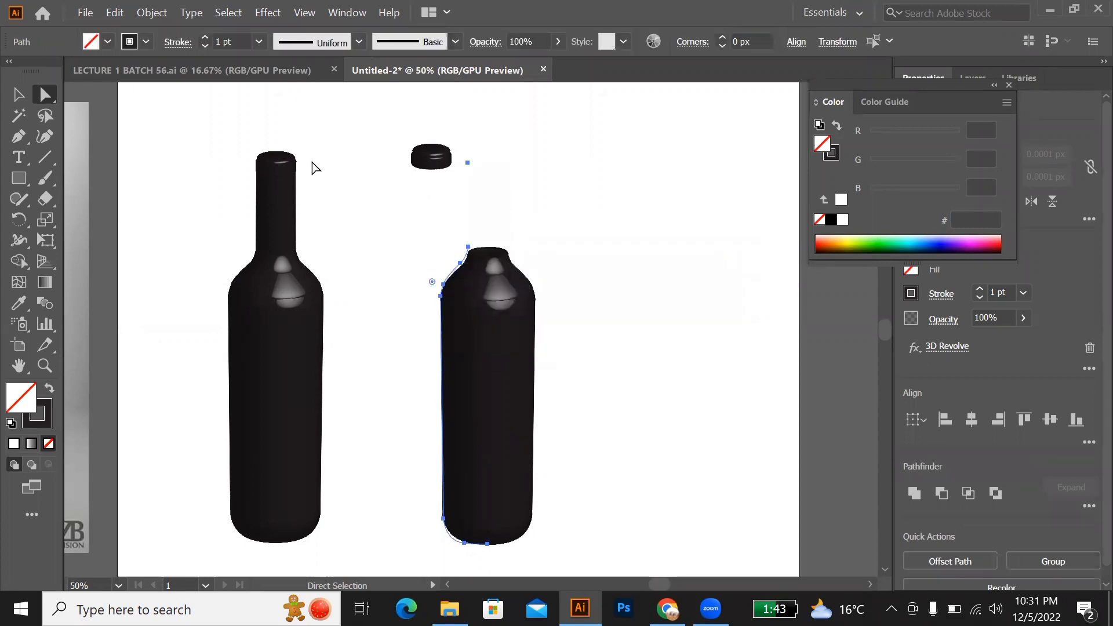
left_click(19, 94)
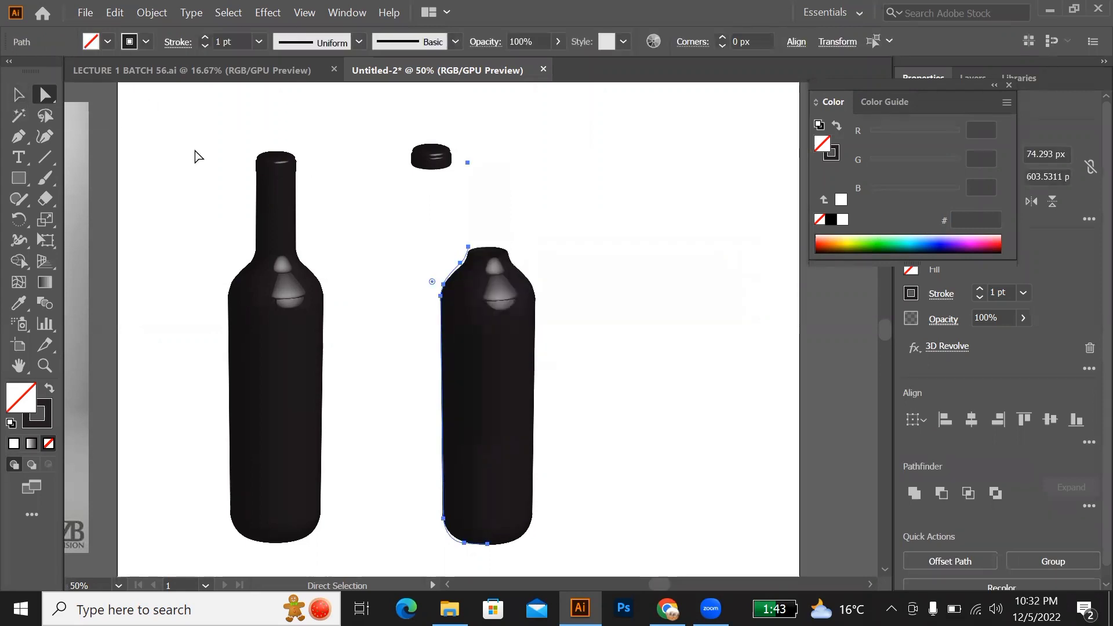
key("a")
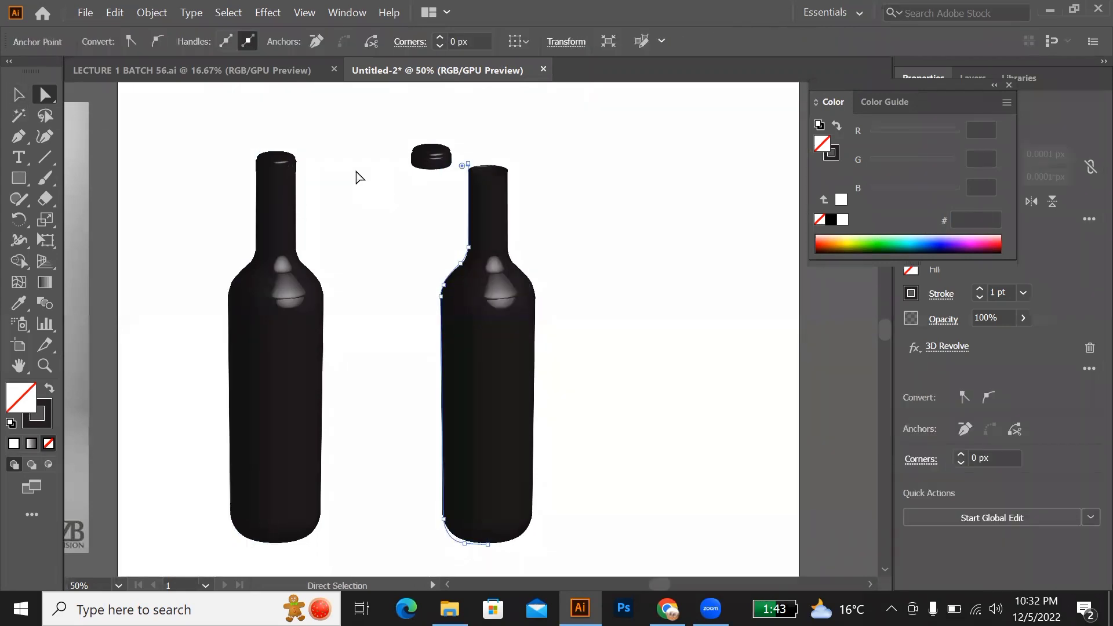
Step: Move the capless bottle left so it stands directly beneath the cap, and raise the cap slightly above the neck
left_click(19, 94)
left_click(582, 261)
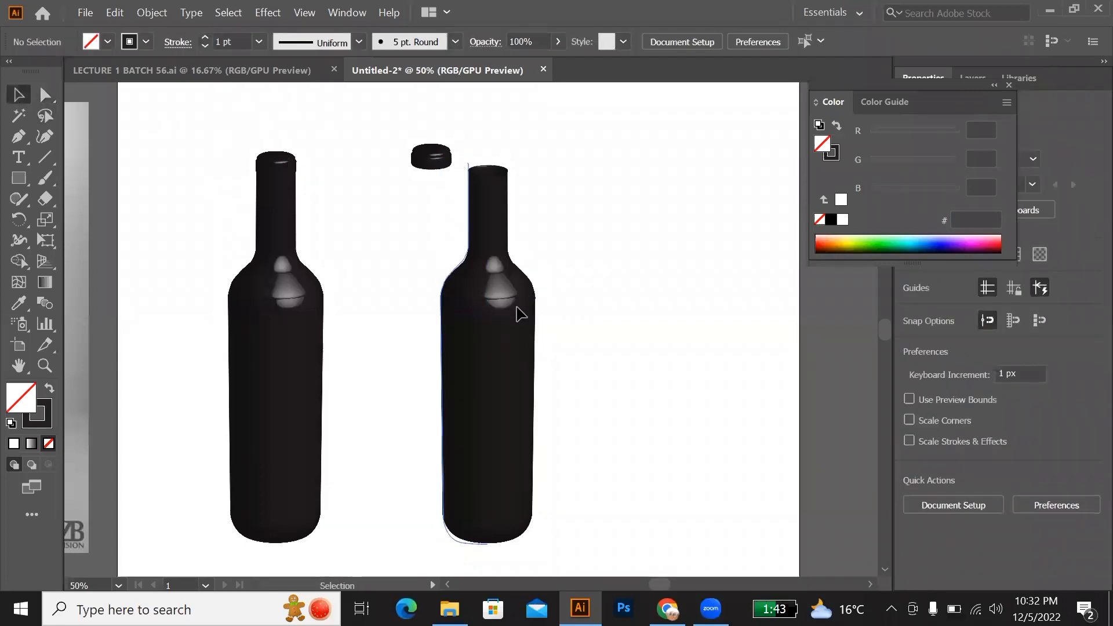
left_click_drag(521, 314, 465, 312)
left_click(587, 338)
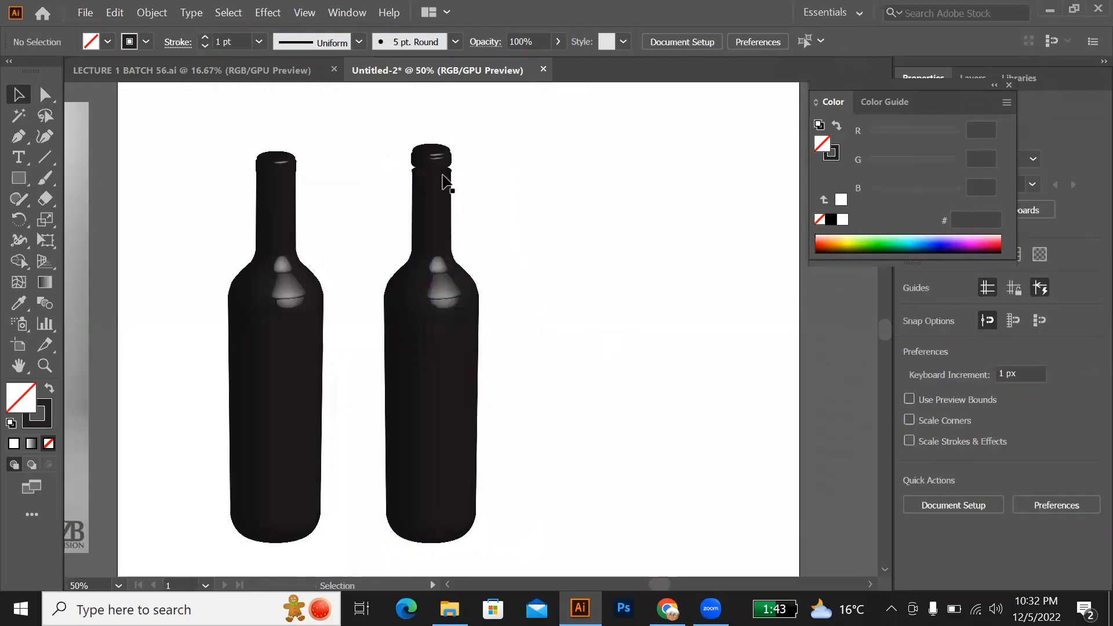
left_click_drag(424, 152, 423, 134)
left_click(519, 256)
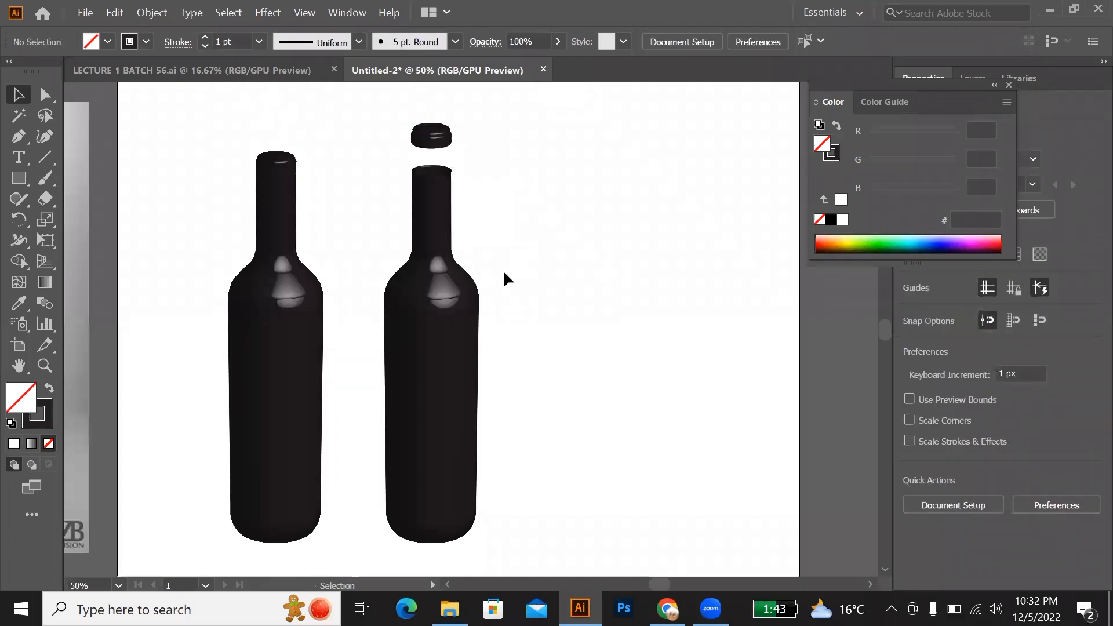
scroll(500, 278, "down", 2)
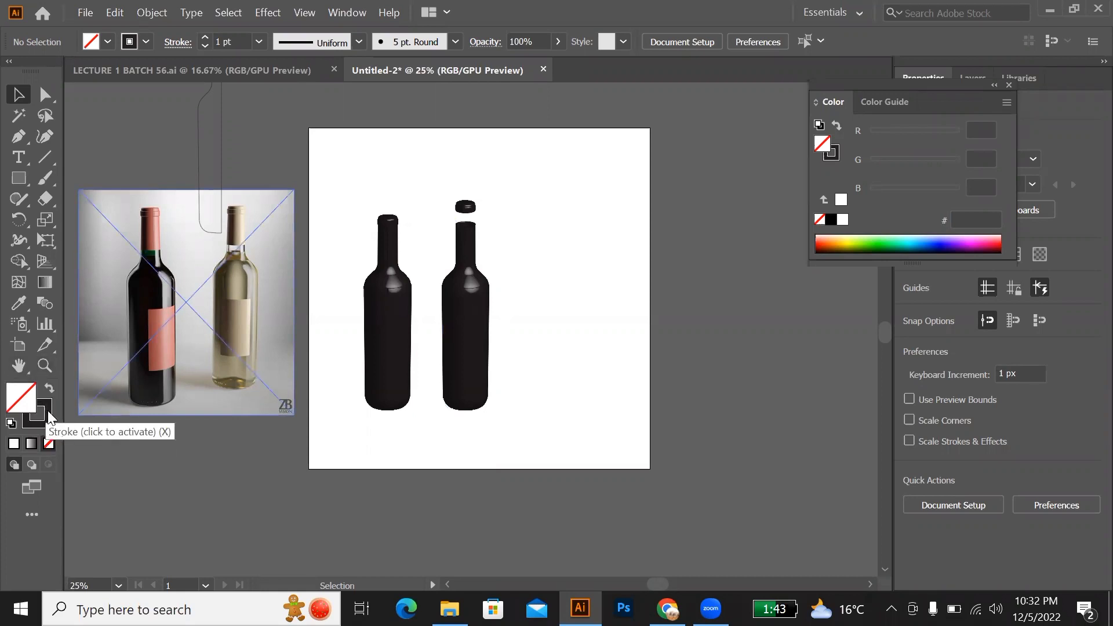
Step: Select the original full bottle and display its appearance attributes beside the artwork
left_click(477, 300)
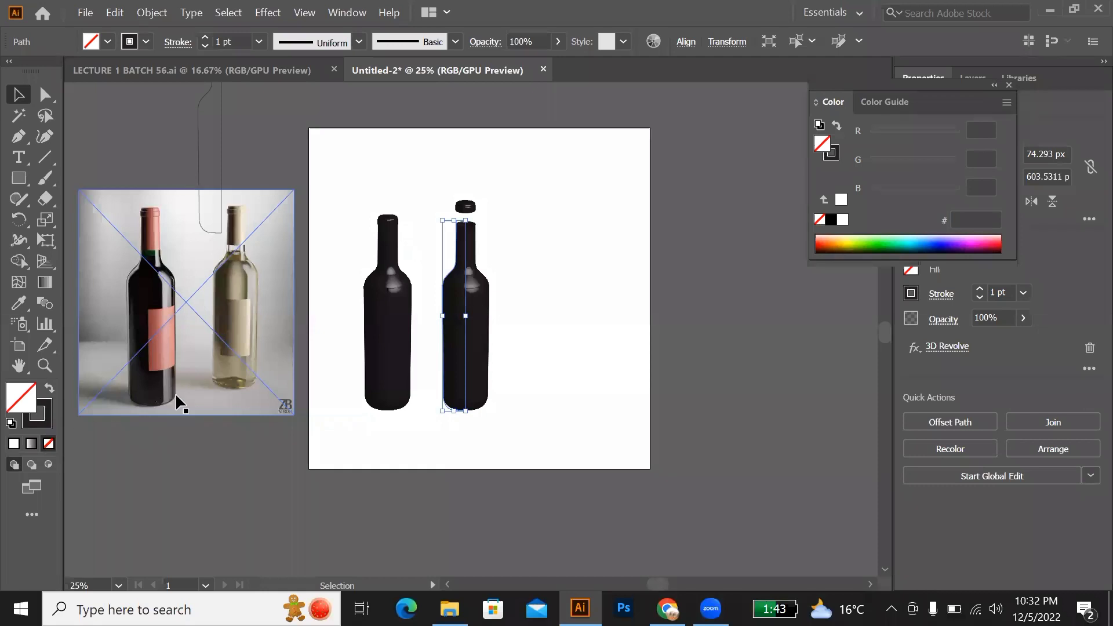
left_click(464, 208)
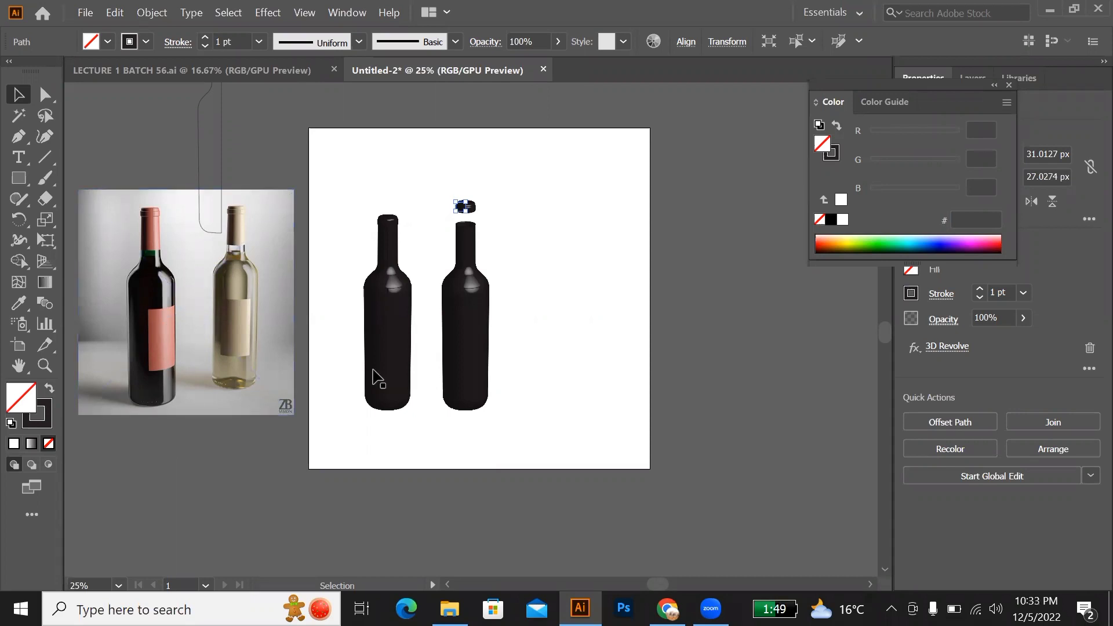
left_click(391, 372)
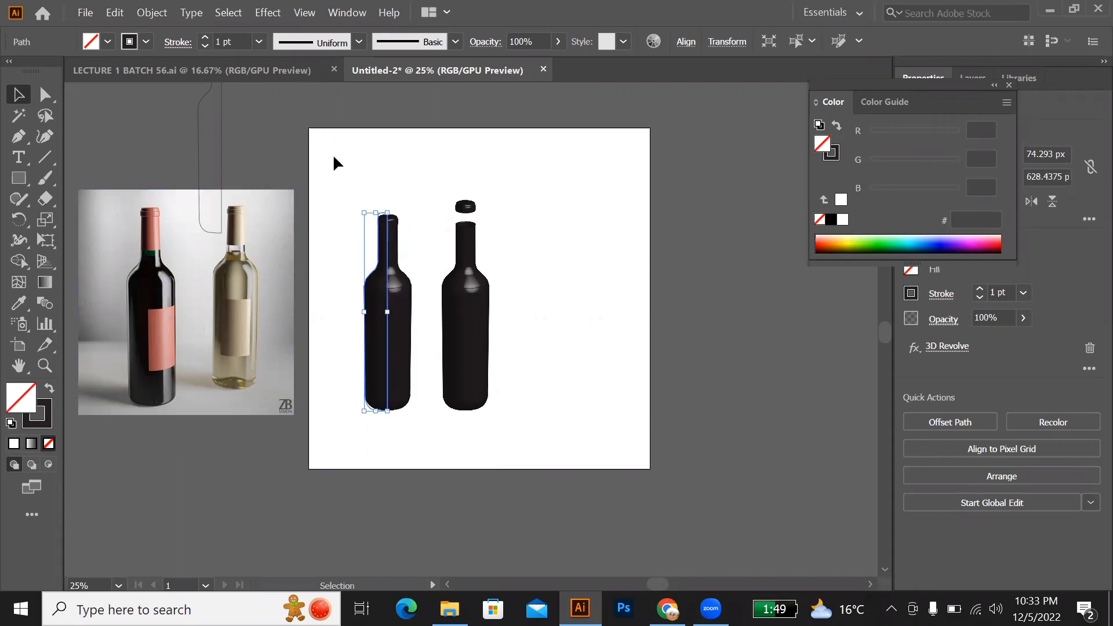
left_click(346, 13)
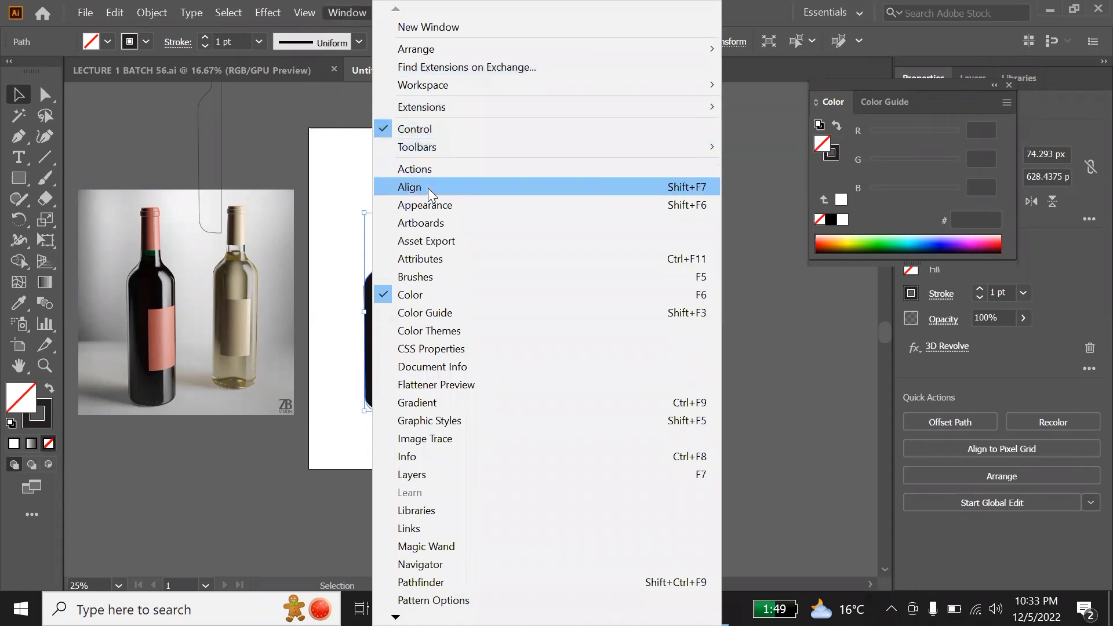
left_click(432, 209)
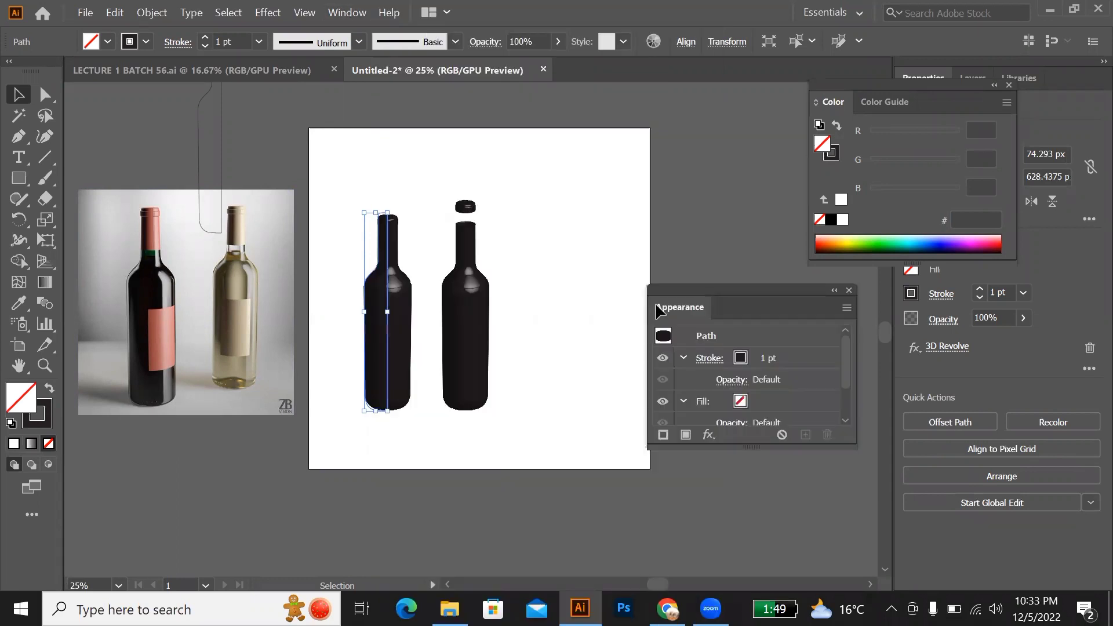
left_click_drag(753, 292, 689, 203)
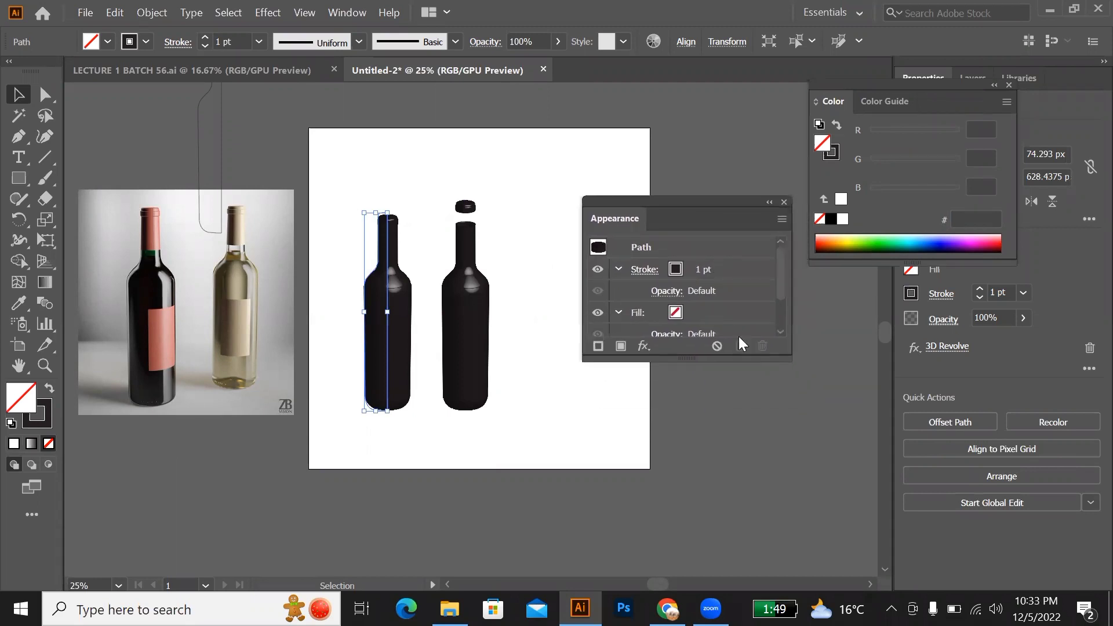
Step: Edit the full bottle's 3D Revolve effect and set its surface to Wireframe
scroll(729, 313, "down", 2)
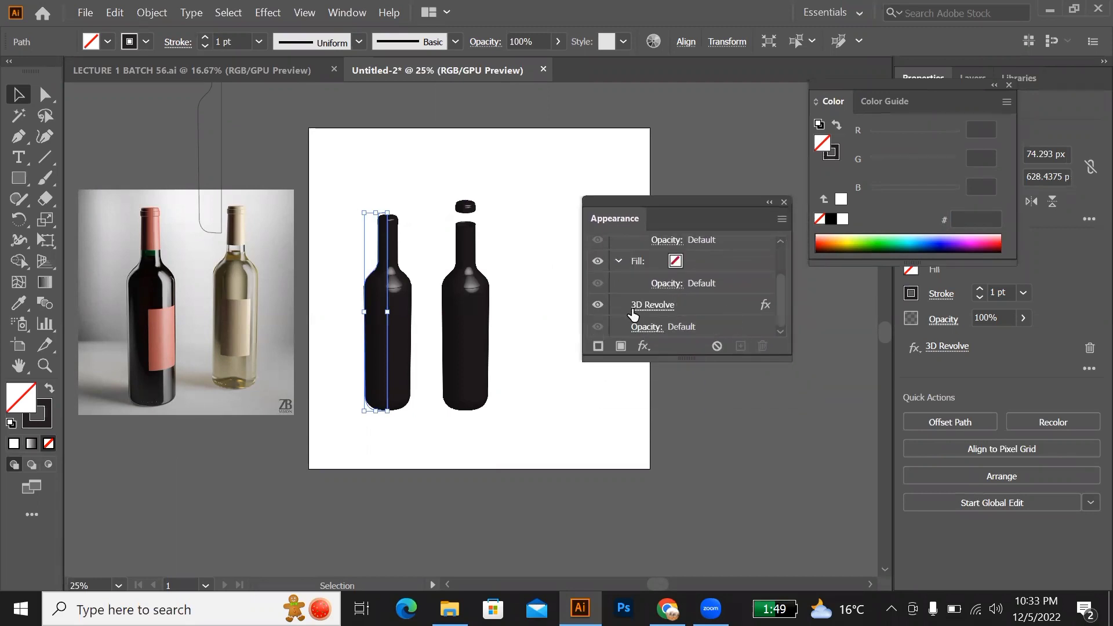
double_click(761, 305)
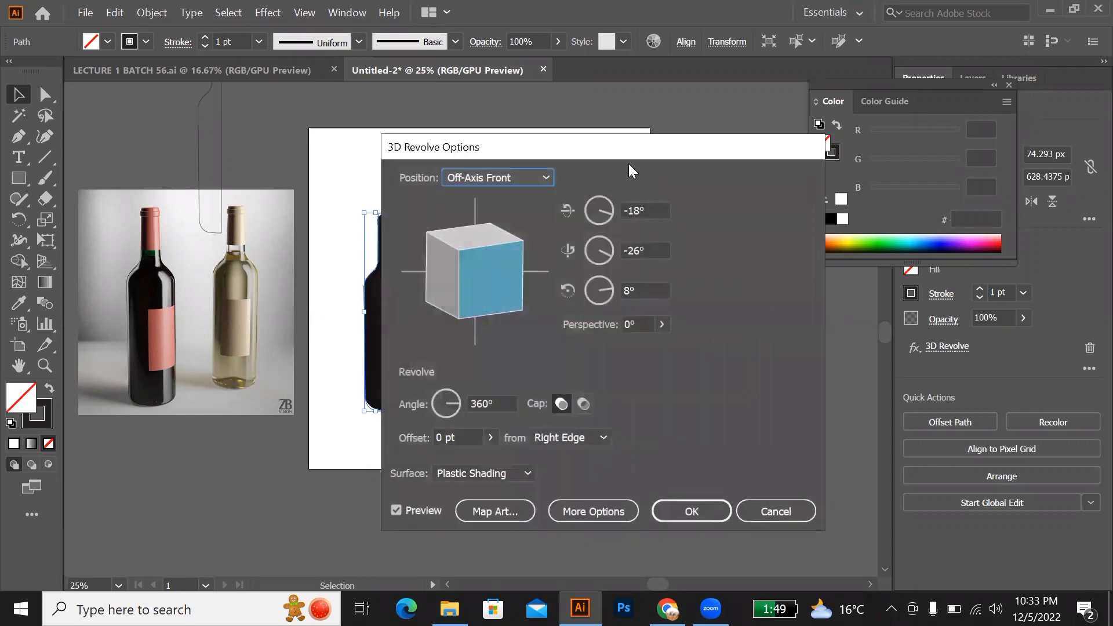
left_click_drag(615, 152, 590, 93)
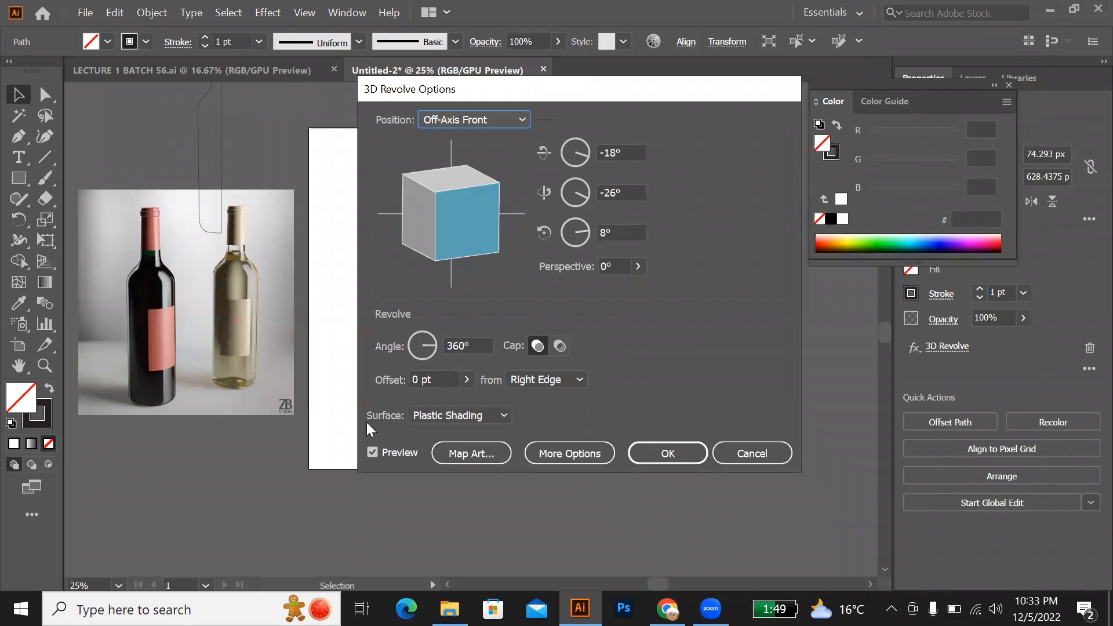
left_click(504, 415)
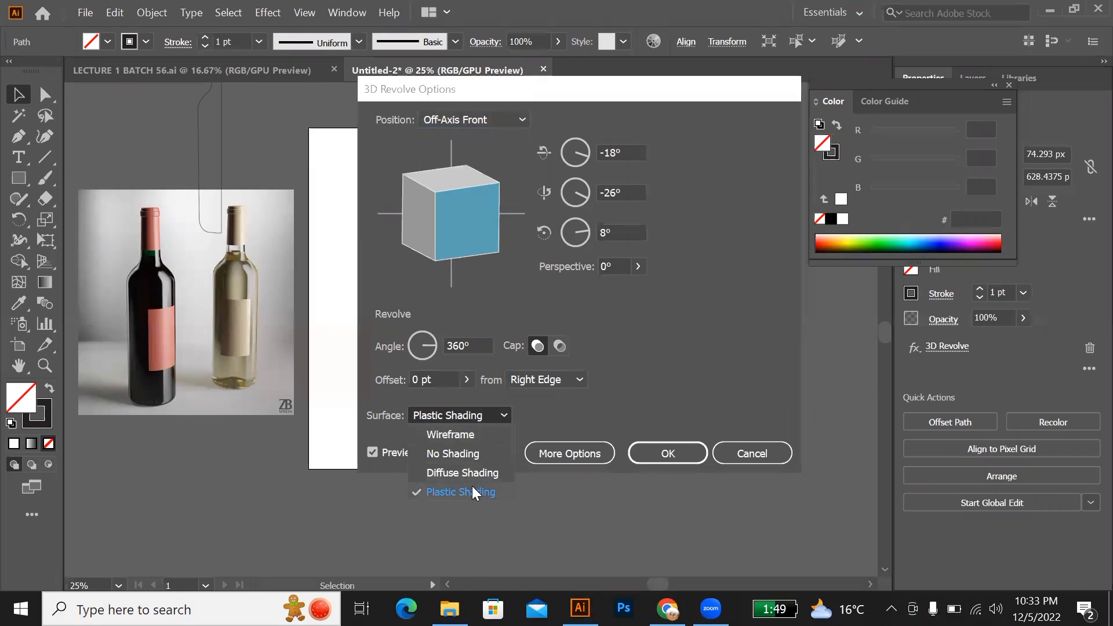
left_click(460, 433)
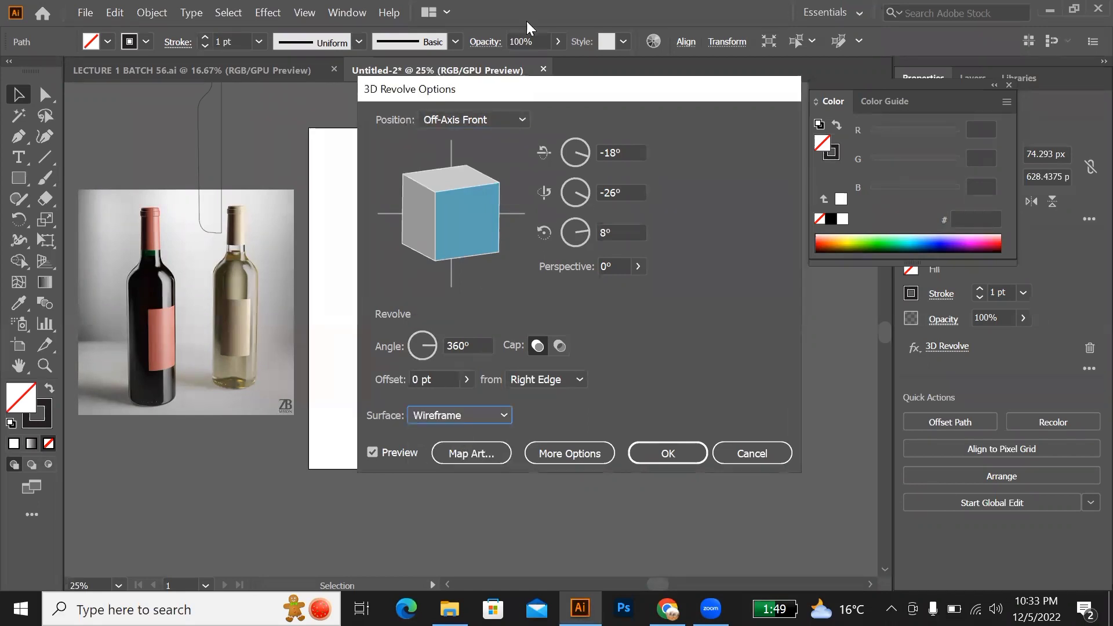
left_click_drag(491, 88, 598, 88)
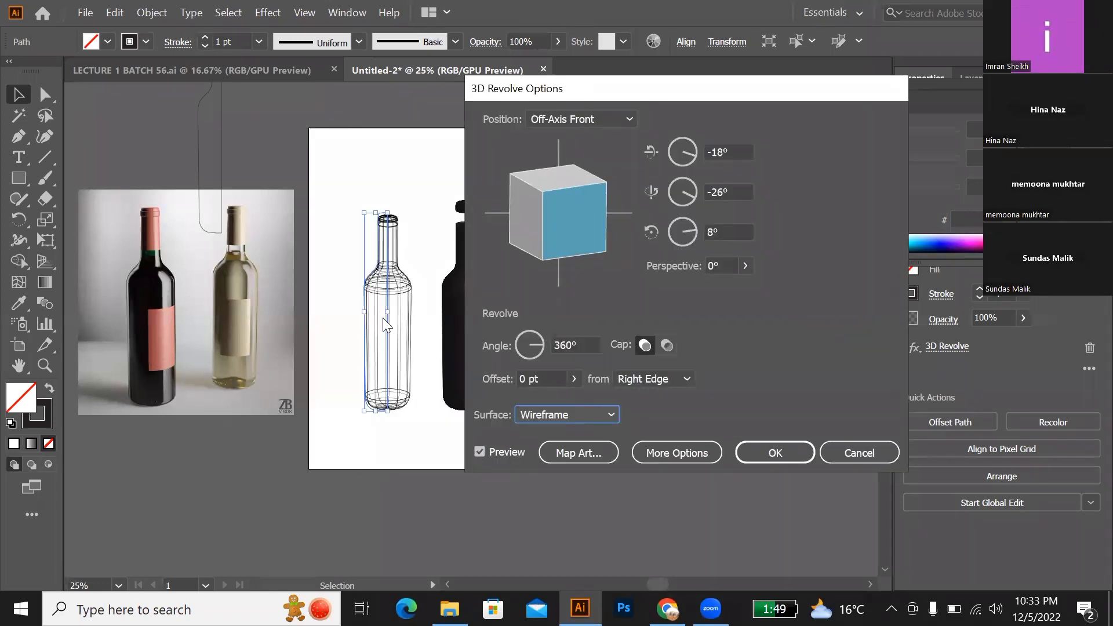
left_click(764, 453)
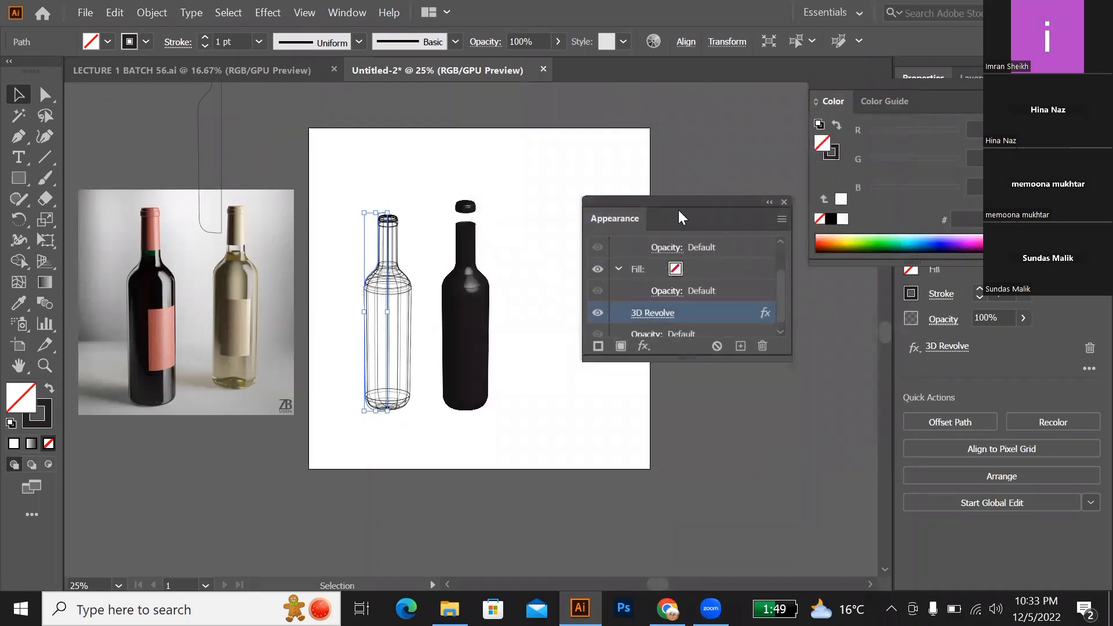
Step: Scale the wireframe bottle down proportionally around its centre to less than half its size
left_click_drag(679, 210, 695, 268)
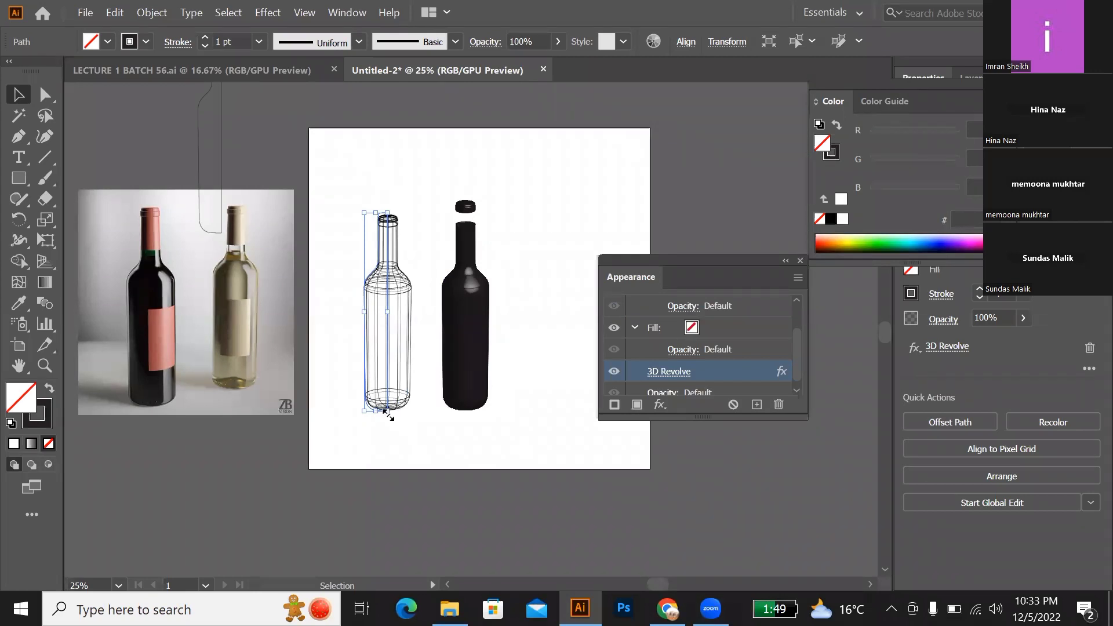
left_click_drag(387, 412, 384, 358)
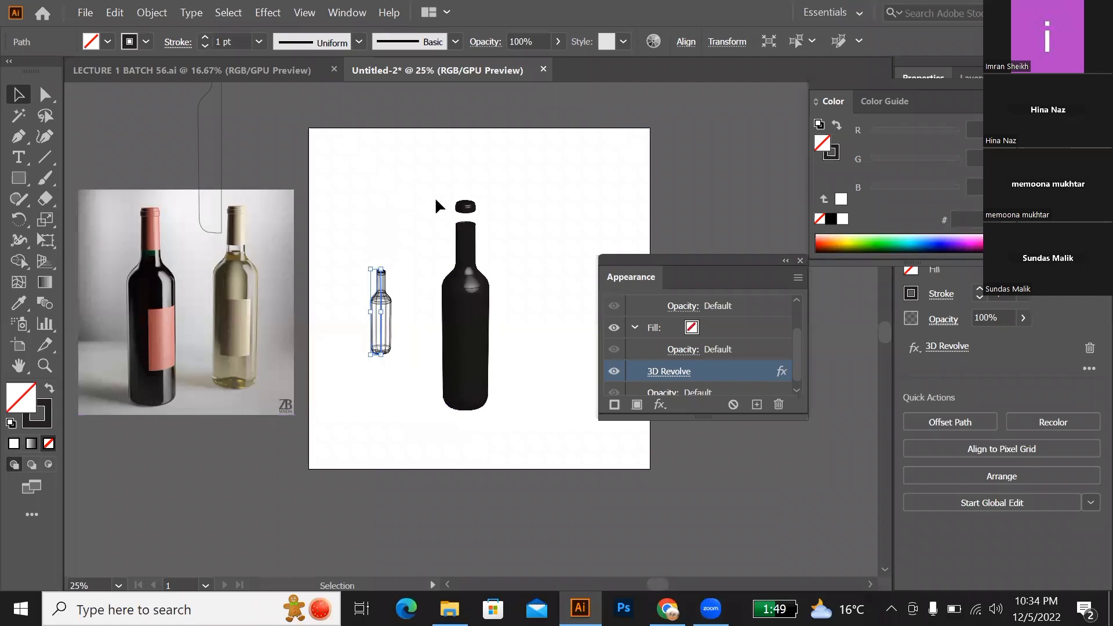
left_click_drag(434, 197, 504, 409)
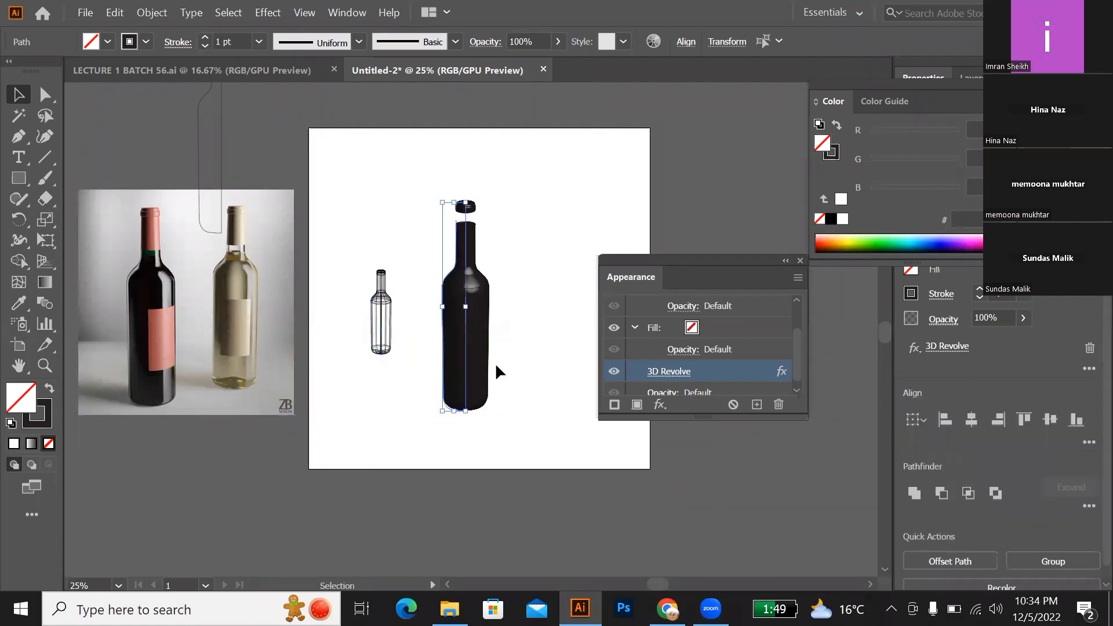
left_click(496, 365)
Step: Set the capless bottle's stroke colour to dark navy 0B0D38 and clear the selection
left_click(466, 372)
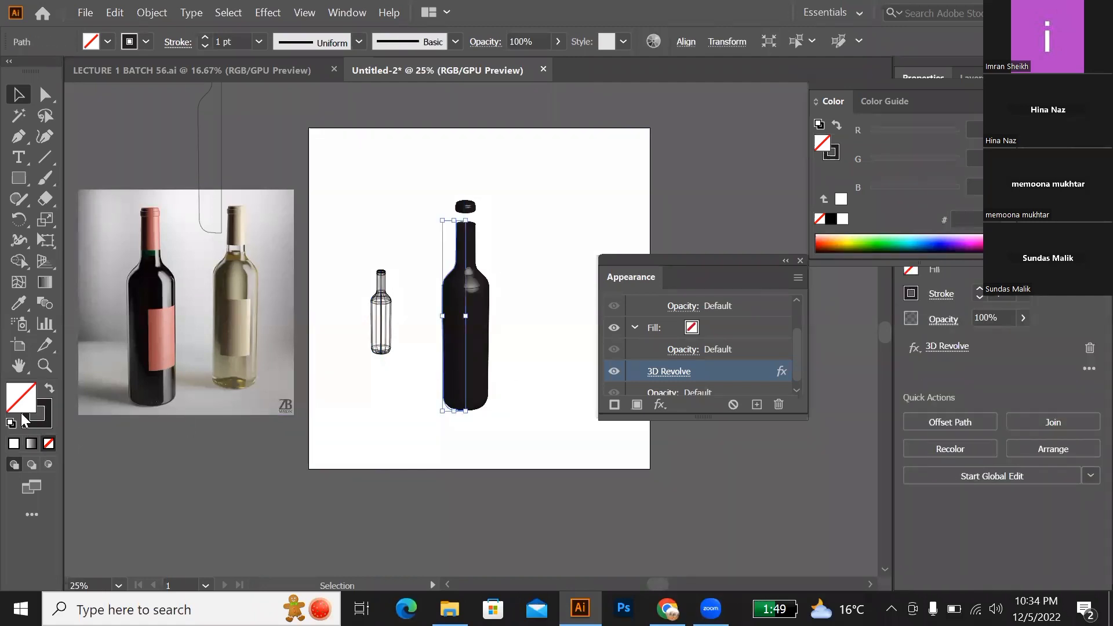
left_click(40, 423)
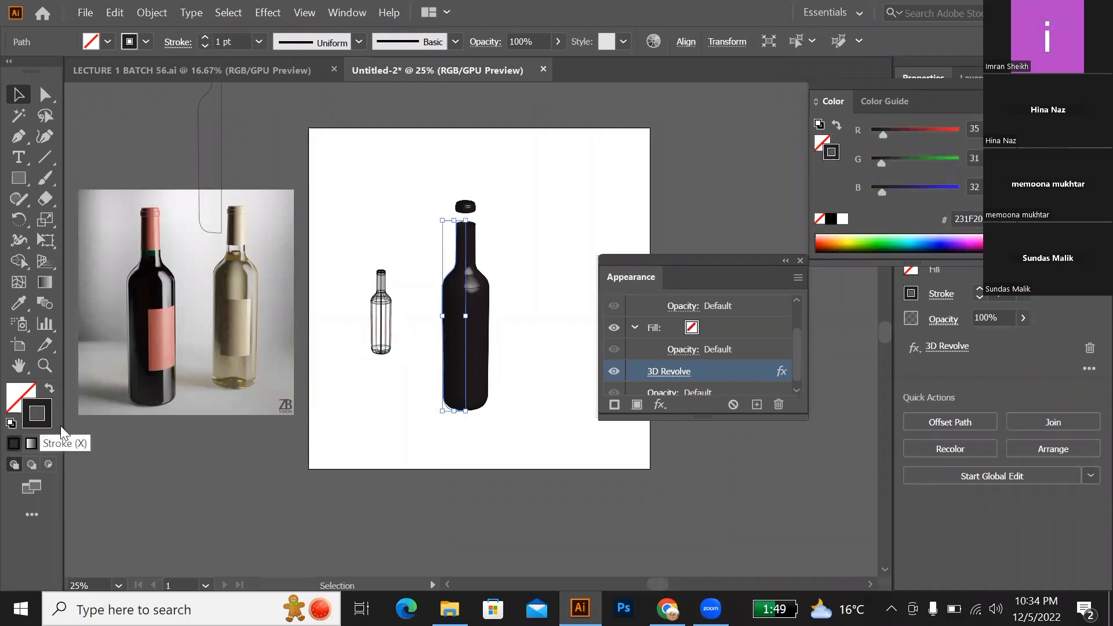
double_click(41, 423)
left_click_drag(532, 381, 475, 229)
left_click_drag(578, 374, 579, 361)
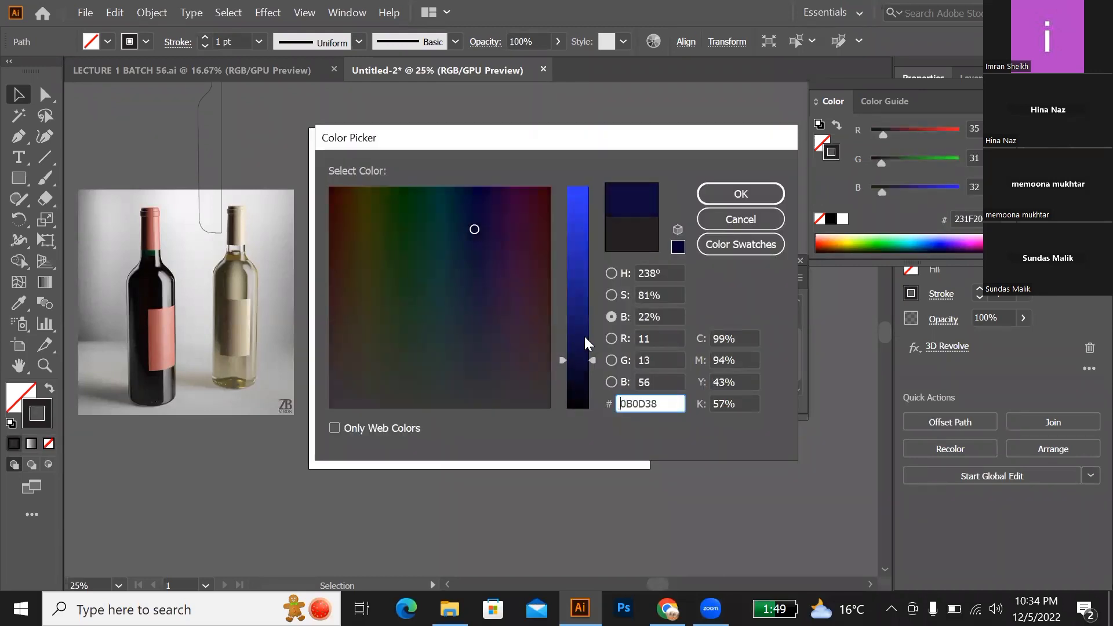
left_click(714, 194)
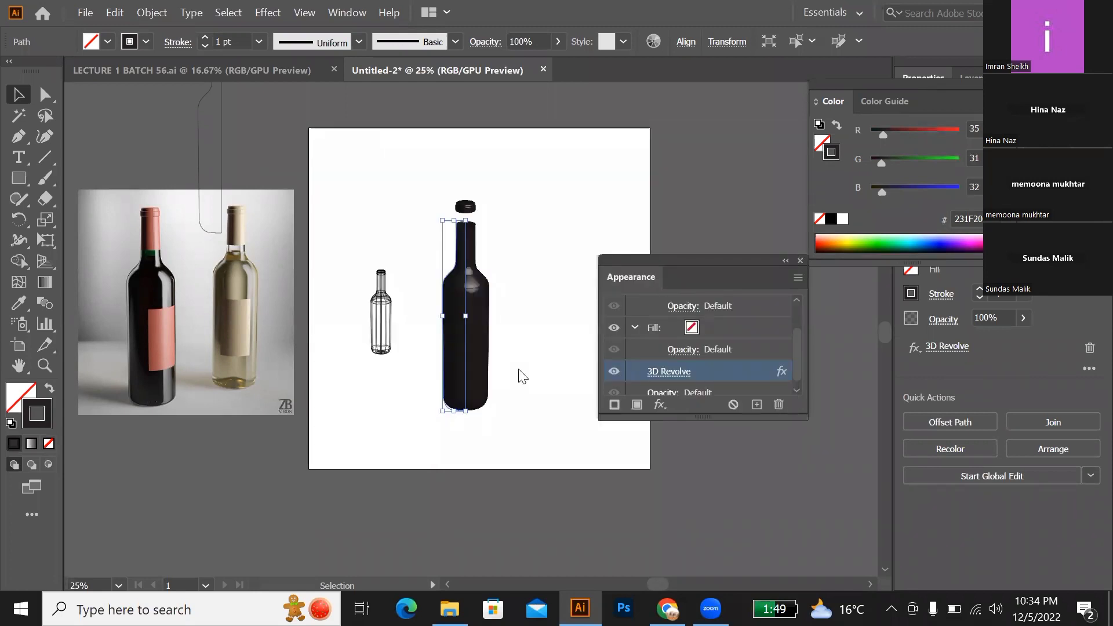
left_click(508, 381)
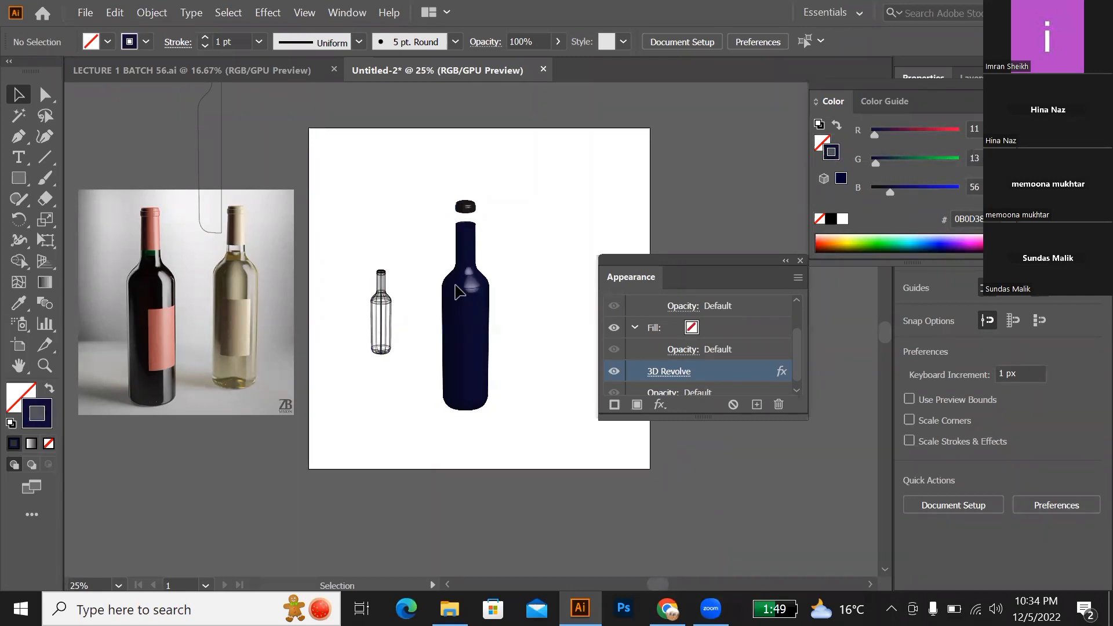
Step: Scale the navy bottle and its cap down together proportionally around their centre
left_click_drag(425, 189, 528, 434)
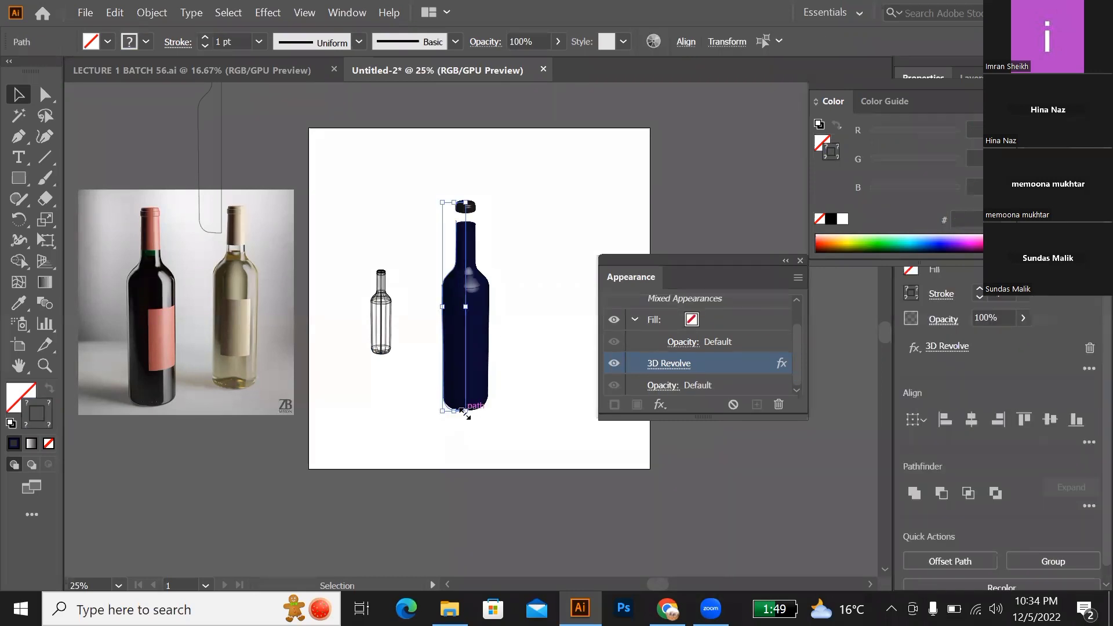
left_click_drag(464, 412, 461, 367)
left_click(527, 346)
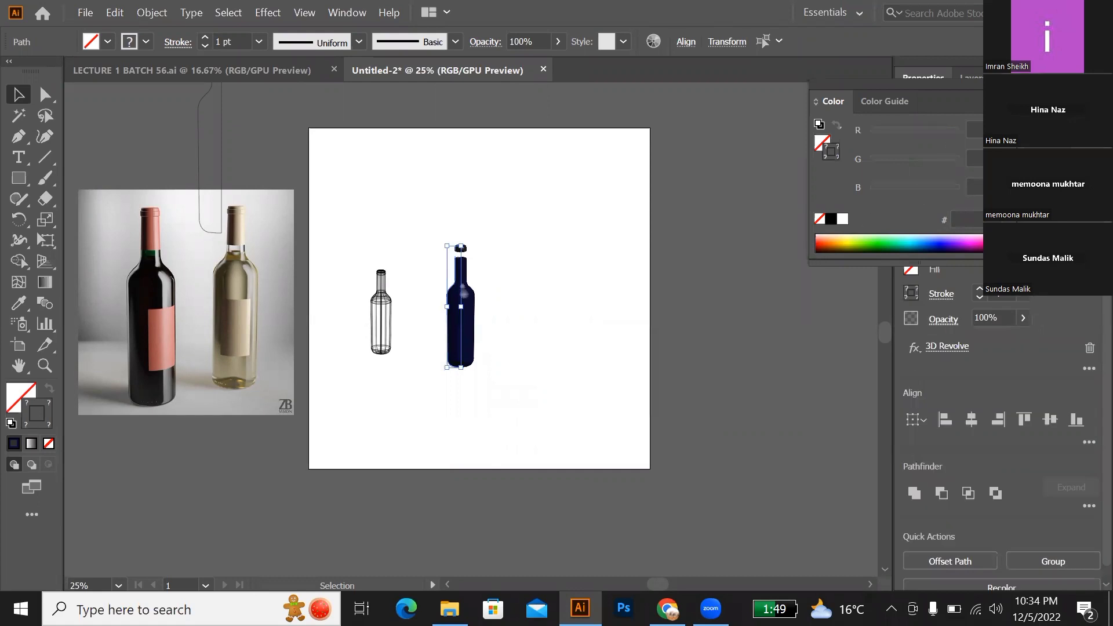
Step: Move the navy bottle with its cap to the artboard's upper right, and the wireframe bottle toward the artboard's centre
left_click_drag(470, 300, 567, 245)
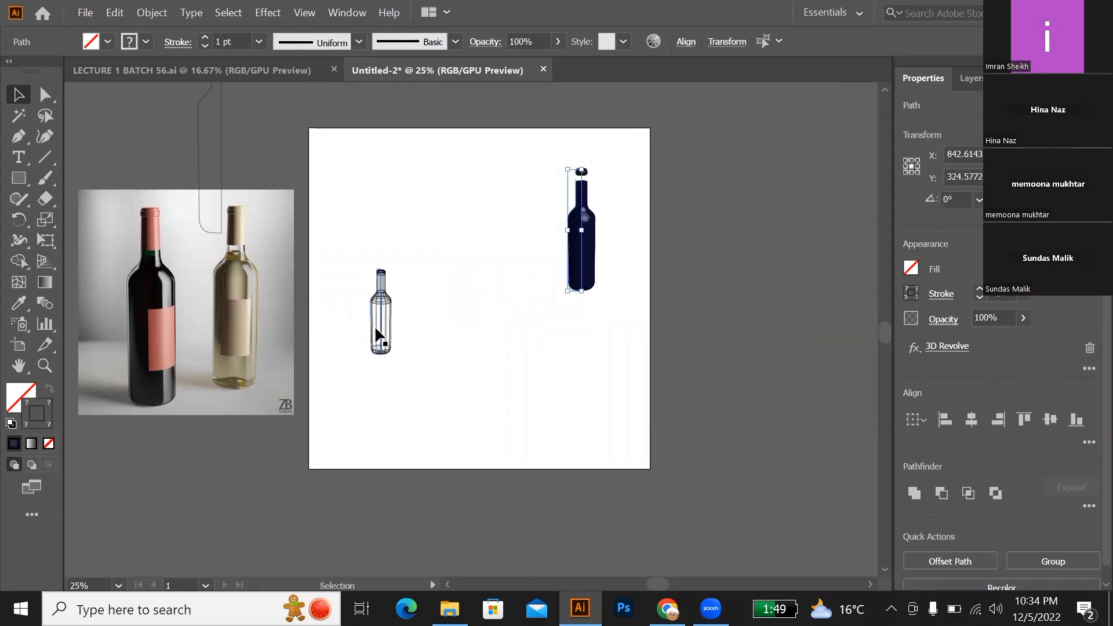
left_click_drag(376, 333, 490, 270)
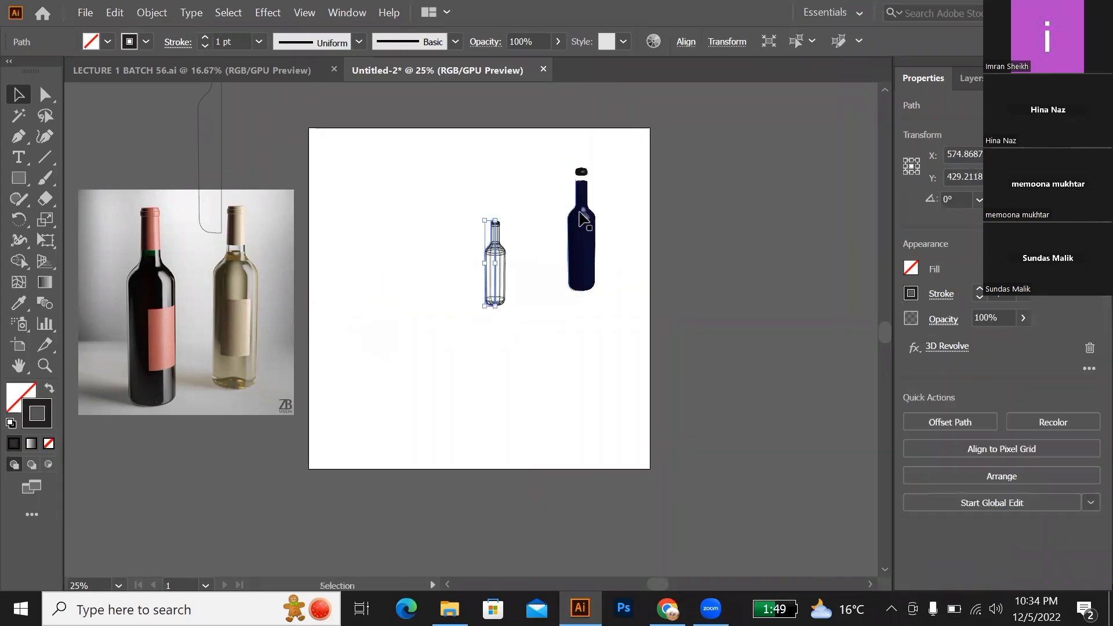
Step: Duplicate the navy bottle with its cap to the artboard's left side and enlarge the copy to about 518 px high
left_click(586, 253)
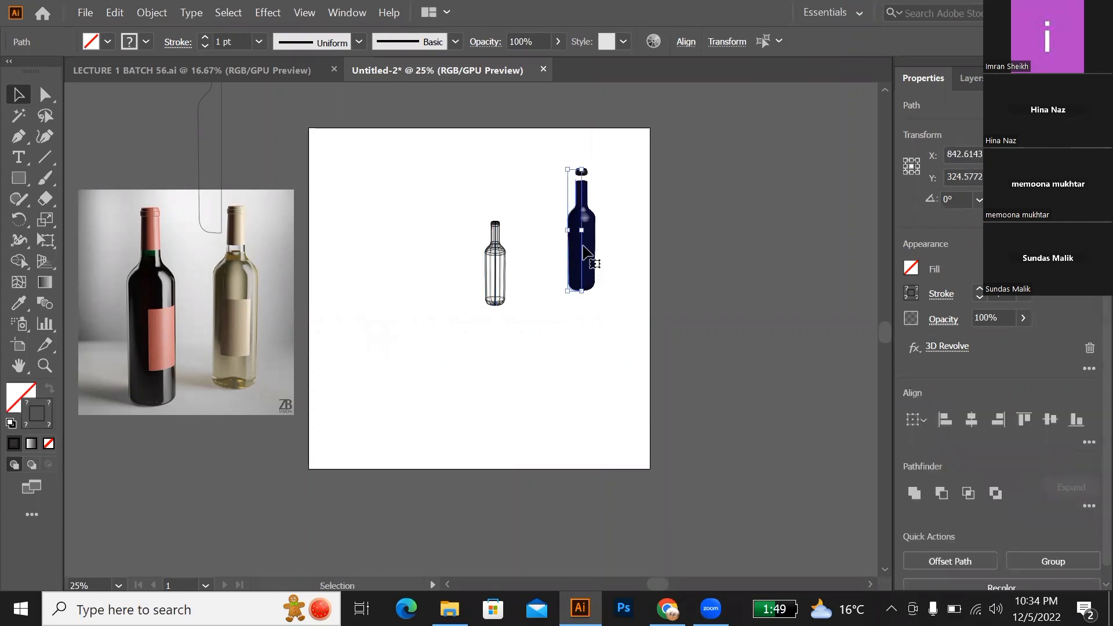
left_click_drag(584, 254, 386, 313)
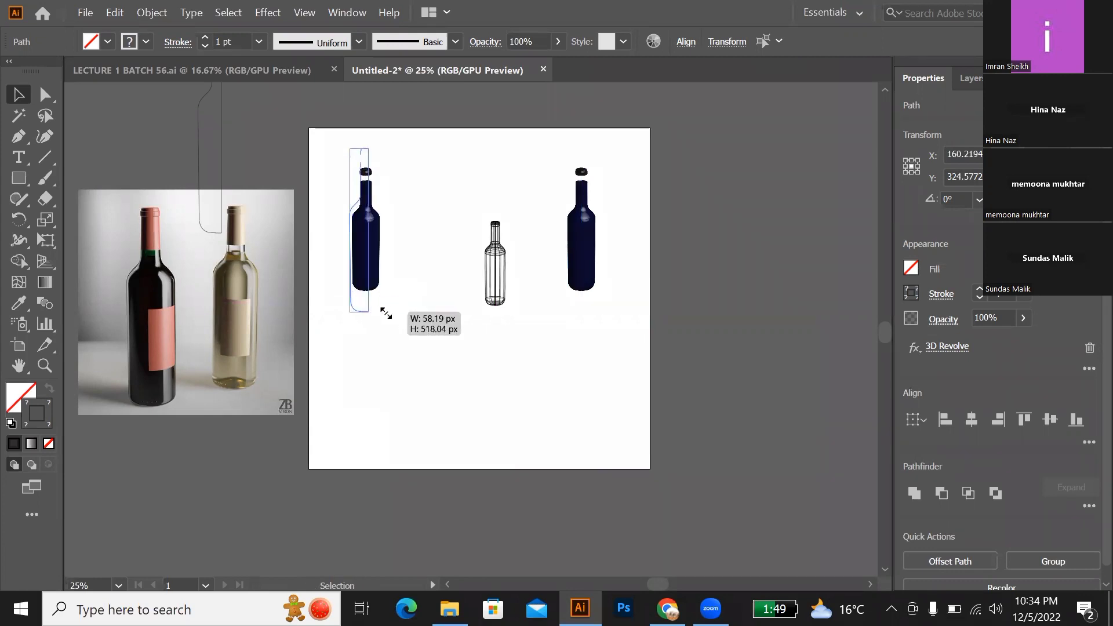
left_click_drag(412, 268, 363, 301)
left_click(417, 307)
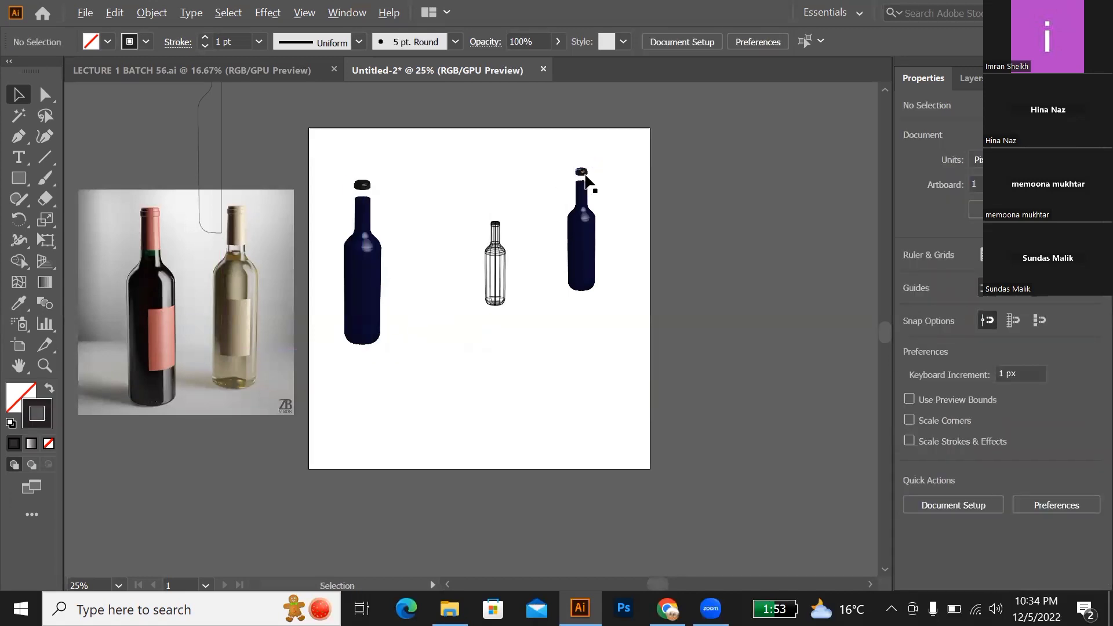
Step: Lower the cap of the right-hand navy bottle onto its neck to close it, and clear the selection
scroll(584, 177, "up", 4)
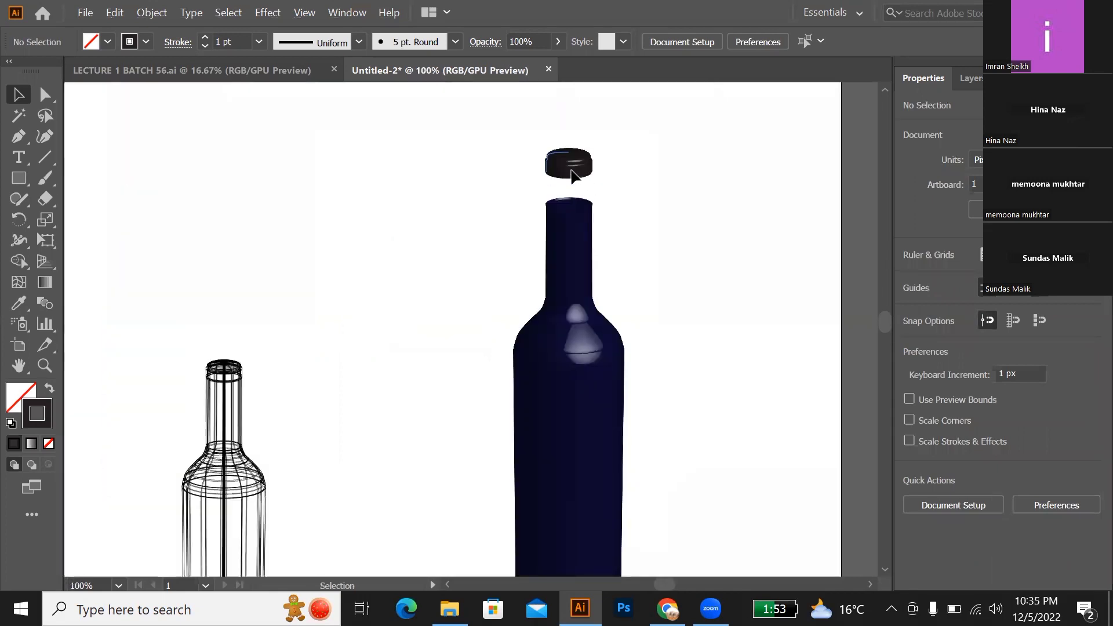
left_click_drag(571, 176, 571, 208)
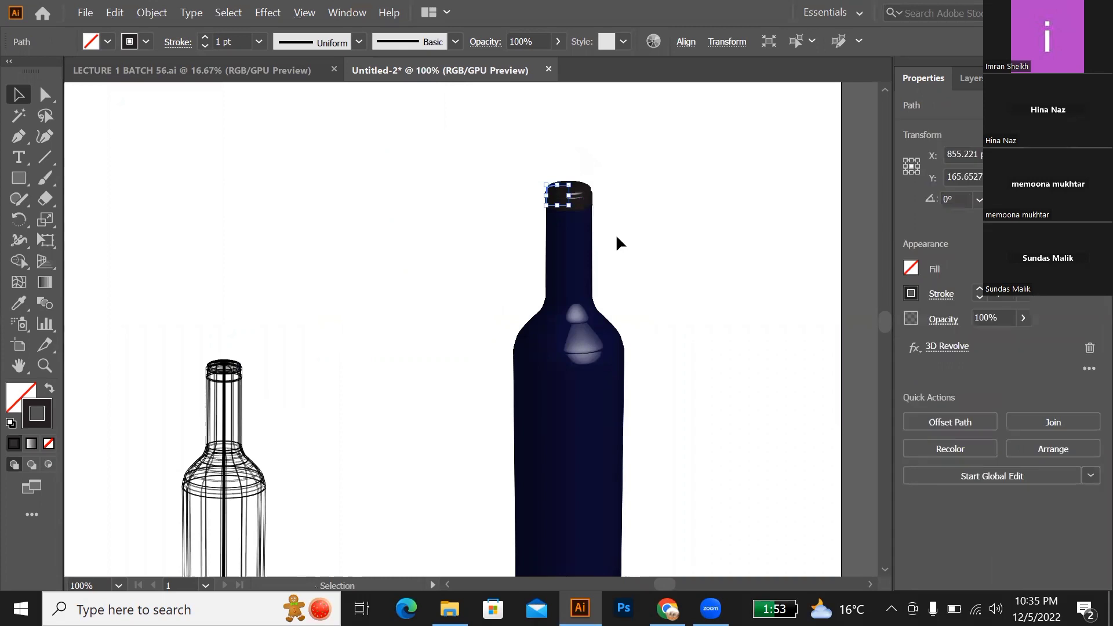
left_click(616, 234)
scroll(569, 252, "down", 2)
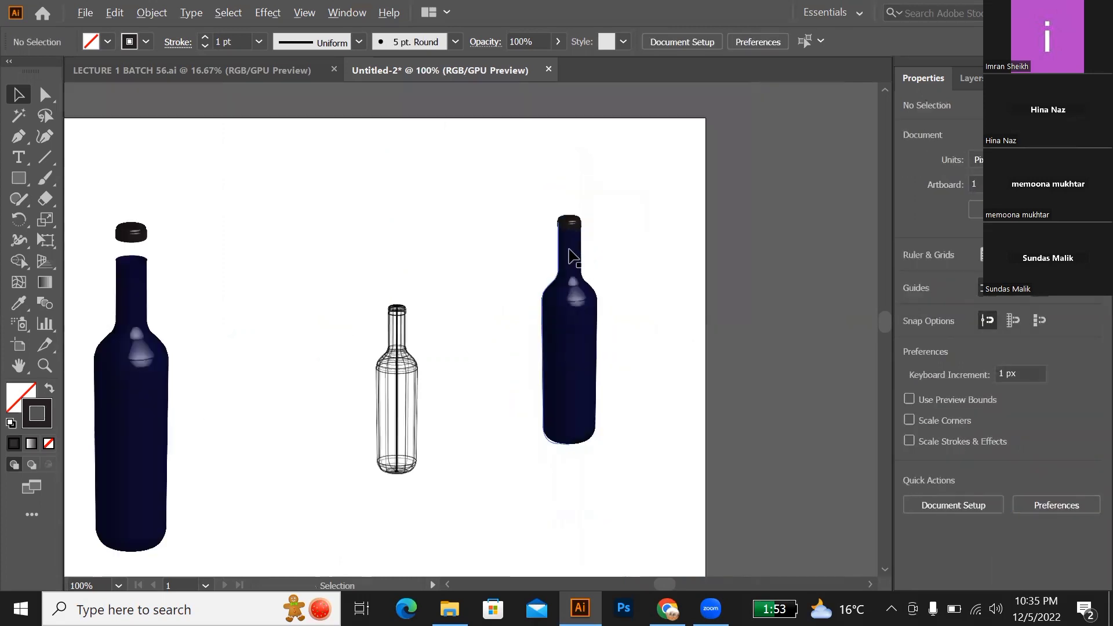
Step: Move the capped navy bottle on the artboard's right side further down and to the right
left_click(564, 391)
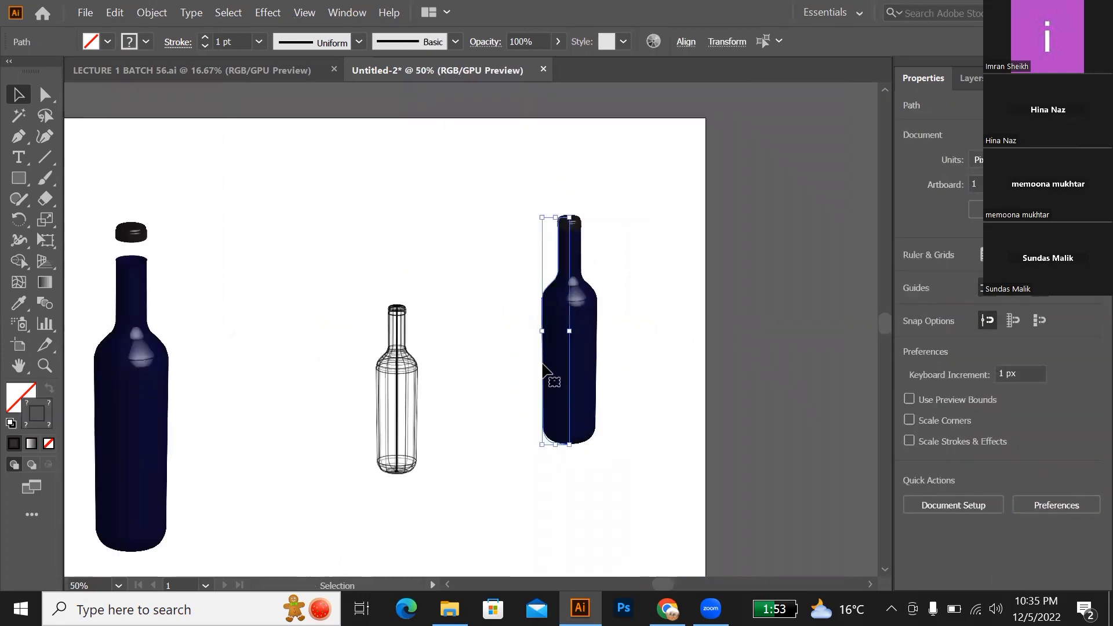
left_click_drag(560, 386, 603, 448)
scroll(377, 336, "down", 2)
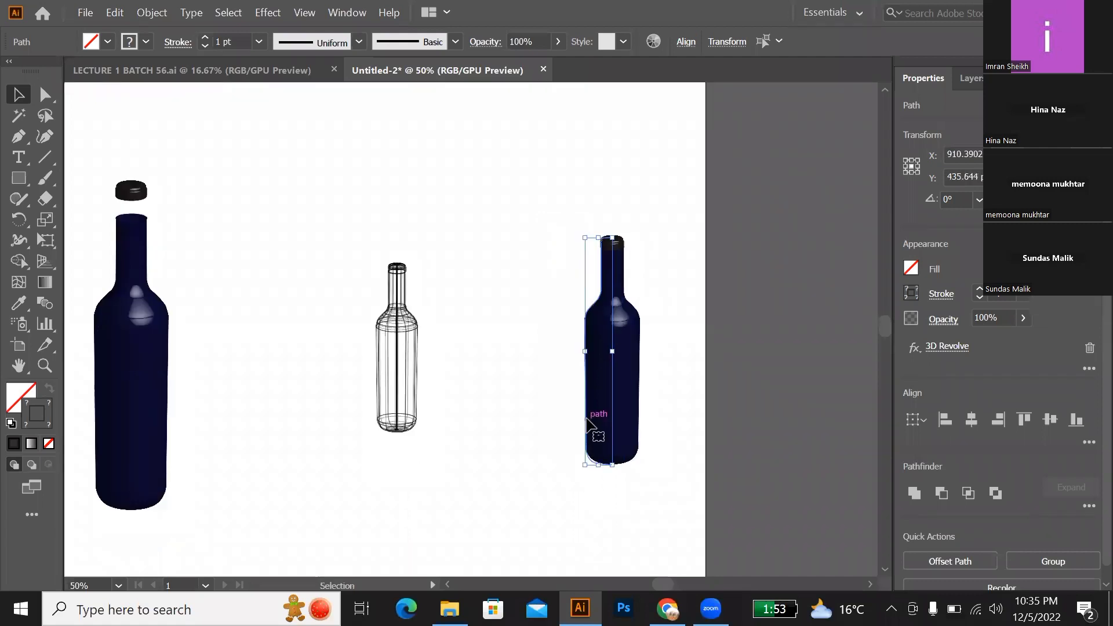
Step: Enlarge the middle wireframe bottle slightly, inspect its mesh lines up close, and clear the selection
left_click_drag(355, 225, 398, 372)
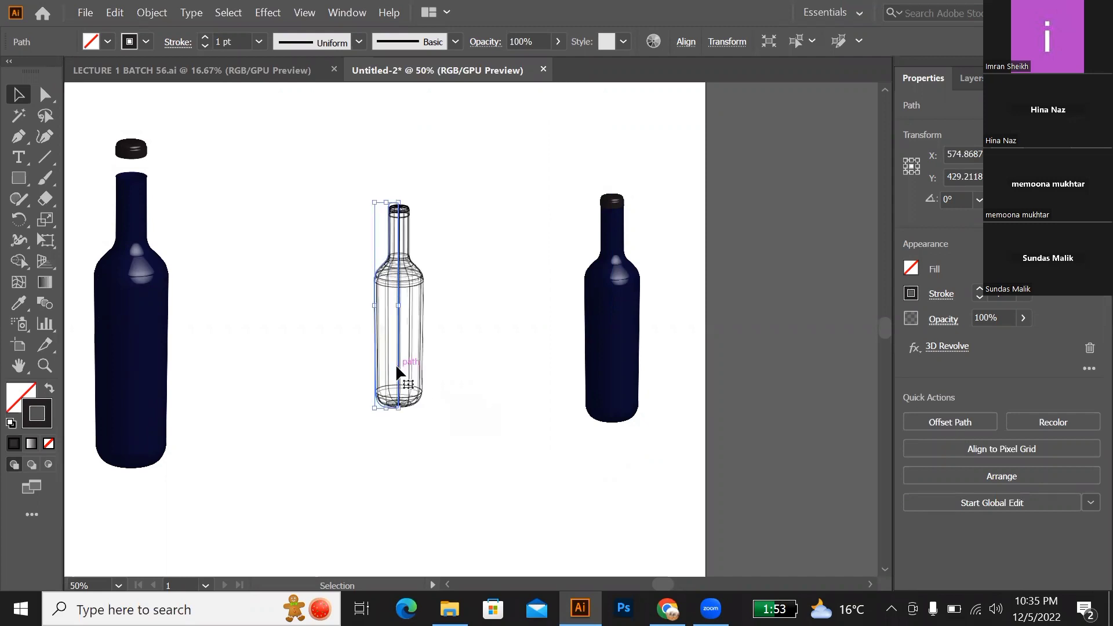
key("ctrl+plus")
key("ctrl+plus")
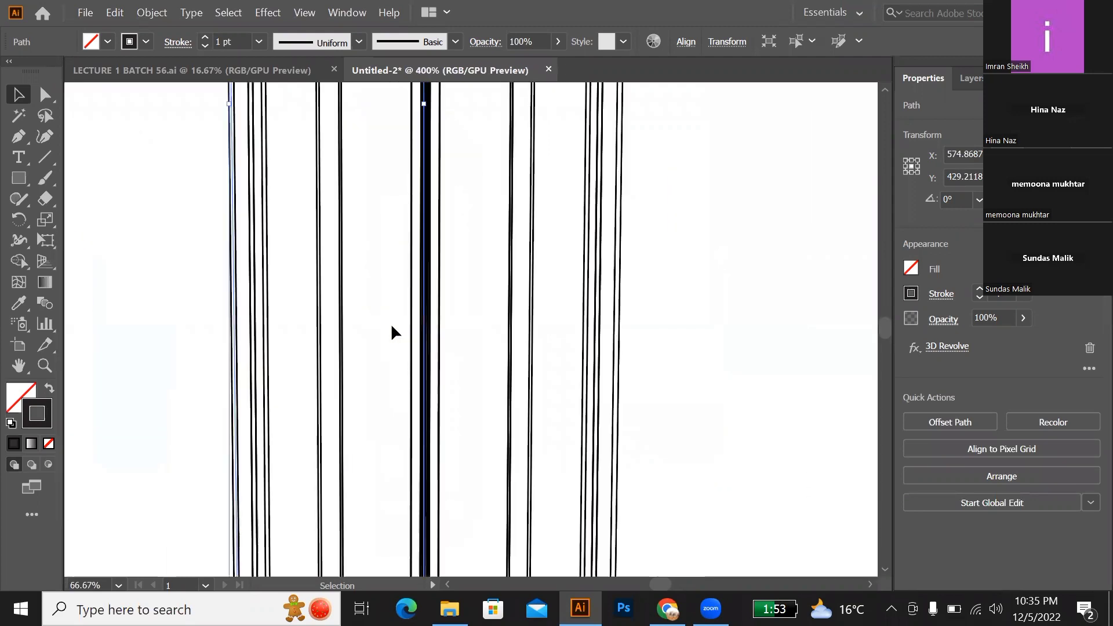
key("ctrl+minus")
key("ctrl+minus")
key("ctrl+minus")
key("ctrl+minus")
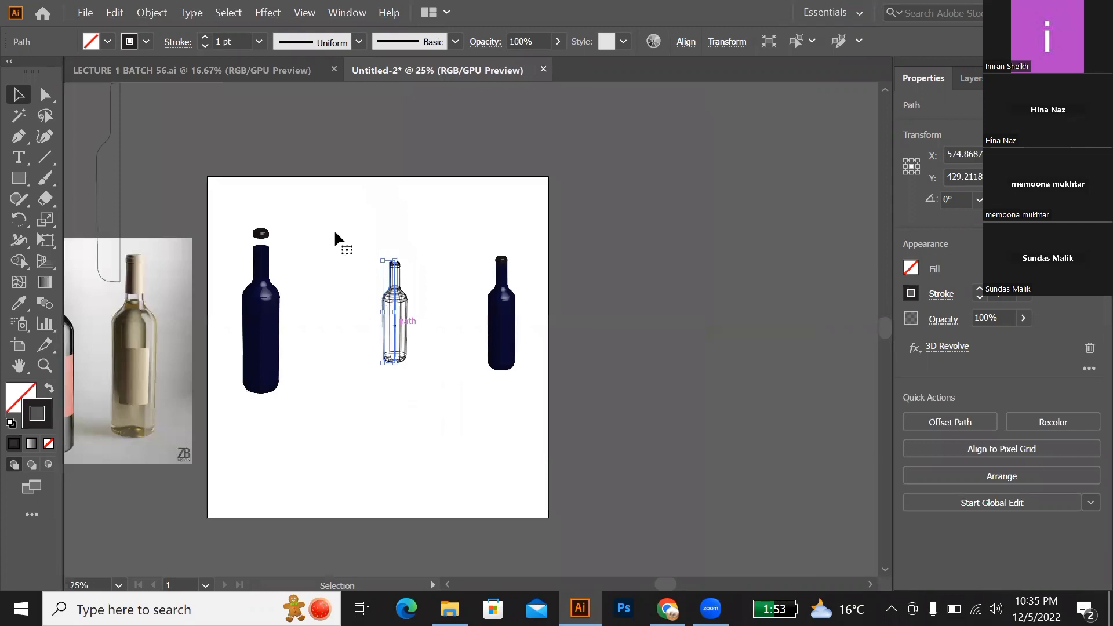
left_click(334, 232)
Step: Add the title text "PRODUCT VISUALIZATION" at 60 pt along the artboard's upper edge, above the bottles
left_click(18, 157)
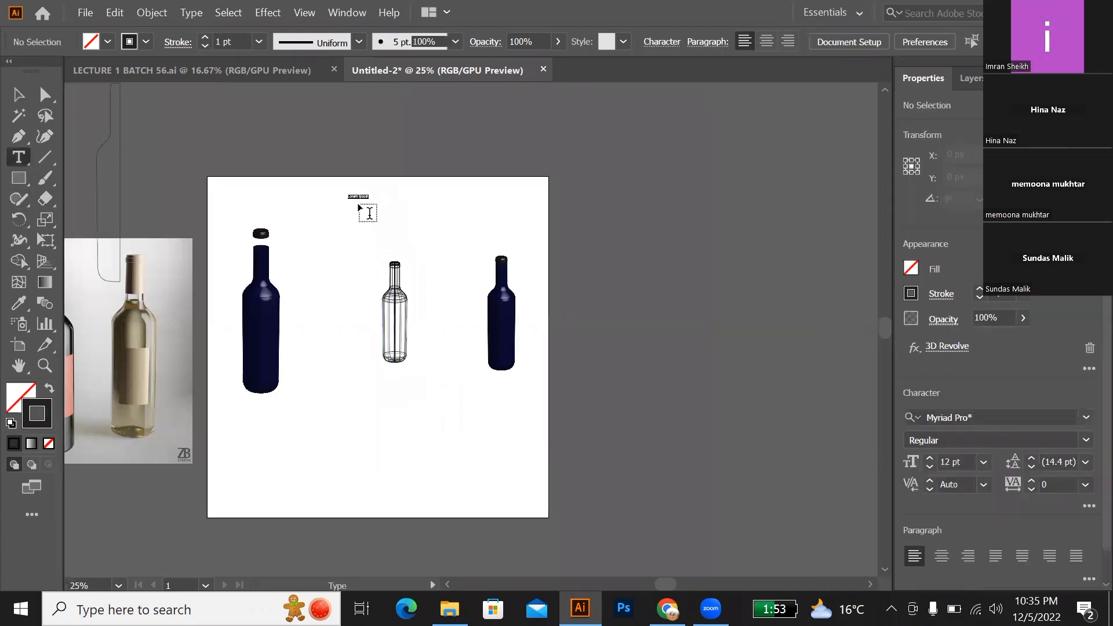
left_click(350, 199)
left_click(983, 462)
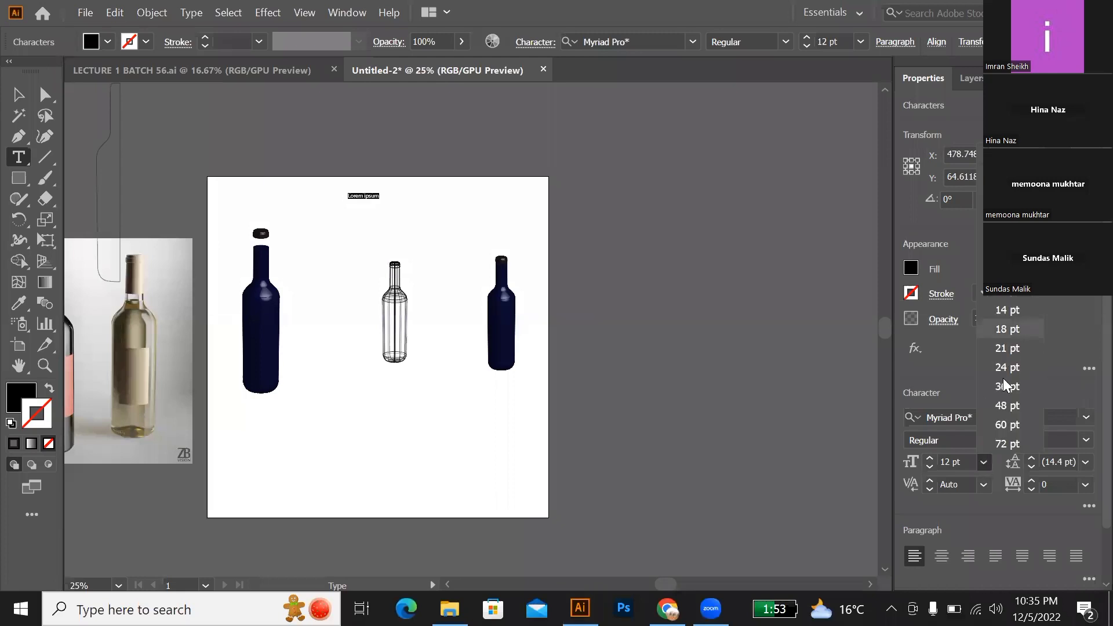
left_click(1001, 429)
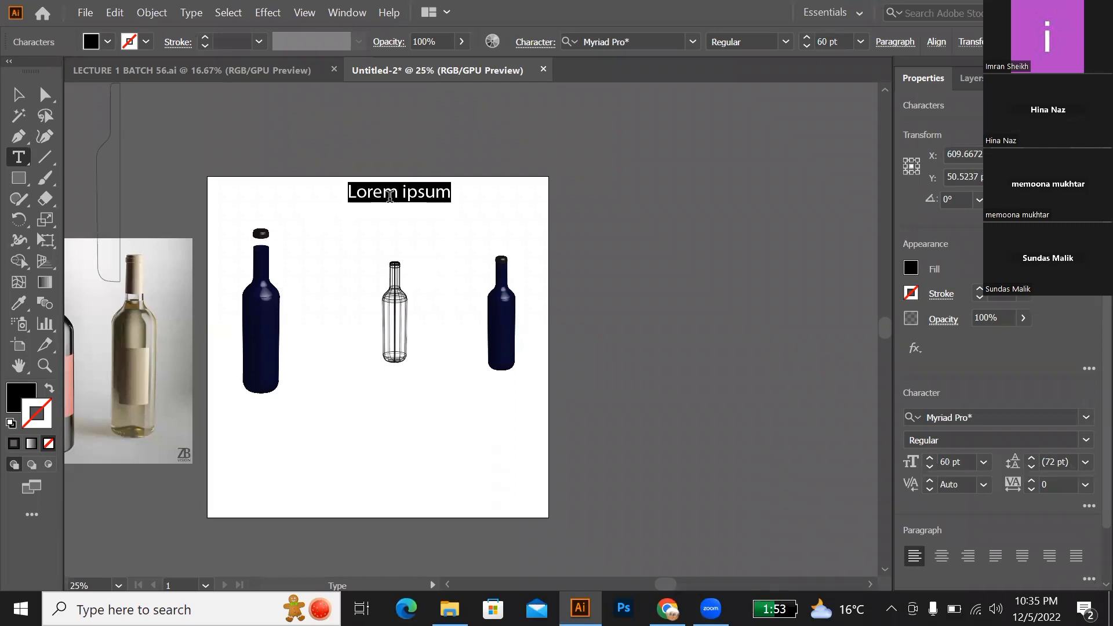
type("PRODUCT")
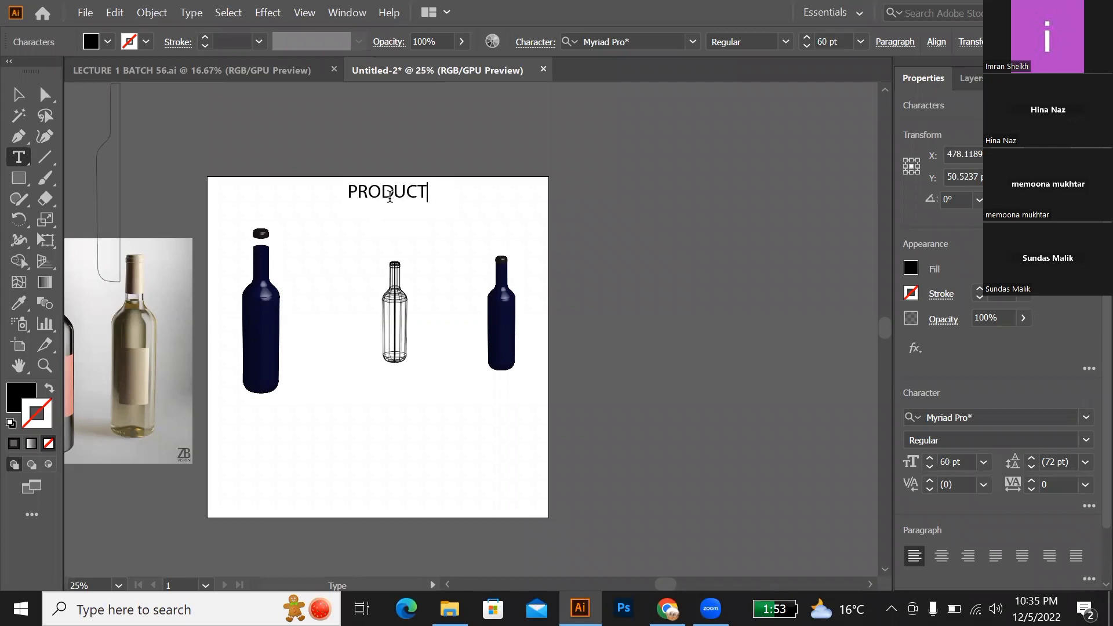
type(" VISUALIZA")
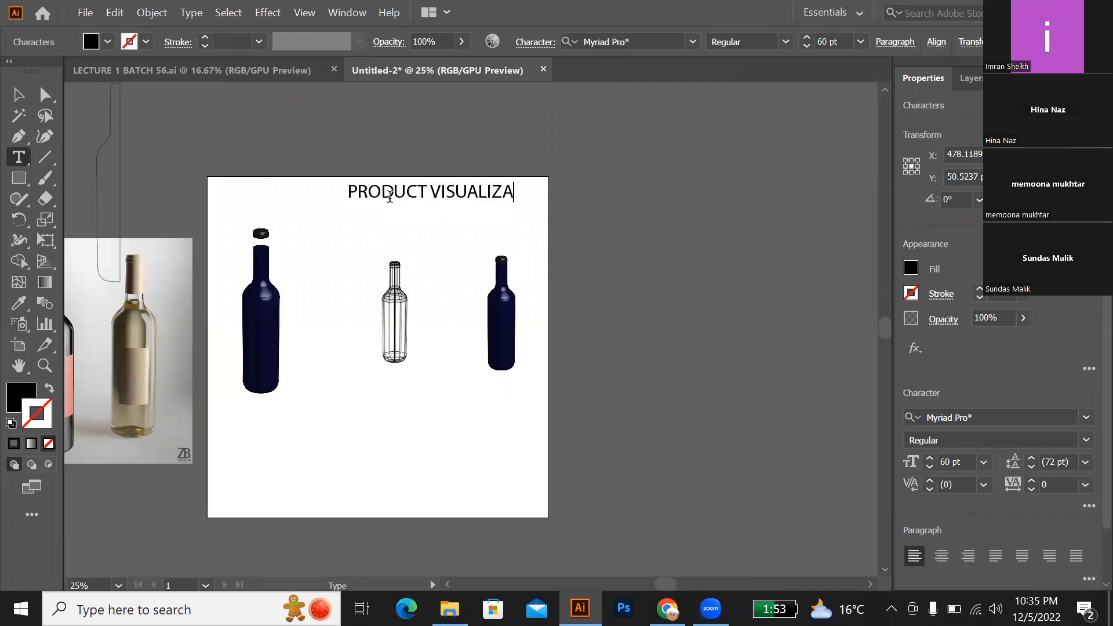
type("TION")
Step: Set the word VISUALIZATION in the title to Palatino Linotype Bold and deselect the text
left_click_drag(424, 194, 339, 194)
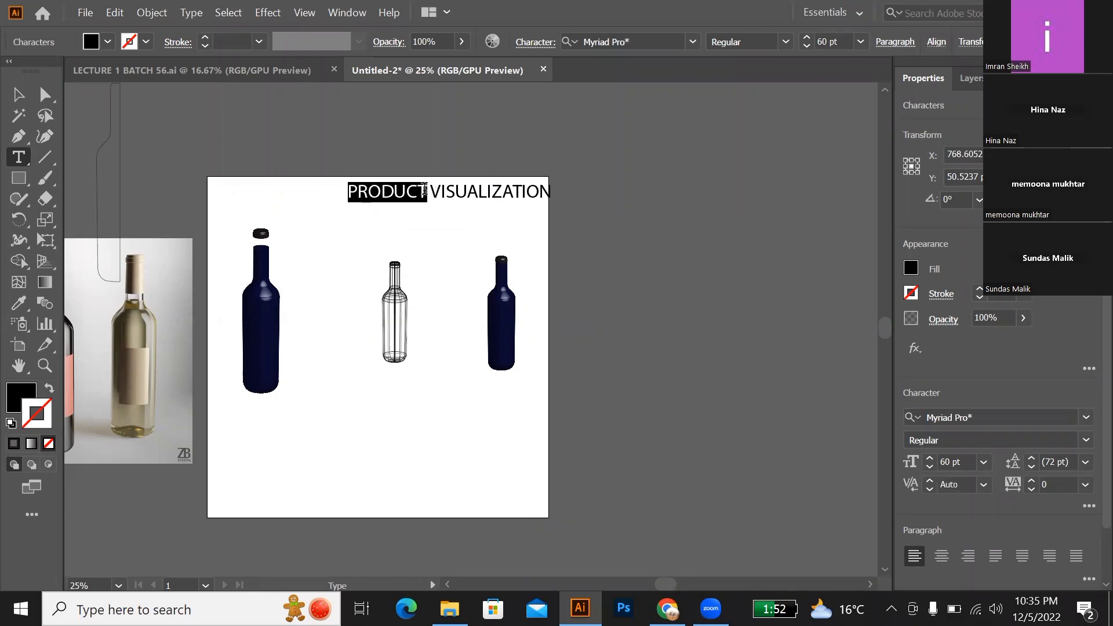
double_click(498, 187)
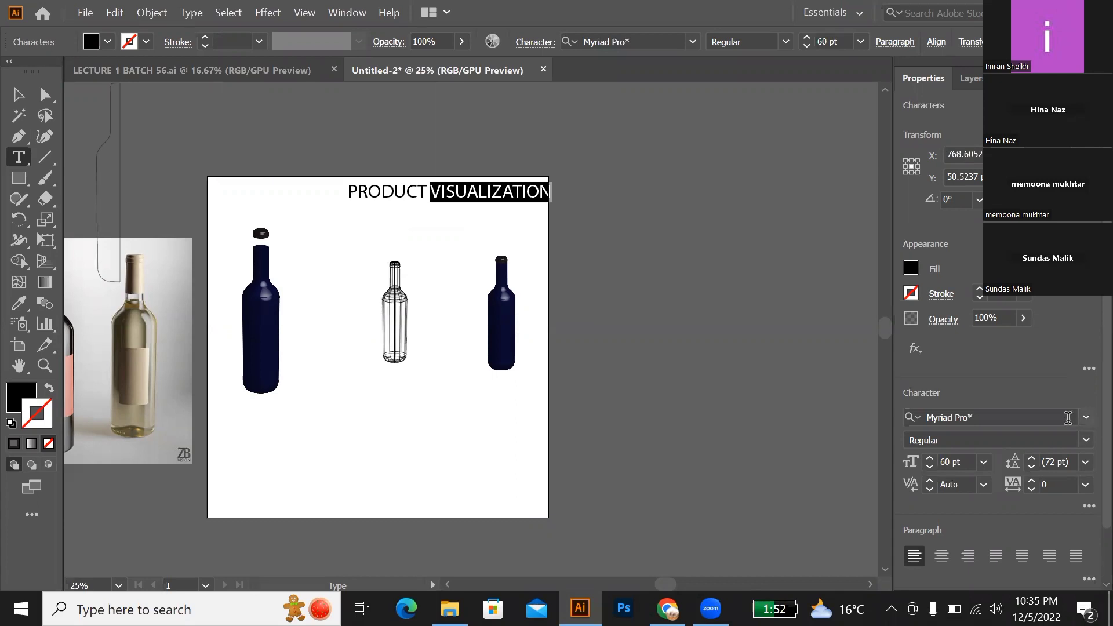
left_click(1068, 418)
scroll(918, 565, "down", 1)
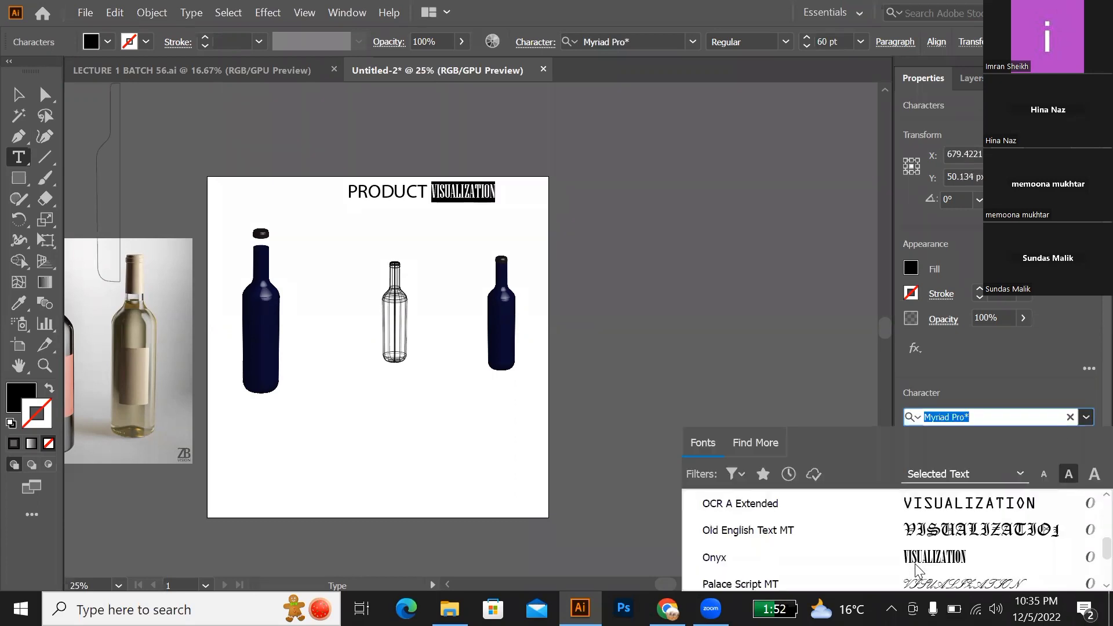
scroll(917, 571, "down", 1)
left_click(917, 531)
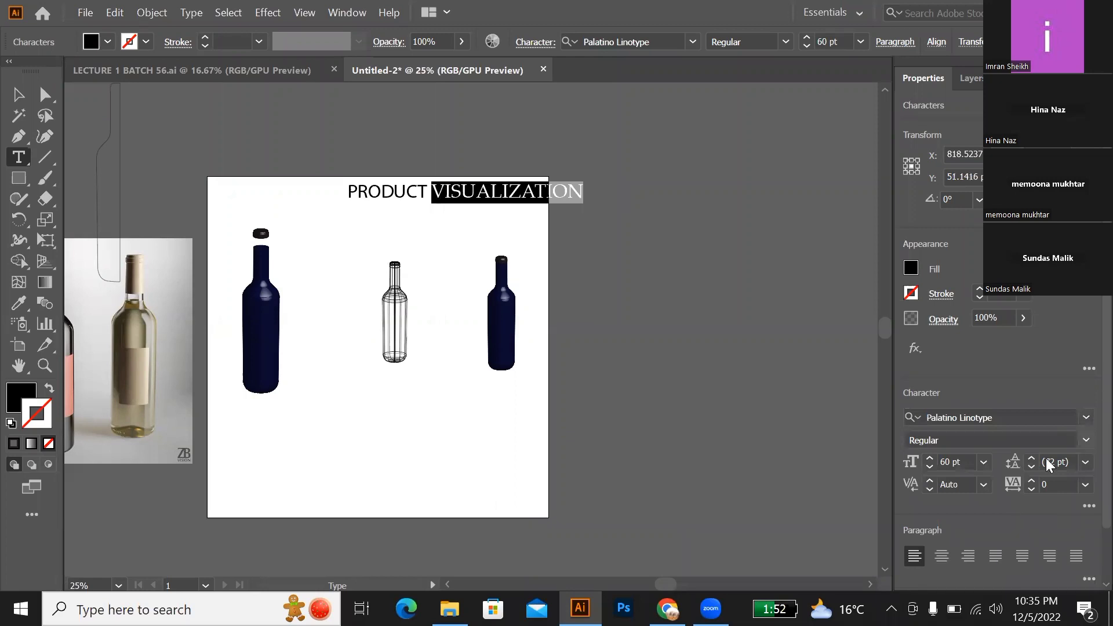
left_click(1086, 444)
left_click(932, 497)
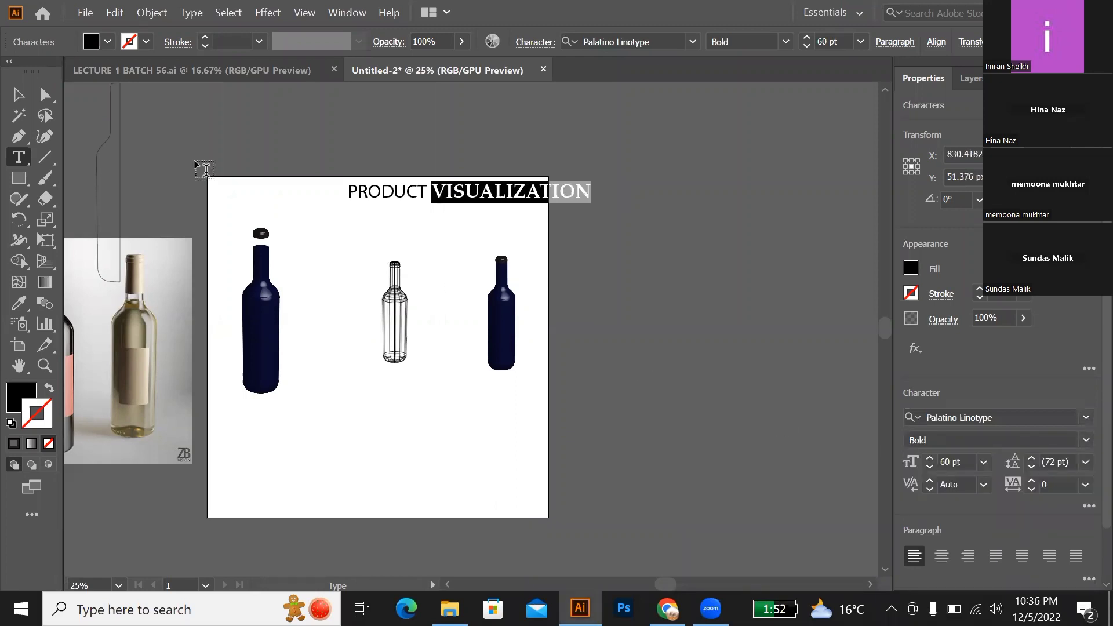
left_click(18, 94)
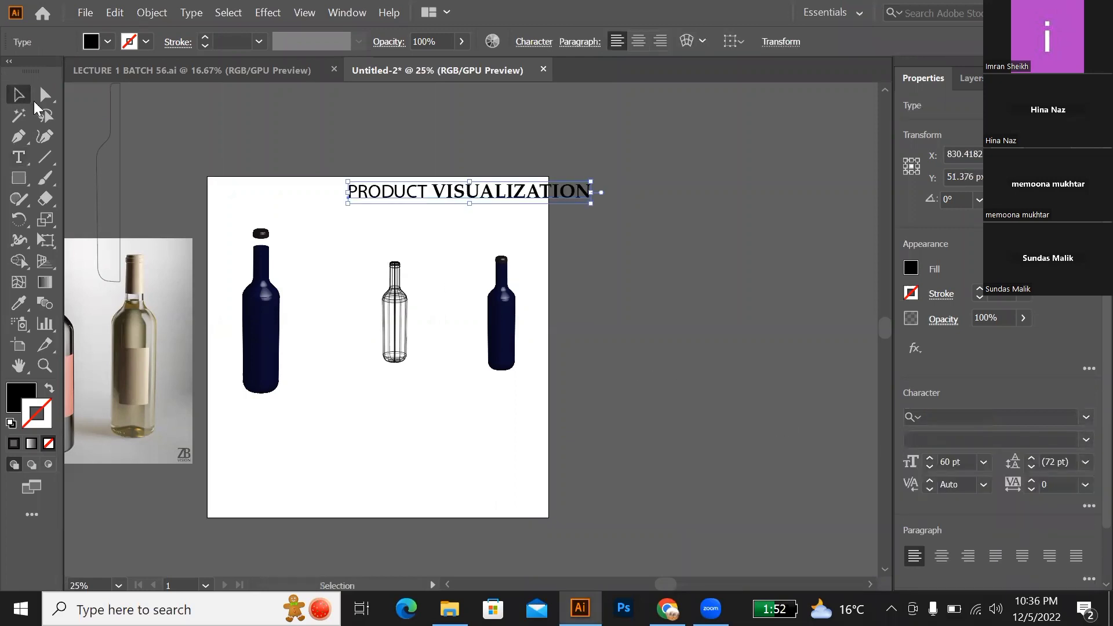
left_click(427, 233)
Step: Draw a rectangle covering the word VISUALIZATION and fill it with dark navy 100D3A
key("m")
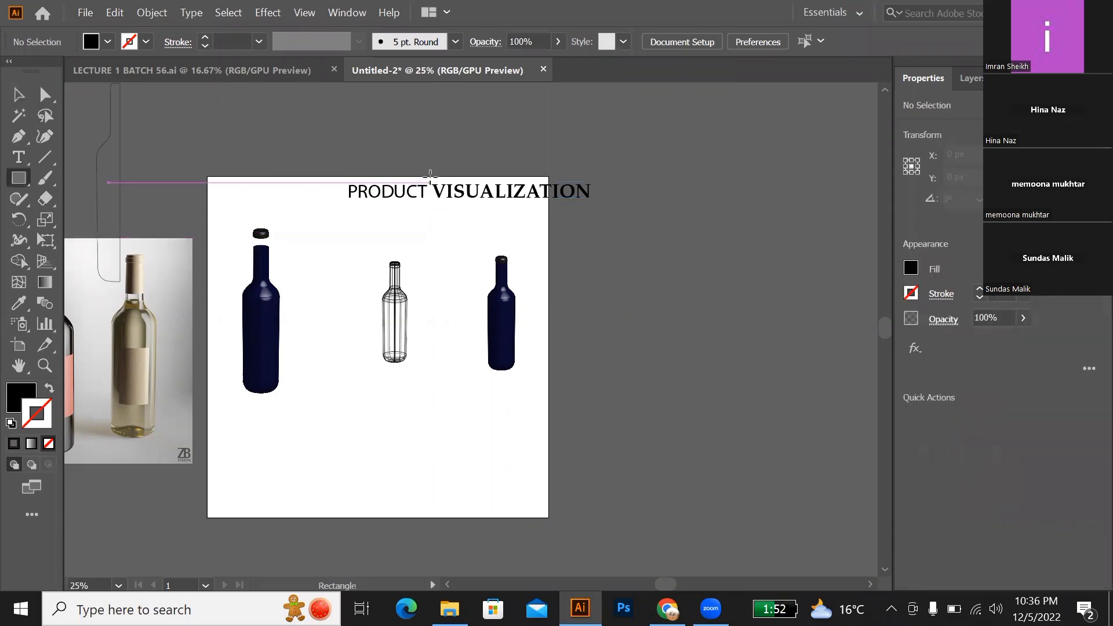
left_click_drag(430, 177, 595, 204)
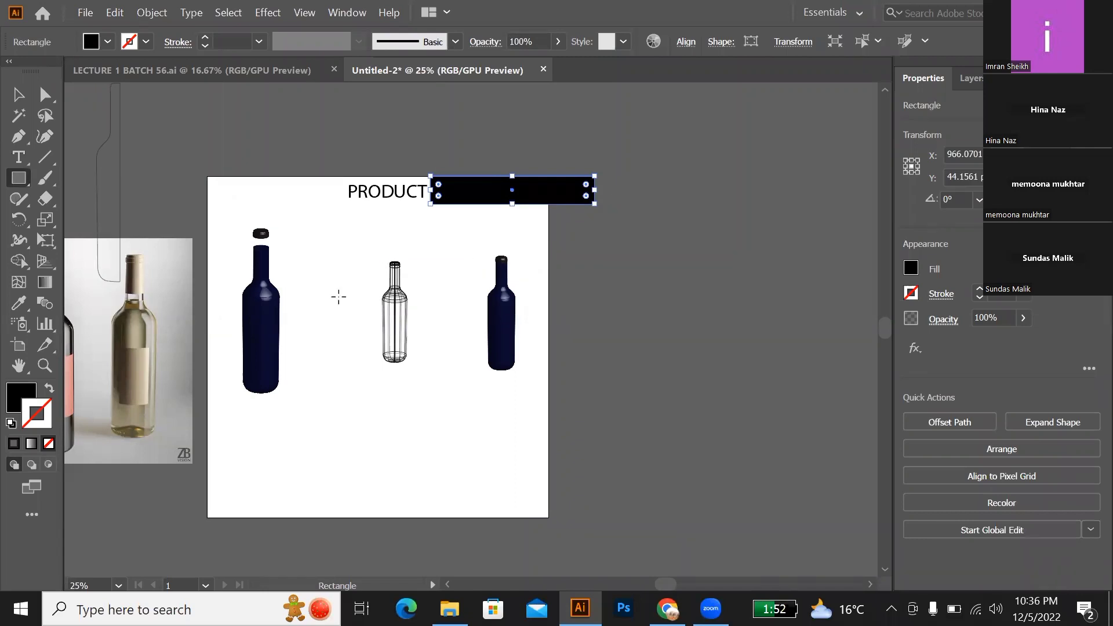
left_click(14, 396)
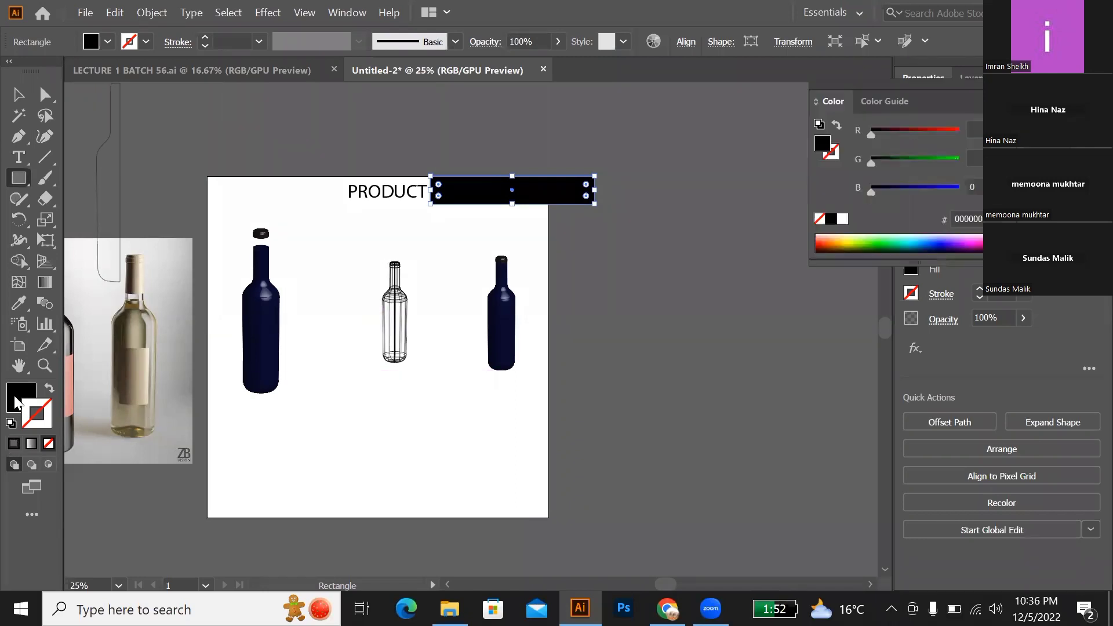
double_click(21, 391)
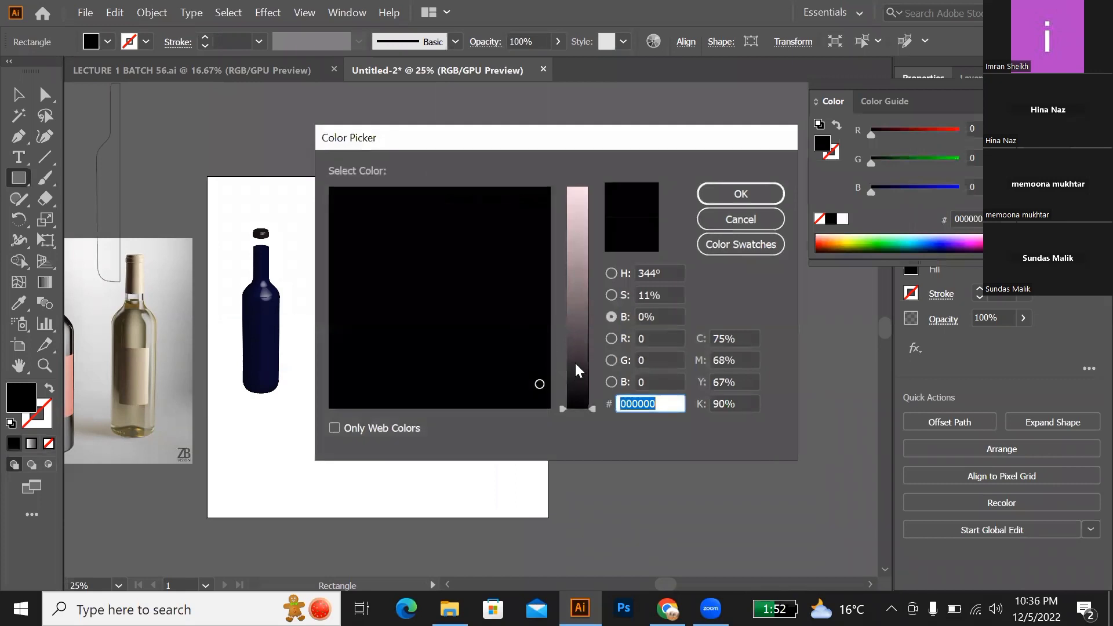
left_click_drag(579, 371, 480, 236)
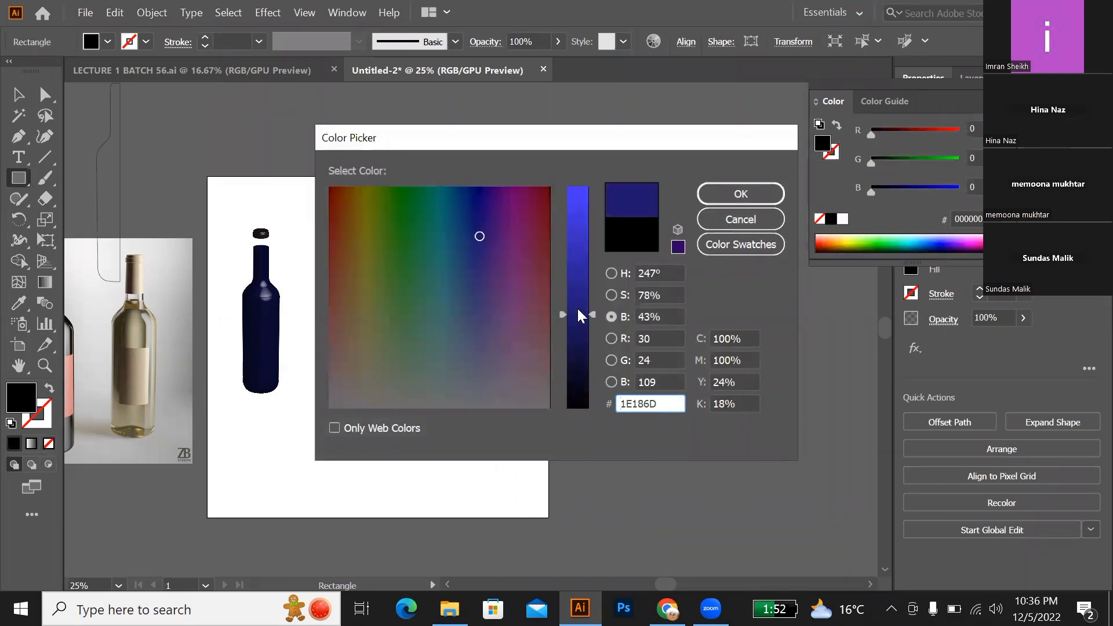
left_click_drag(579, 315, 582, 359)
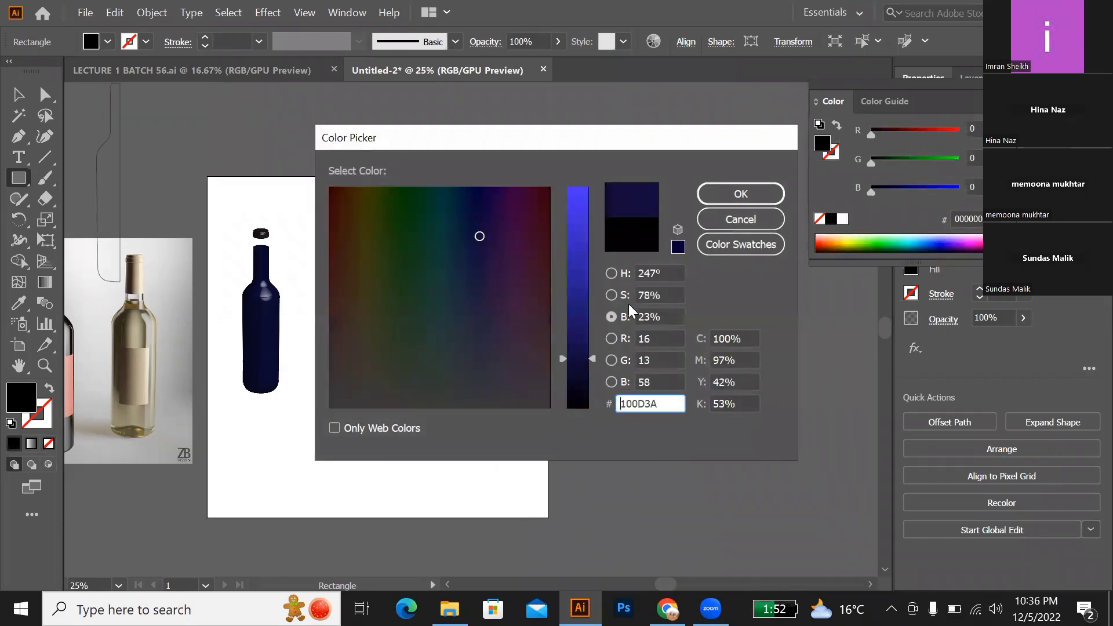
left_click(725, 199)
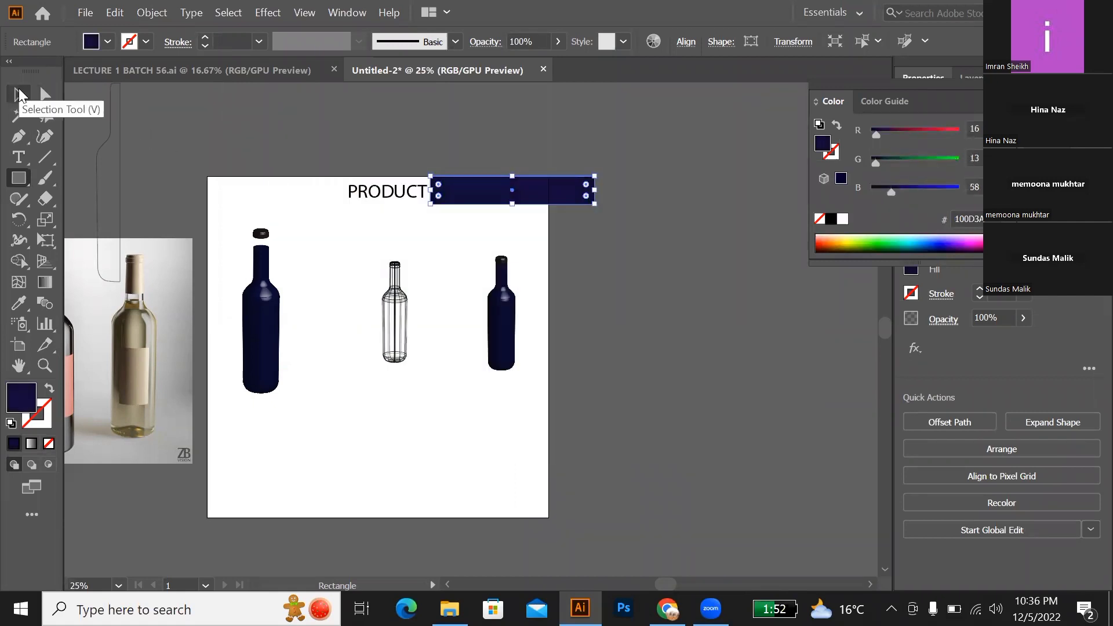
Step: Send the navy rectangle behind the title and recolour the word VISUALIZATION to near-white FFF8F9
key("ctrl+[")
key("t")
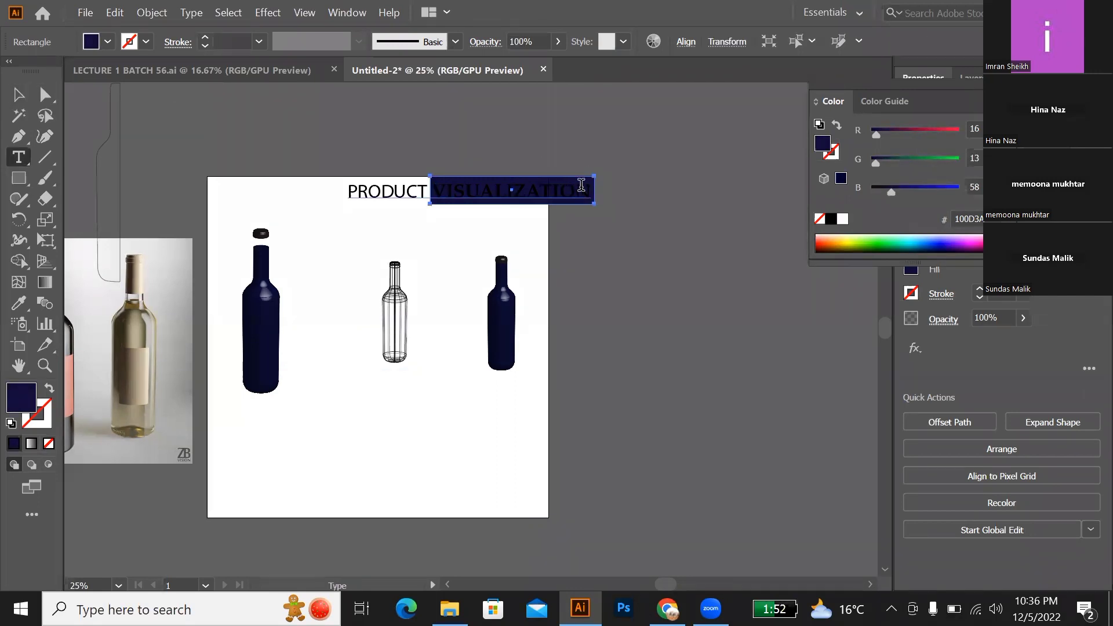
left_click_drag(591, 195, 366, 219)
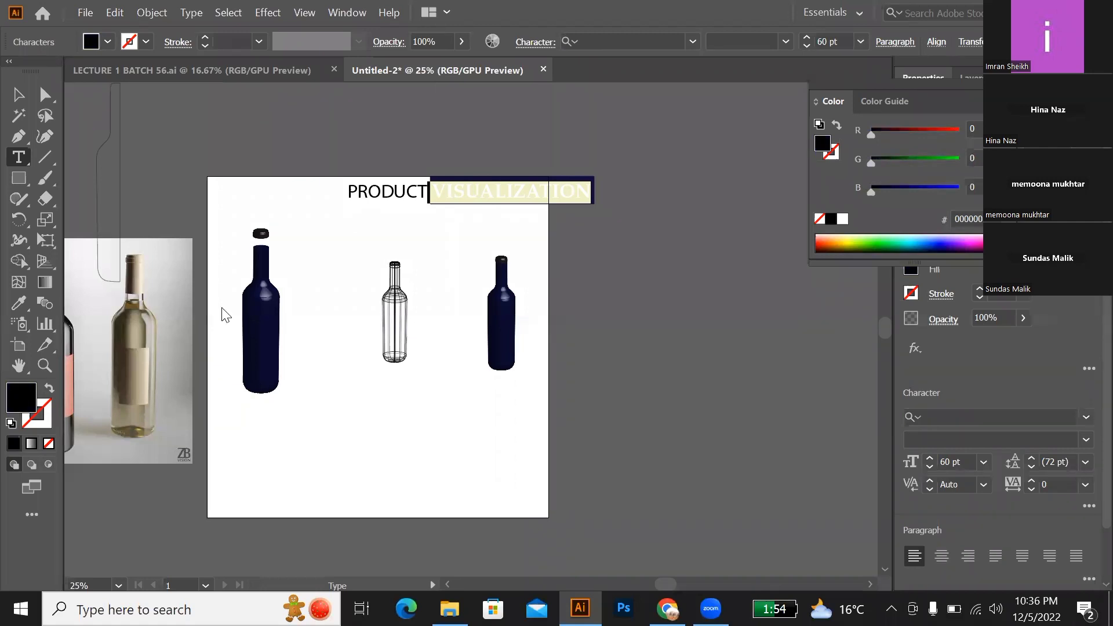
double_click(21, 397)
left_click(570, 275)
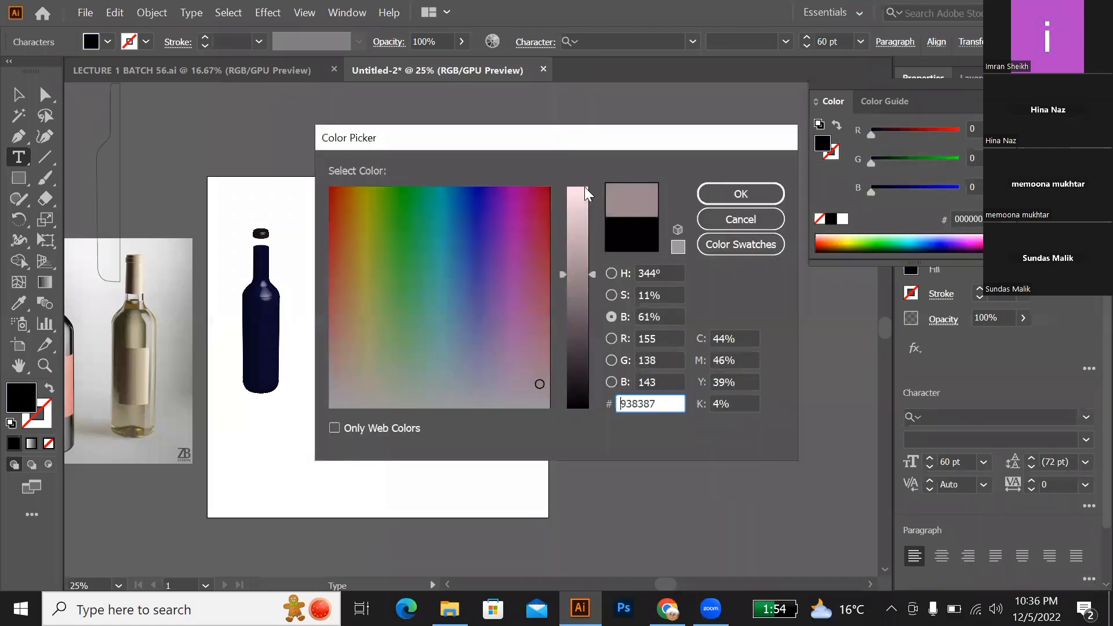
left_click(585, 187)
left_click_drag(539, 384, 547, 403)
left_click(732, 195)
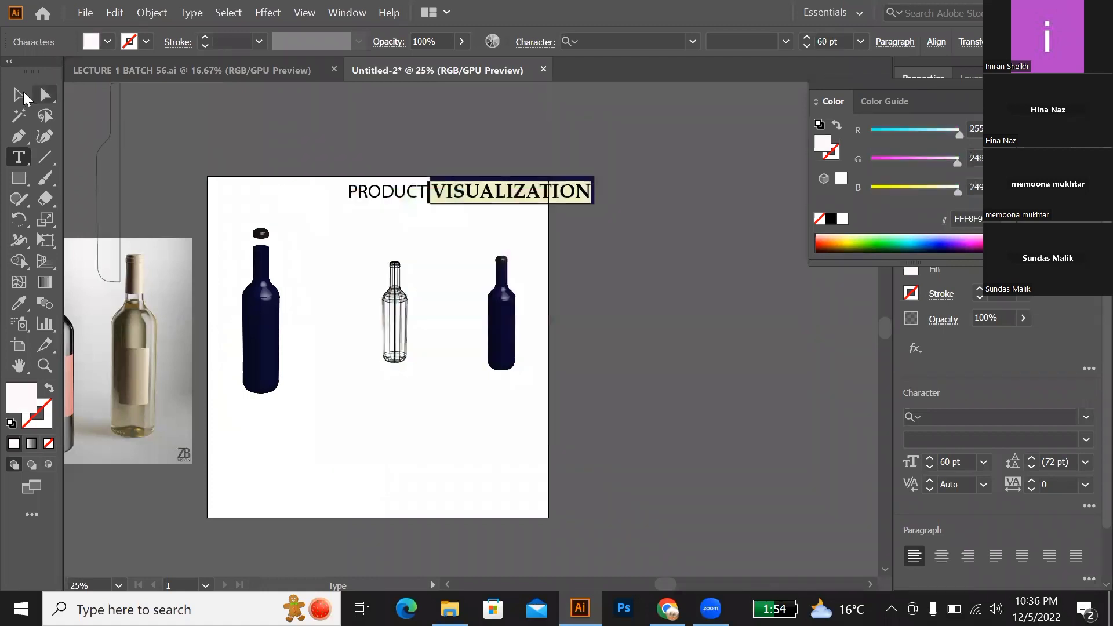
Step: Scale the title and its navy rectangle down together, centre them near the artboard's upper edge, and clear the selection
left_click(19, 96)
left_click_drag(304, 174, 477, 191)
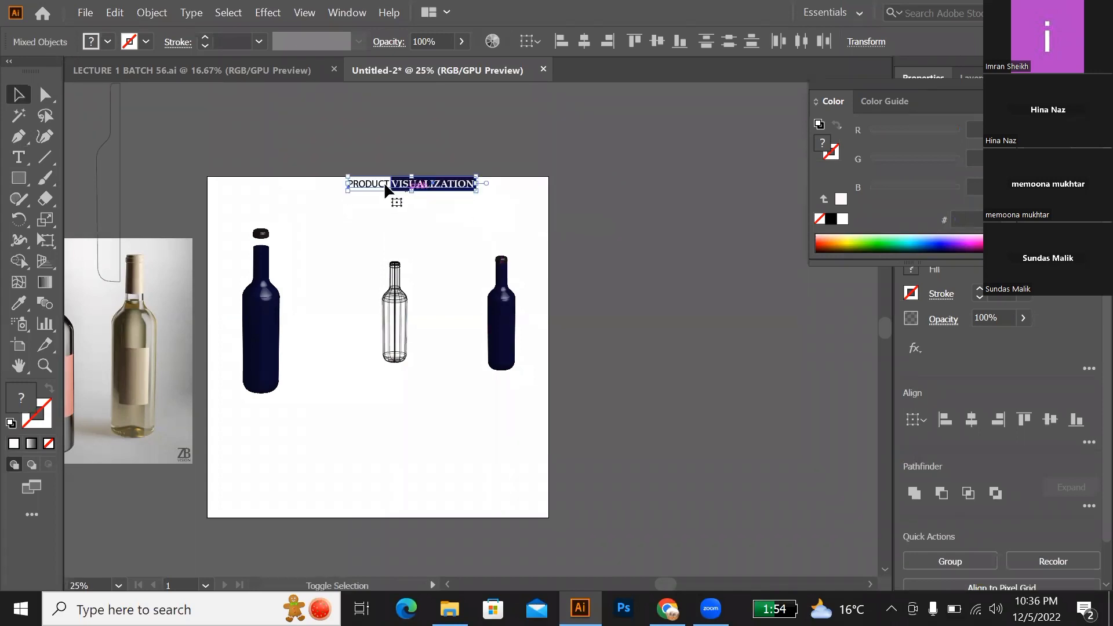
left_click_drag(406, 183, 406, 205)
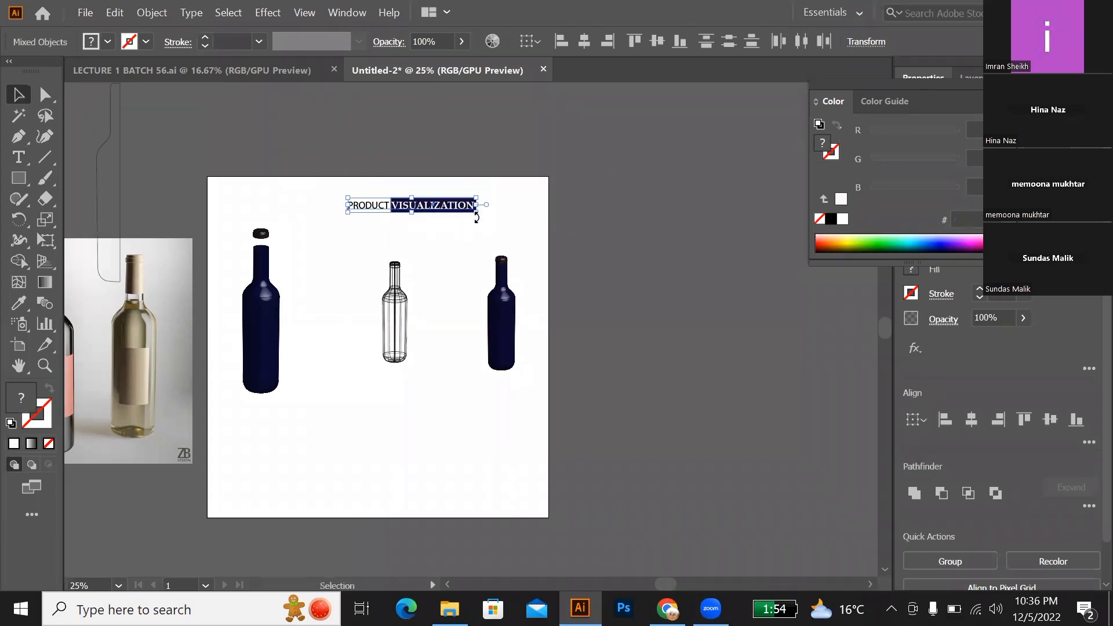
left_click_drag(476, 217, 435, 207)
left_click(458, 248)
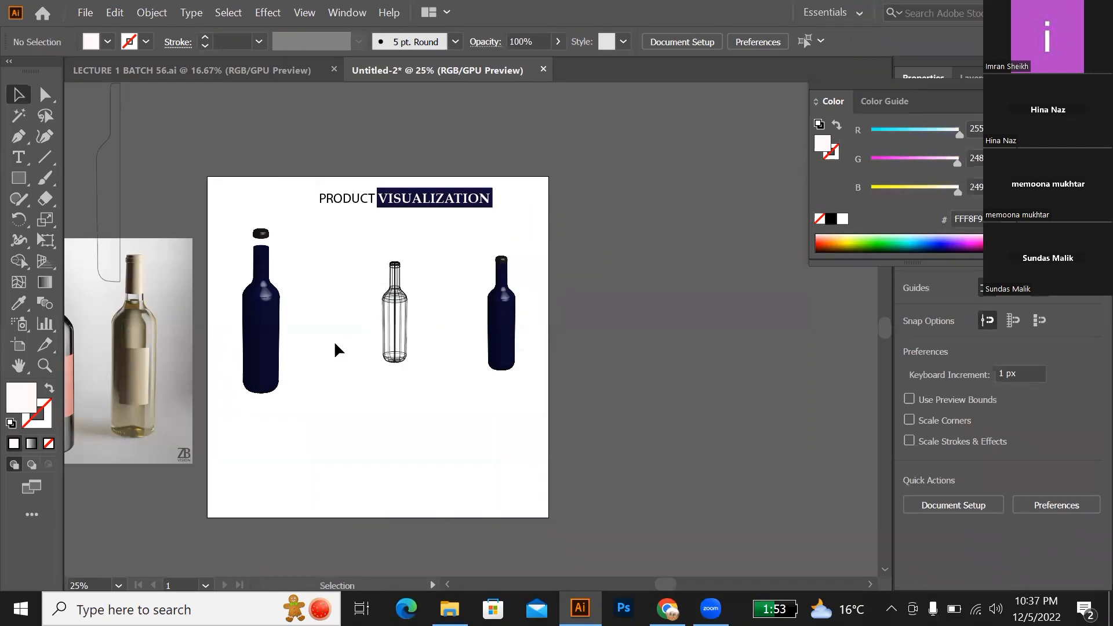
scroll(334, 340, "down", 1)
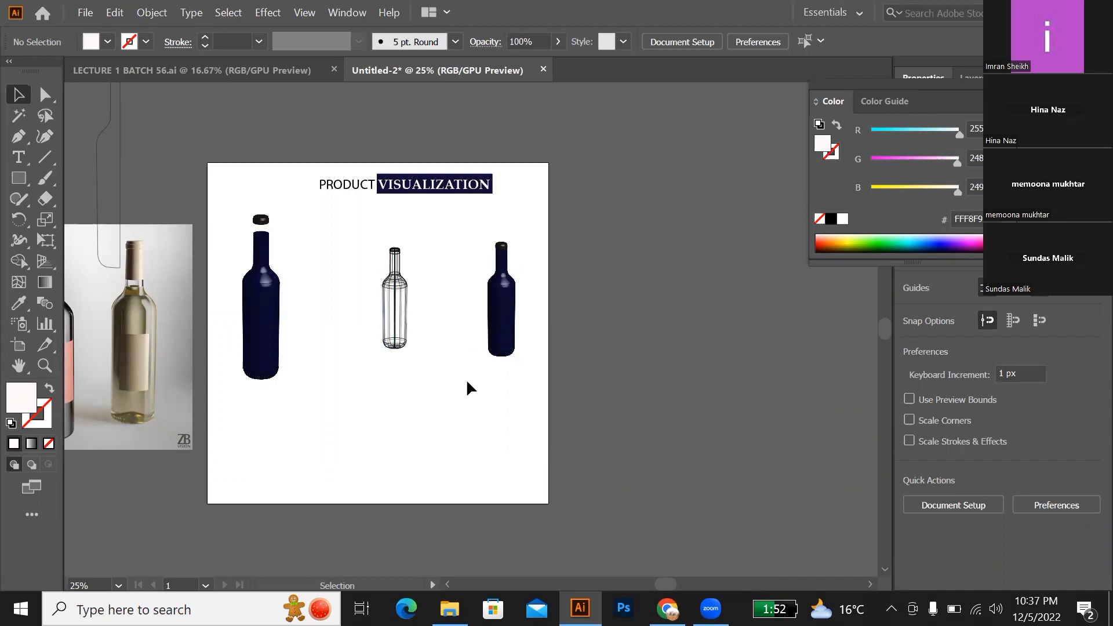
Step: Duplicate the navy bottle at the artboard's right side straight down toward the lower right corner
scroll(468, 382, "down", 1)
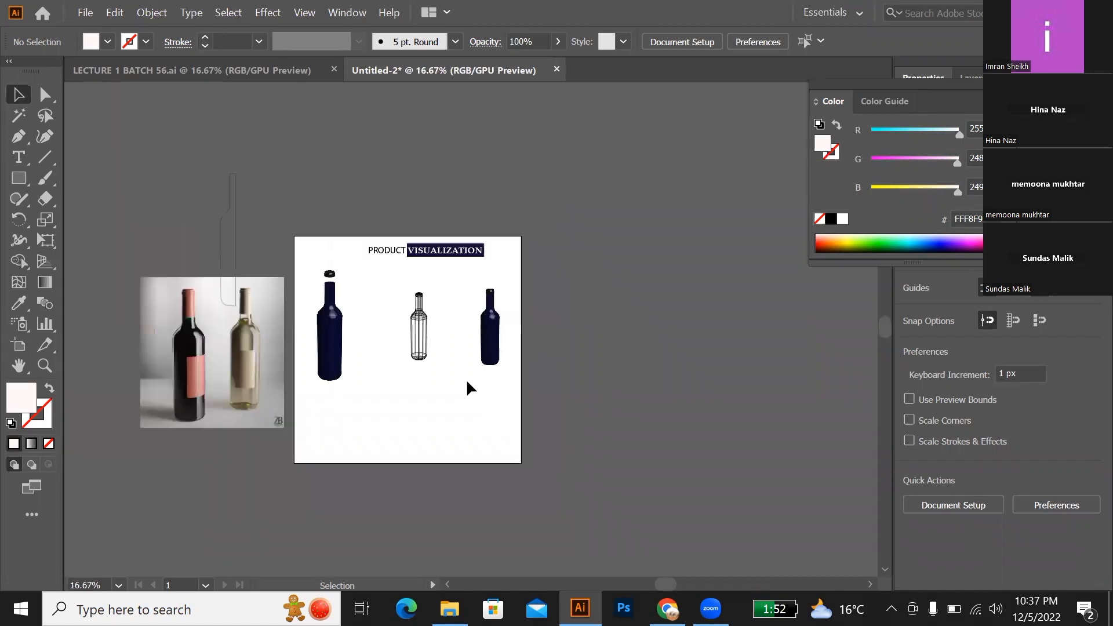
scroll(467, 382, "up", 2)
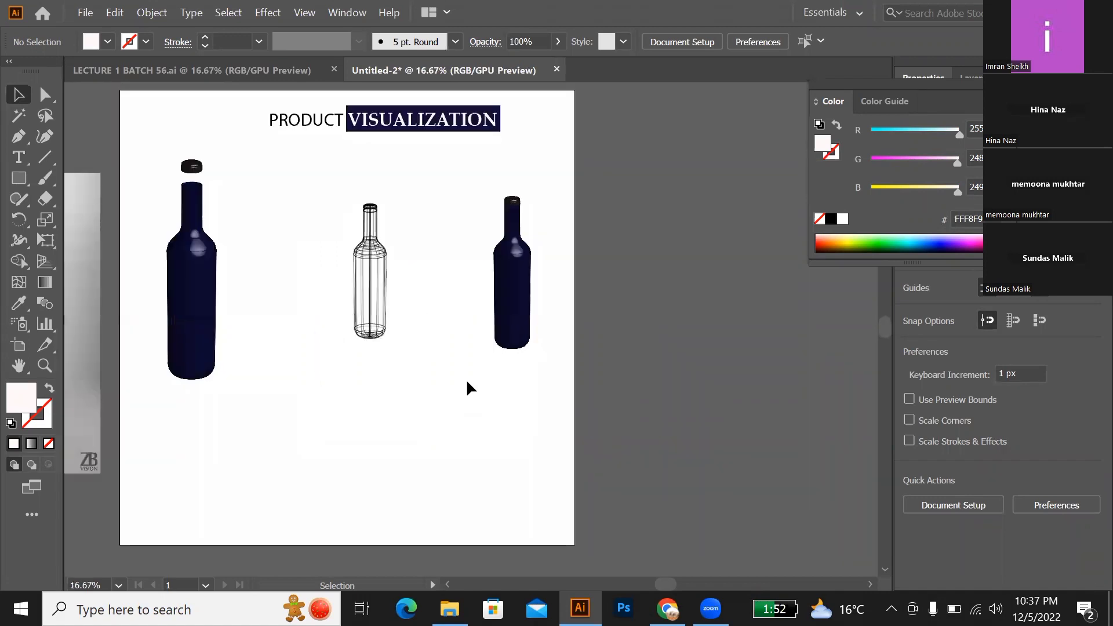
scroll(499, 218, "up", 7)
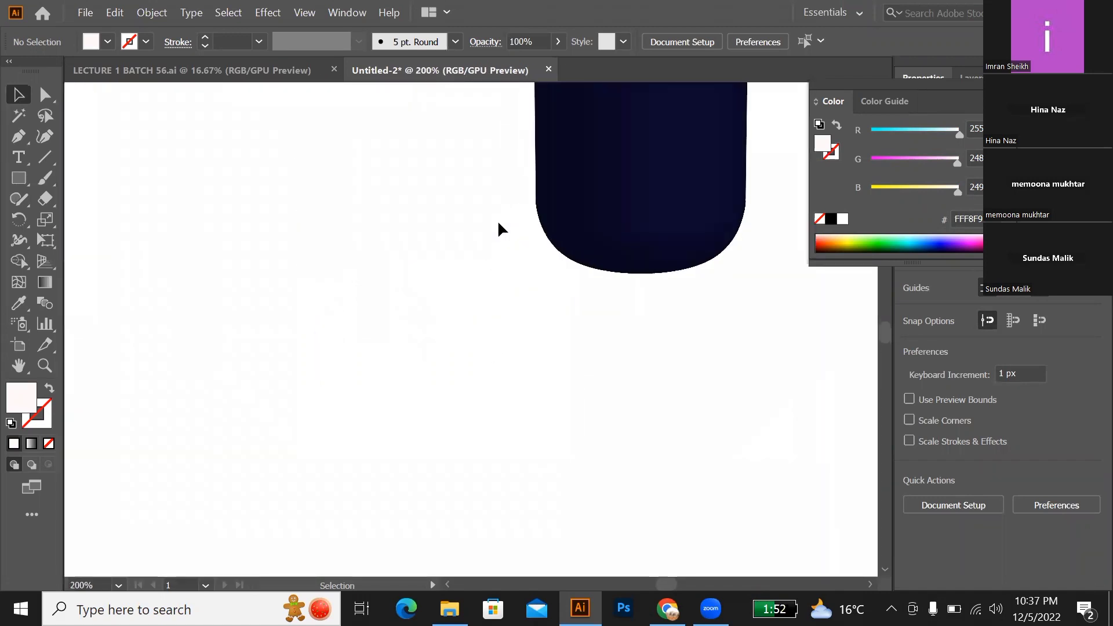
scroll(499, 227, "down", 4)
scroll(494, 222, "down", 3)
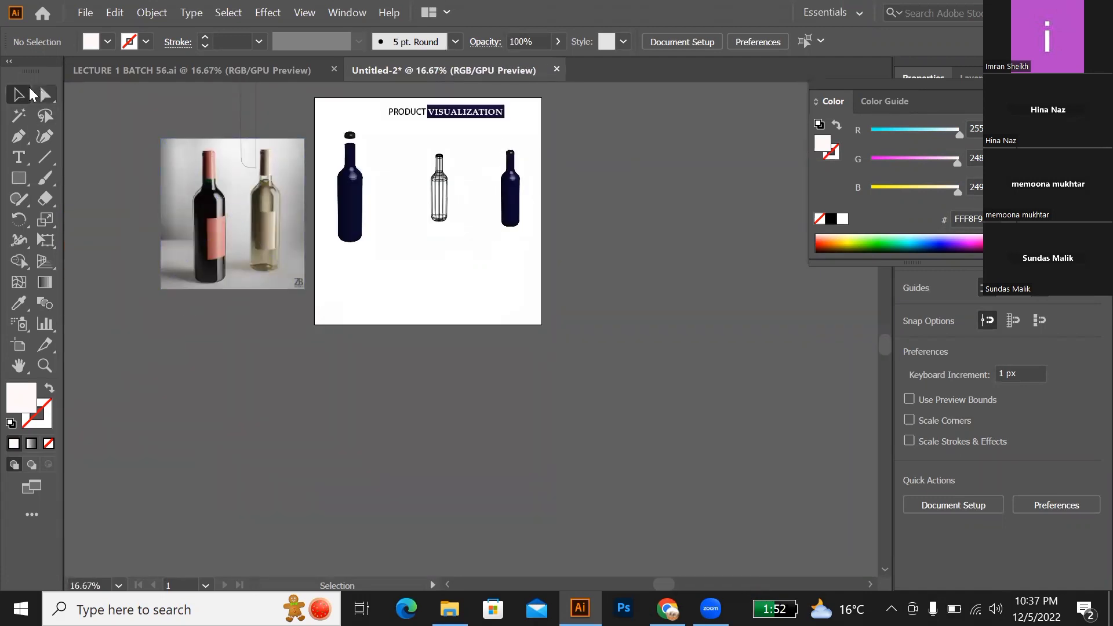
left_click_drag(480, 145, 507, 306)
left_click(510, 214)
scroll(507, 306, "up", 3)
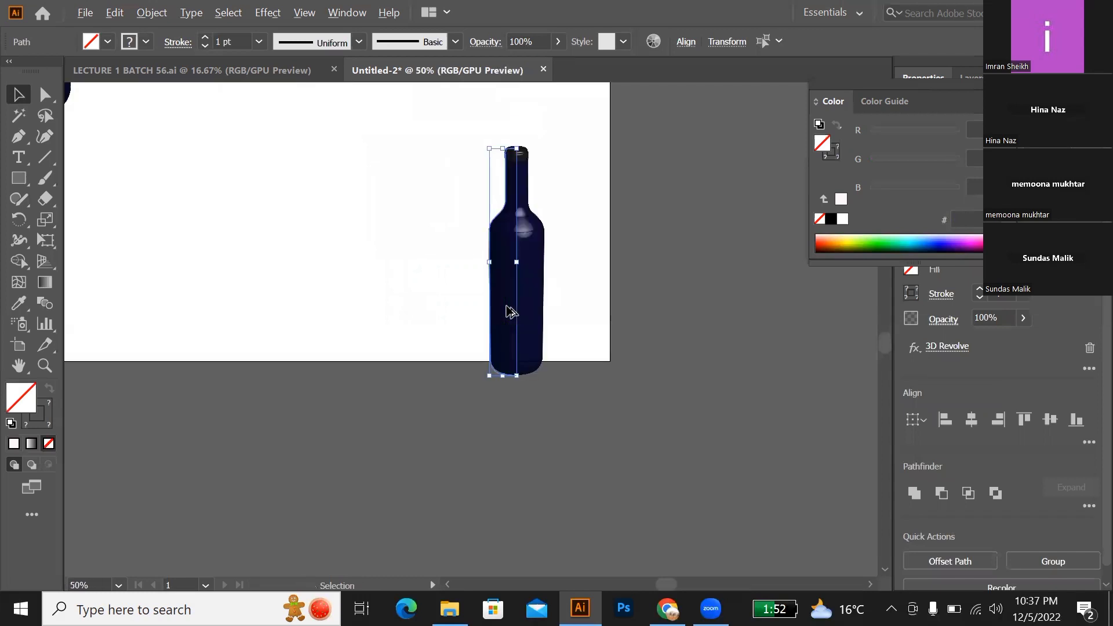
Step: Move the copied bottle up and slightly right so it sits fully inside the artboard's lower right corner
left_click(591, 249)
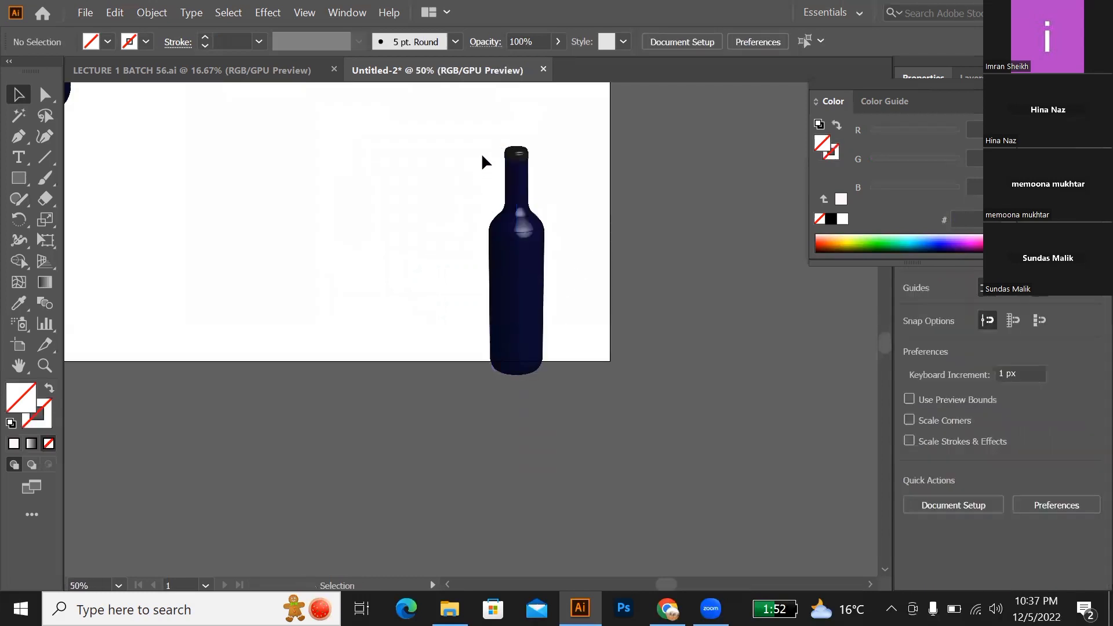
left_click_drag(479, 150, 562, 333)
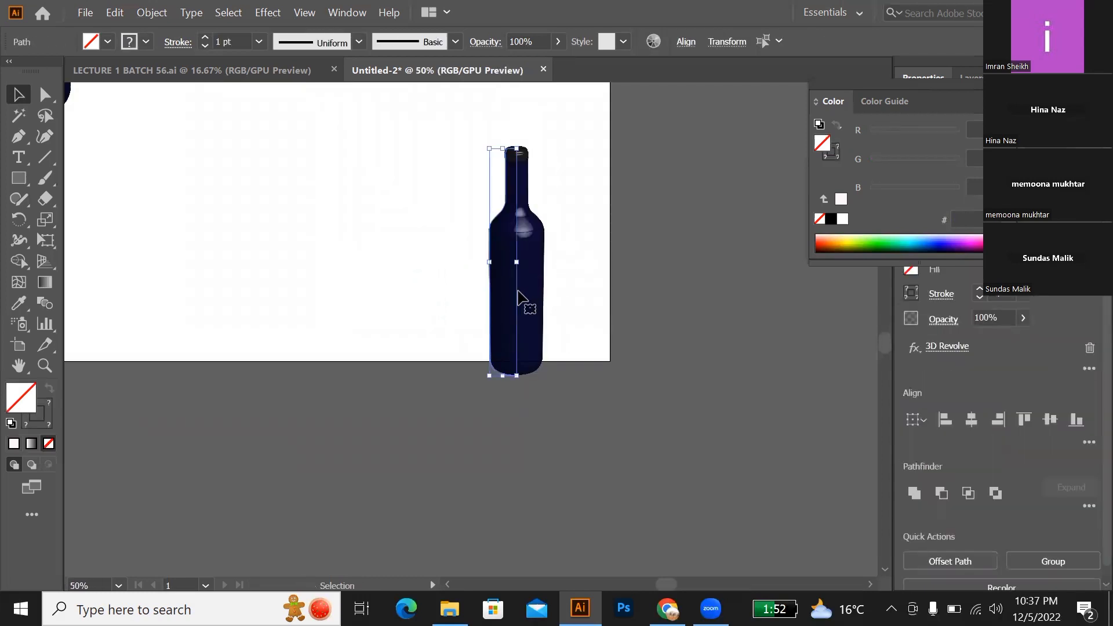
left_click_drag(518, 297, 531, 243)
left_click(605, 277)
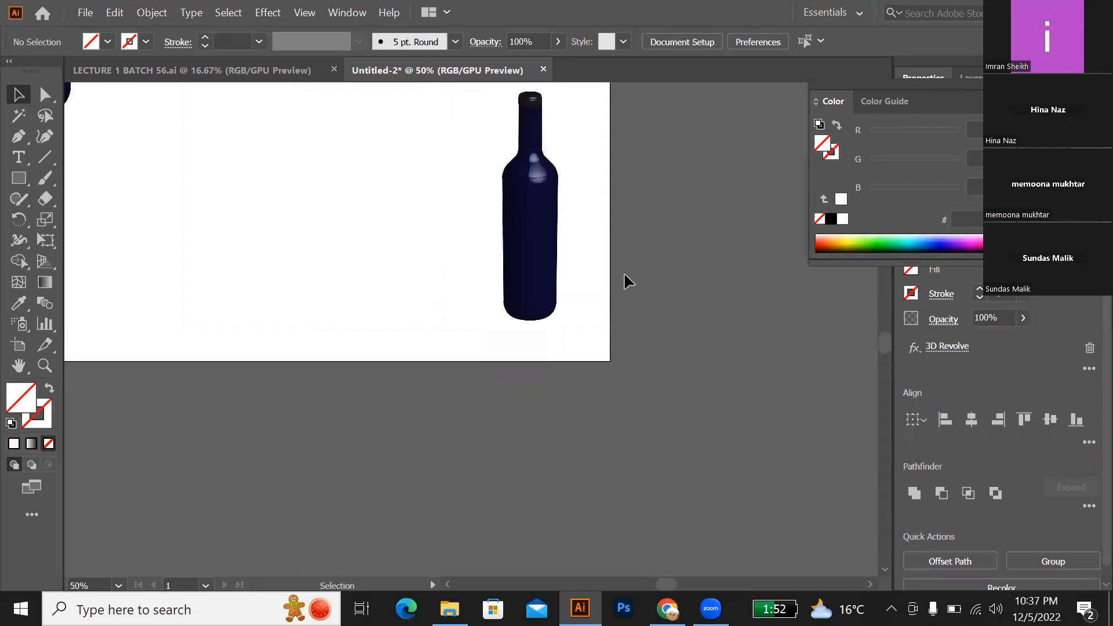
scroll(620, 273, "up", 2)
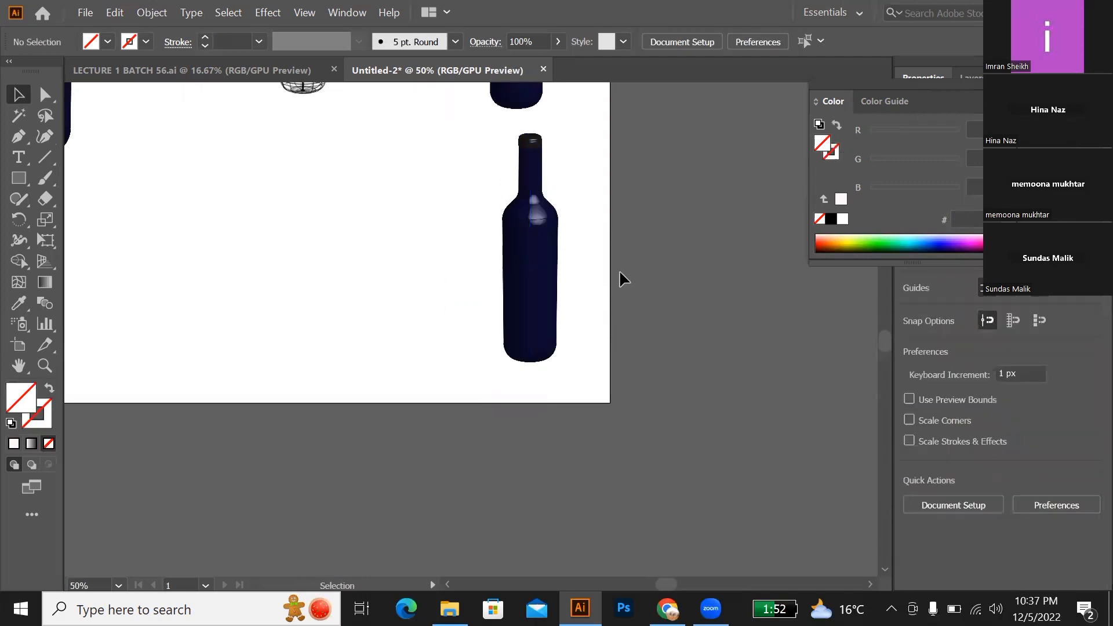
scroll(615, 287, "up", 1)
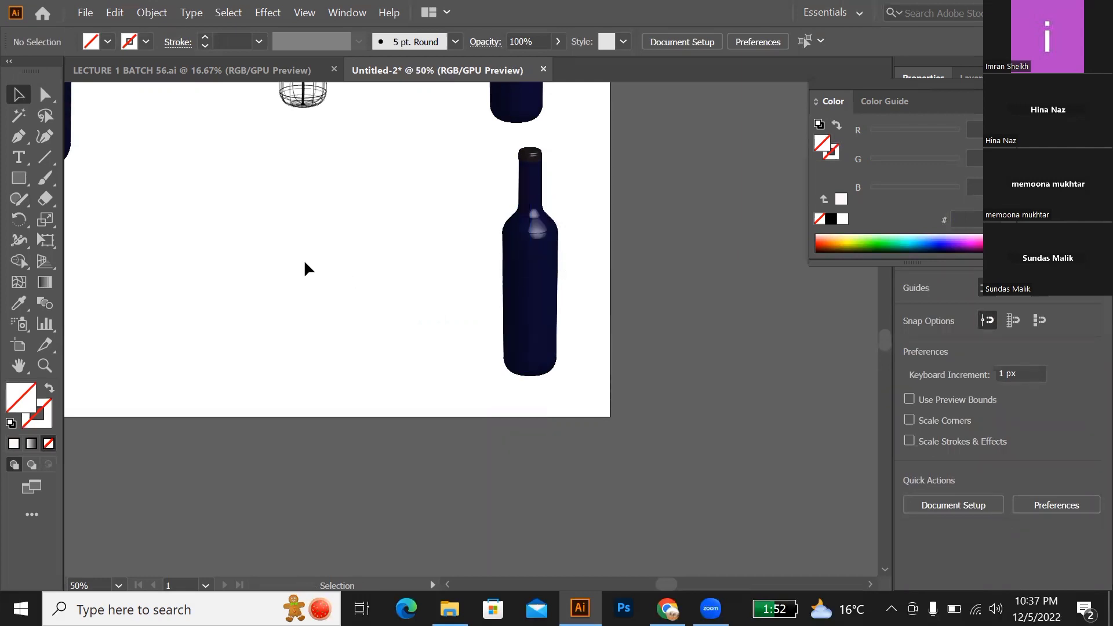
Step: Draw an upright rectangle on the empty area beside the copied bottle and round all four of its corners
left_click(19, 178)
left_click_drag(184, 183, 316, 350)
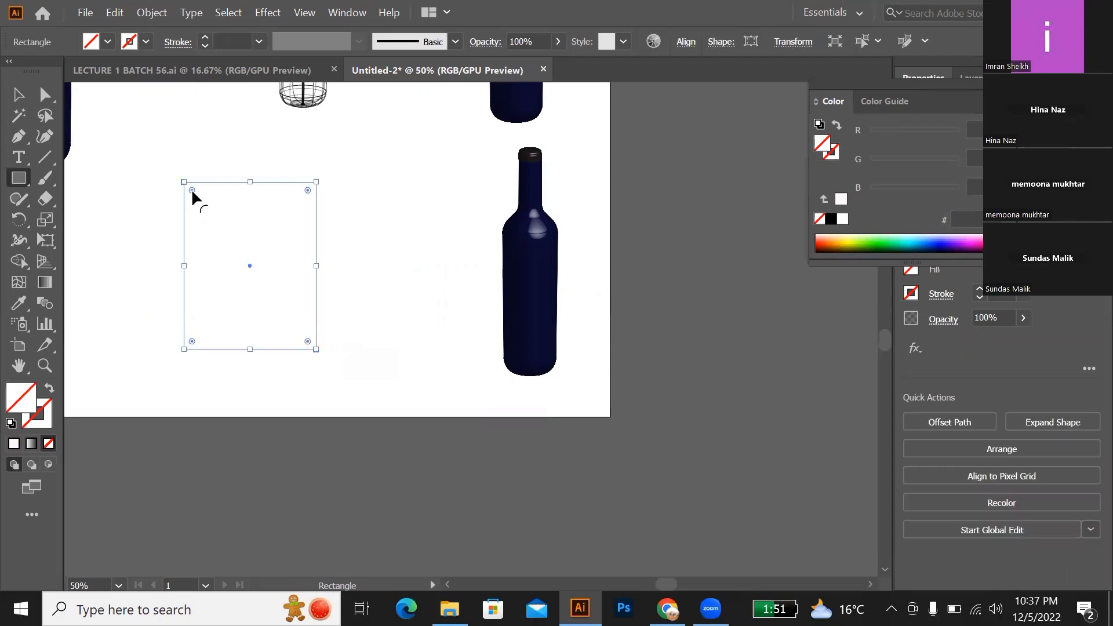
left_click_drag(191, 189, 203, 222)
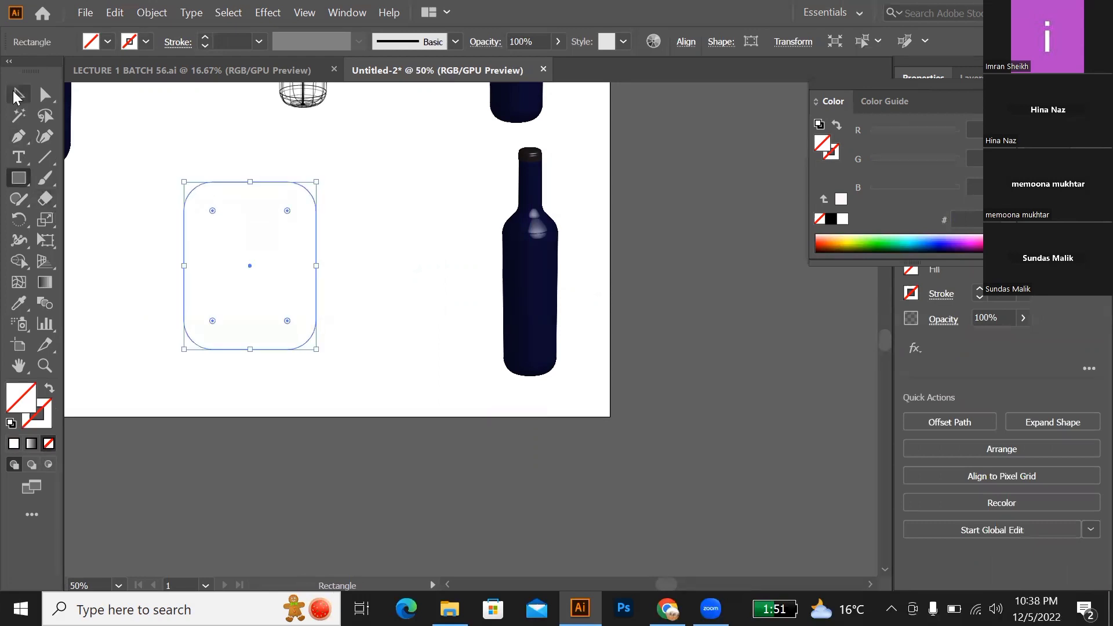
left_click(18, 95)
key("m")
left_click_drag(207, 168, 297, 196)
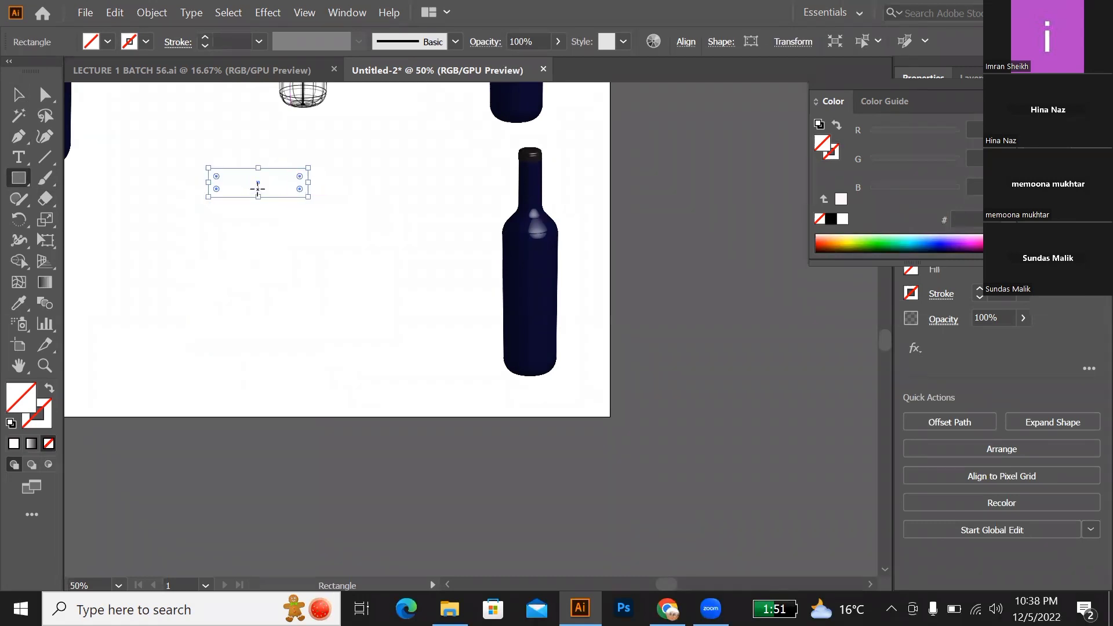
key("ctrl+z")
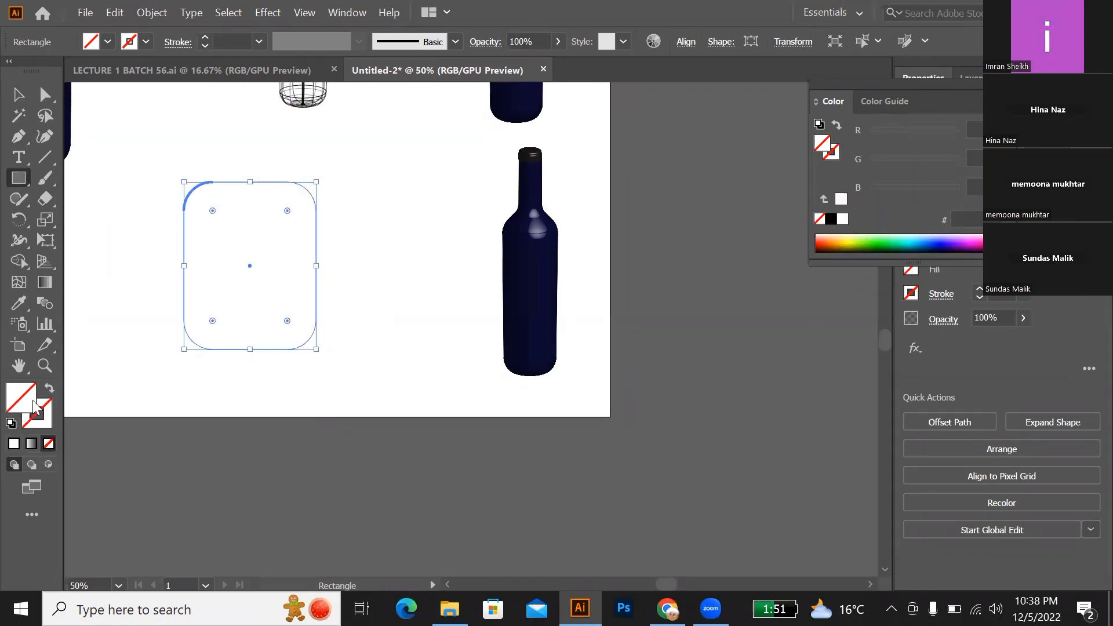
Step: Fill the rounded rectangle with light cyan 83FFFF and leave it without a stroke
double_click(48, 409)
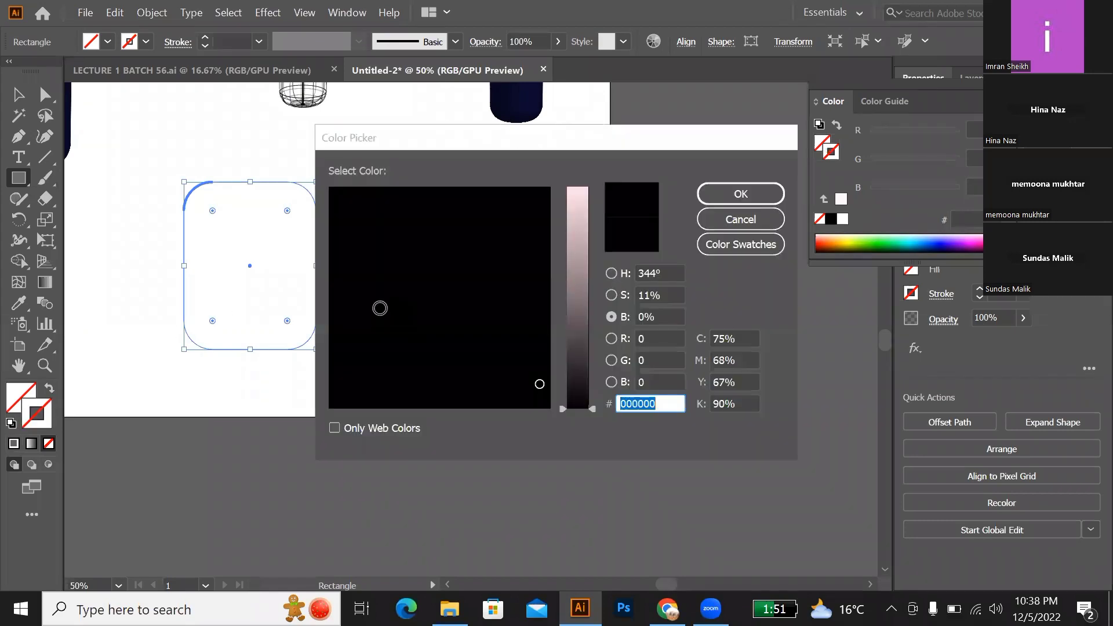
left_click(740, 194)
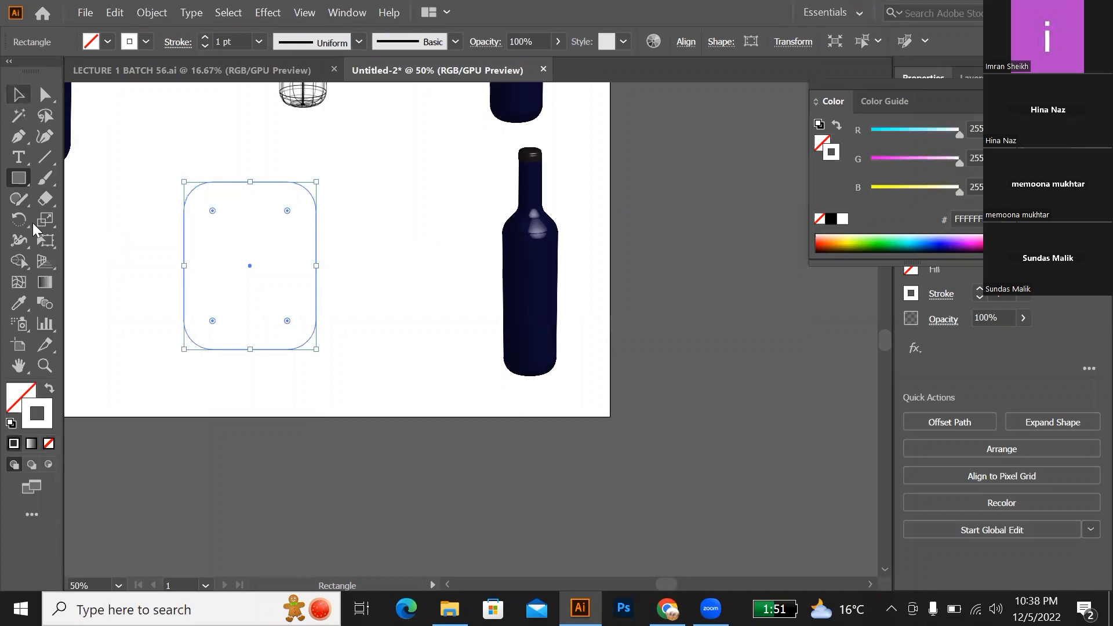
left_click(50, 389)
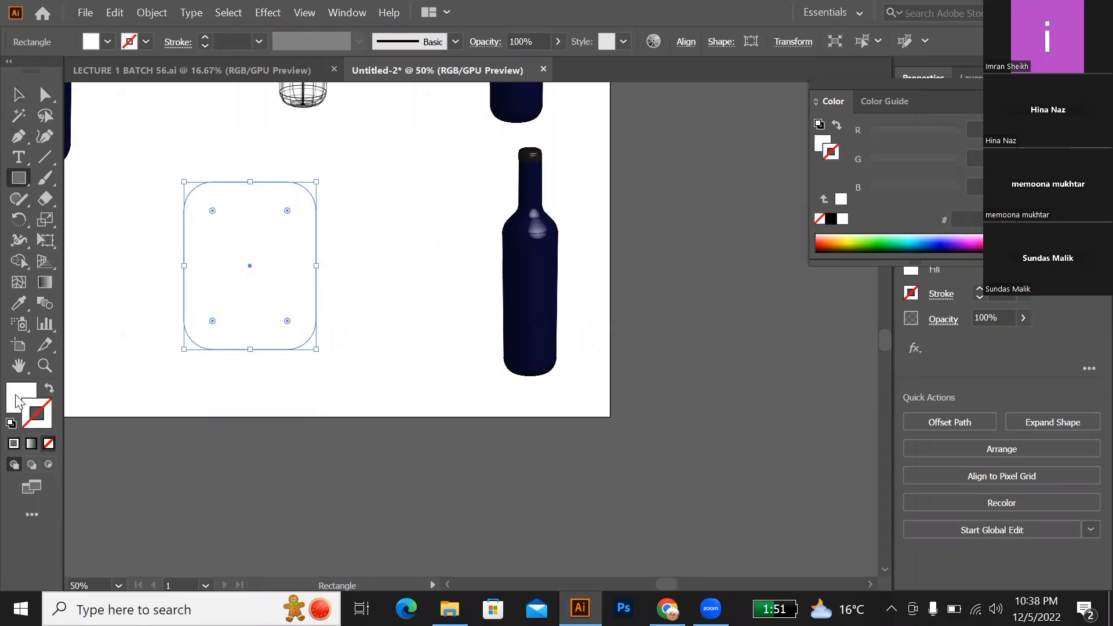
double_click(15, 400)
mouse_move(520, 321)
left_mouse_down()
mouse_move(522, 265)
mouse_move(458, 242)
mouse_move(493, 212)
mouse_move(499, 311)
mouse_move(440, 300)
left_mouse_up()
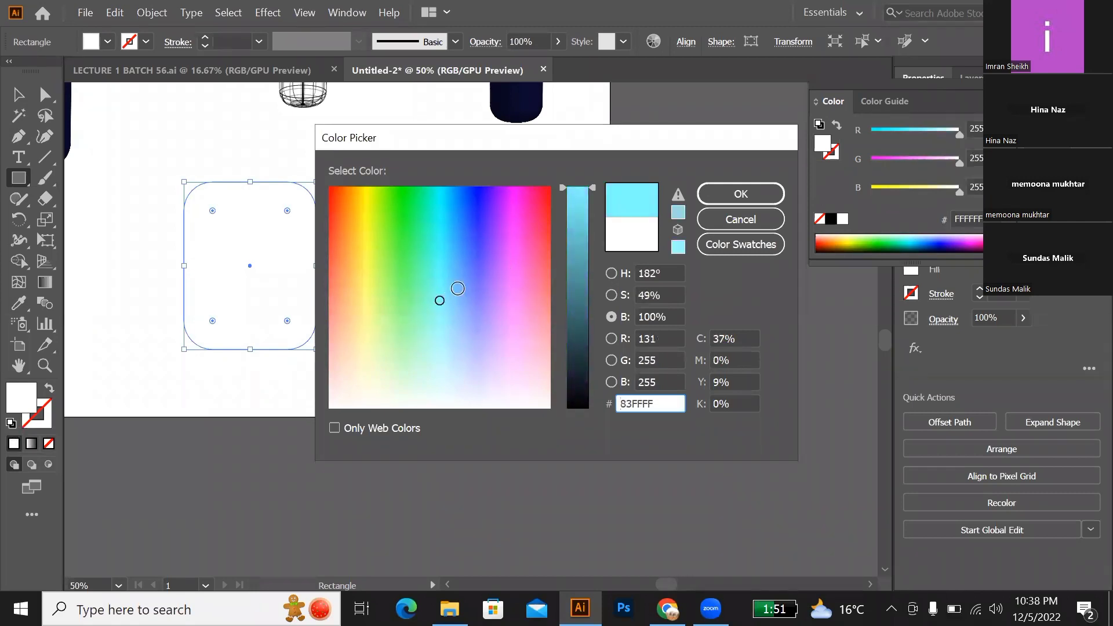
left_click(714, 193)
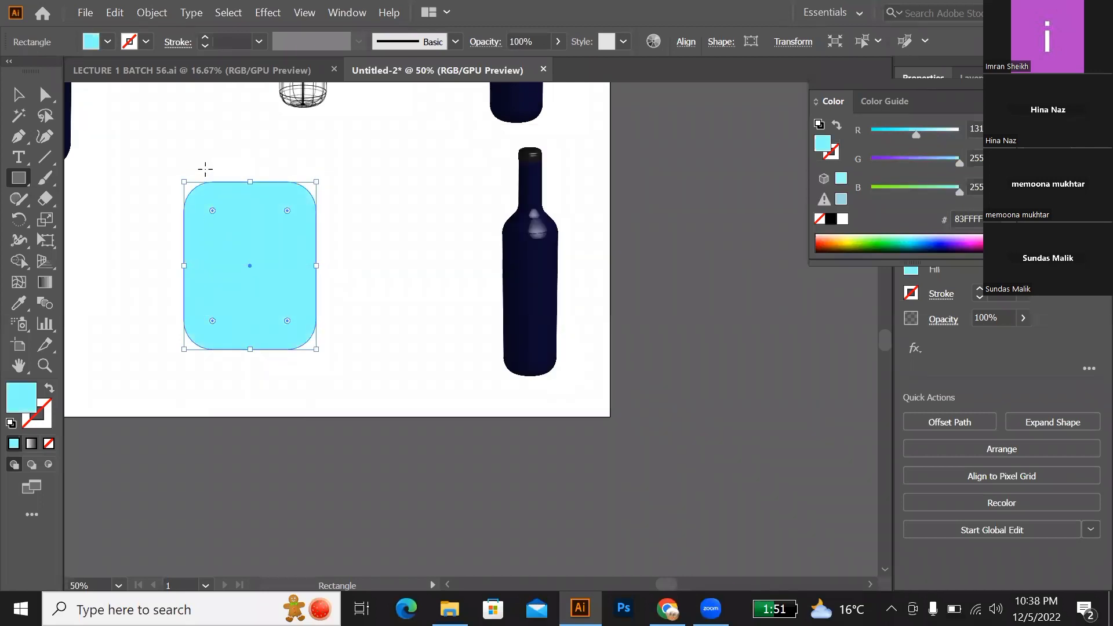
Step: Draw a small cyan rectangle with fully rounded ends across the large shape's upper edge and duplicate it onto the lower edge
left_click_drag(205, 168, 295, 192)
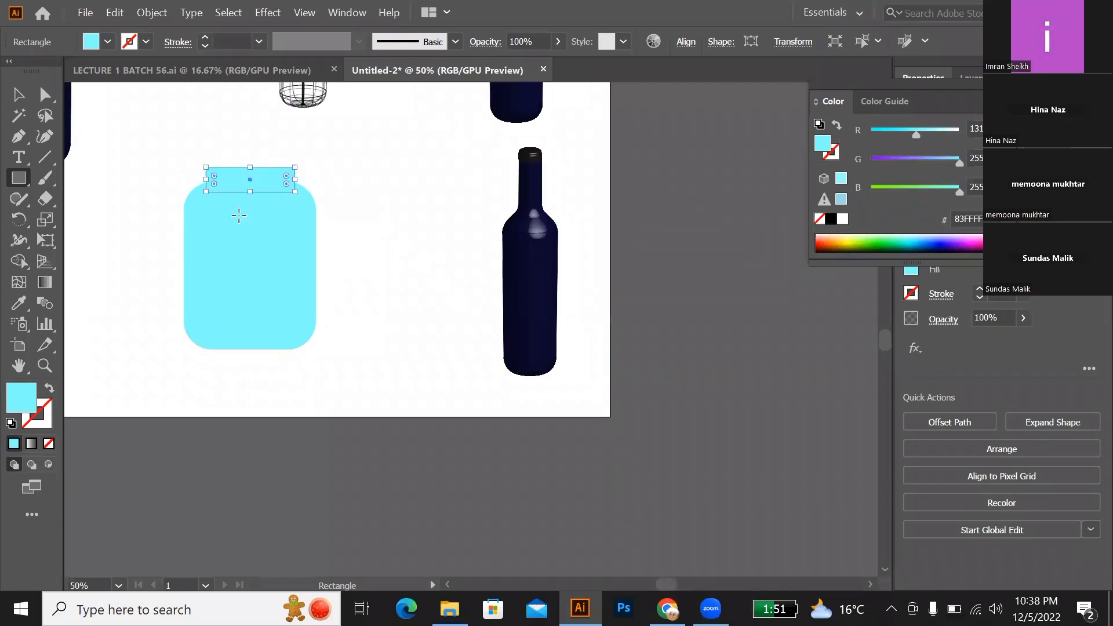
left_click_drag(213, 172, 237, 176)
left_click(18, 96)
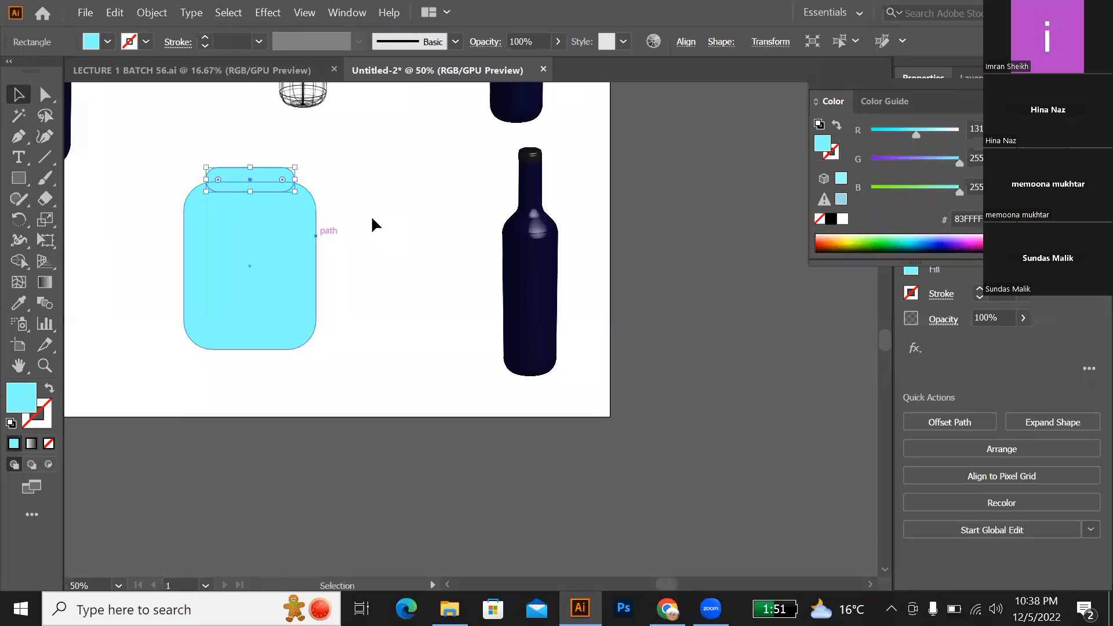
left_click(348, 203)
left_click_drag(246, 178, 245, 351)
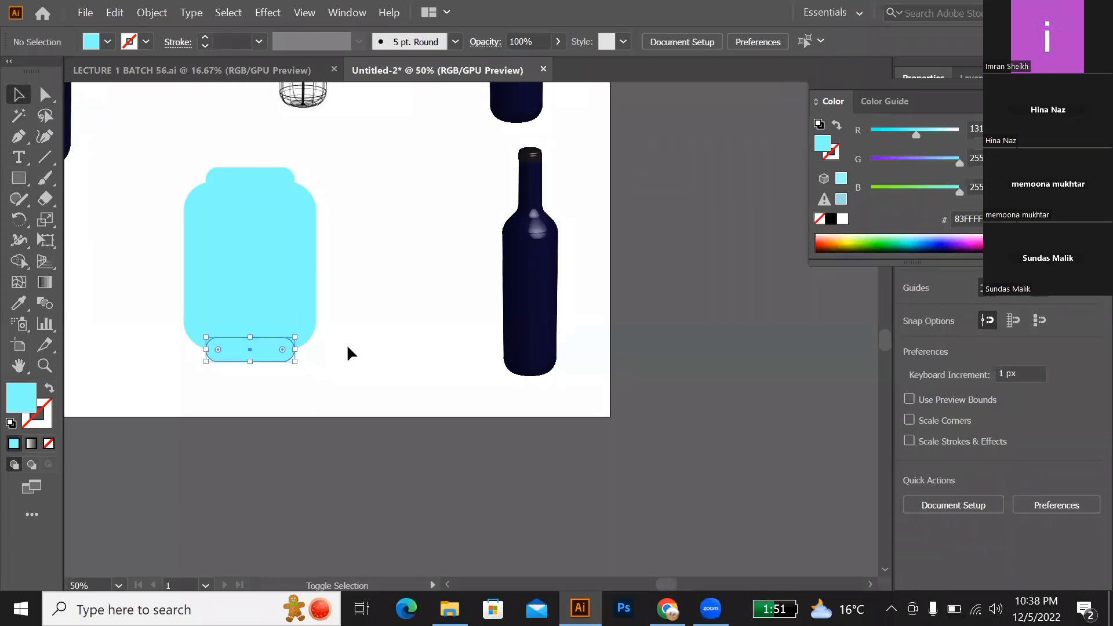
left_click(156, 165)
Step: Unite the three cyan shapes into one label outline and move it closer to the copied bottle
left_click_drag(158, 167, 327, 397)
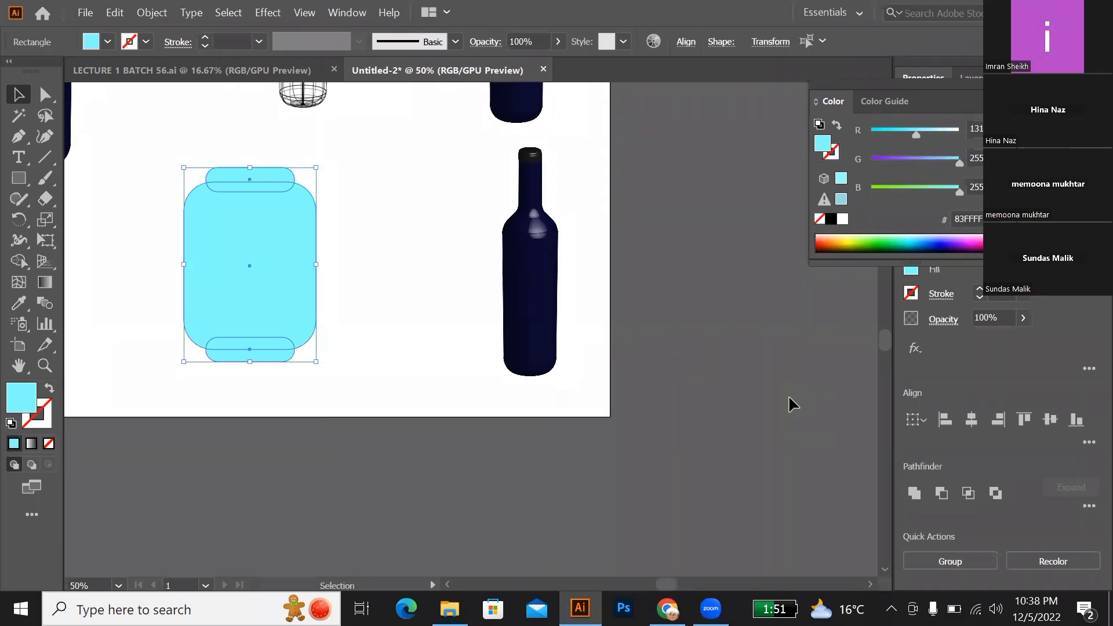
left_click(910, 493)
left_click(395, 464)
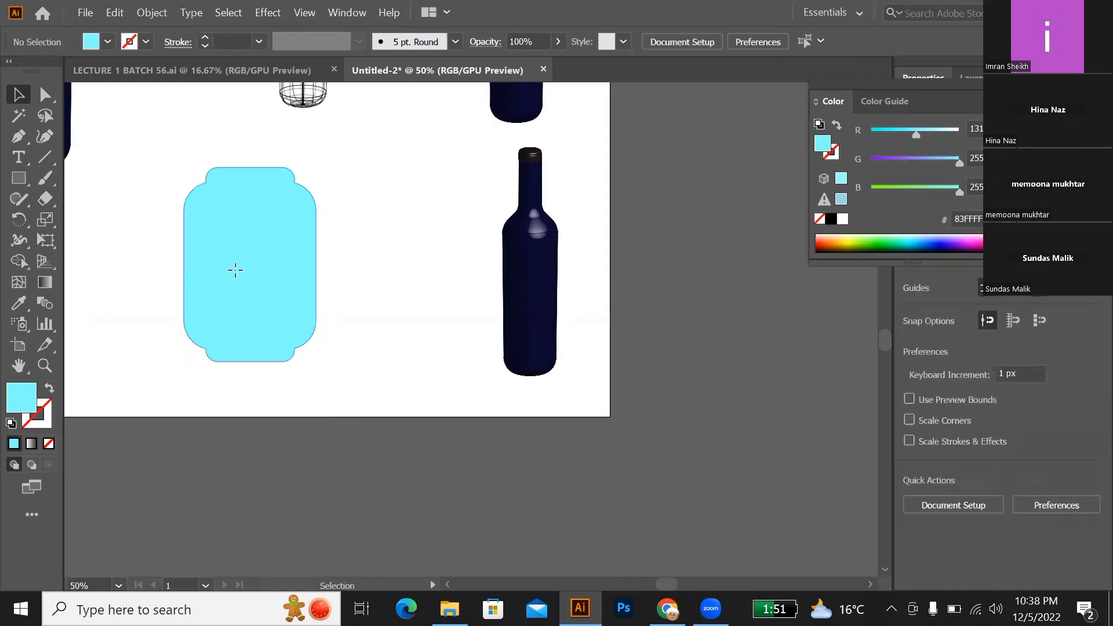
left_click_drag(234, 269, 292, 284)
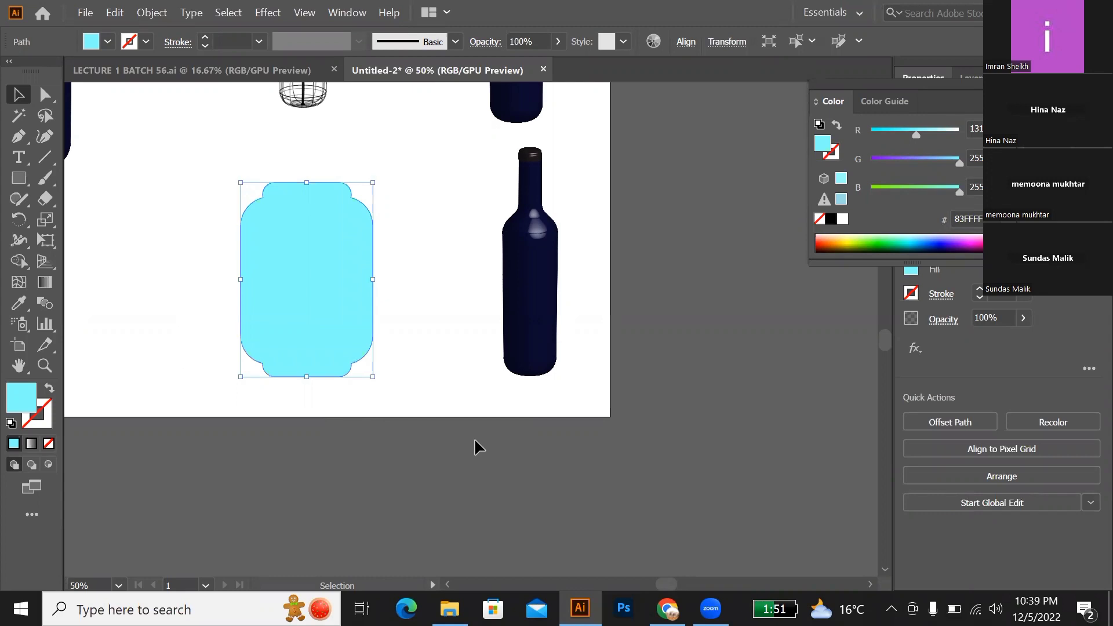
Step: Draw a very thin upright ellipse beside the artboard and create a copy of it rotated by 7°
key("l")
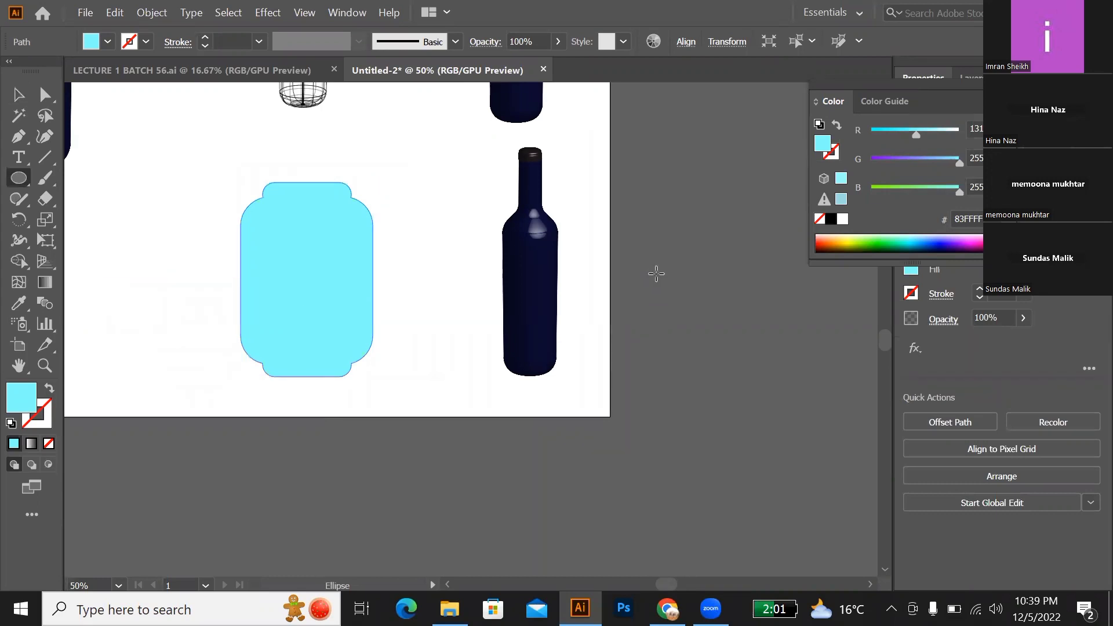
left_click_drag(657, 259, 661, 439)
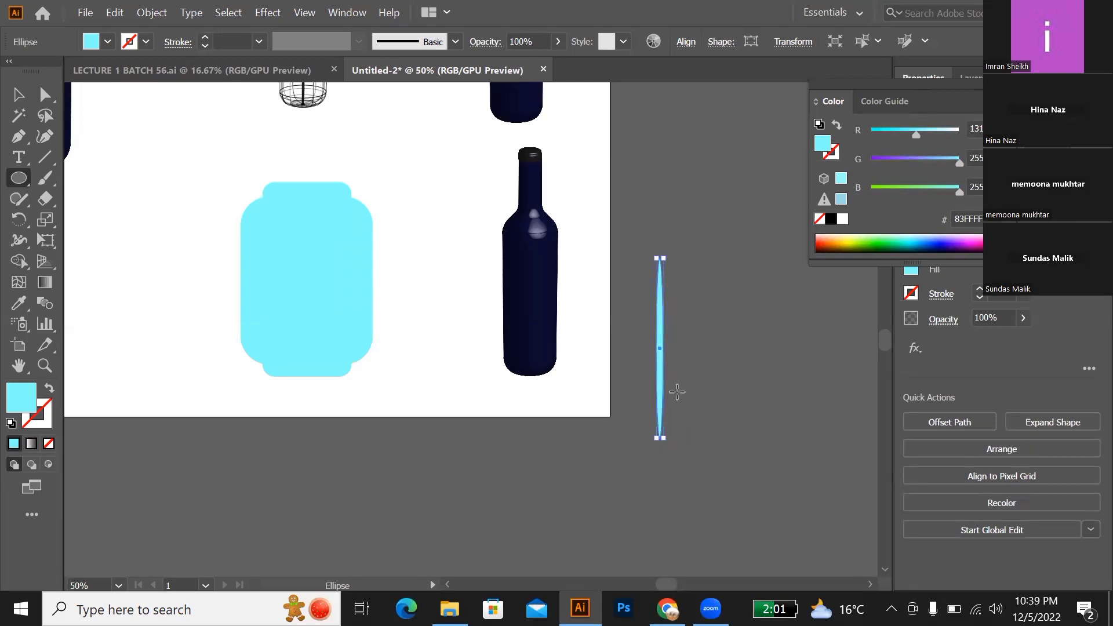
right_click(660, 355)
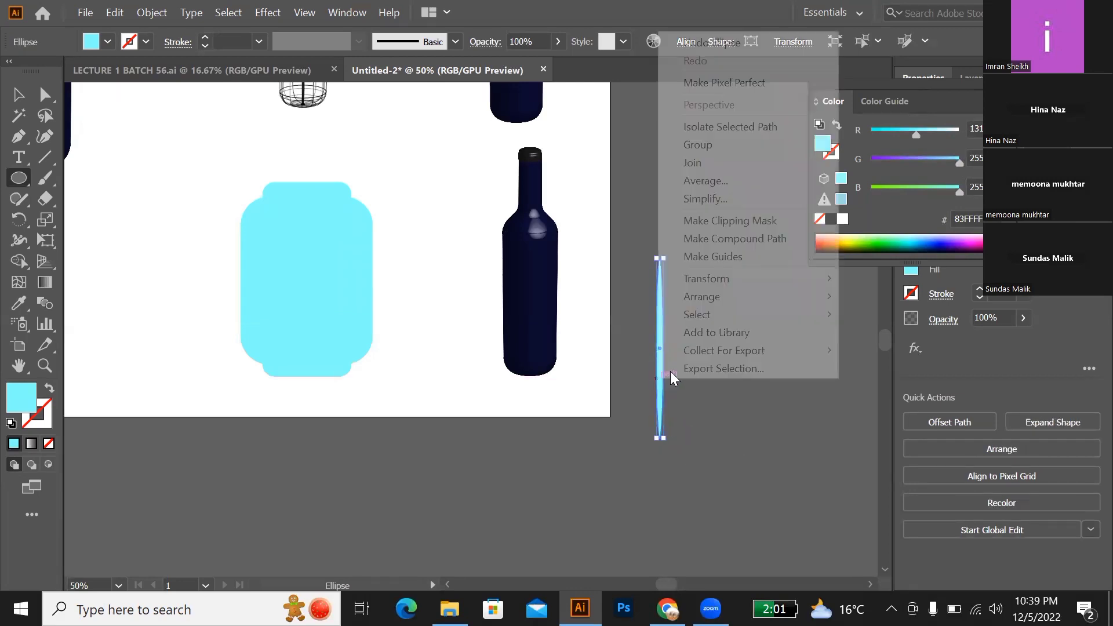
mouse_move(790, 283)
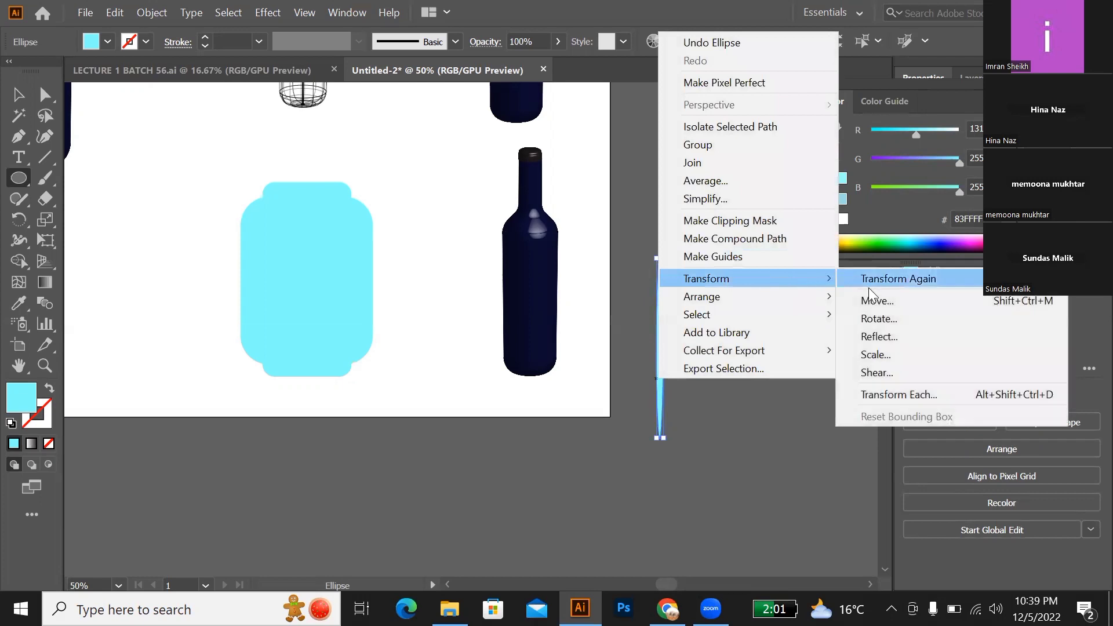
left_click(873, 318)
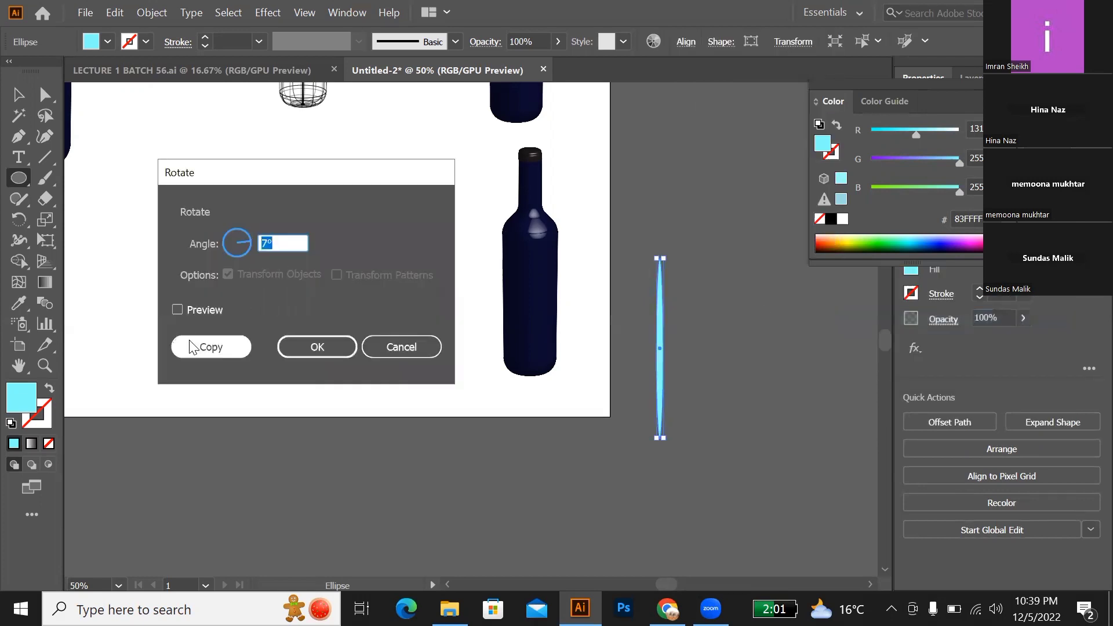
left_click(177, 310)
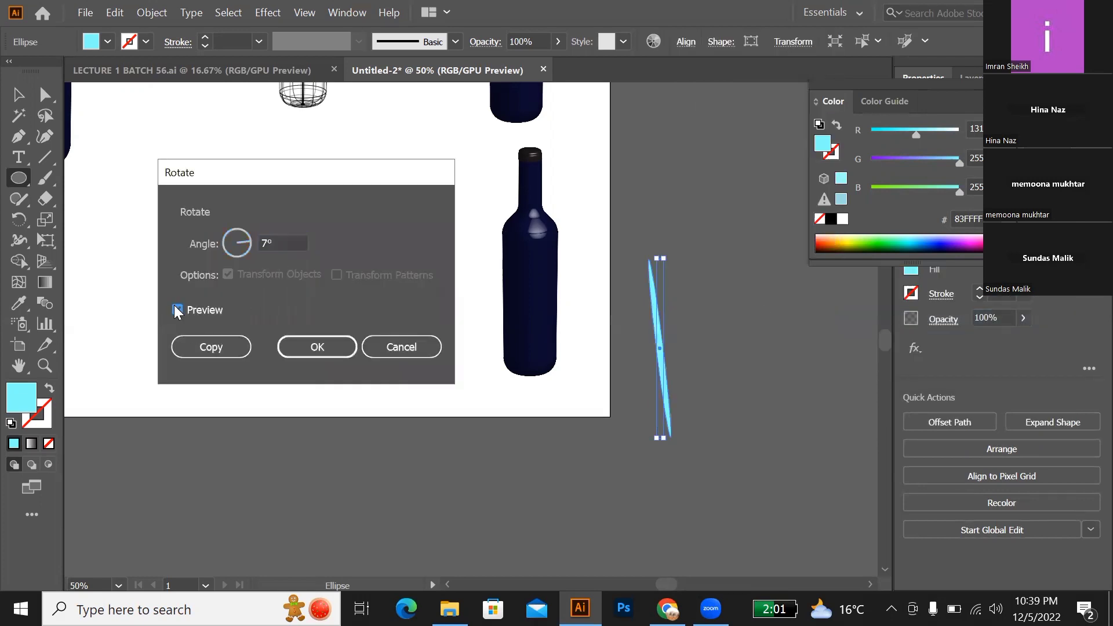
left_click(199, 349)
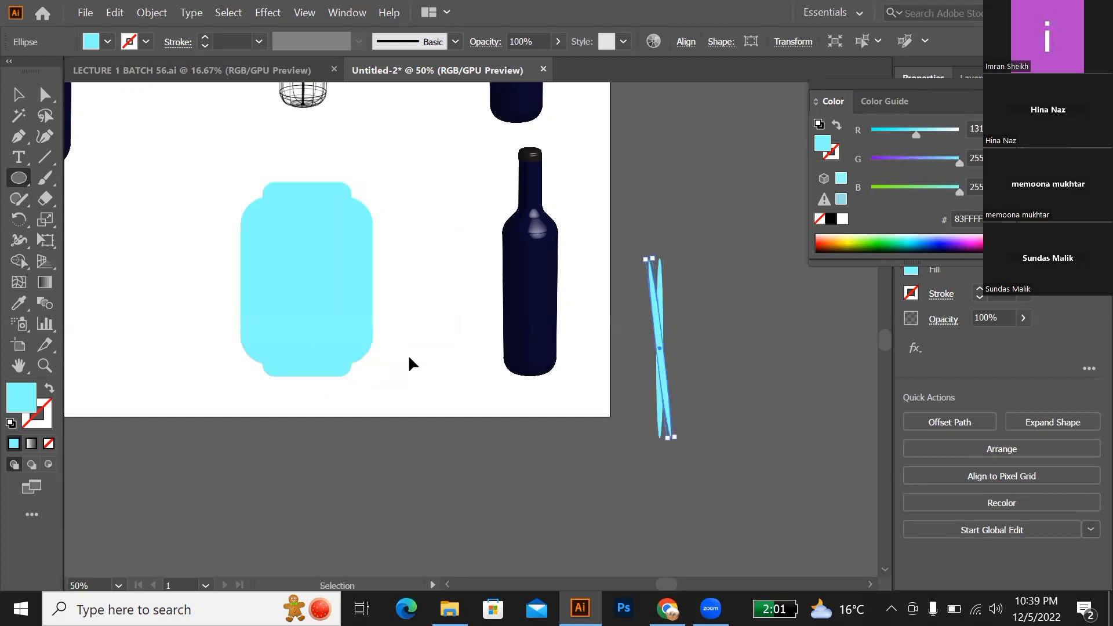
Step: Repeat the rotated copy of the thin ellipse until the rays form a full circular starburst
key("ctrl+d")
key("ctrl+d")
key("ctrl+d")
key("ctrl+d")
key("ctrl+d")
key("ctrl+d")
key("ctrl+d")
key("ctrl+d")
key("ctrl+d")
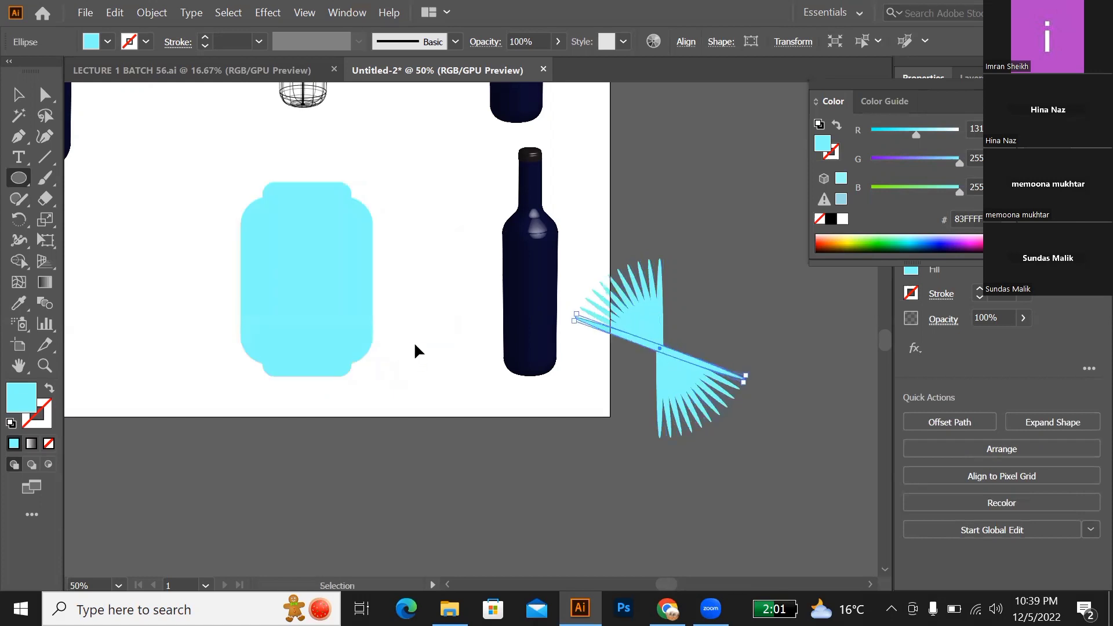
key("ctrl+d")
key("ctrl+d")
key("ctrl+d")
key("ctrl+d")
key("ctrl+d")
key("ctrl+d")
key("ctrl+d")
key("ctrl+d")
key("ctrl+d")
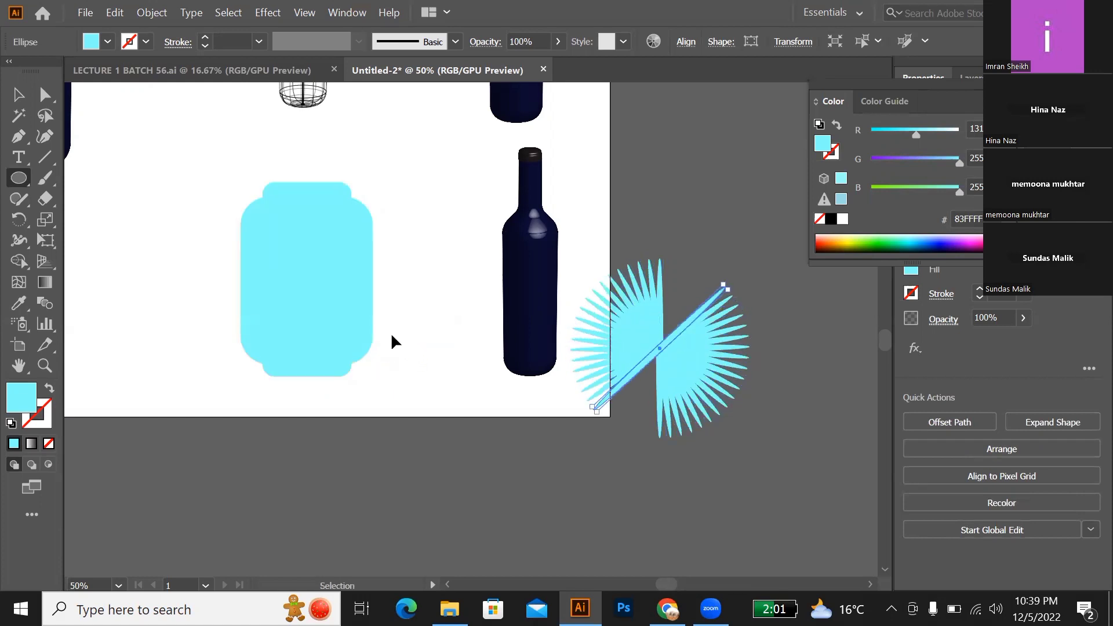
key("ctrl+d")
key("ctrl+d")
key("ctrl+d")
key("ctrl+d")
key("ctrl+d")
key("ctrl+d")
key("ctrl+d")
key("ctrl+d")
key("ctrl+d")
key("ctrl+d")
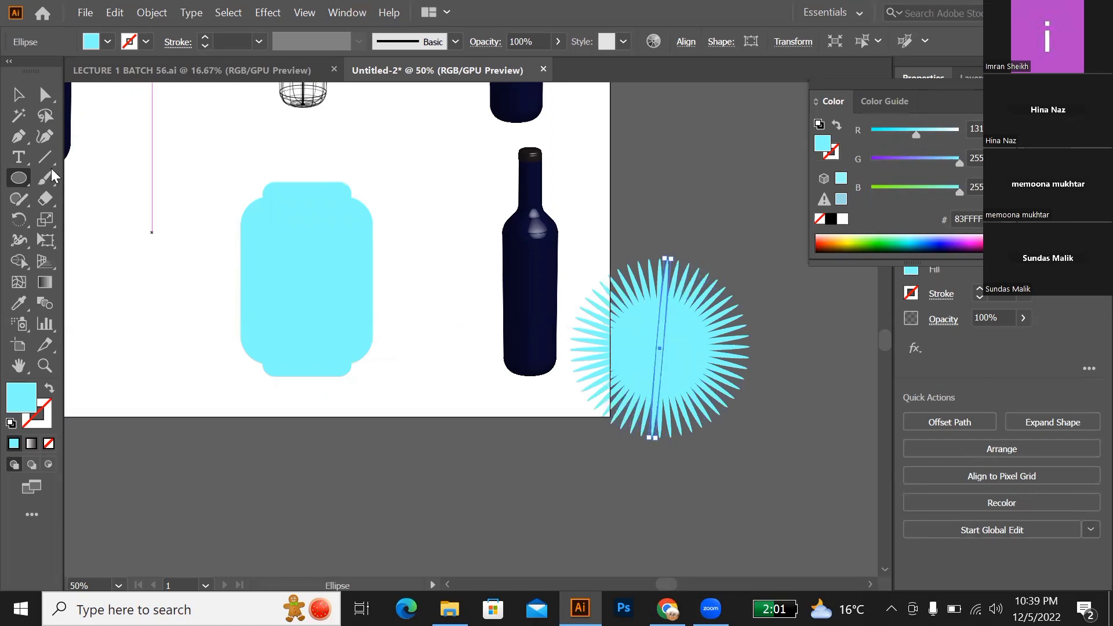
Step: Fill every other ray of the starburst with the dark navy sampled from the bottle (#0B0D38), without a stroke
left_click(19, 94)
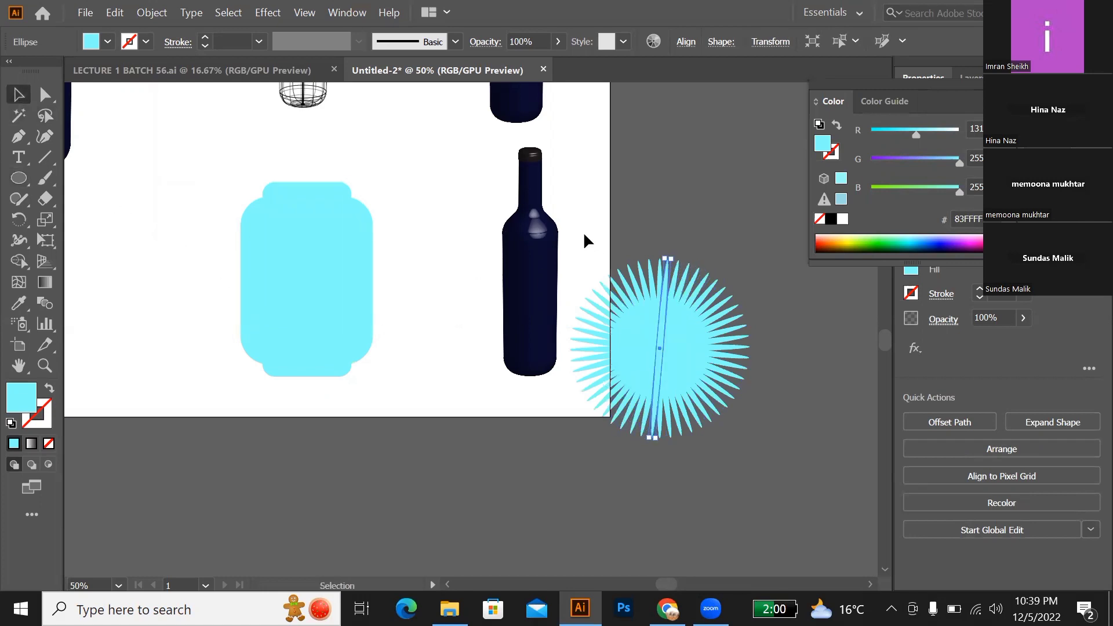
left_click_drag(748, 397, 766, 446)
left_click(774, 320)
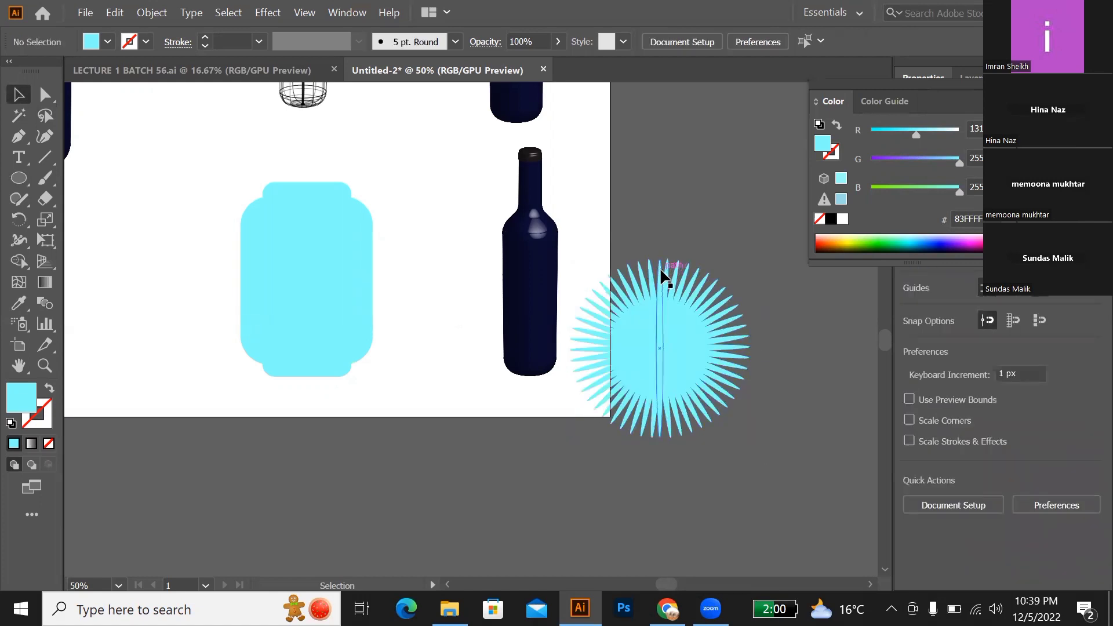
left_click(677, 260)
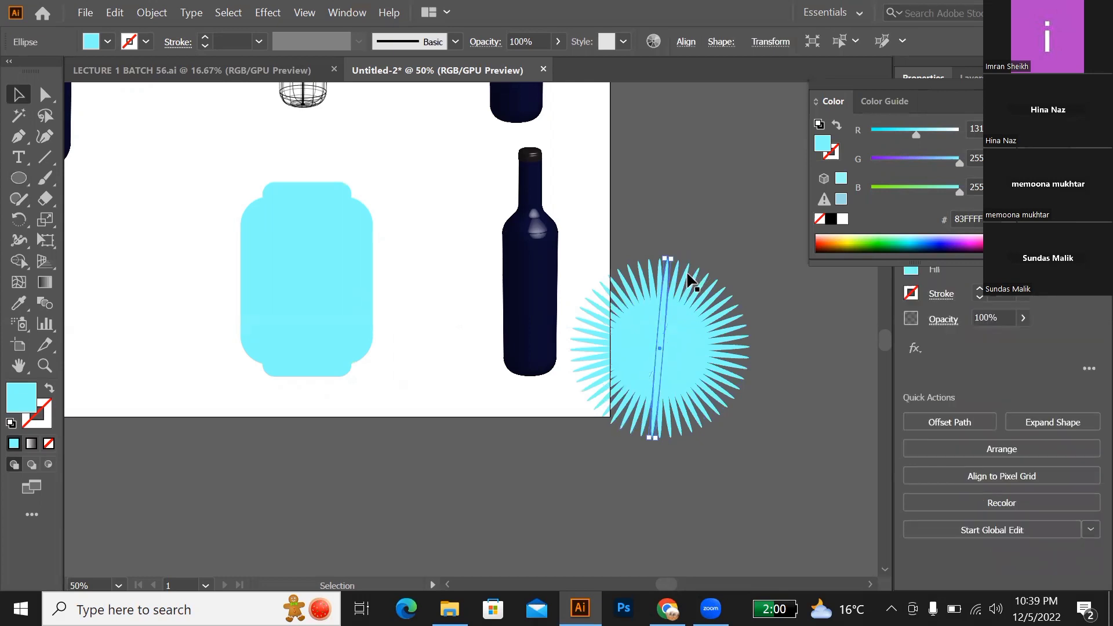
scroll(673, 300, "up", 2)
scroll(686, 256, "up", 2)
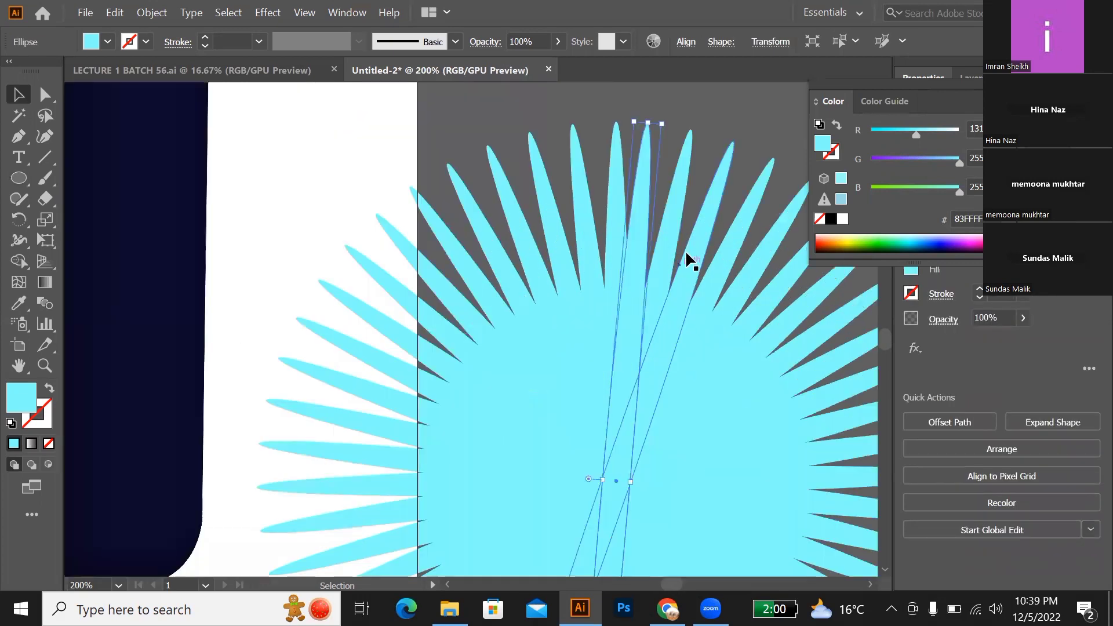
scroll(676, 248, "down", 2)
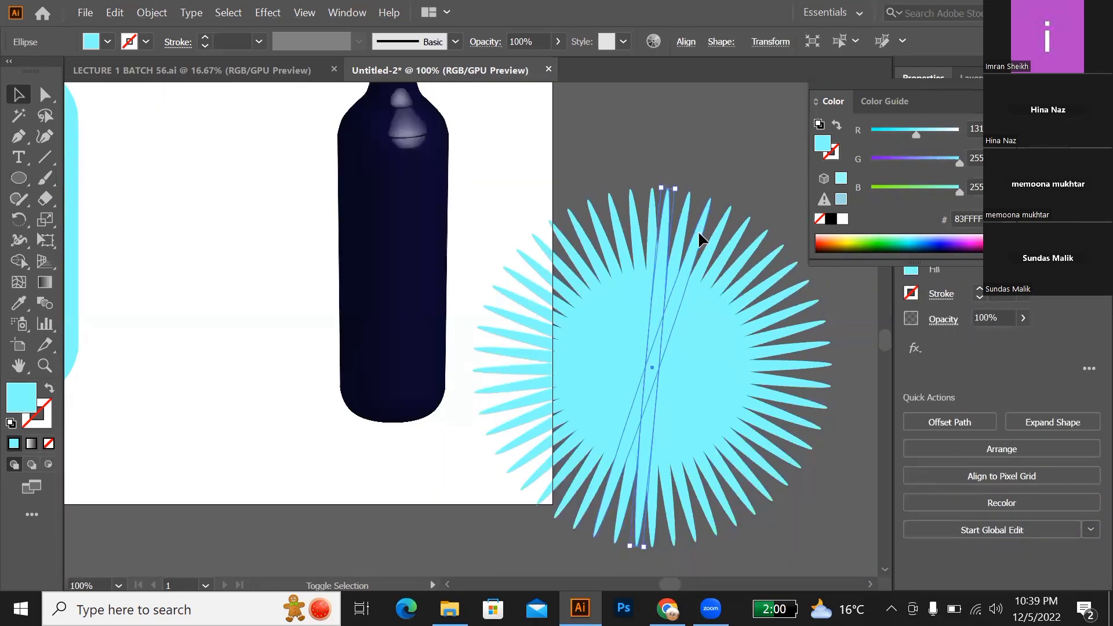
left_click(735, 258, "shift")
left_click(756, 278, "shift")
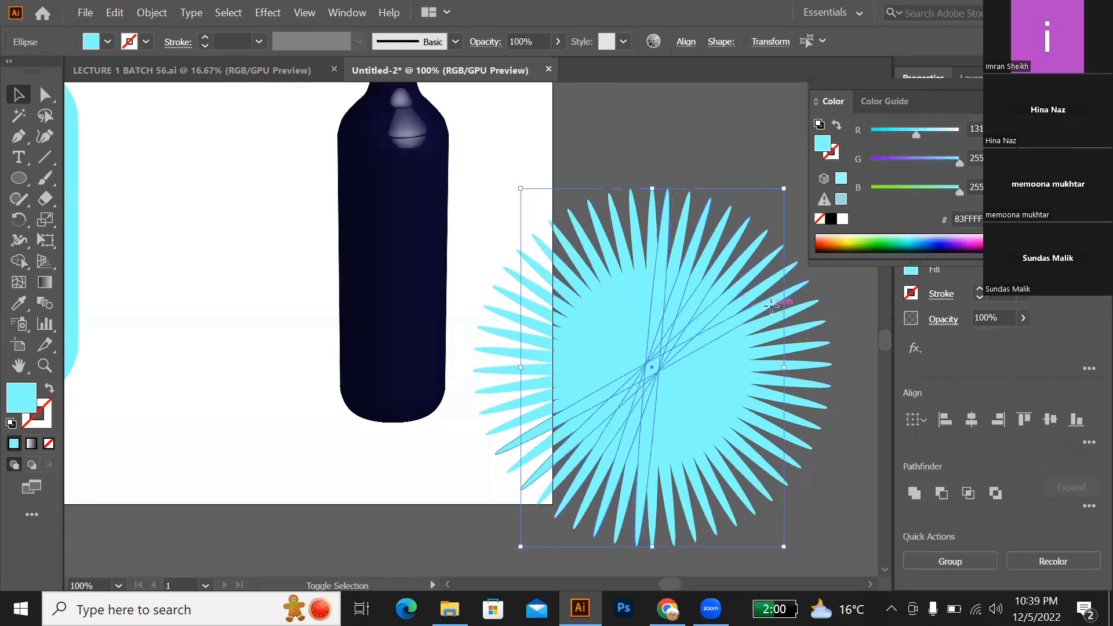
left_click(767, 302, "shift")
left_click(781, 336, "shift")
left_click(792, 376, "shift")
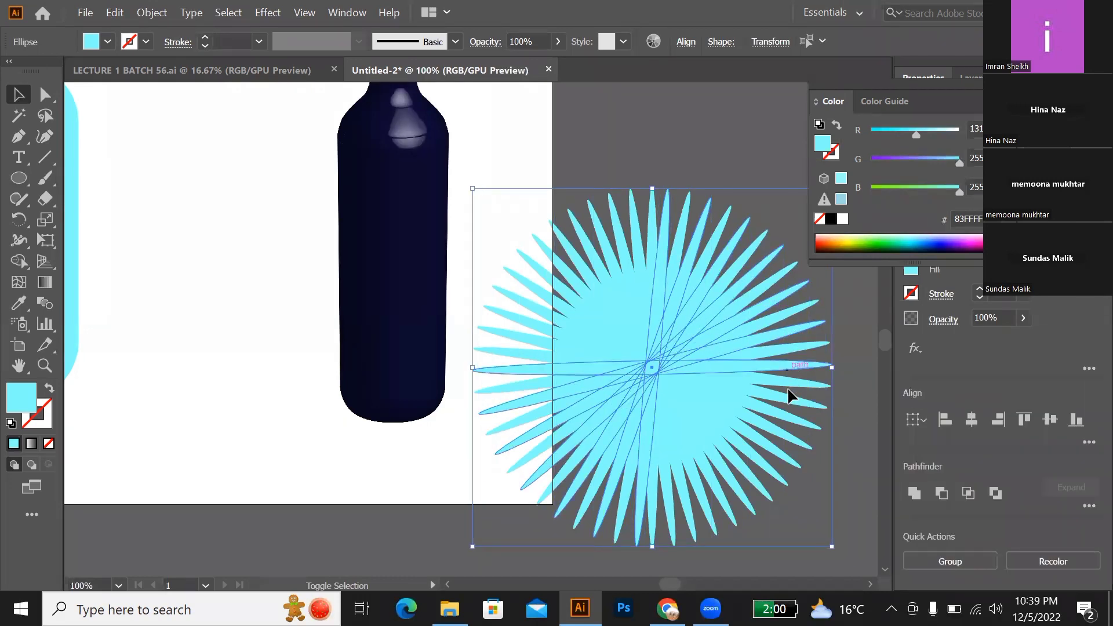
left_click(784, 394, "shift")
left_click(779, 447, "shift")
left_click(769, 471, "shift")
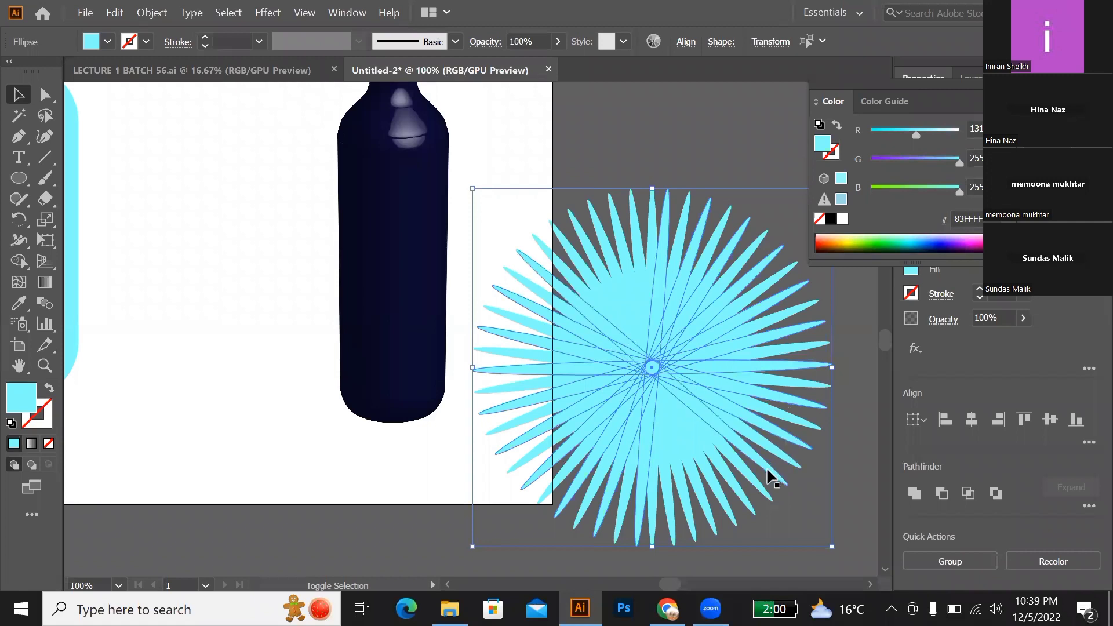
left_click(741, 496, "shift")
left_click(707, 516, "shift")
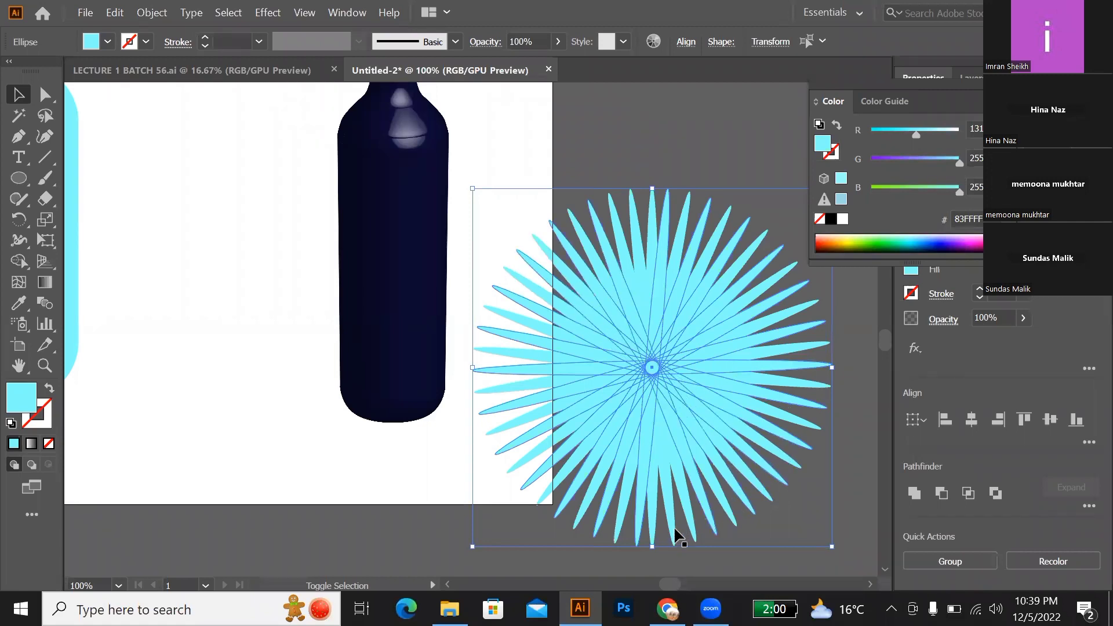
left_click(674, 531, "shift")
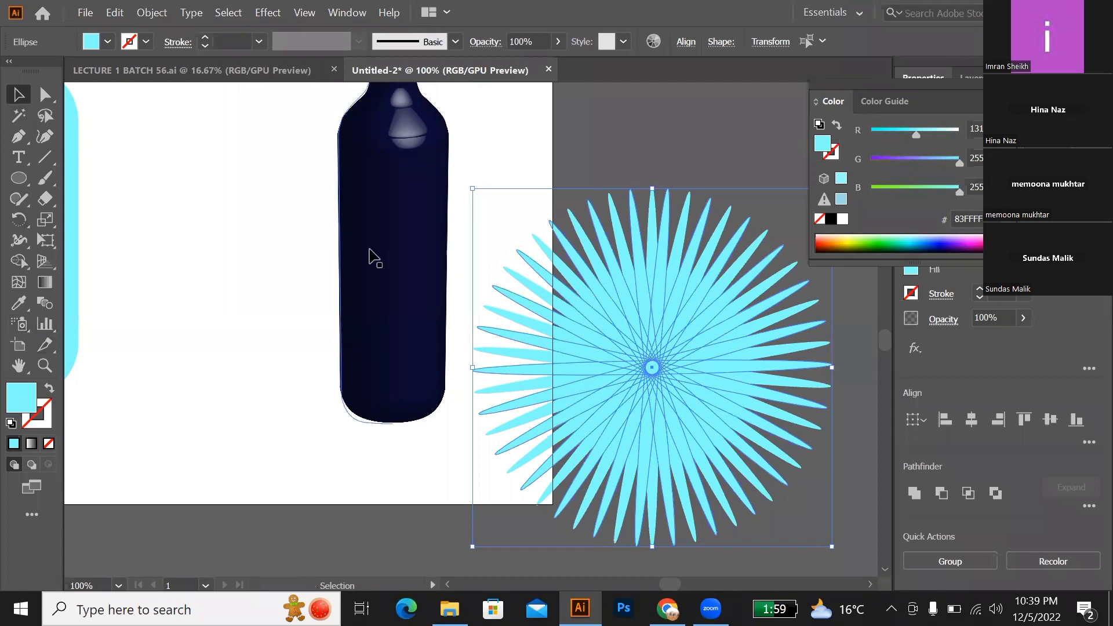
key("i")
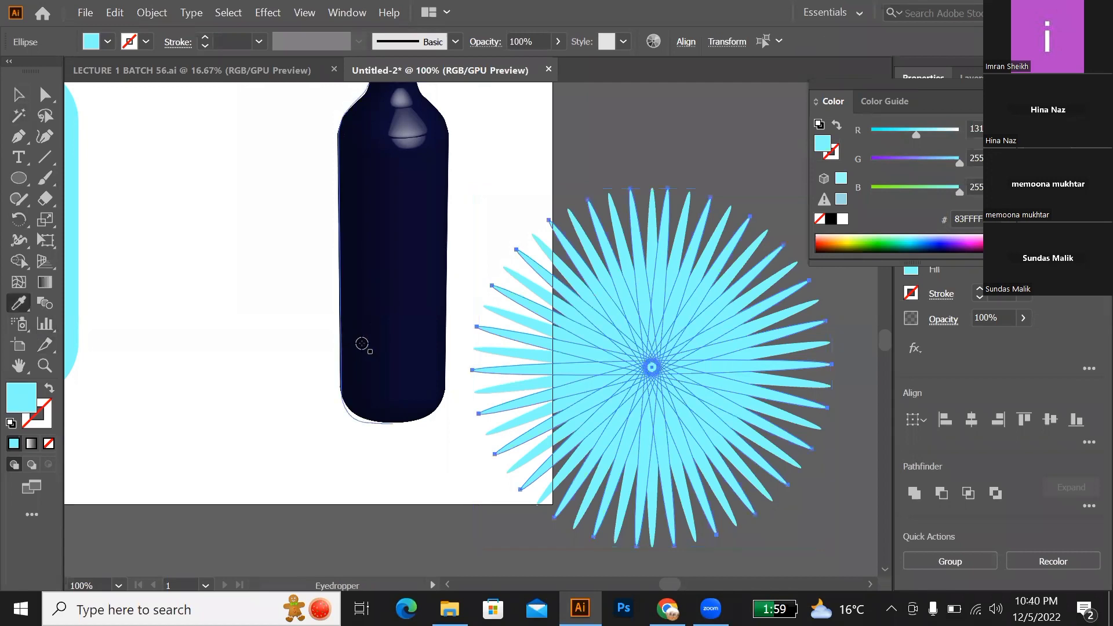
left_click(362, 344)
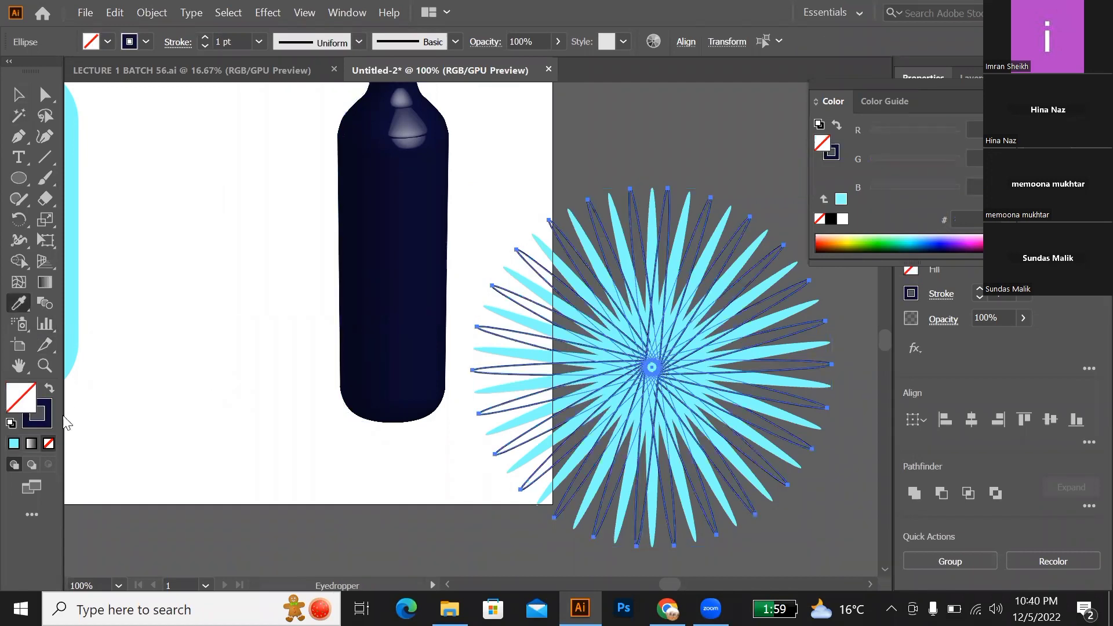
left_click(48, 391)
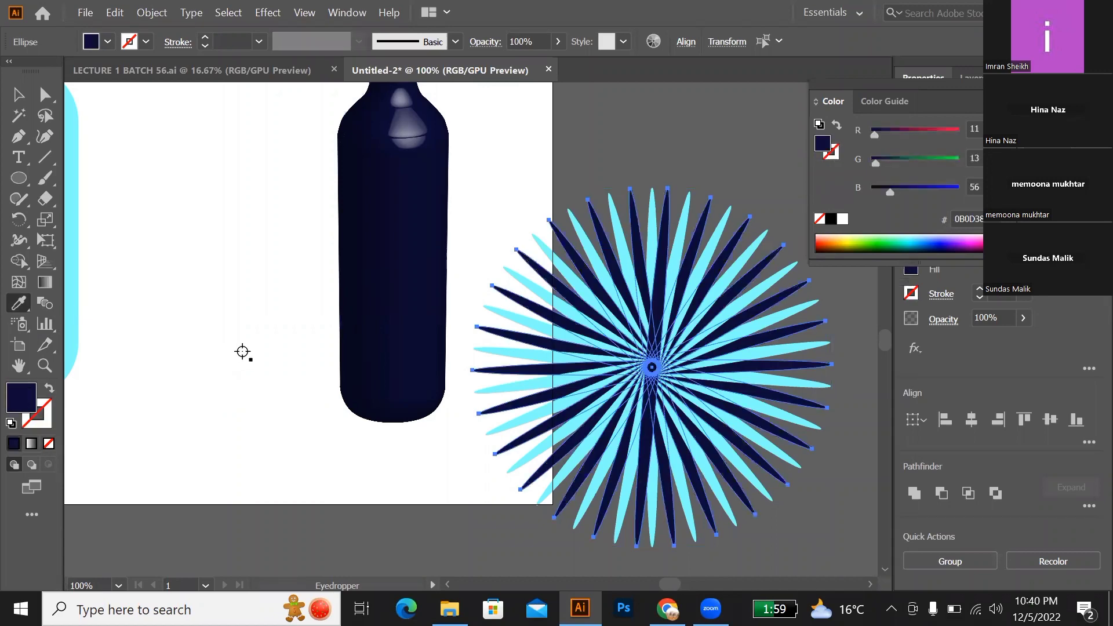
Step: Group the navy rays, move them aside over the bottle, and group the remaining cyan rays
key("v")
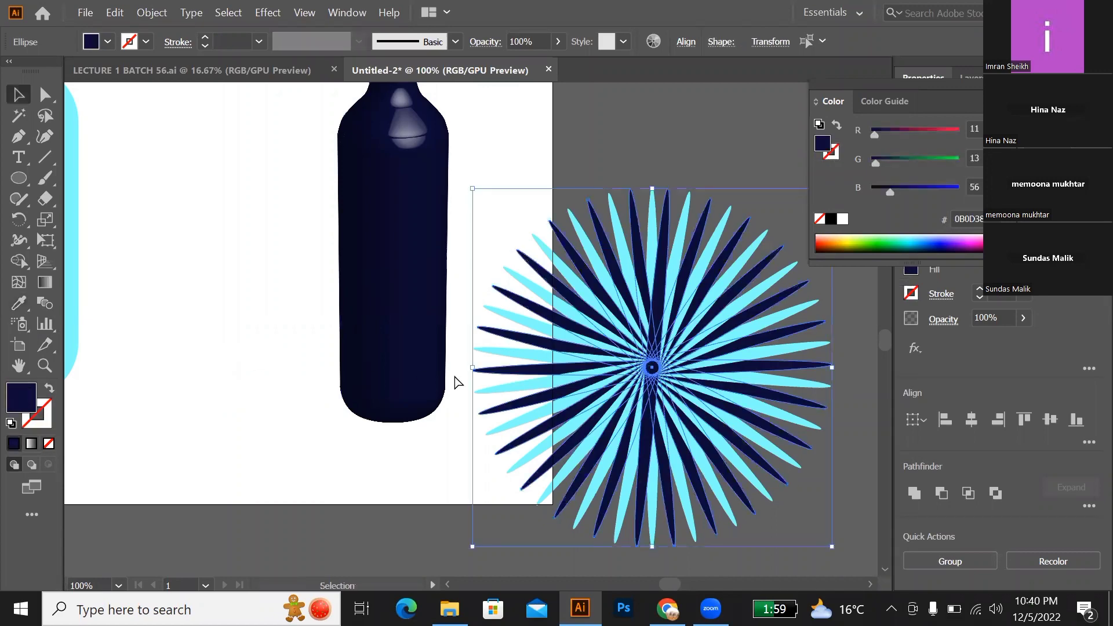
key("ctrl+g")
left_click(451, 409)
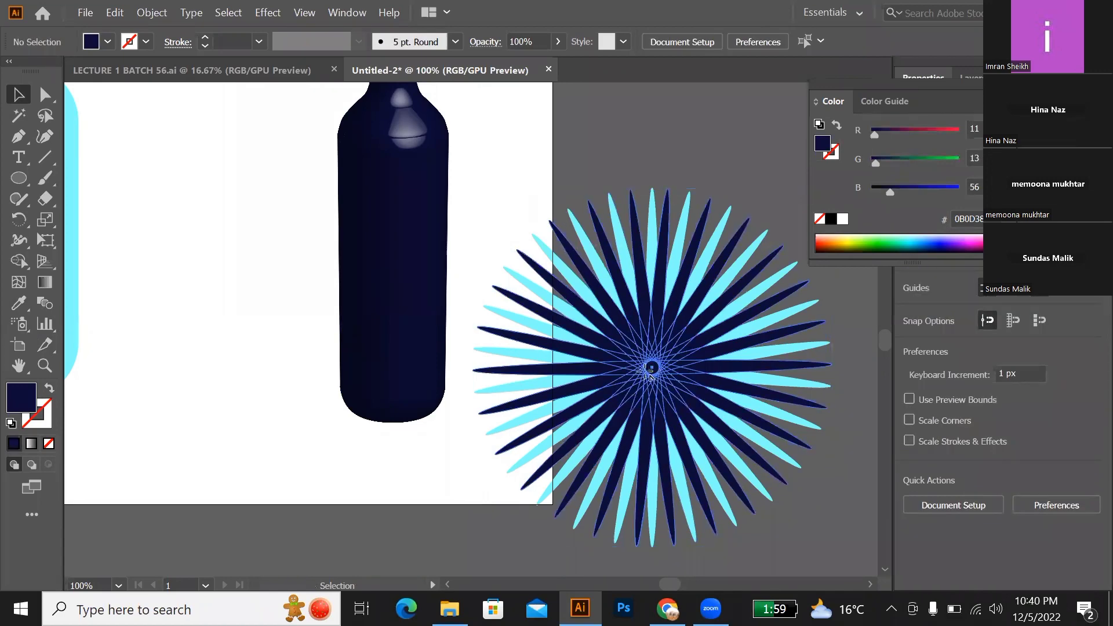
left_click_drag(650, 374, 327, 374)
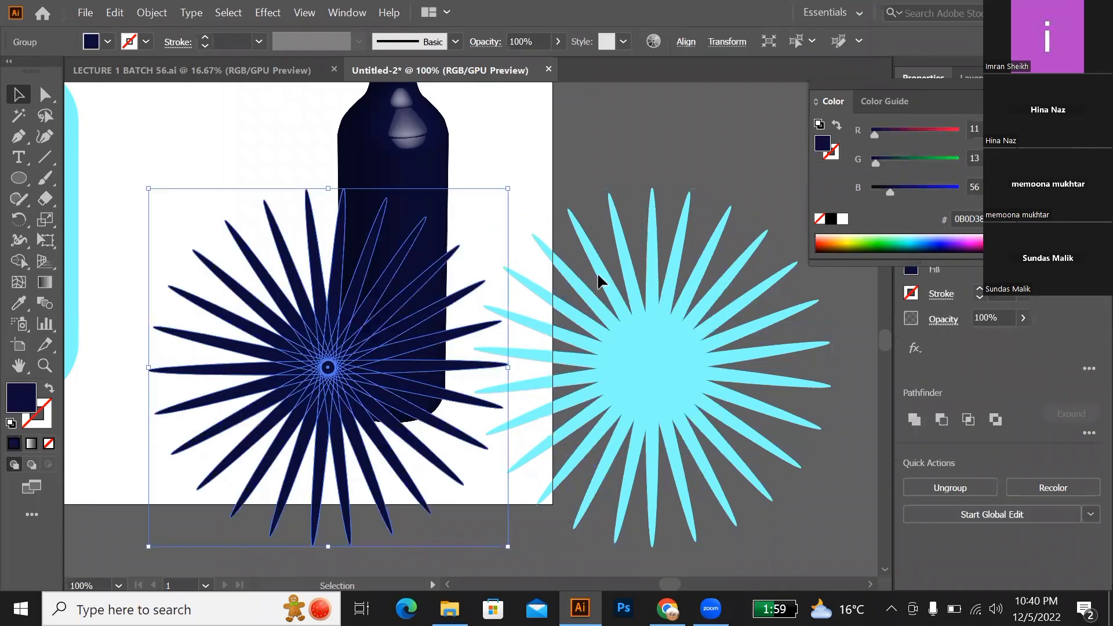
key("ctrl+f")
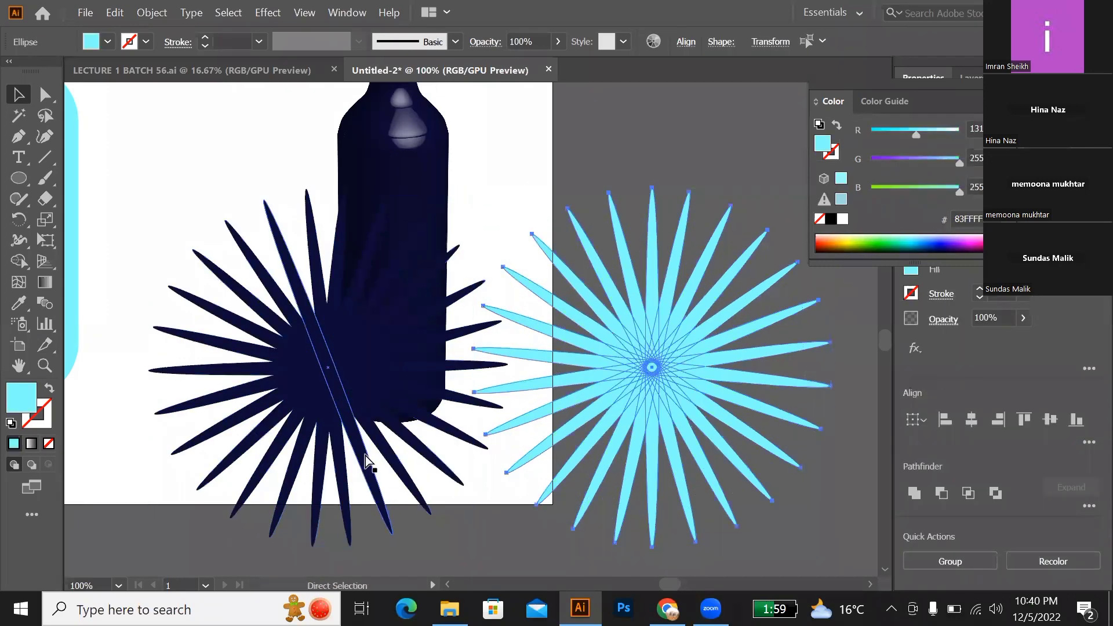
Step: Change the fill of the cyan ray group to the muted violet-blue #7575CC
double_click(17, 404)
left_click(456, 299)
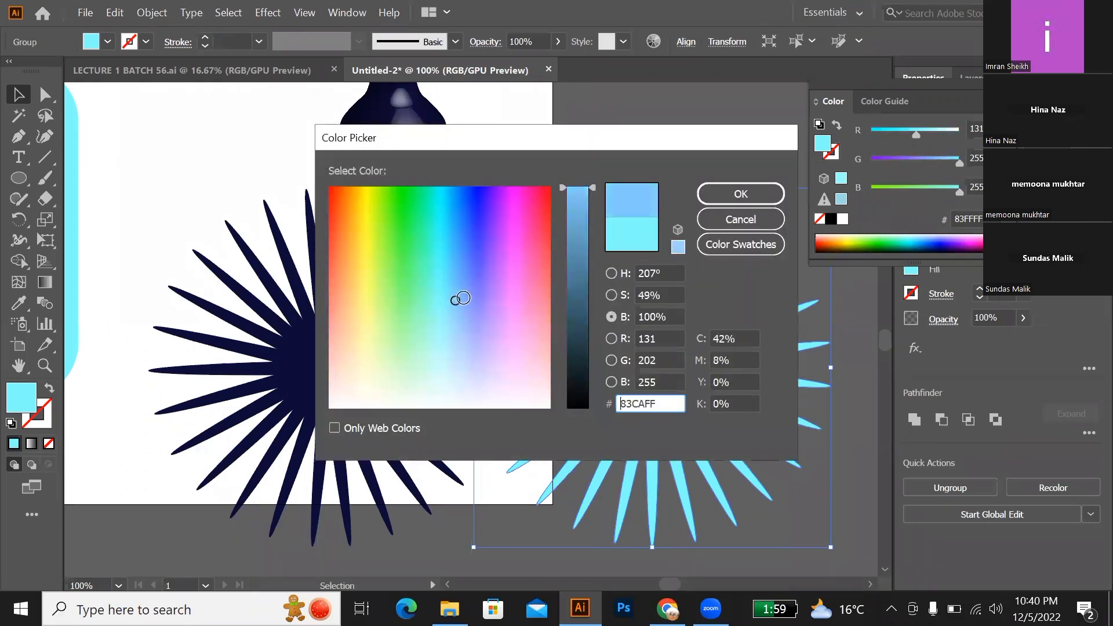
left_click_drag(462, 298, 477, 313)
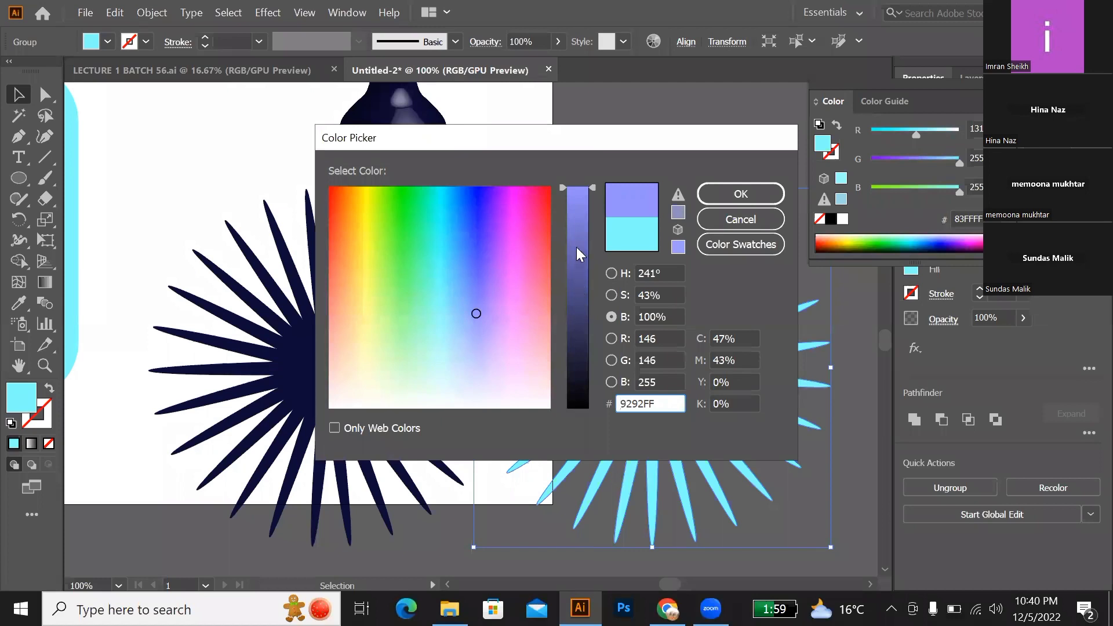
left_click_drag(576, 247, 575, 232)
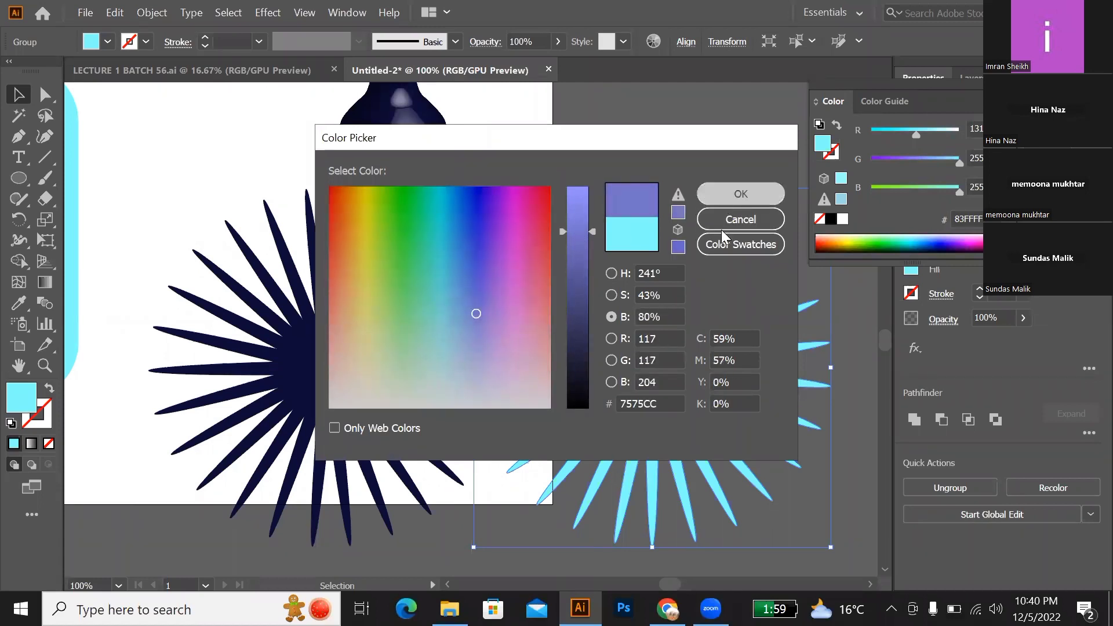
key("Return")
left_click(532, 220)
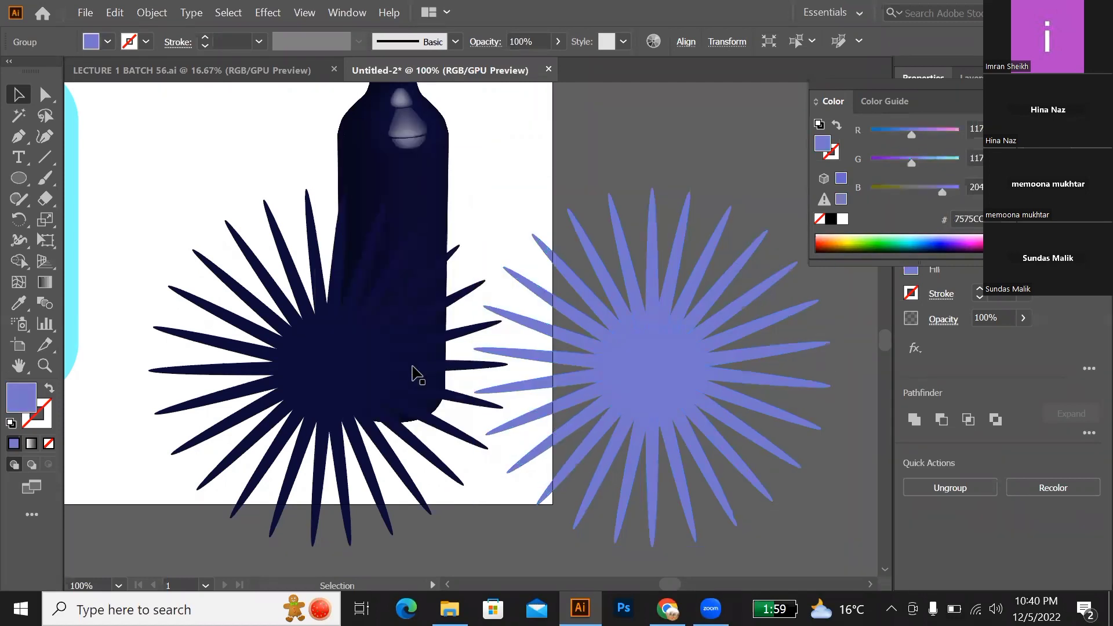
Step: Move the navy ray group back over the violet-blue rays so both share one centre and alternate
left_click(358, 382)
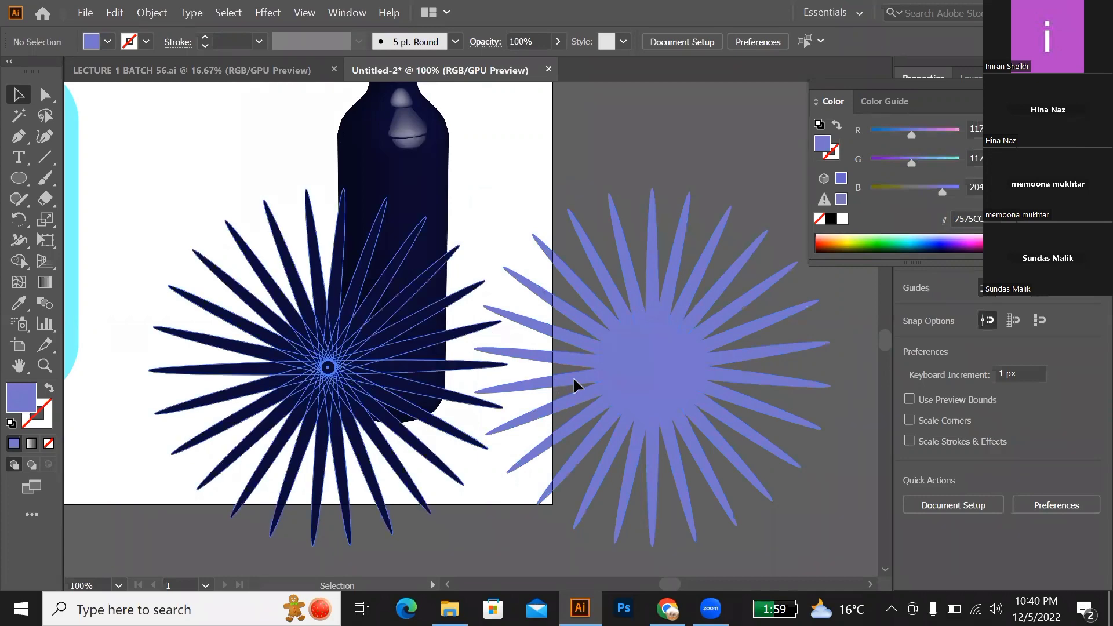
left_click_drag(356, 380, 705, 399)
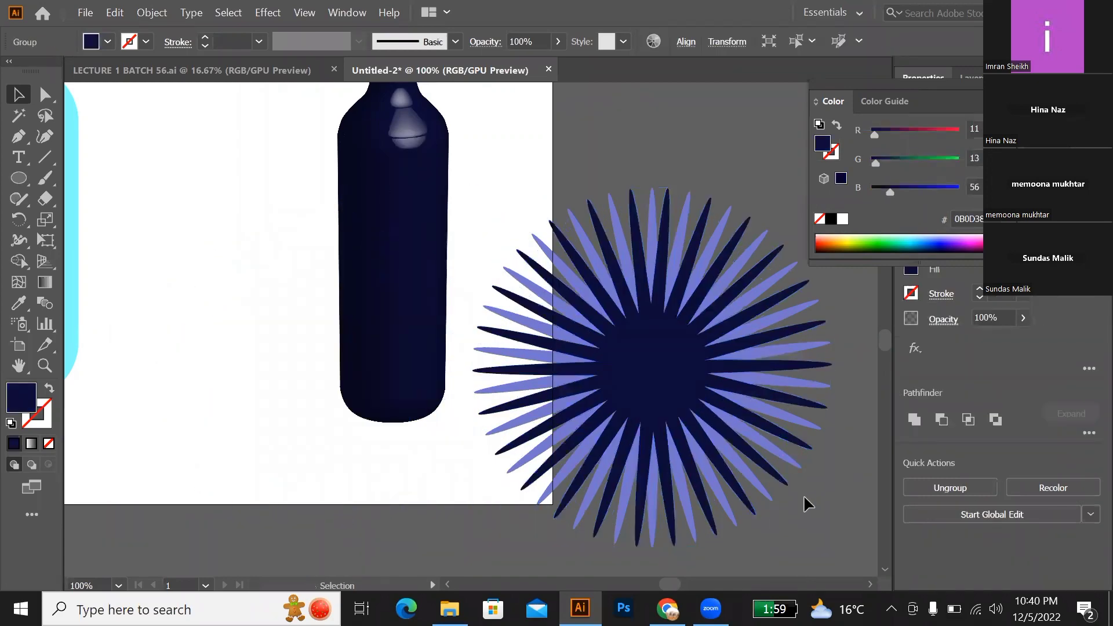
left_click(809, 502)
Step: Scale the whole two-colour starburst down and place it centred on the upper half of the cyan label
scroll(510, 323, "down", 3)
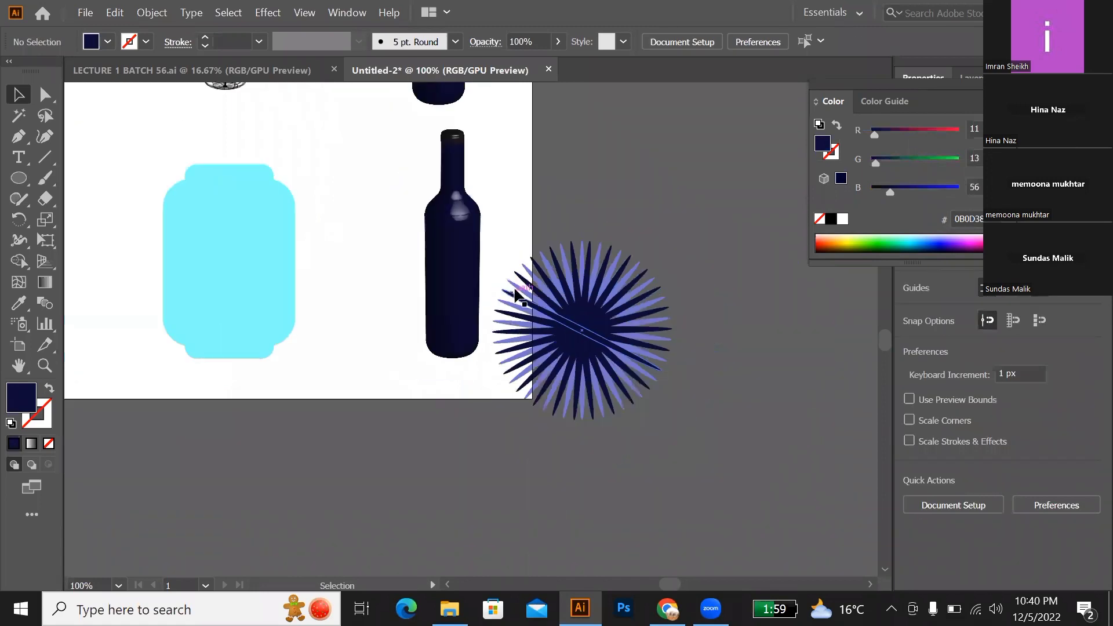
scroll(513, 292, "down", 1)
left_click_drag(515, 258, 324, 250)
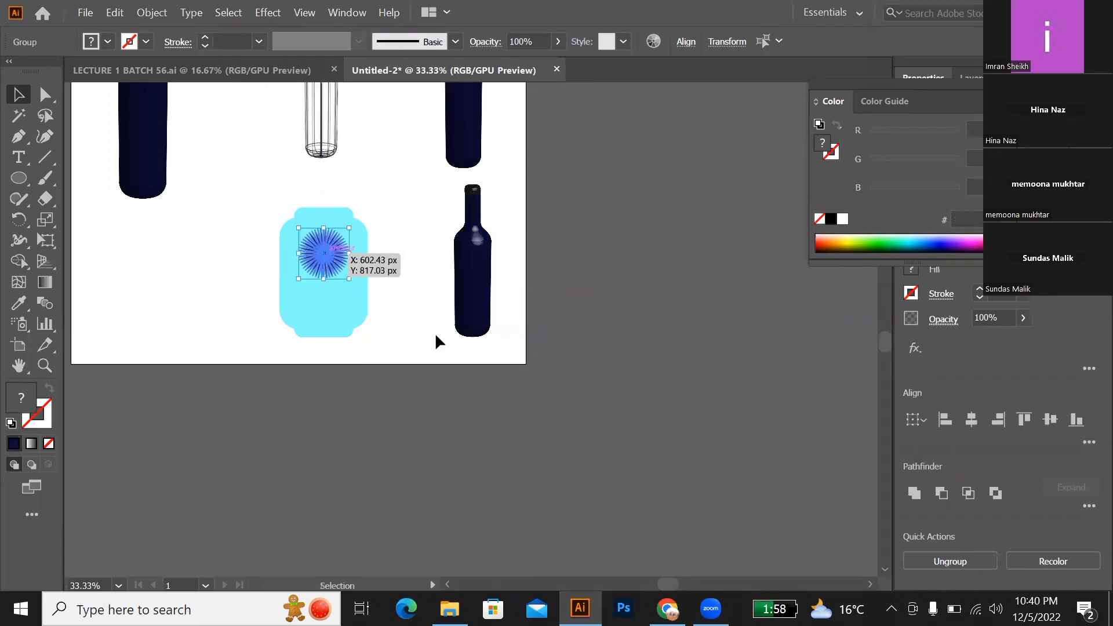
left_click(574, 416)
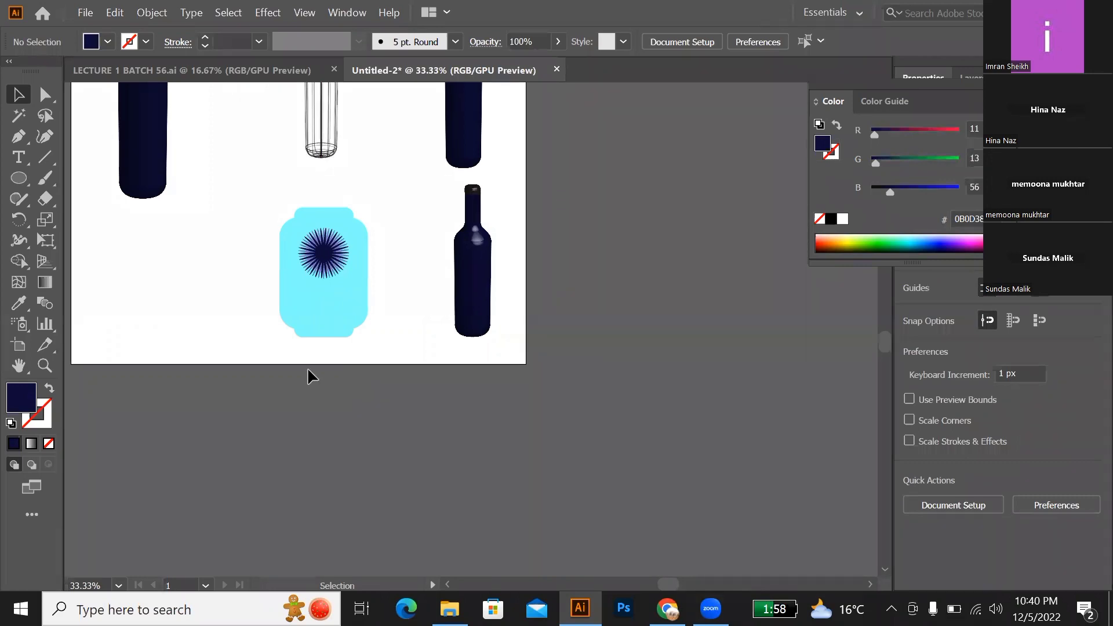
Step: Set the type size to 14 pt by means of a temporary text frame below the artboard
key("t")
left_click_drag(372, 383, 498, 449)
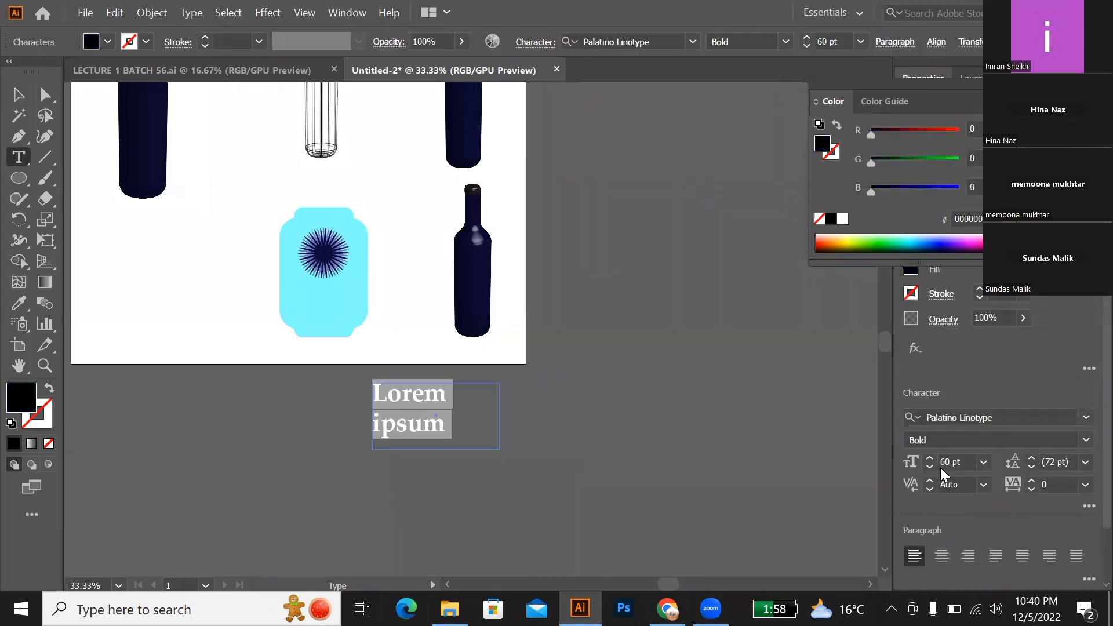
left_click(985, 462)
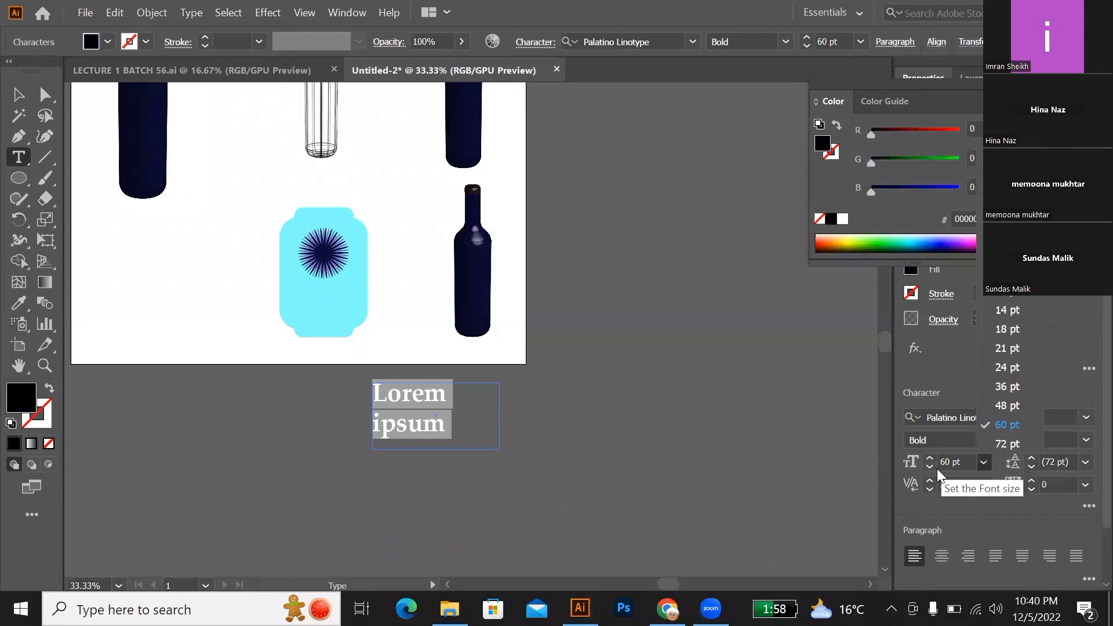
left_click(1008, 311)
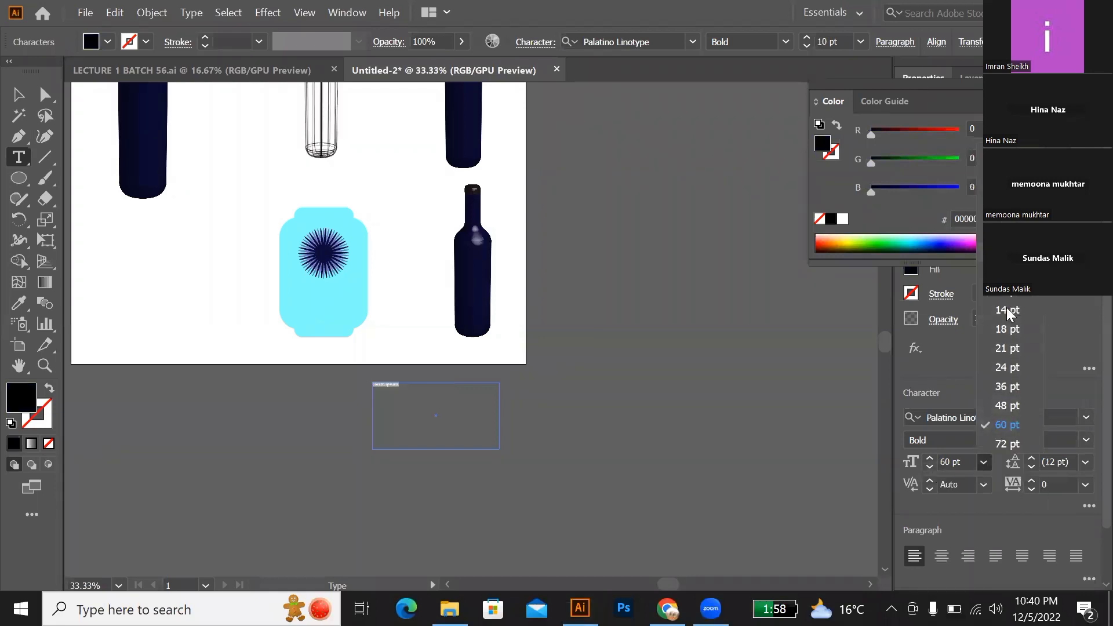
left_click(18, 95)
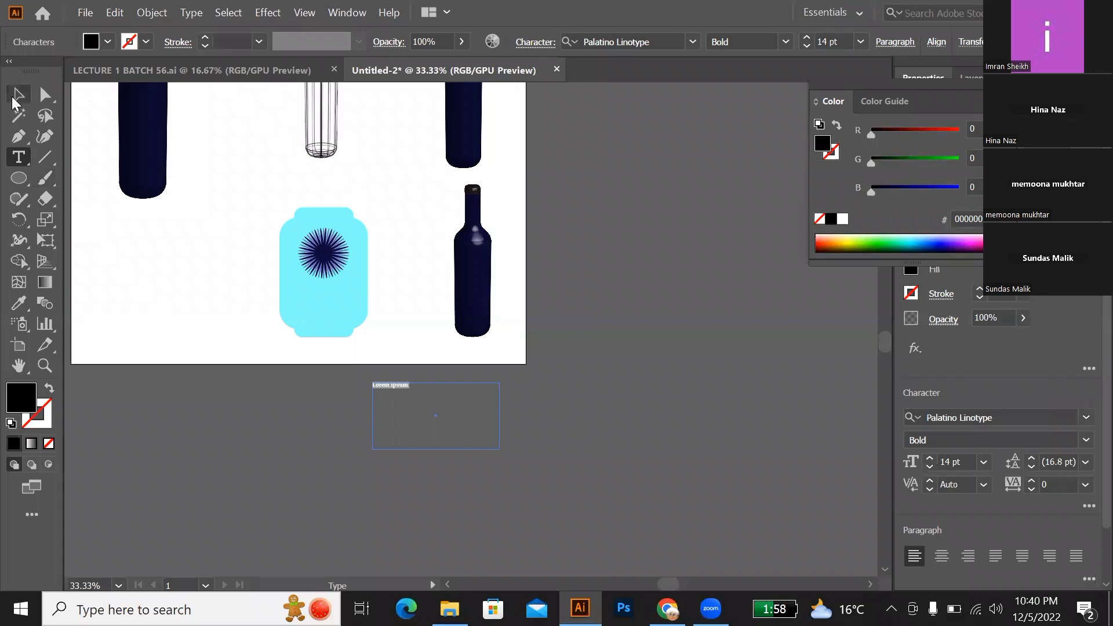
key("Delete")
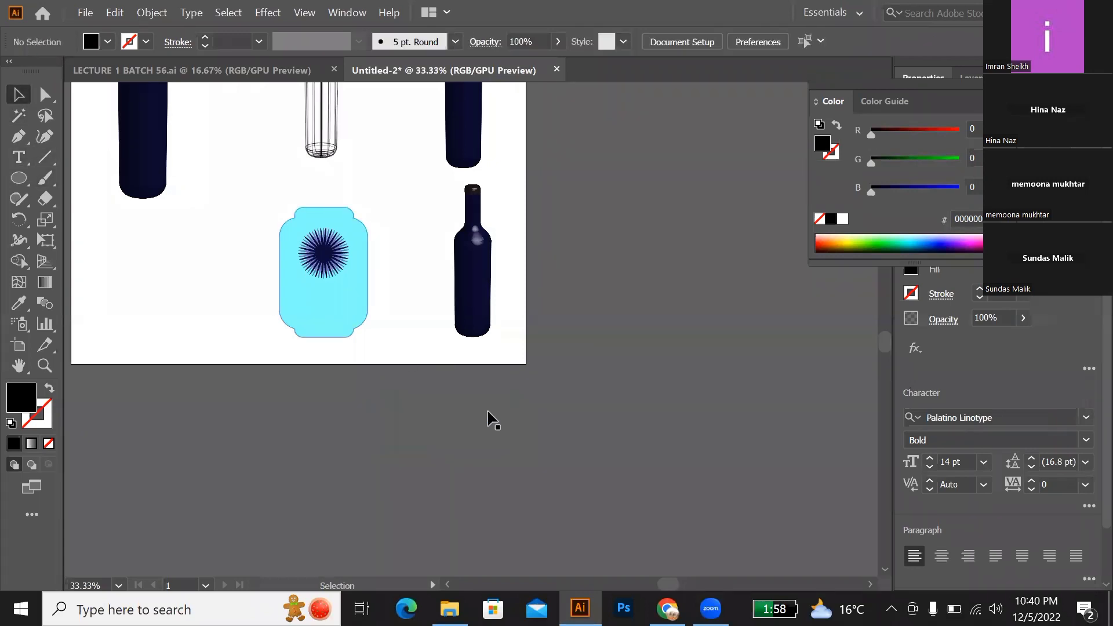
key("t")
left_click_drag(415, 387, 607, 478)
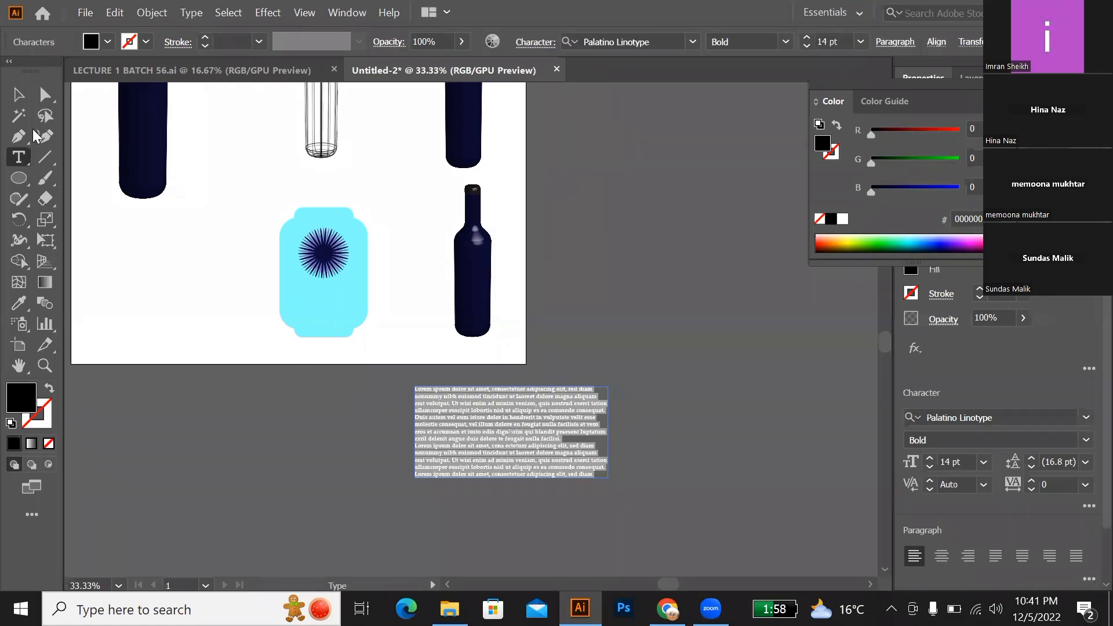
key("Escape")
key("Delete")
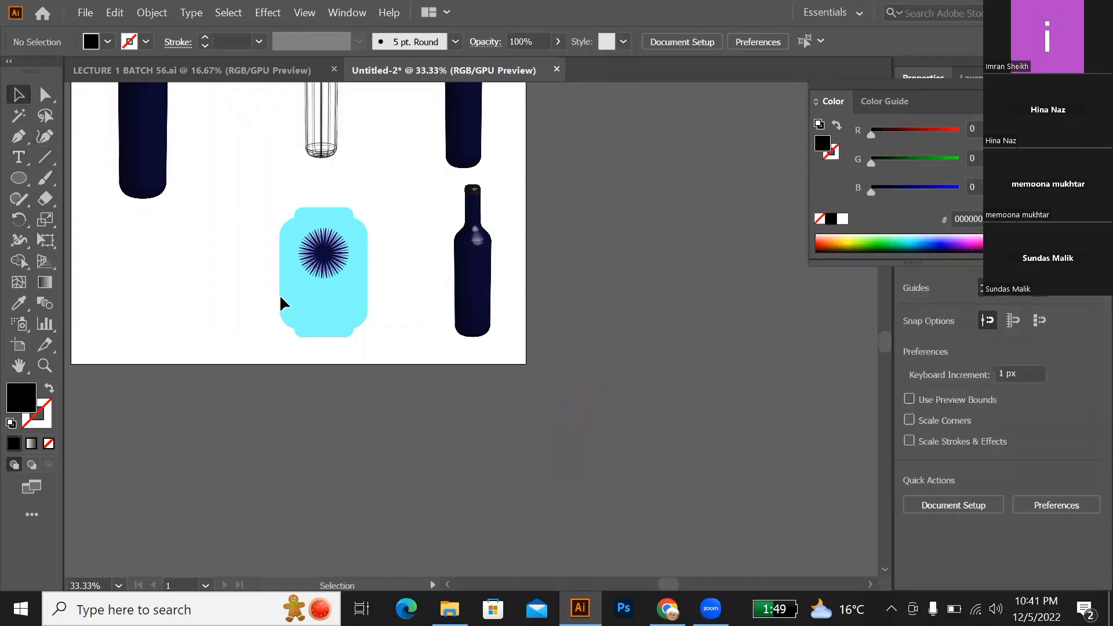
Step: Create a frame of placeholder text on the cyan label beneath the starburst and set its type size to 11 pt
scroll(278, 318, "up", 2)
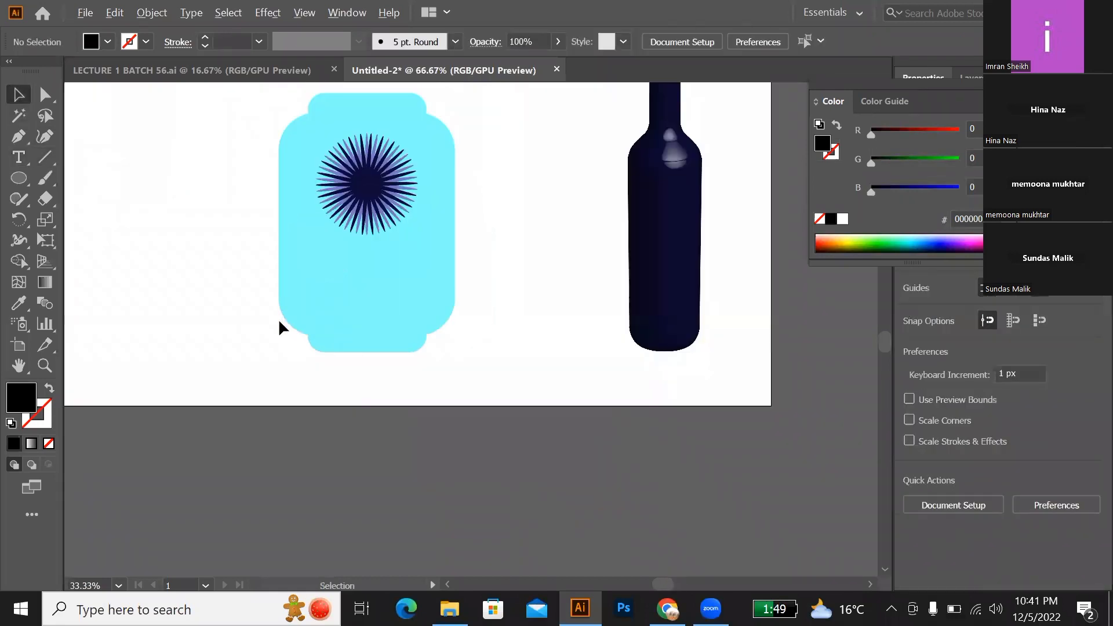
key("t")
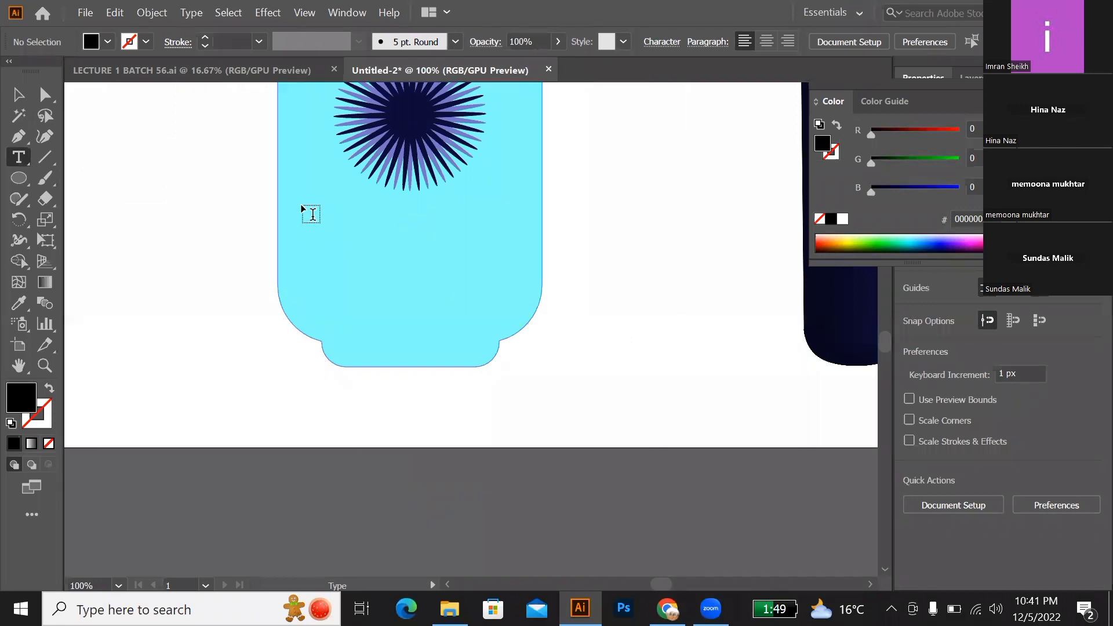
left_click_drag(309, 204, 518, 299)
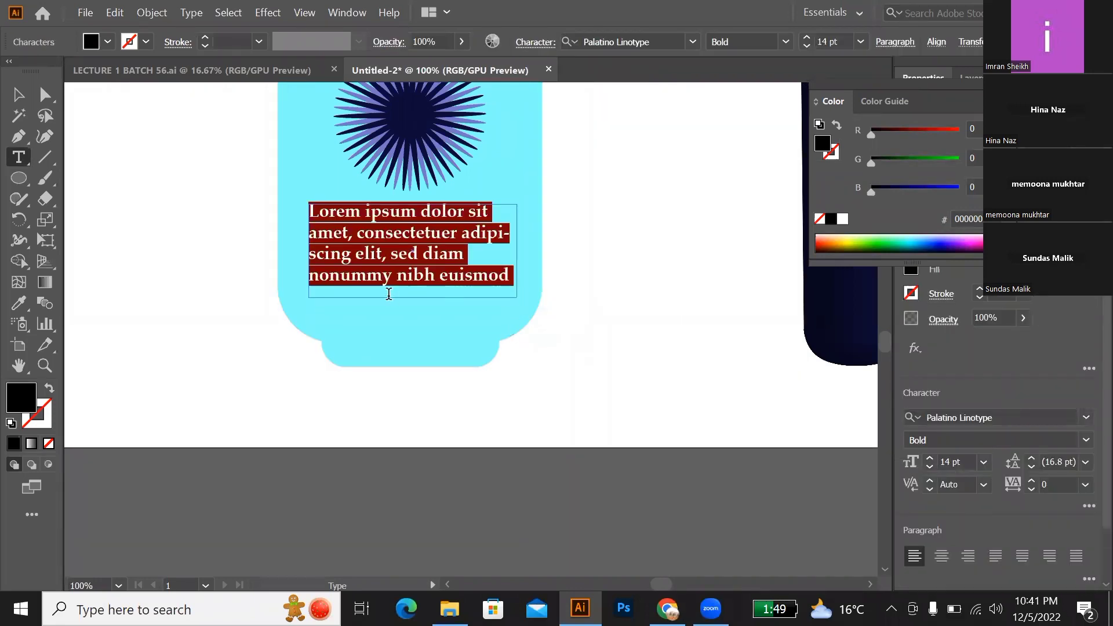
left_click(981, 466)
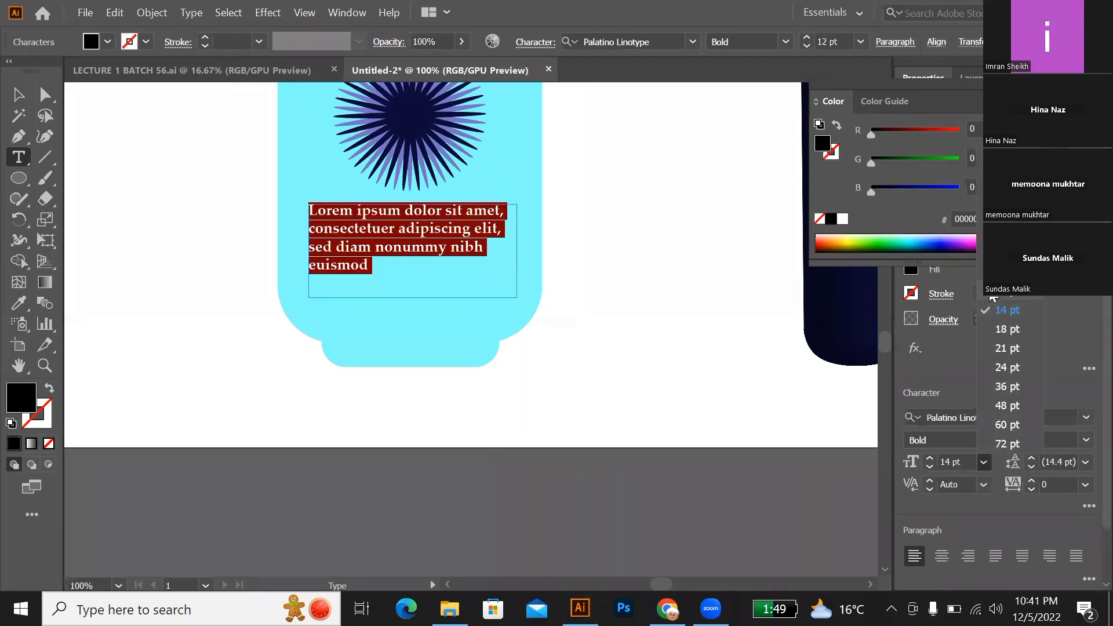
left_click(979, 273)
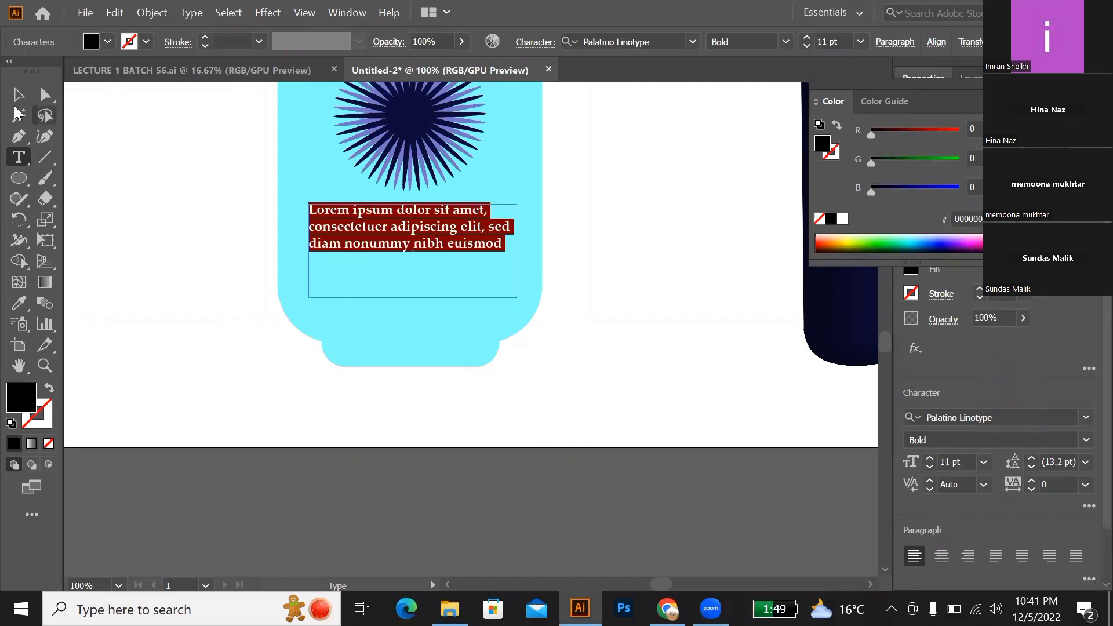
Step: Centre-align the placeholder paragraph on the label and set its type size to 9 pt
left_click(18, 94)
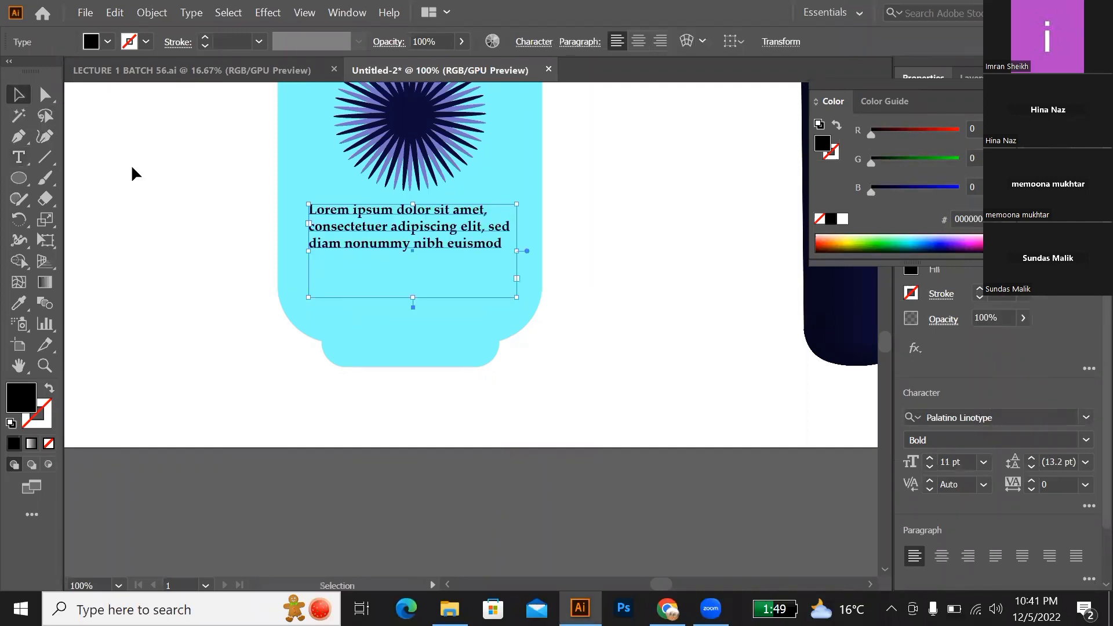
left_click(942, 556)
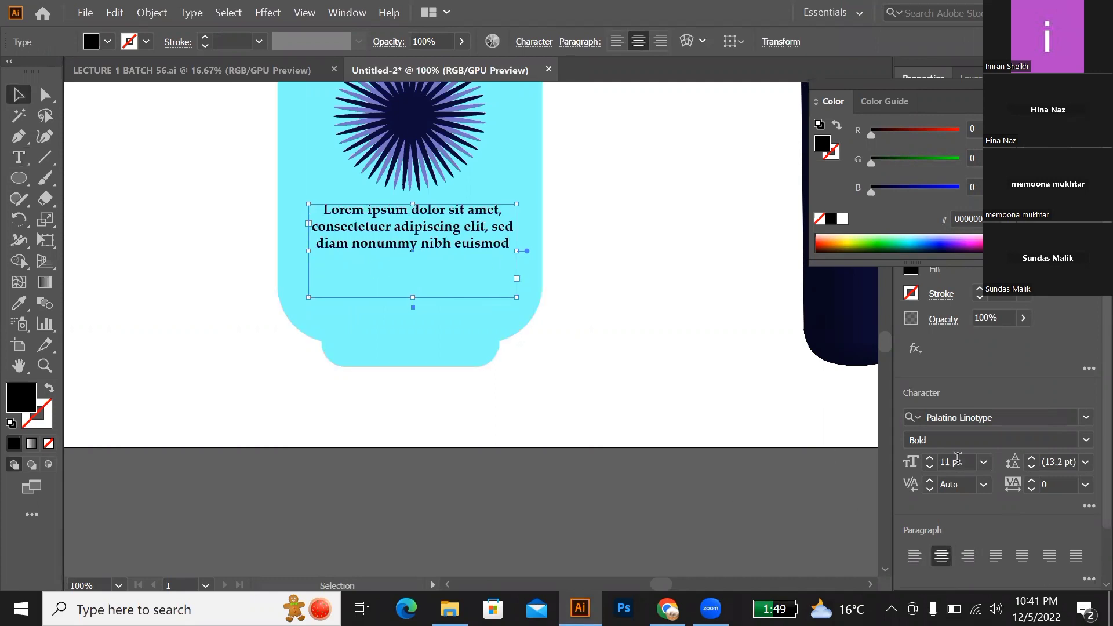
left_click(984, 463)
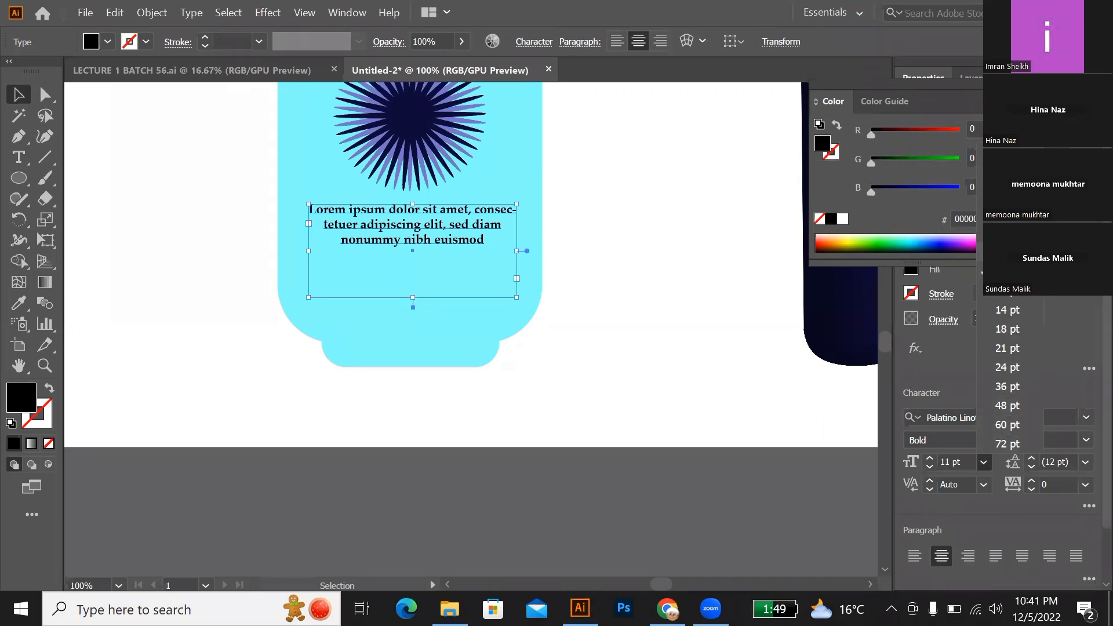
left_click(1007, 233)
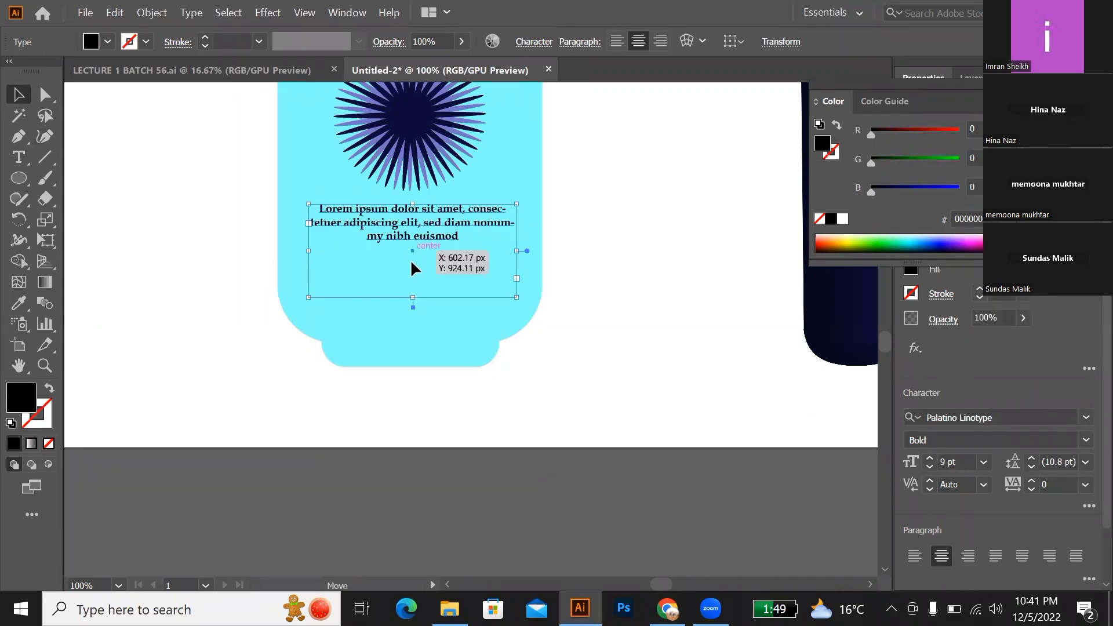
Step: Shorten the placeholder text frame to fit its three lines and place it lower on the label
left_click_drag(413, 264, 413, 295)
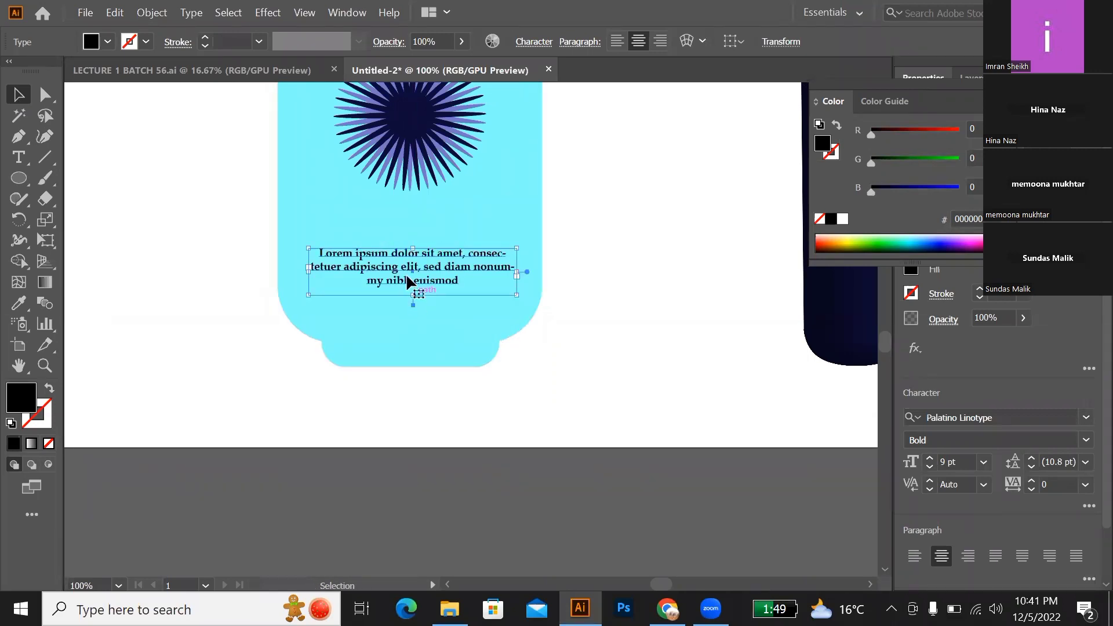
left_click(532, 353)
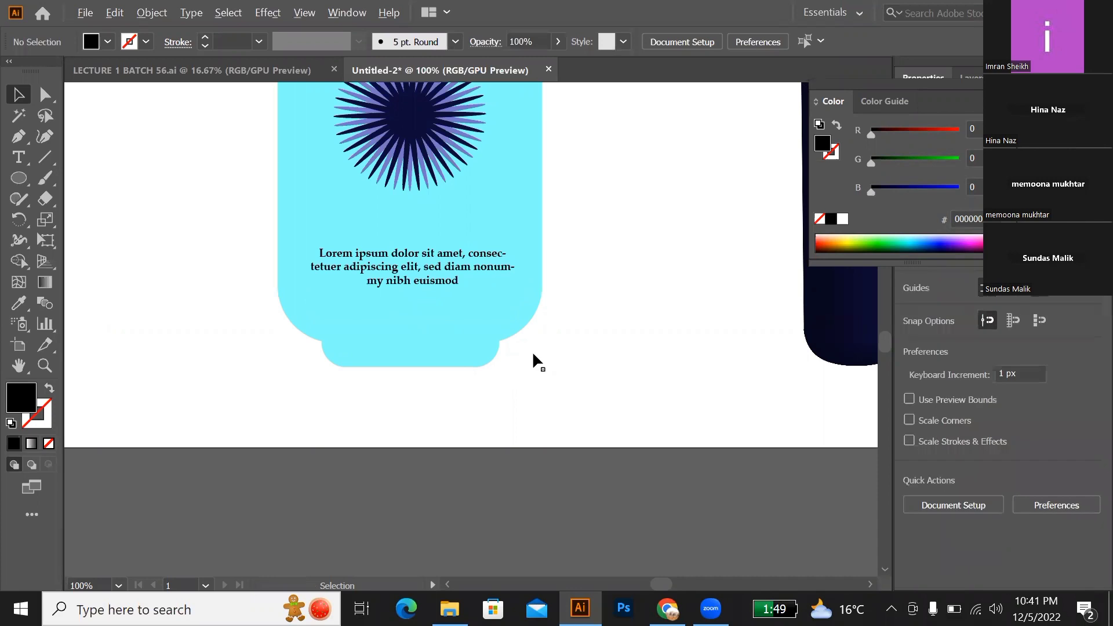
Step: Duplicate the "PRODUCT VISUALIZATION" title into the space between the wireframe bottle and the cyan label
scroll(533, 351, "down", 4)
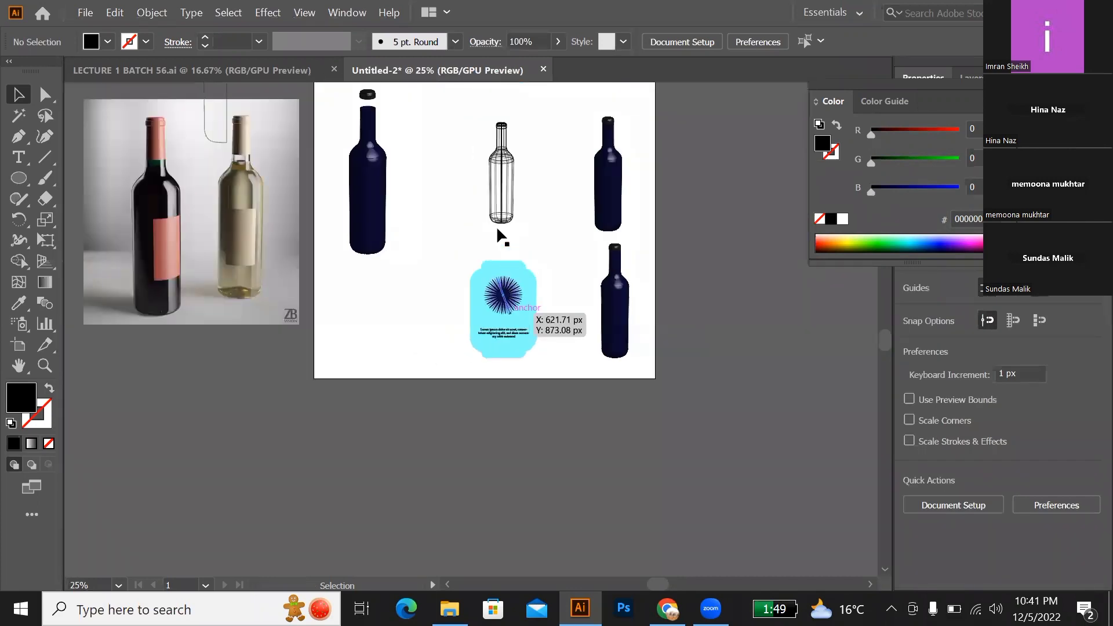
scroll(498, 231, "up", 3)
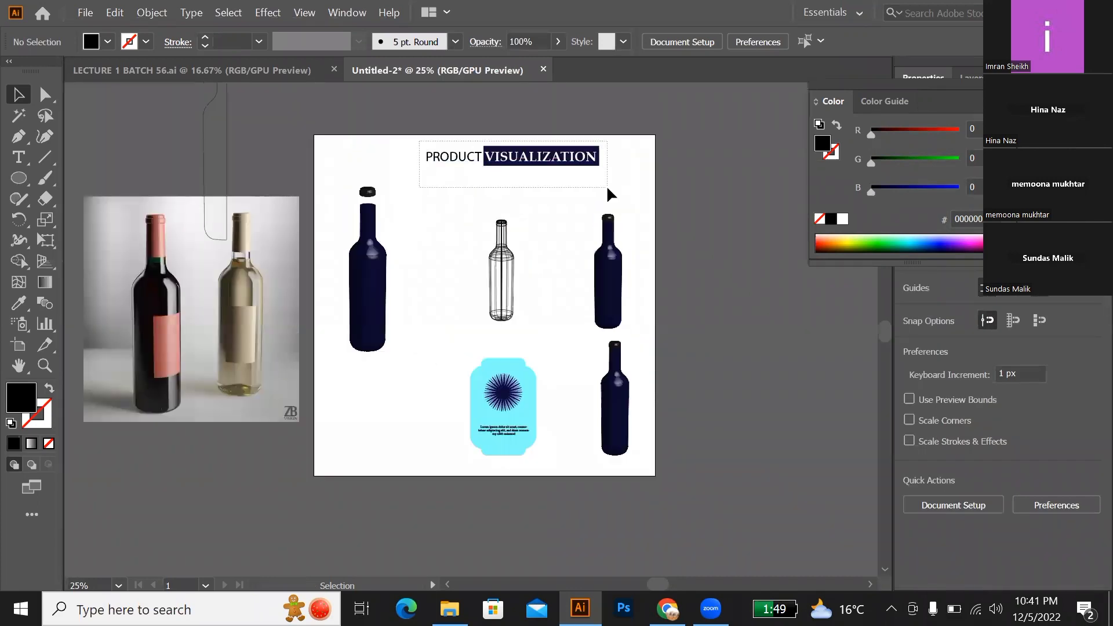
left_click(467, 164)
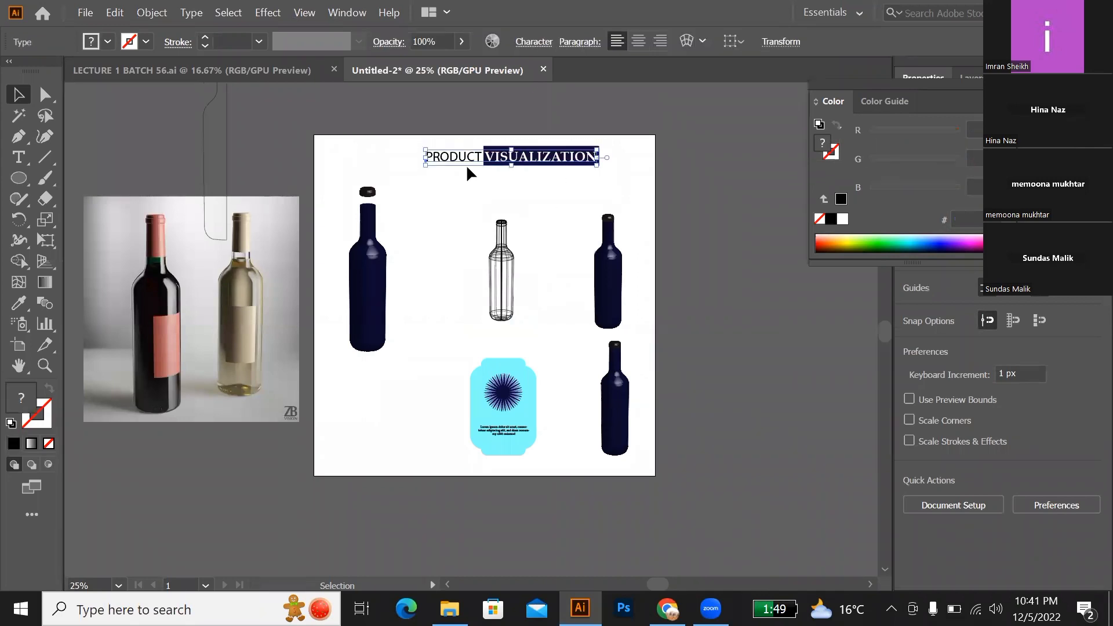
left_click_drag(468, 155, 466, 337)
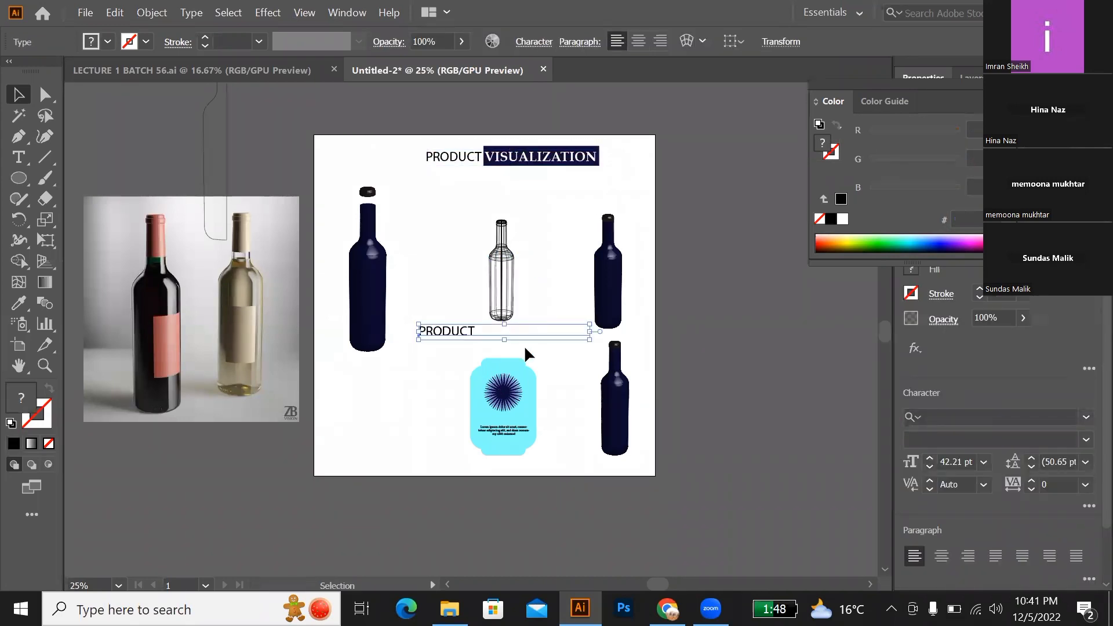
Step: Scale the title copy down proportionally to about 12.7 pt so it fits the label's width
scroll(524, 345, "down", 1)
scroll(527, 343, "up", 4)
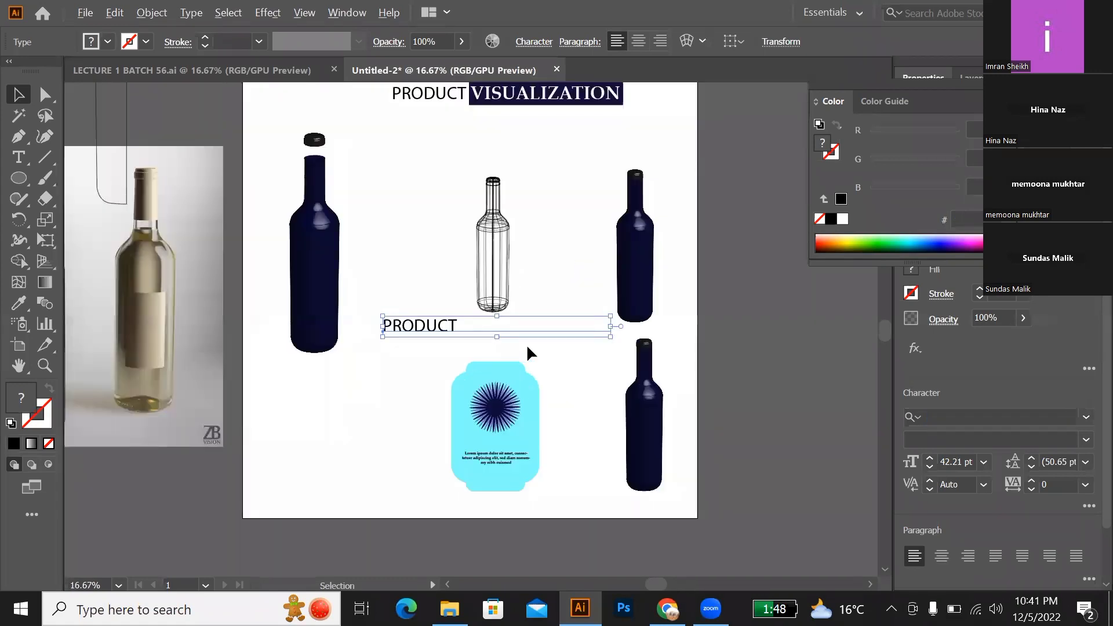
left_click_drag(692, 328, 534, 314)
scroll(517, 323, "down", 3)
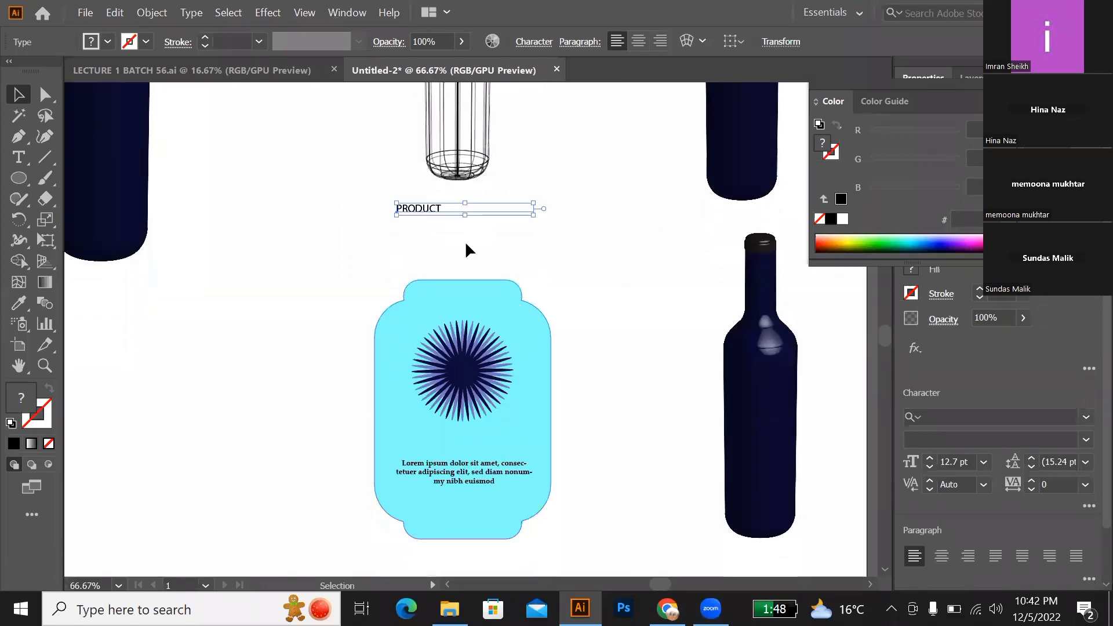
Step: Place the small title just below the label's starburst and move the placeholder paragraph up directly beneath it
left_click_drag(433, 218, 437, 429)
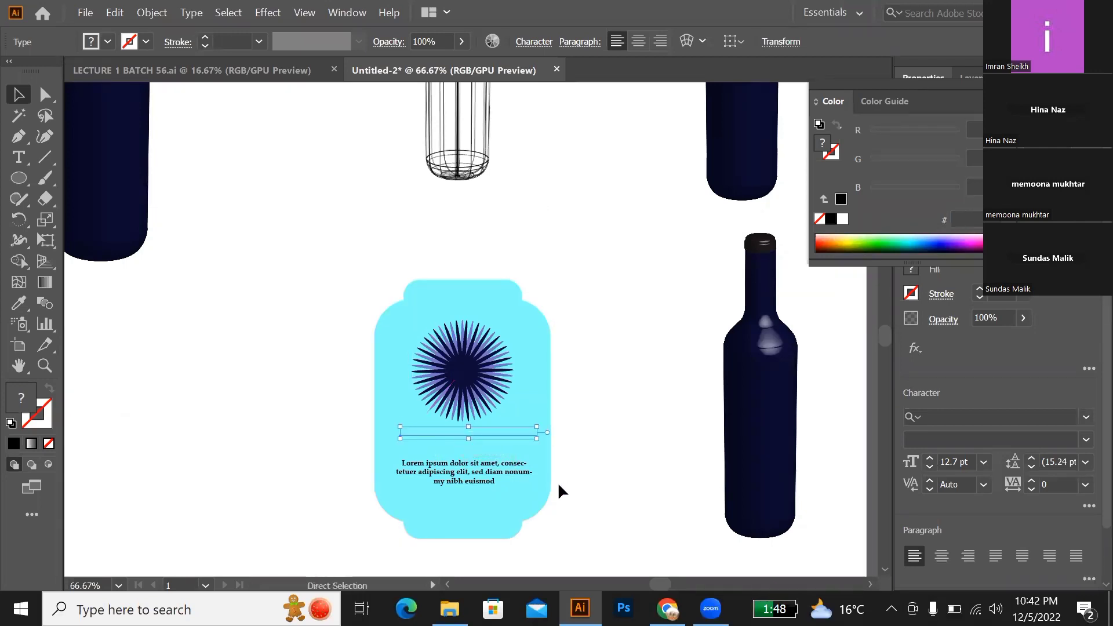
left_click(556, 487)
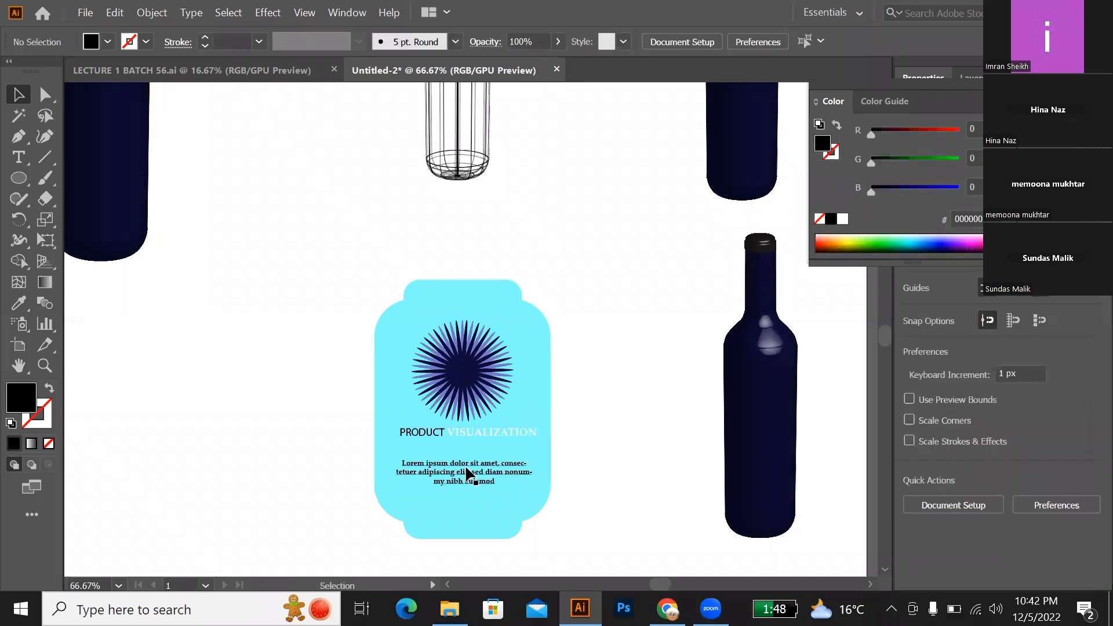
left_click_drag(472, 472, 472, 459)
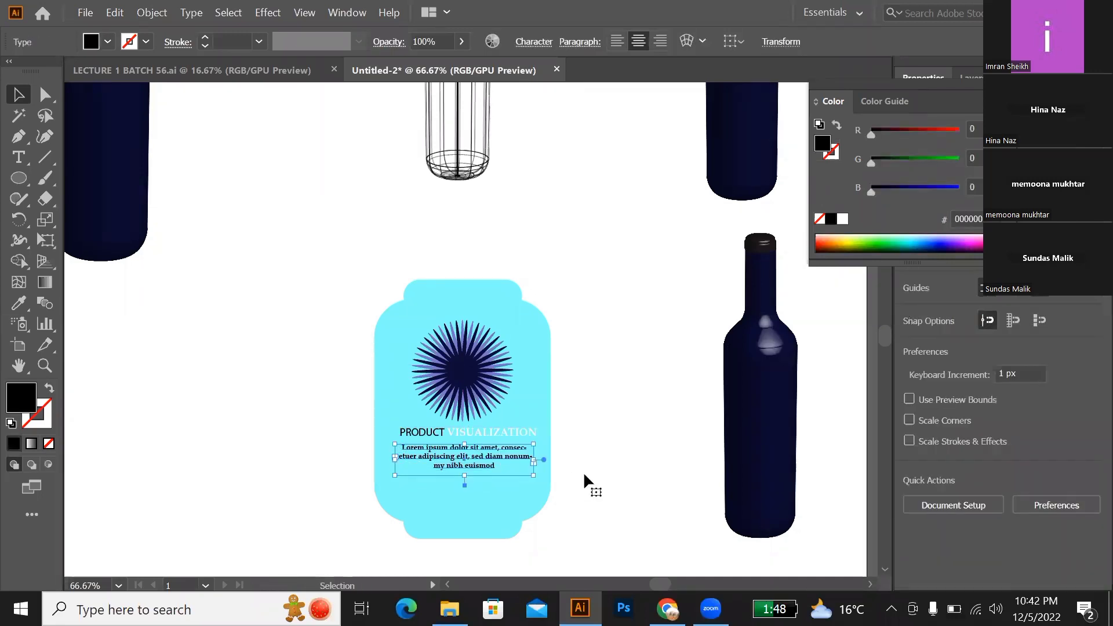
left_click(583, 471)
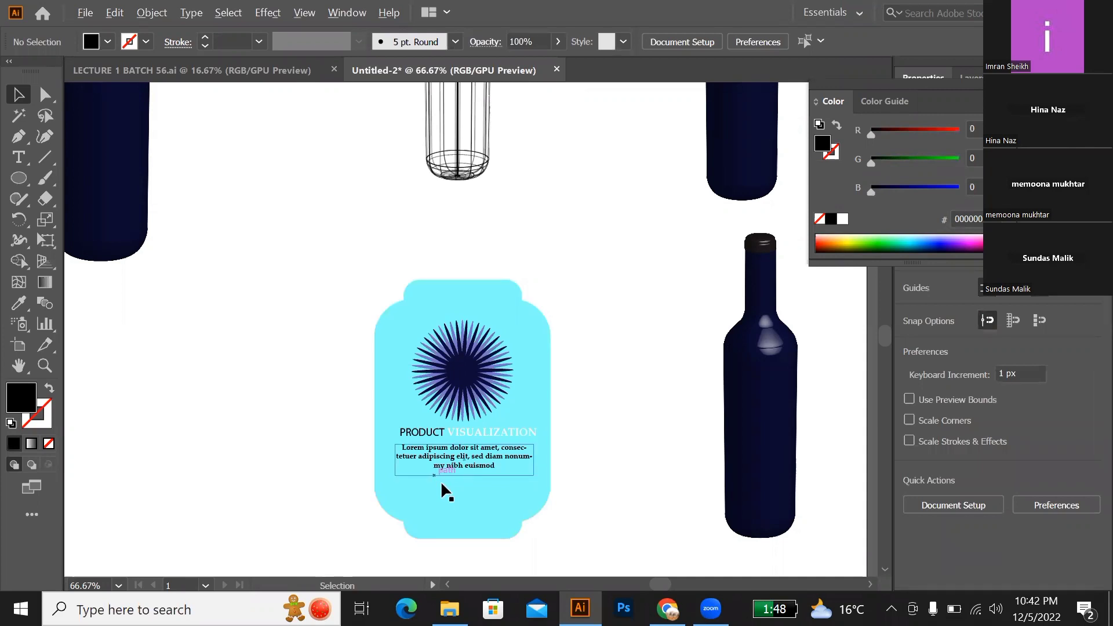
Step: Draw a small, thin black rounded rectangle below the placeholder paragraph on the label
scroll(445, 485, "up", 1)
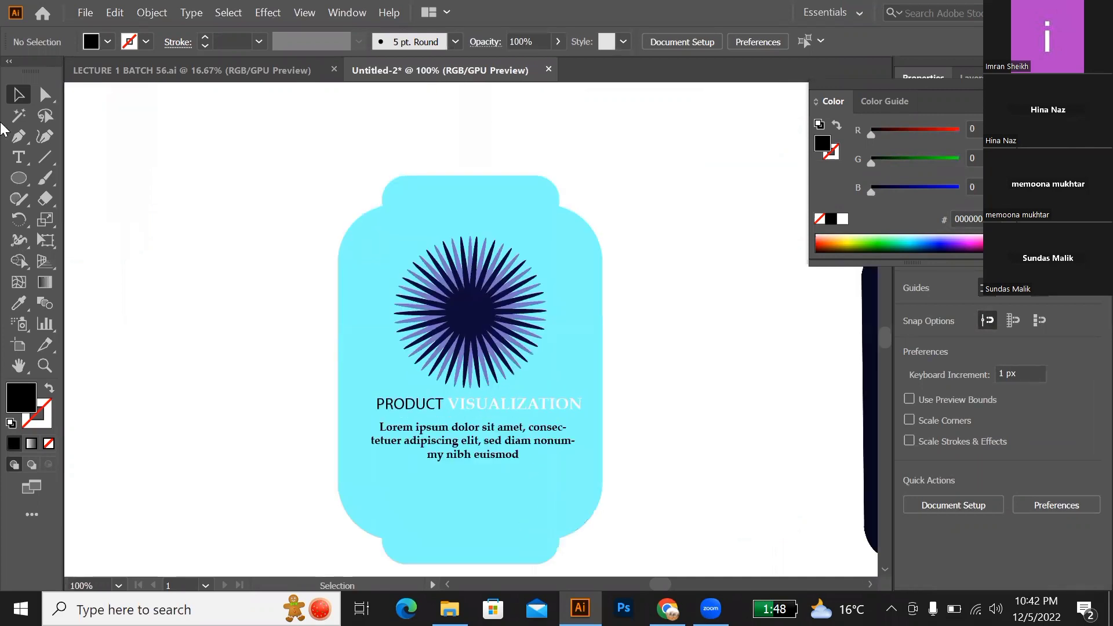
left_click_drag(19, 178, 92, 199)
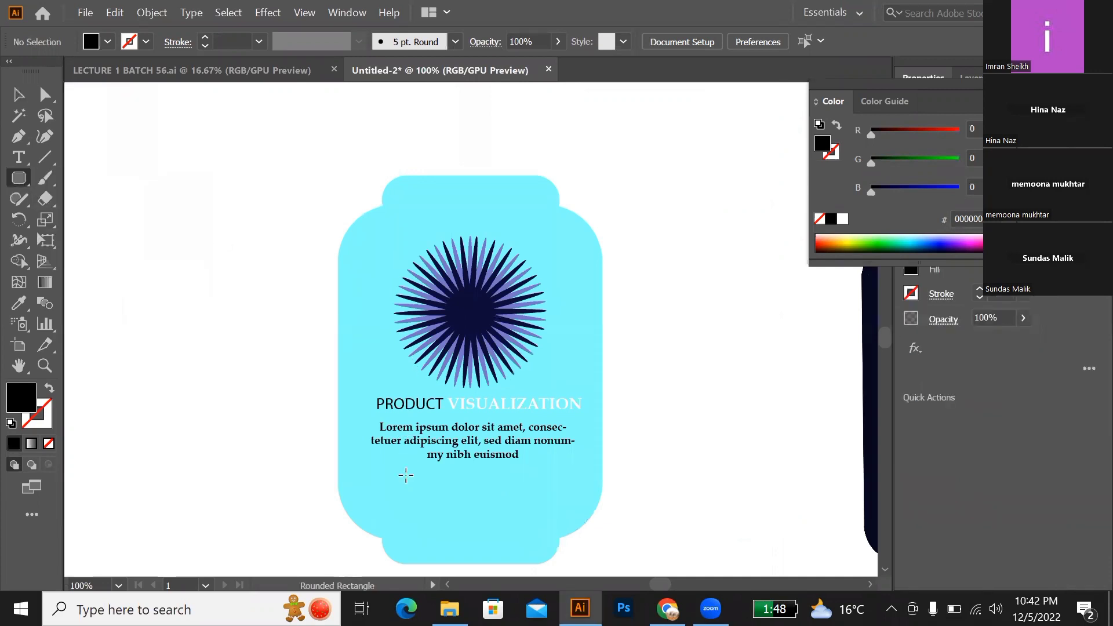
left_click_drag(423, 476, 448, 484)
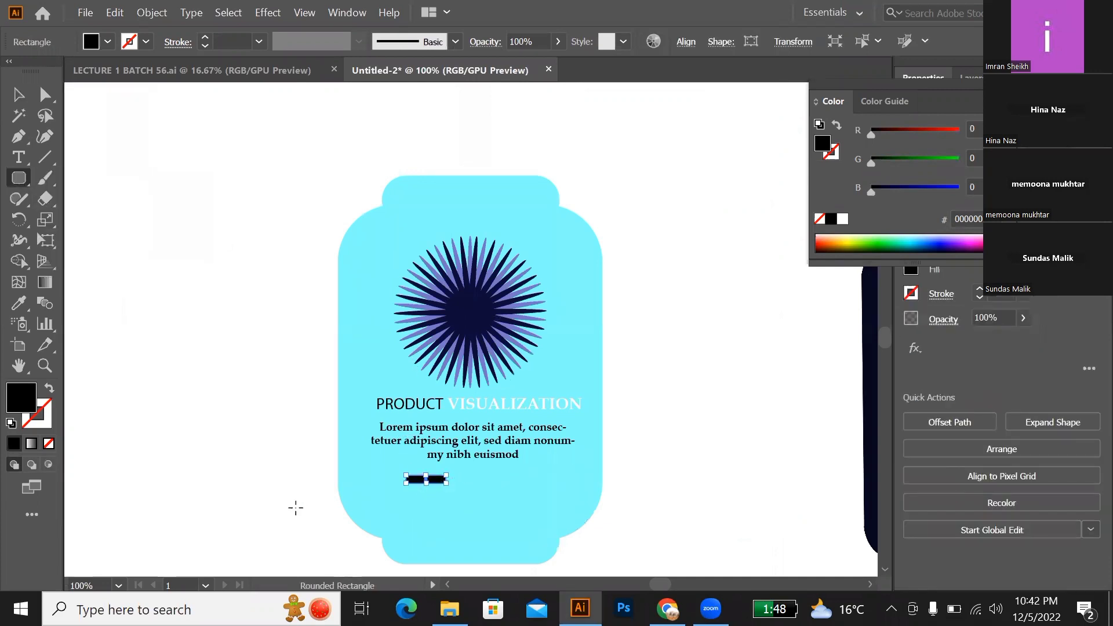
key("shift+Up")
key("shift+Up")
key("shift+Up")
key("shift+Up")
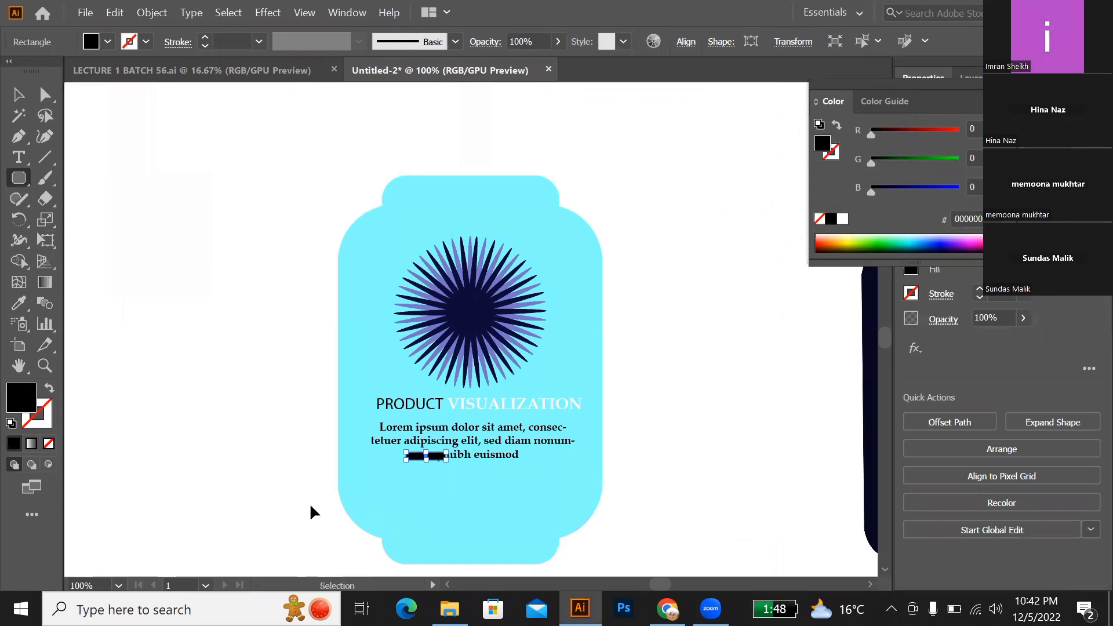
key("ctrl+z")
Step: Copy the black rounded bar twice horizontally to form an evenly spaced row of three
key("v")
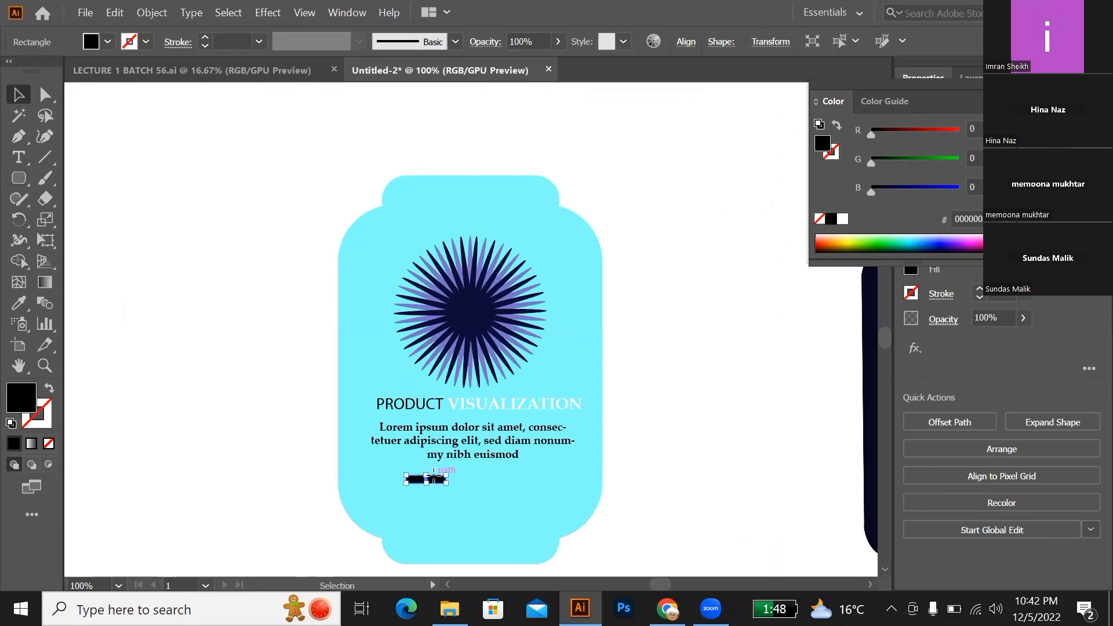
left_click_drag(433, 479, 487, 483)
key("ctrl+d")
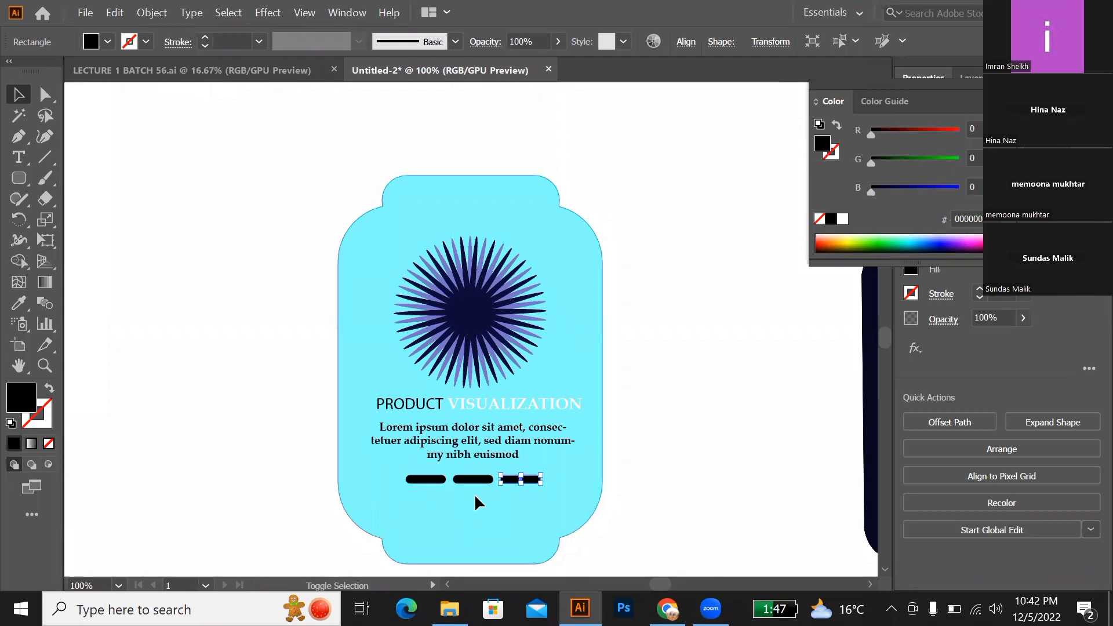
Step: Group the three black bars and shift the group slightly left under the paragraph
left_click(471, 481, "shift")
left_click(423, 480, "shift")
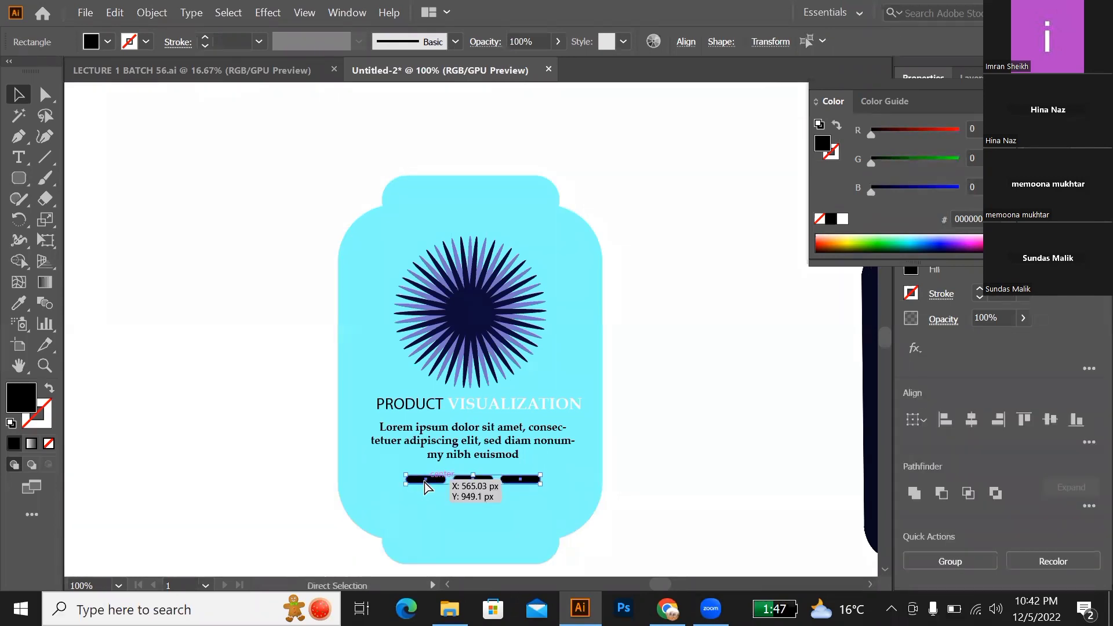
key("ctrl+g")
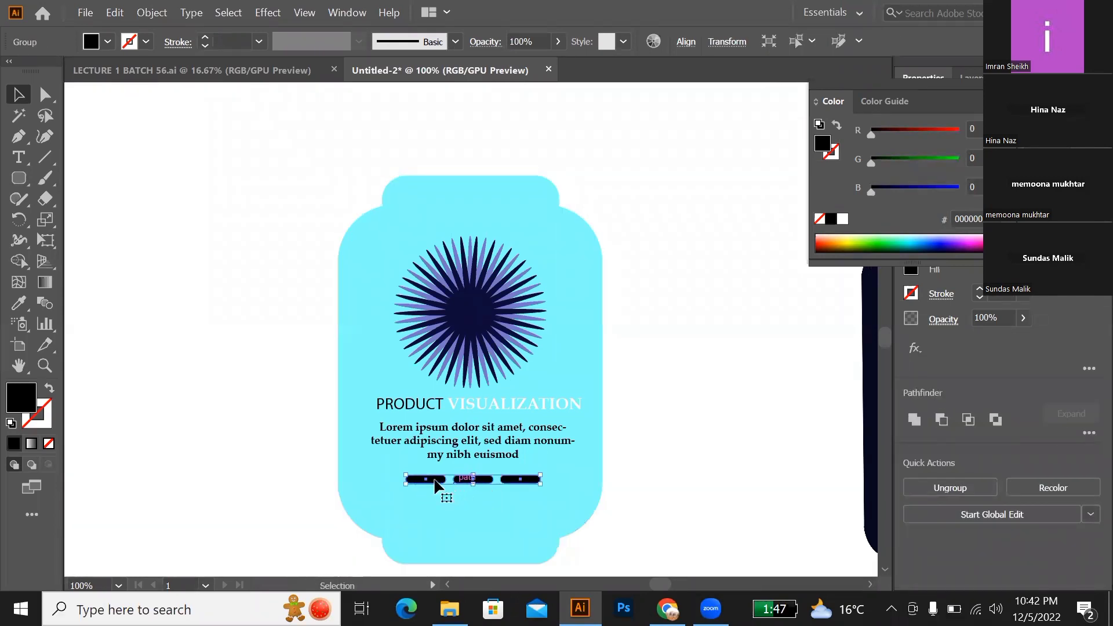
left_click_drag(426, 483, 411, 483)
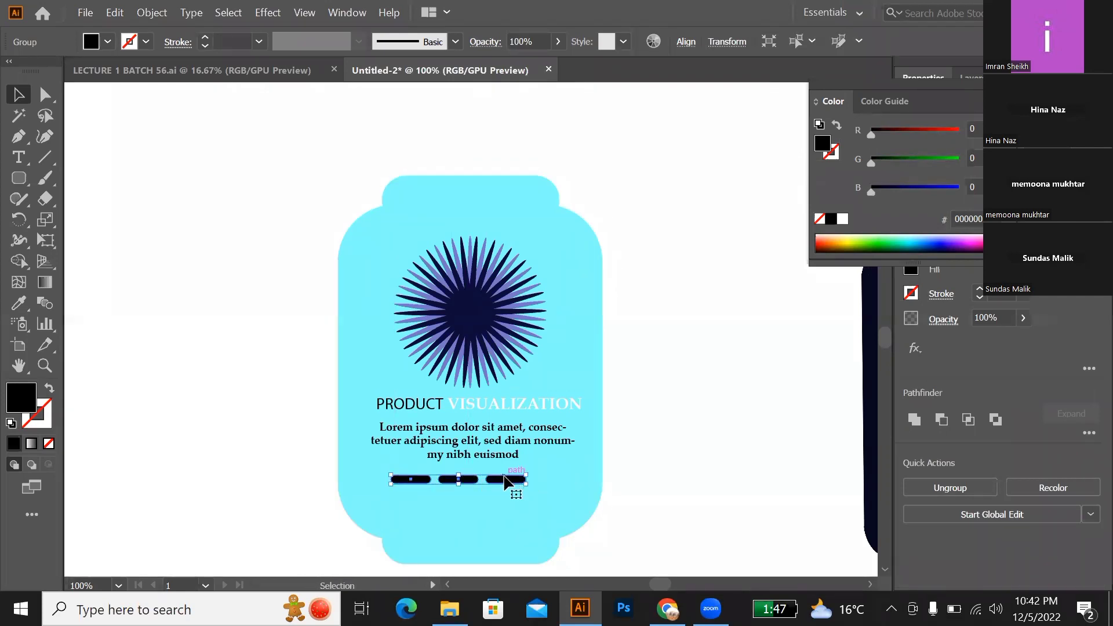
Step: Try to align the horizontal centres of the bar group and the navy starburst rays
left_click(458, 369, "shift")
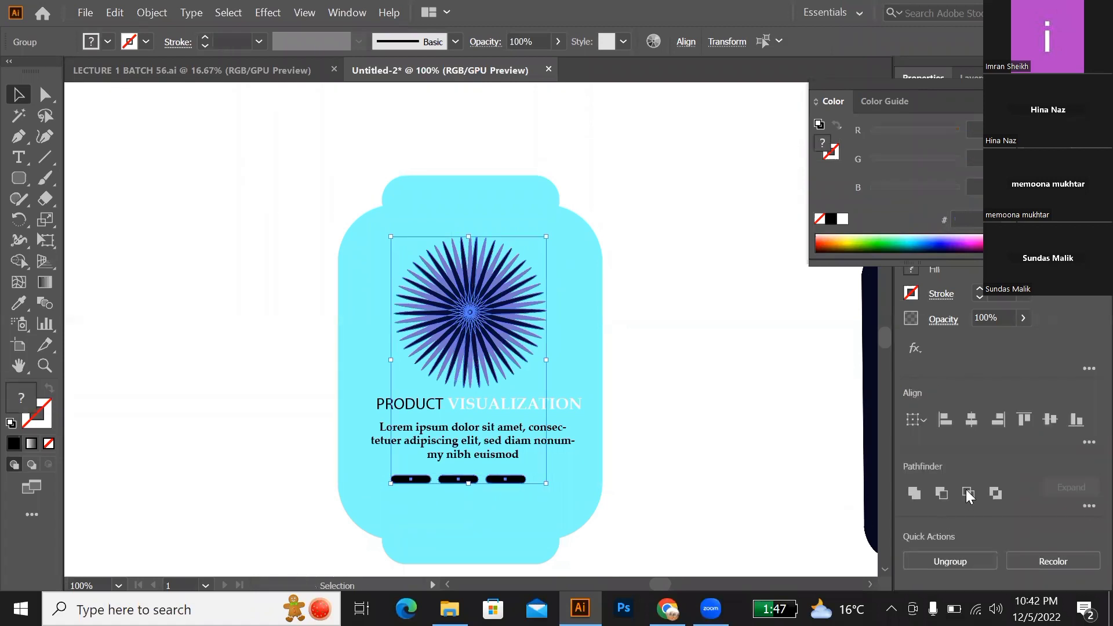
left_click(970, 427)
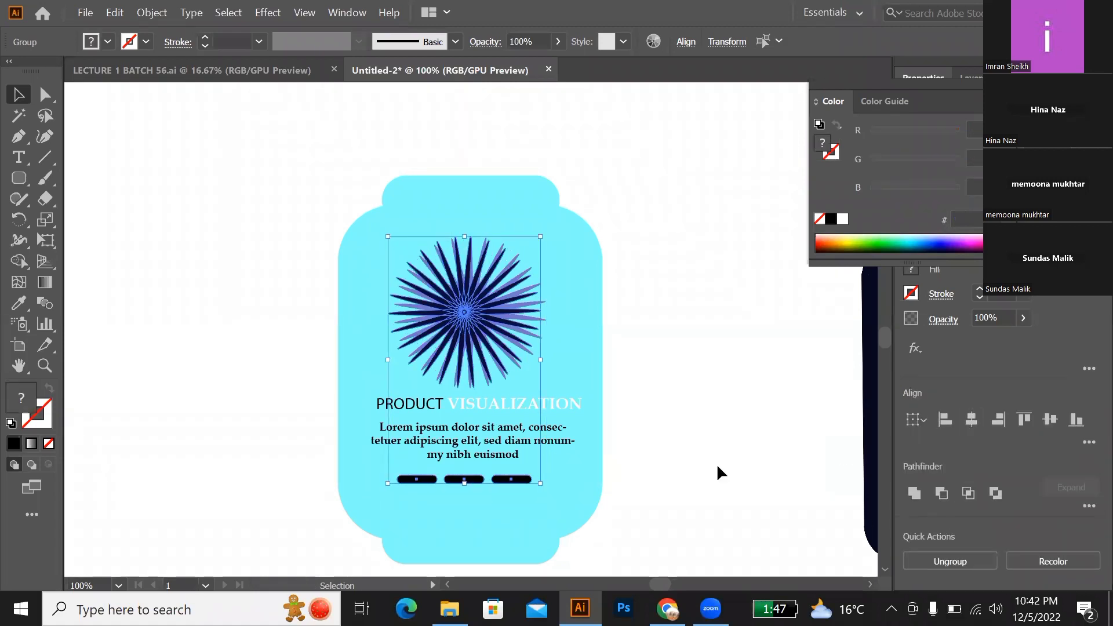
left_click(722, 463)
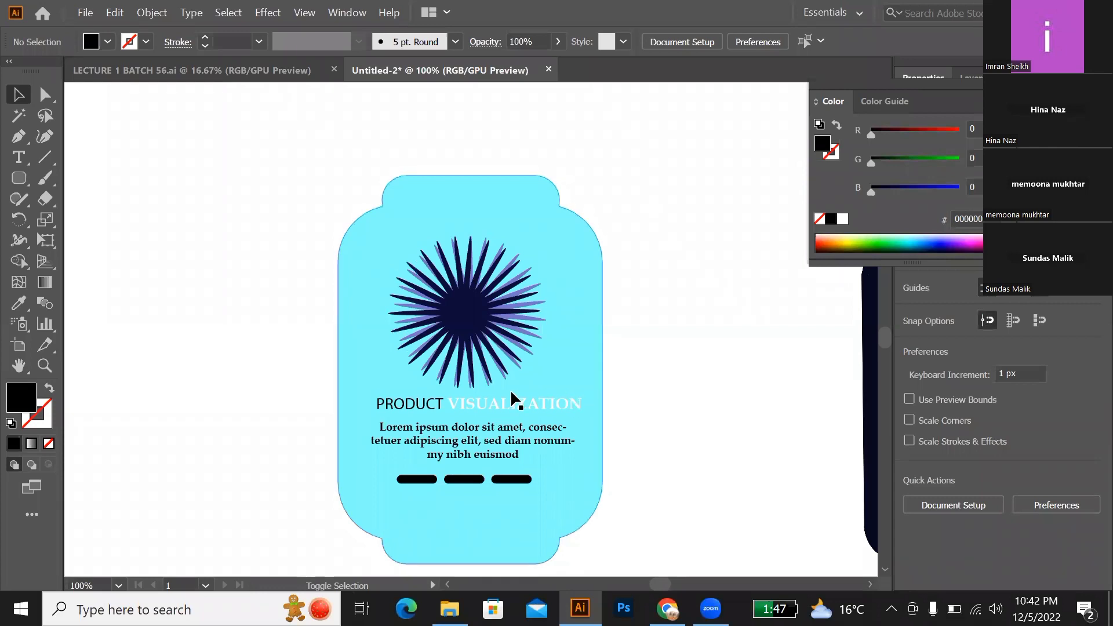
left_click(466, 336)
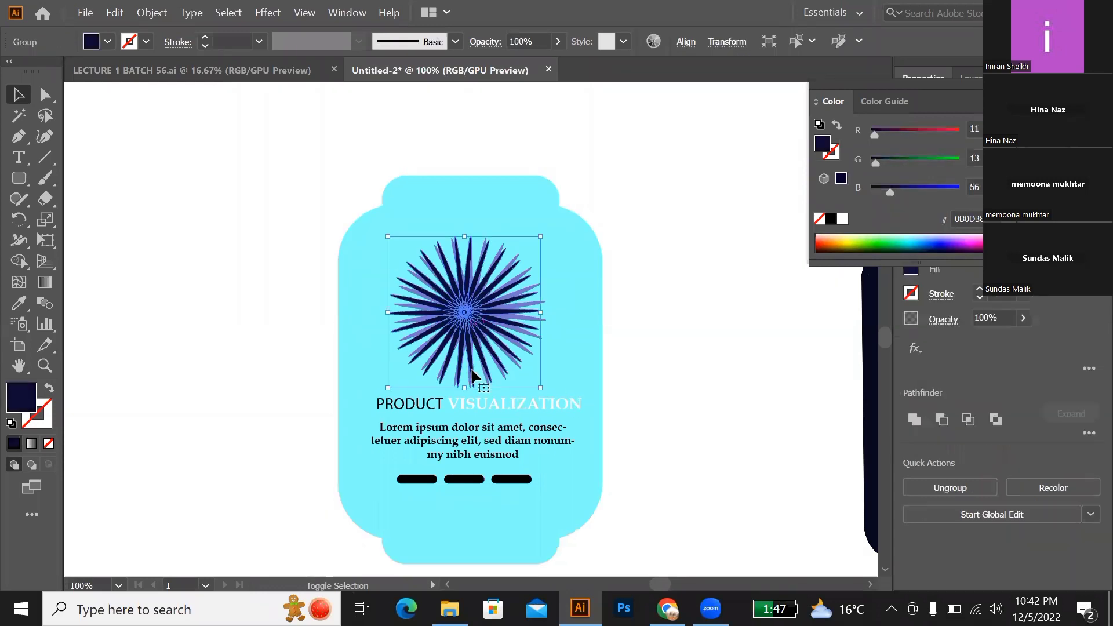
left_click(649, 414)
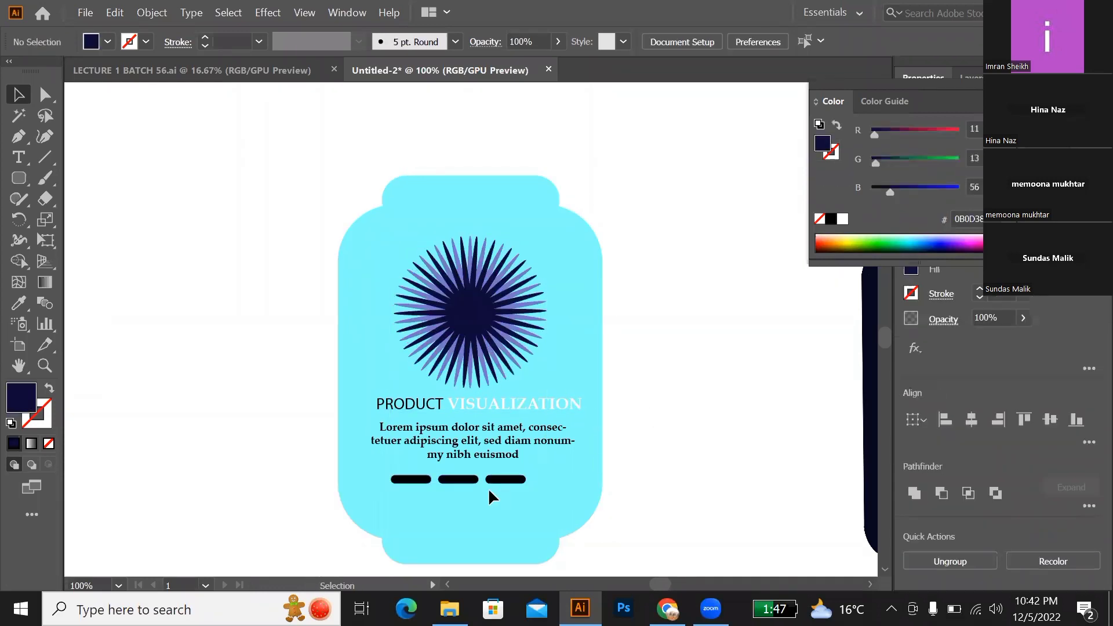
Step: Shift the group of three black bars slightly right beneath the label's placeholder paragraph
left_click_drag(498, 480, 507, 481)
left_click(644, 475)
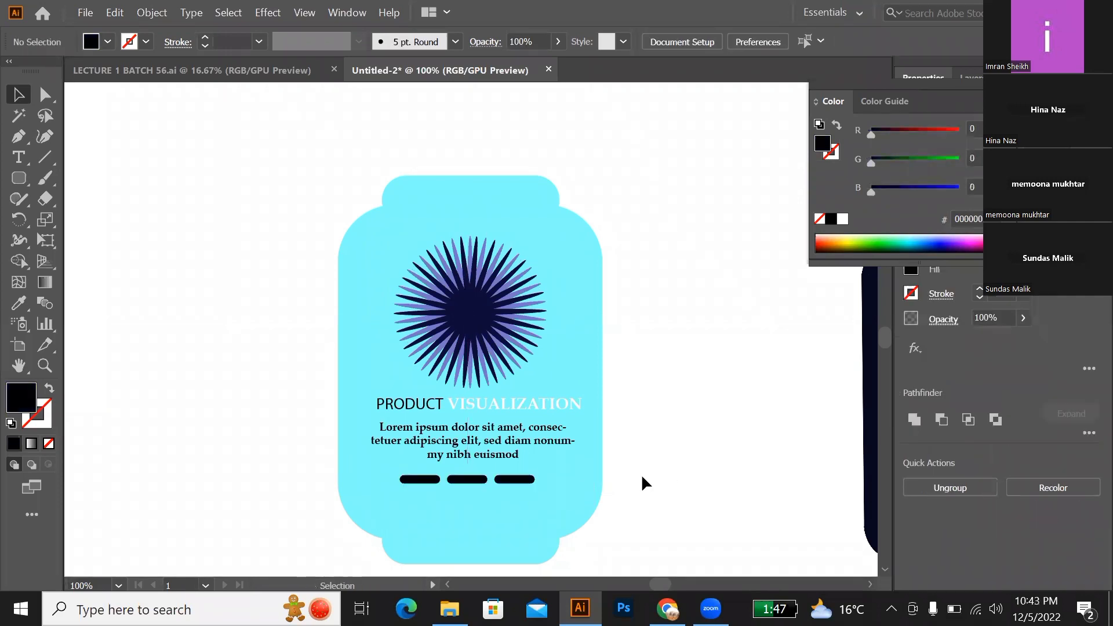
Step: Duplicate the complete cyan label with its starburst, text and bars so two labels sit side by side
scroll(449, 428, "down", 1)
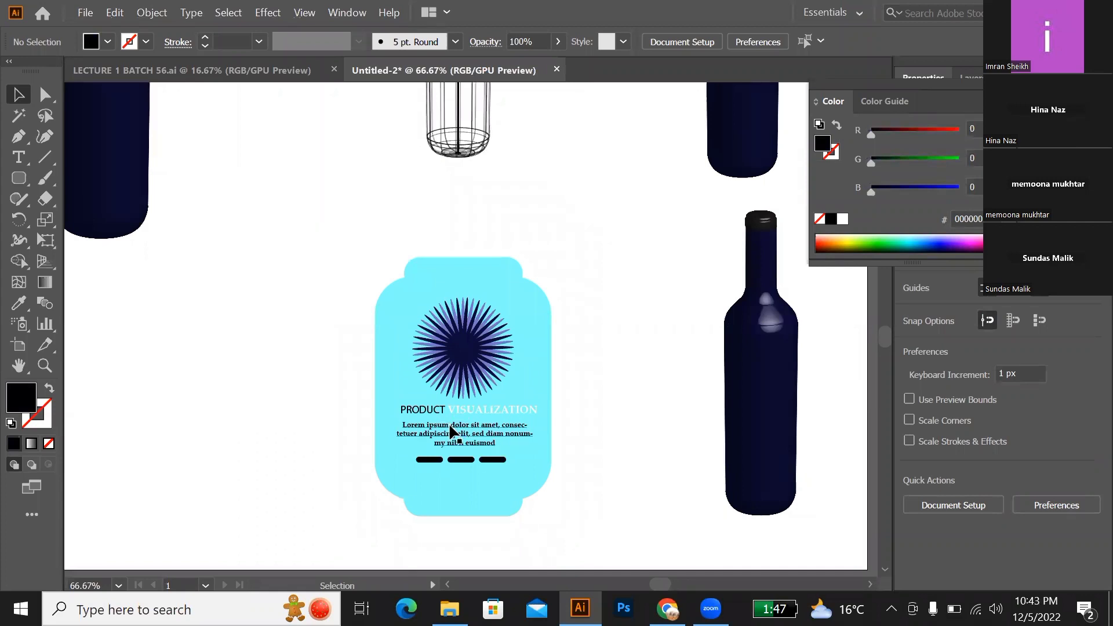
scroll(300, 351, "down", 1)
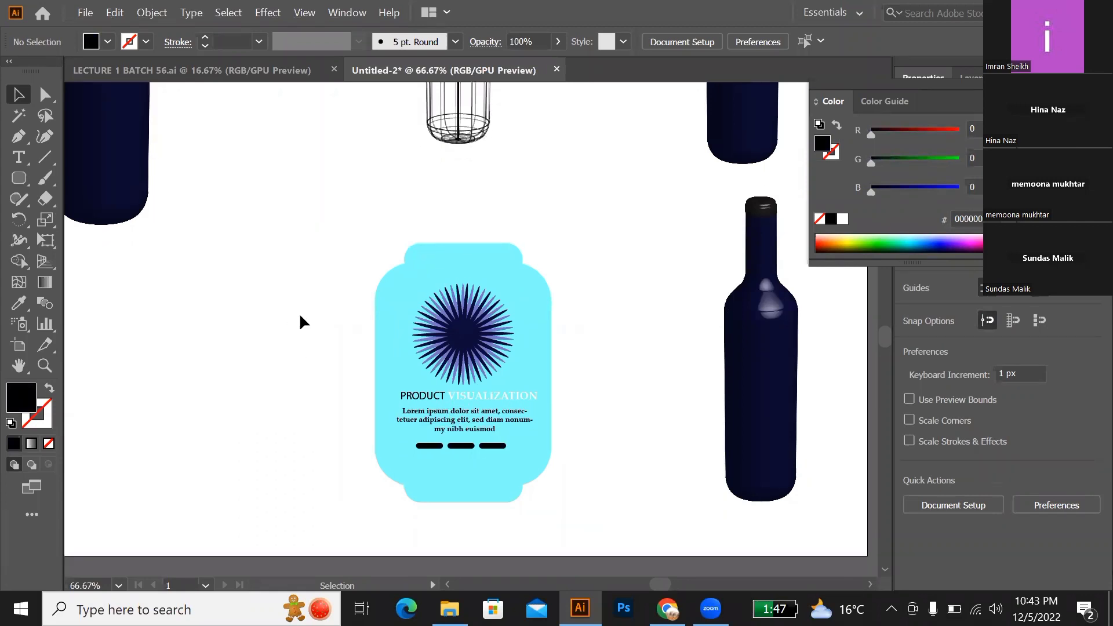
left_click_drag(326, 257, 574, 468)
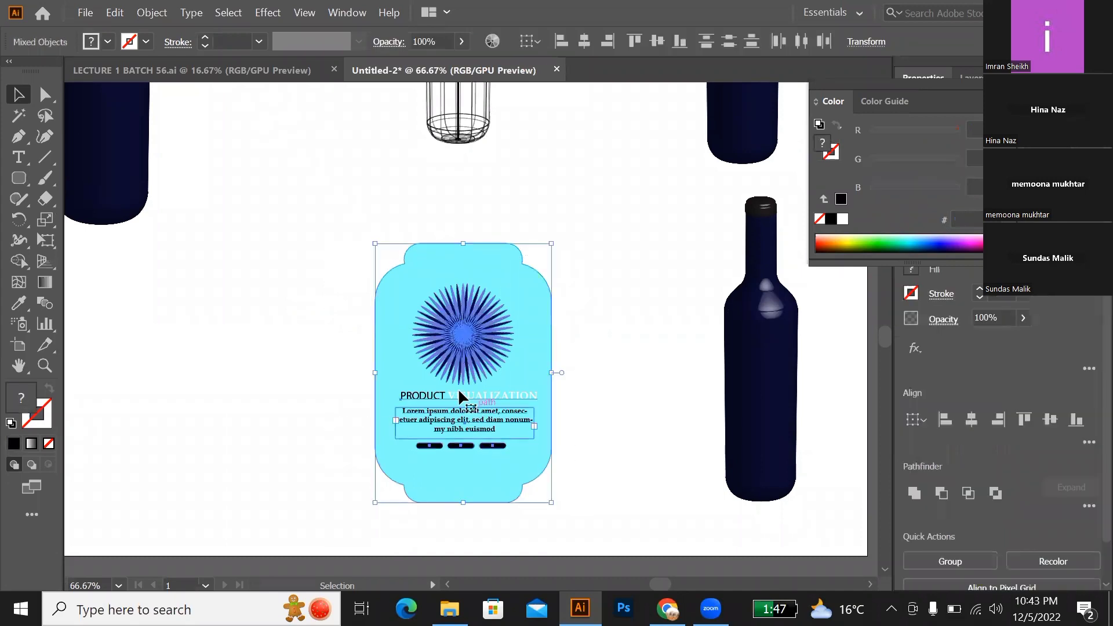
left_click_drag(464, 336, 247, 329)
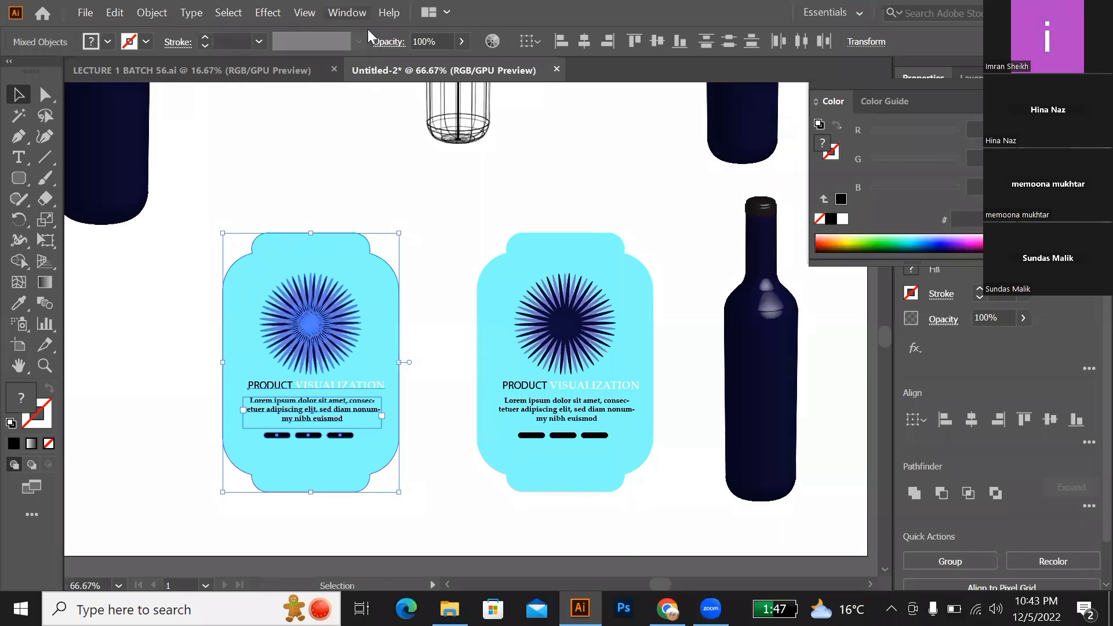
left_click(348, 13)
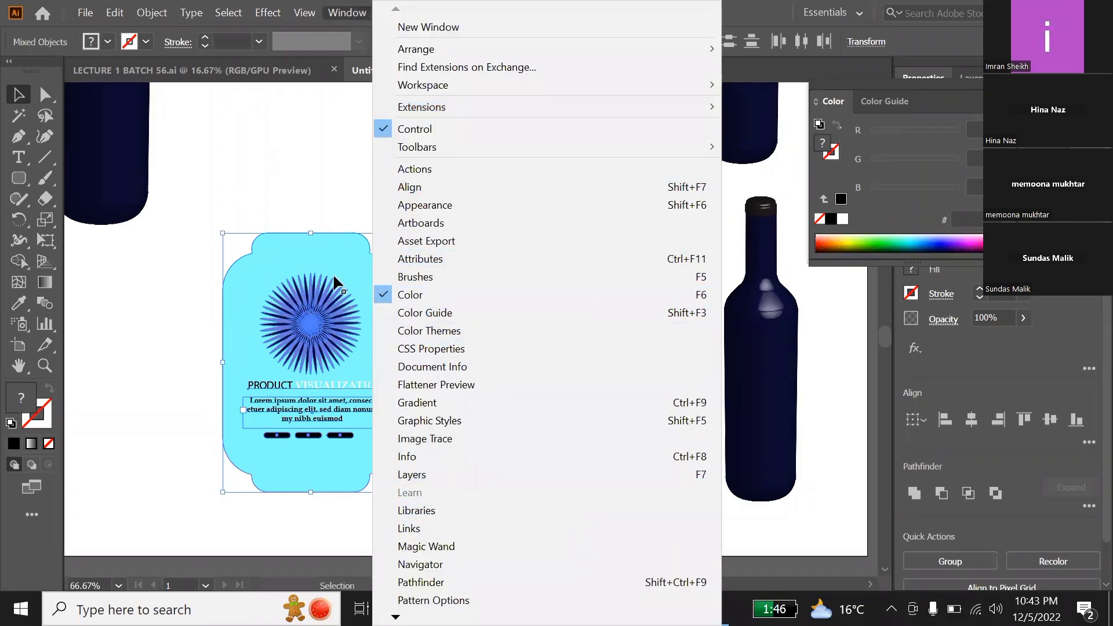
left_click(324, 259)
Step: Group all the artwork of the left label into one object
scroll(323, 262, "down", 2)
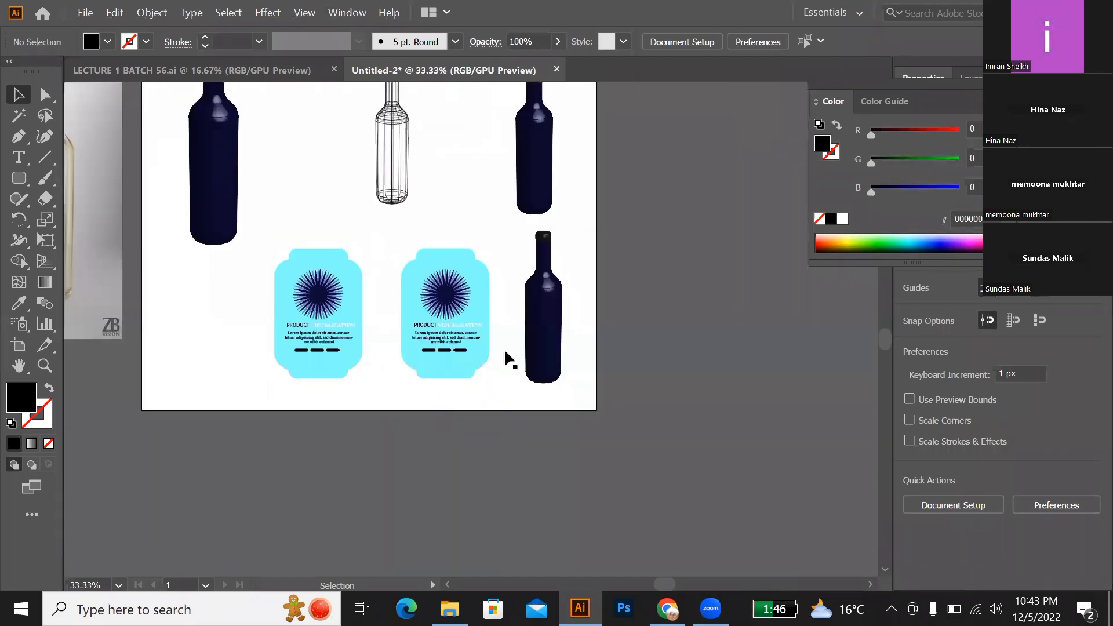
left_click_drag(247, 249, 372, 382)
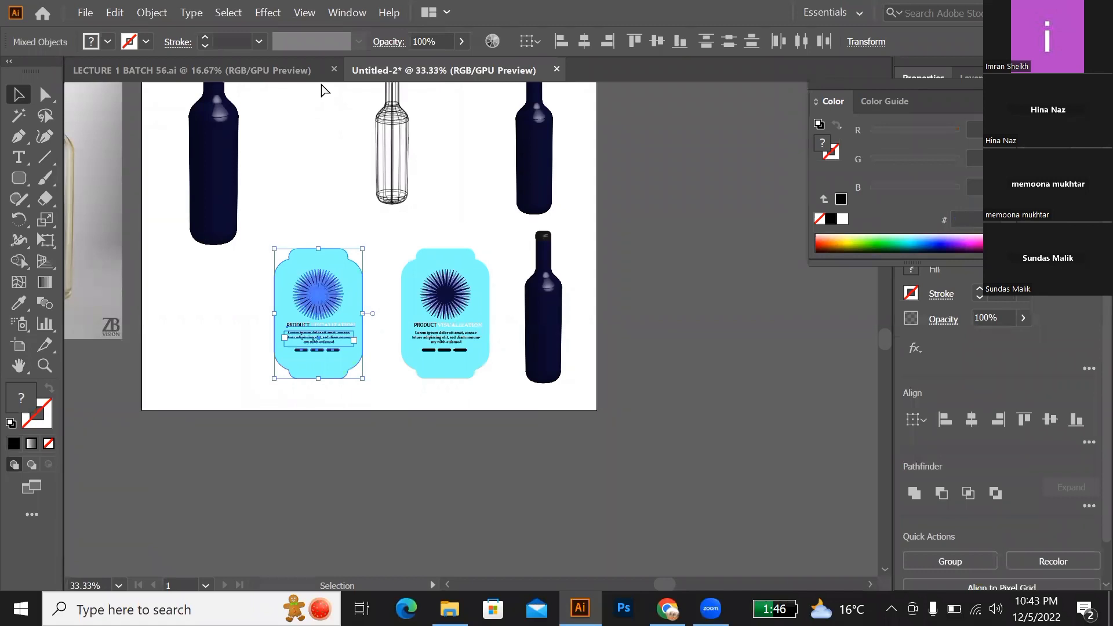
key("a")
key("v")
key("ctrl+g")
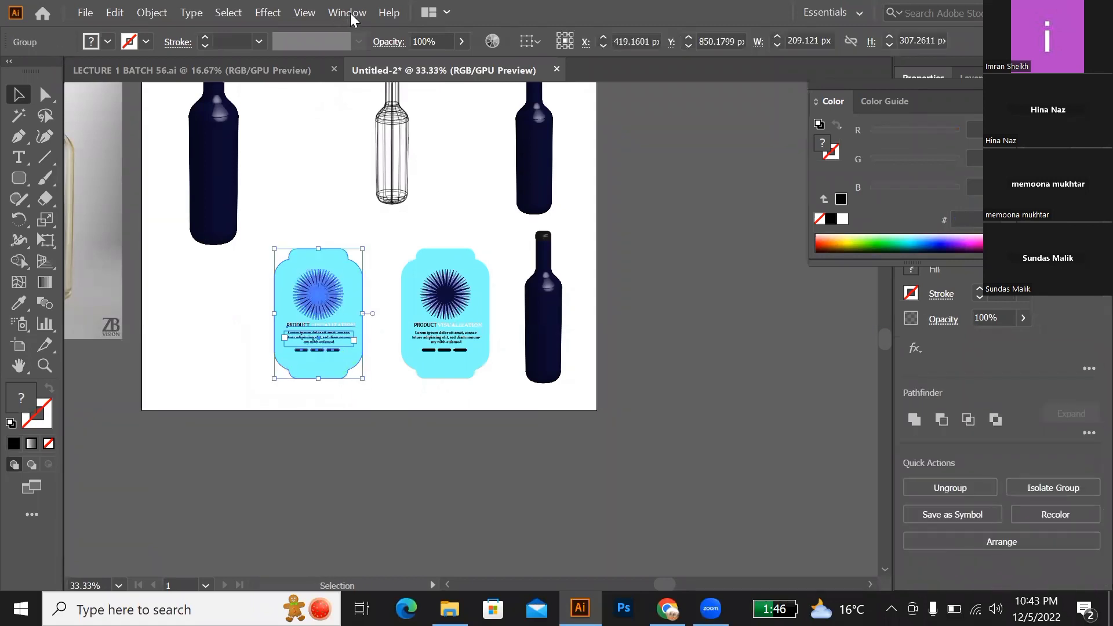
Step: Show the Symbols panel and place it beside the lower bottle next to the artboard
left_click(347, 12)
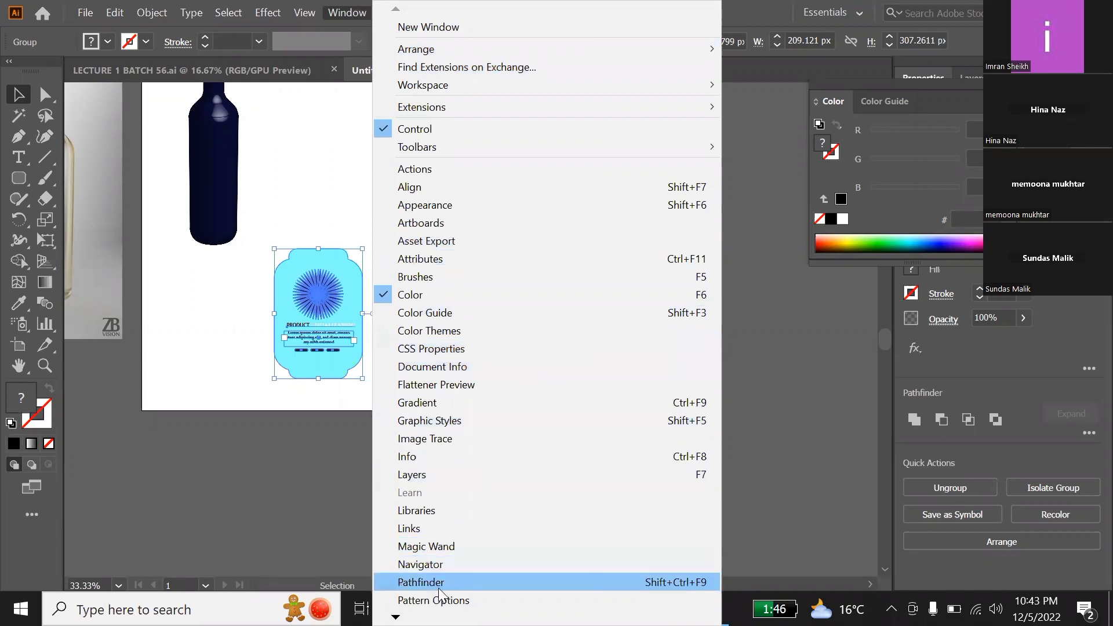
key("Down")
key("Down")
key("Down")
key("Down")
key("Down")
key("Down")
key("Down")
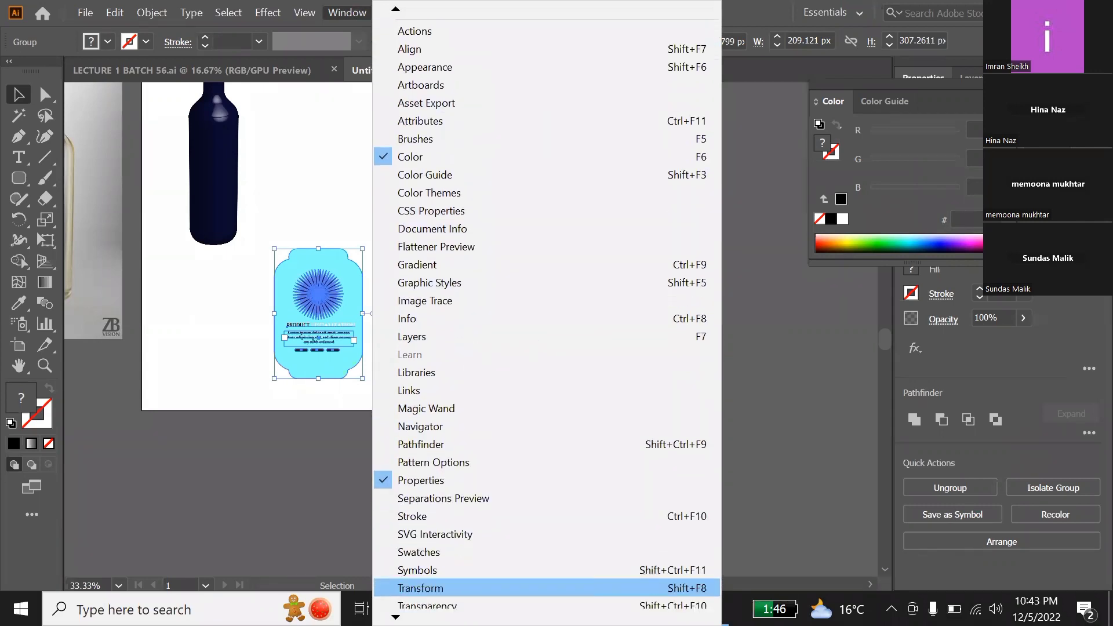
key("Down")
key("Down")
key("Down")
key("Down")
key("Down")
key("Down")
key("Down")
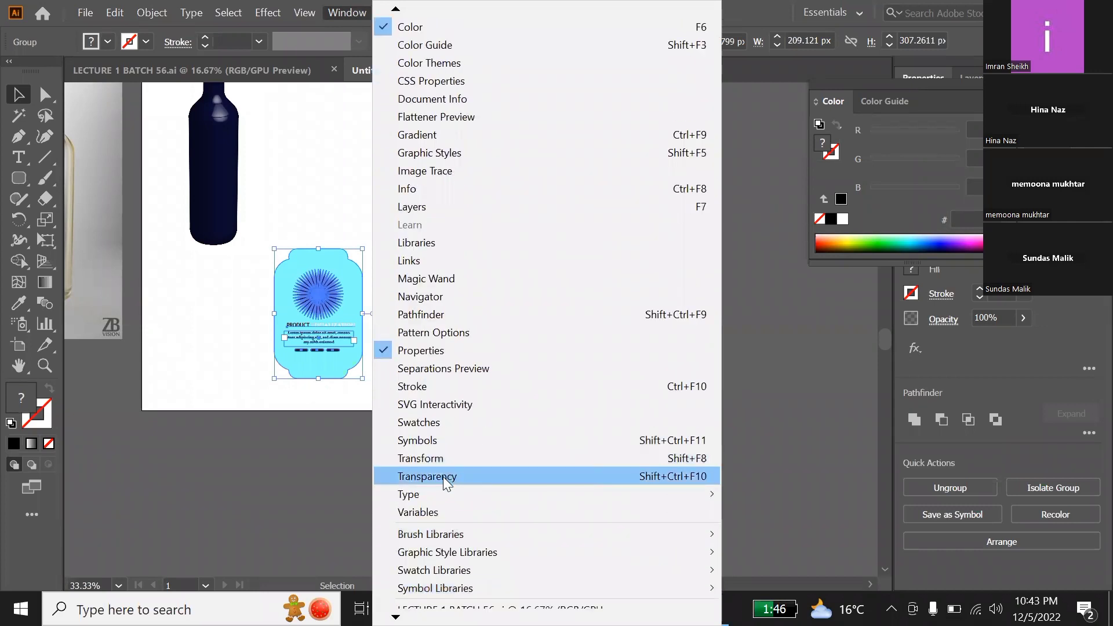
left_click(433, 442)
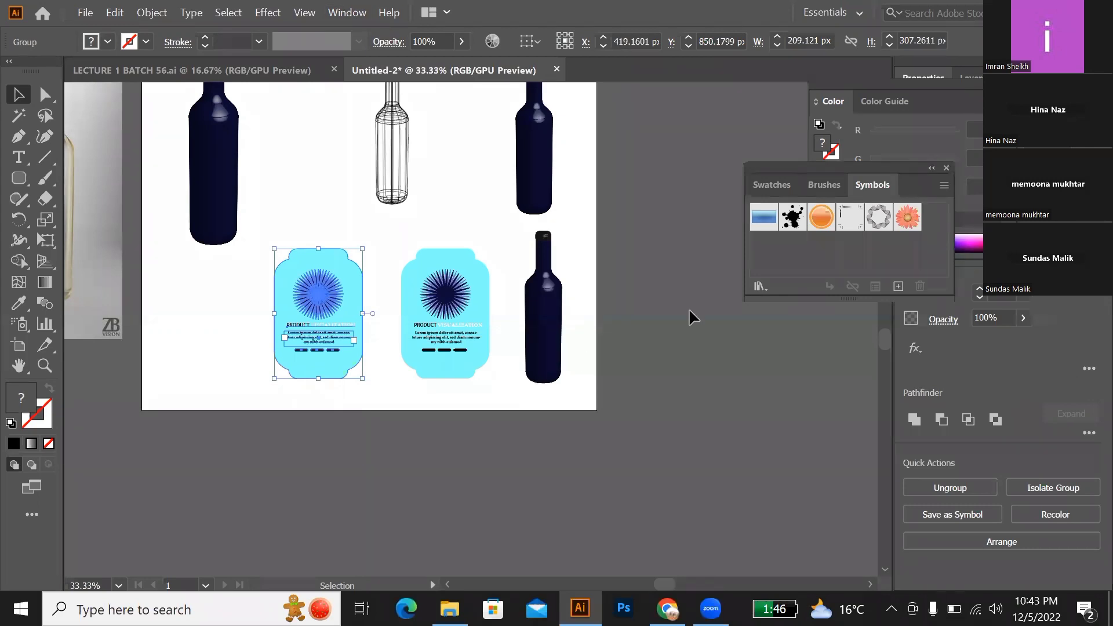
mouse_move(815, 165)
left_mouse_down()
mouse_move(684, 213)
mouse_move(679, 255)
left_mouse_up()
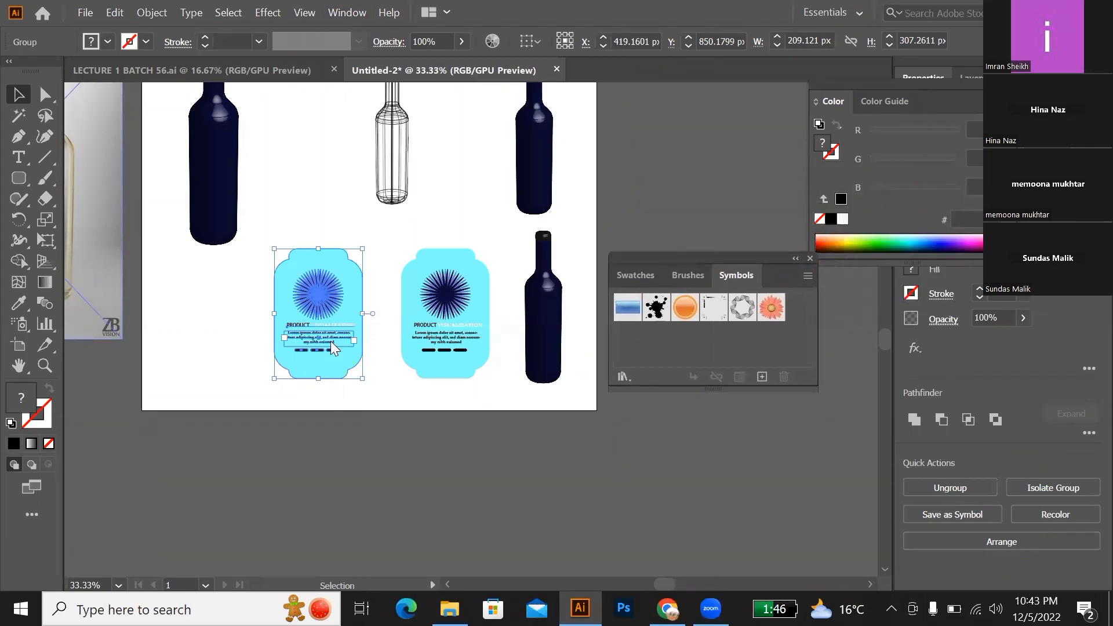
Step: Save the grouped left label as a dynamic symbol named New Symbol with export type Graphic
left_click_drag(319, 302, 673, 338)
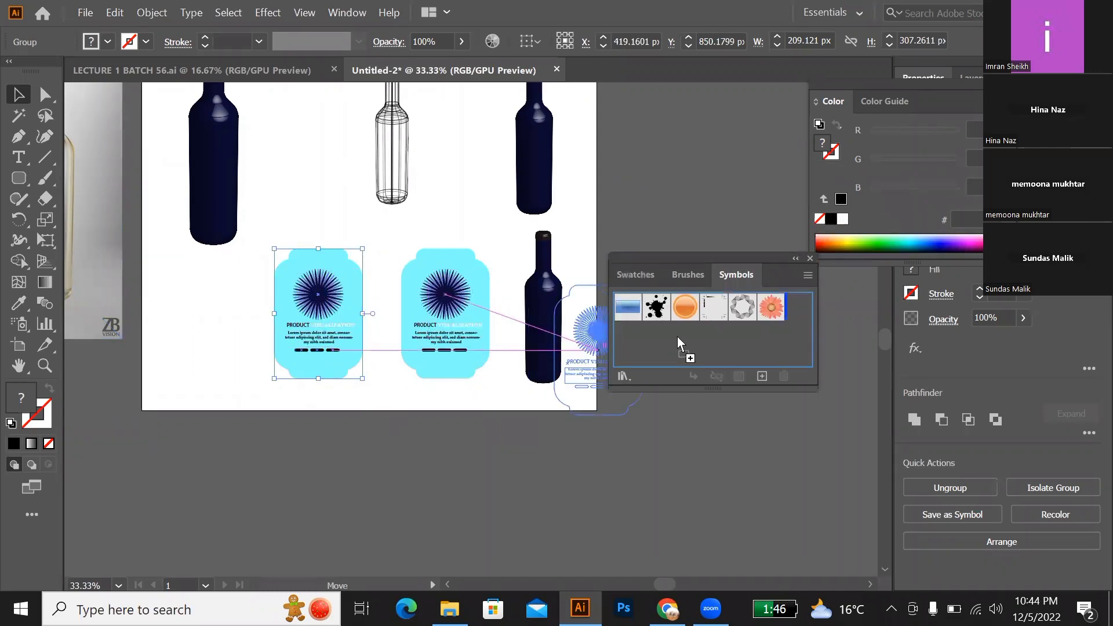
left_click_drag(678, 336, 677, 336)
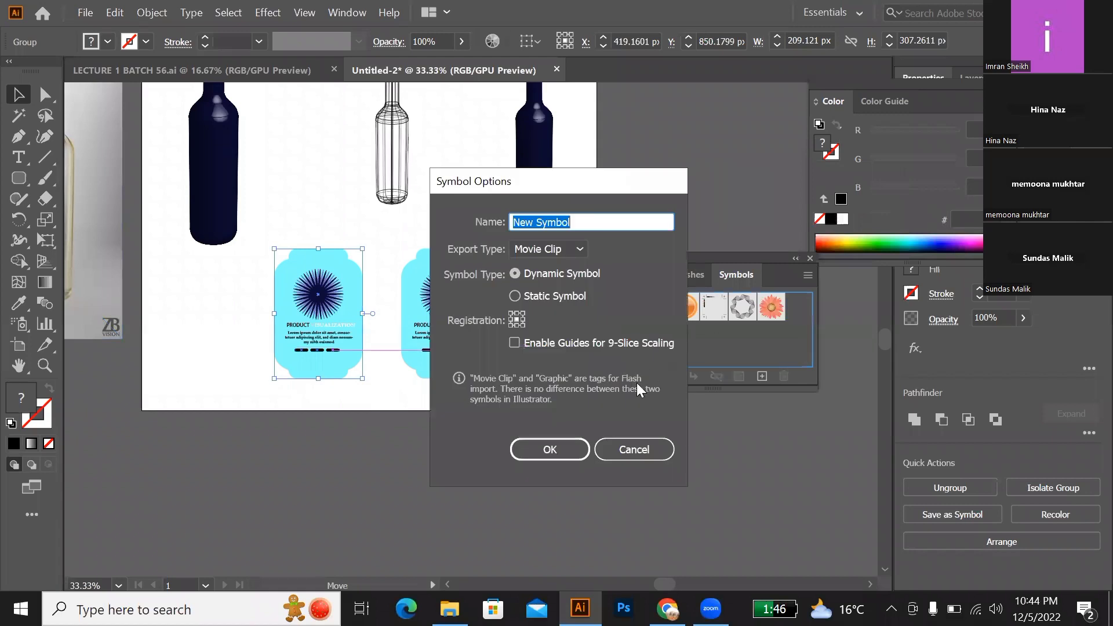
left_click(580, 249)
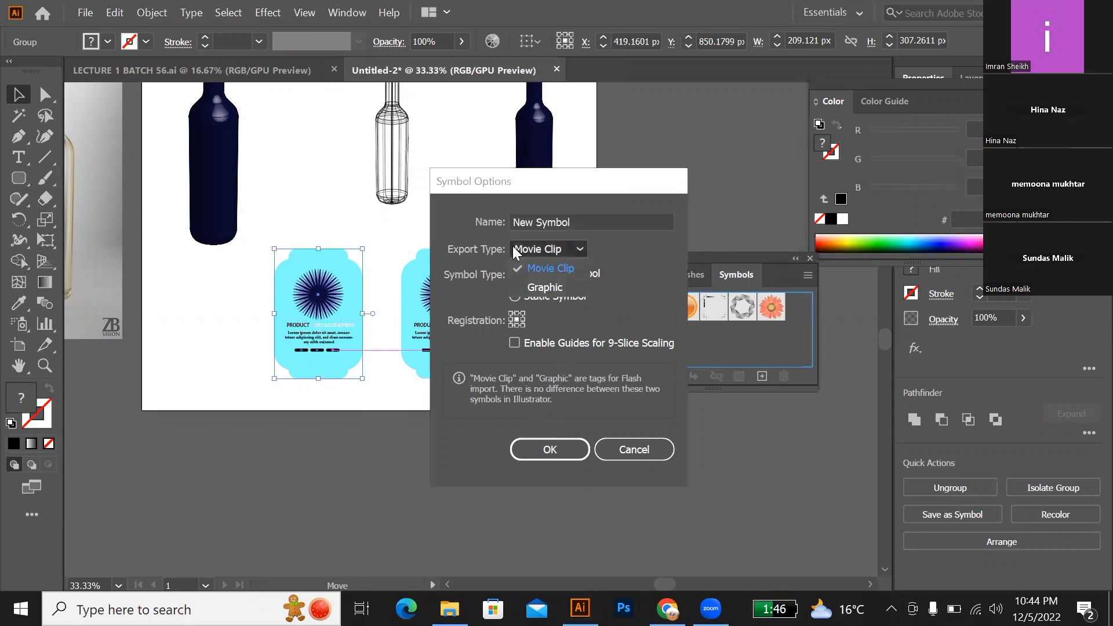
left_click(544, 288)
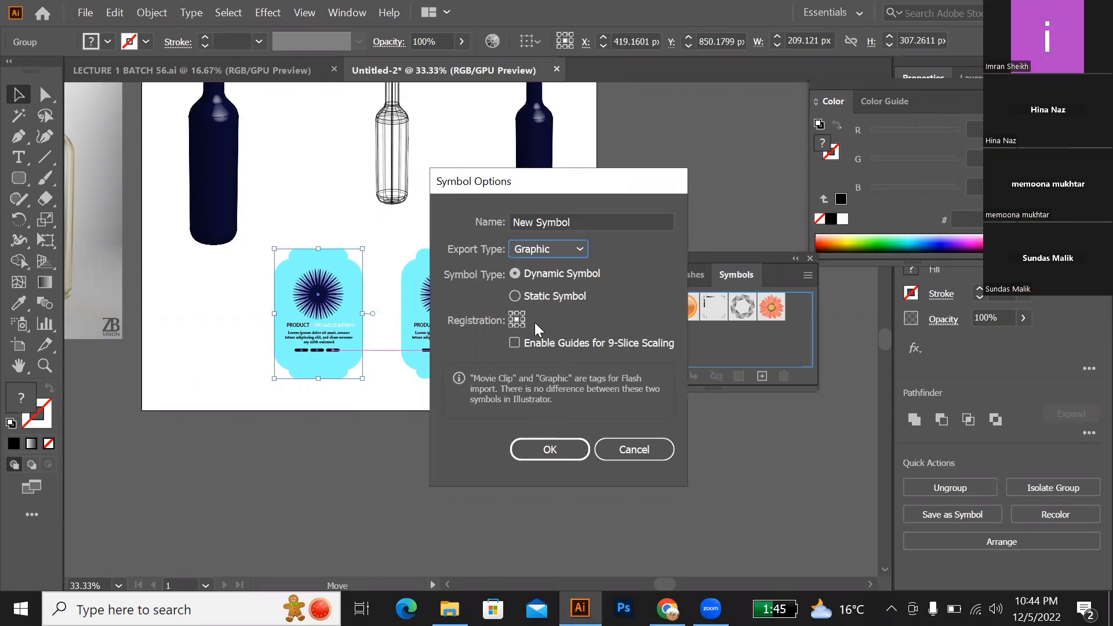
left_click(560, 448)
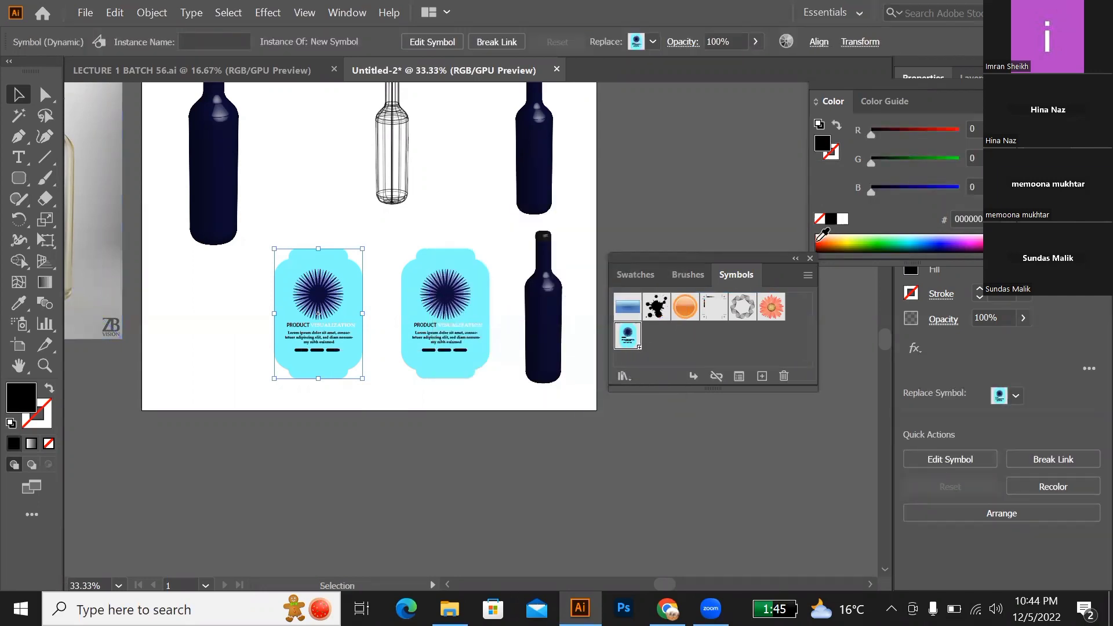
Step: Select the bottle beside the labels and reopen its 3D Revolve effect for editing from the Appearance panel
left_click(551, 338)
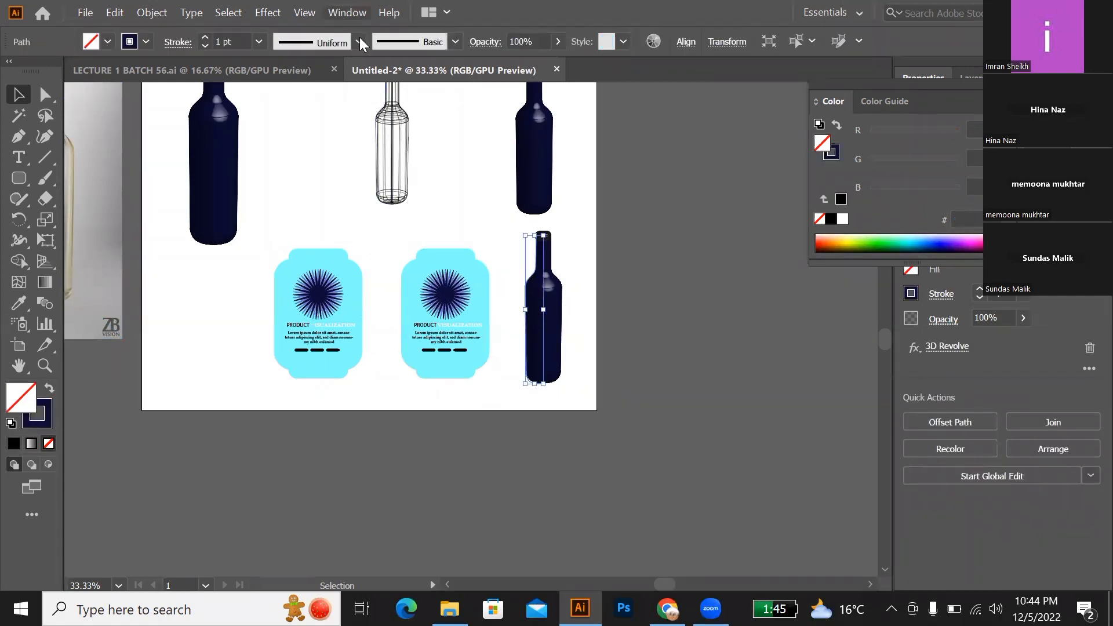
left_click(347, 12)
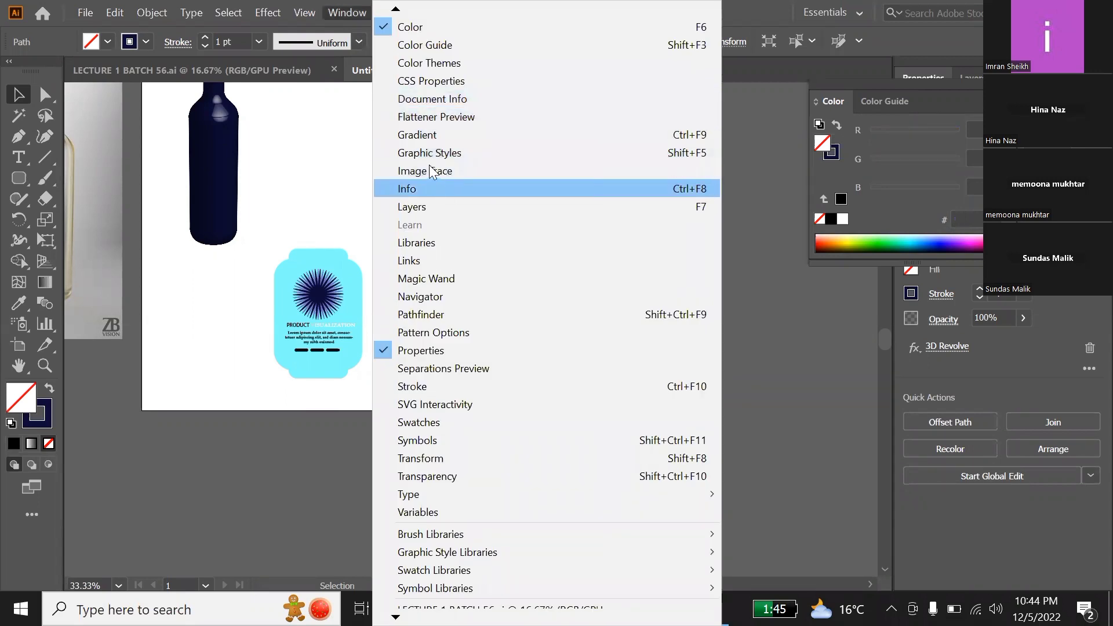
key("Up")
key("Up")
key("Up")
key("Up")
key("Up")
key("Up")
key("Up")
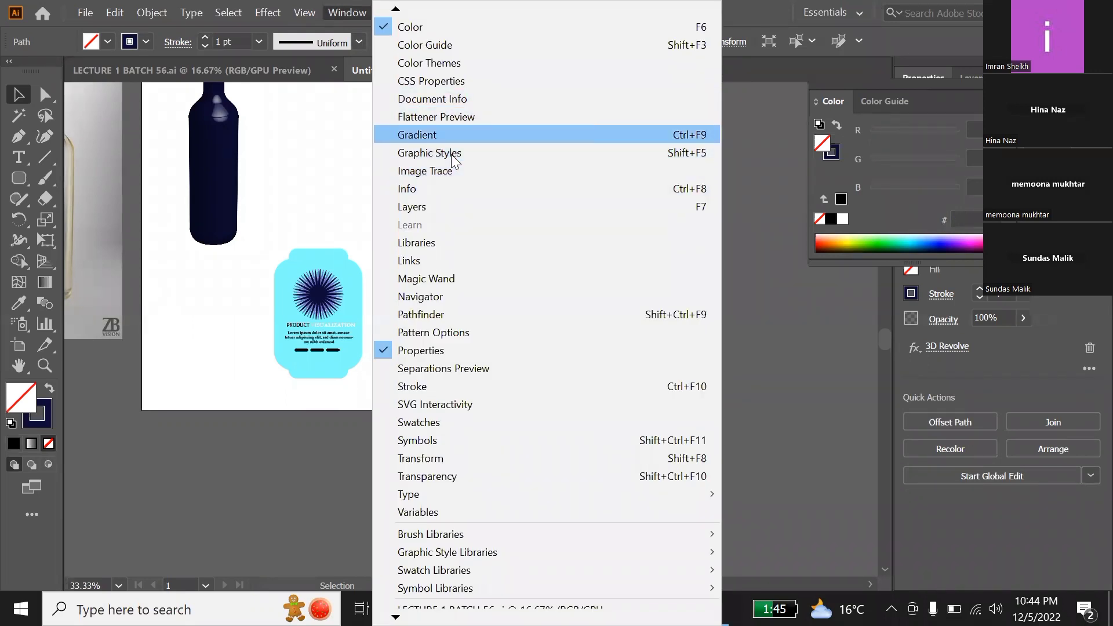
key("Up")
key("Up")
key("Up")
key("Up")
key("Up")
key("Up")
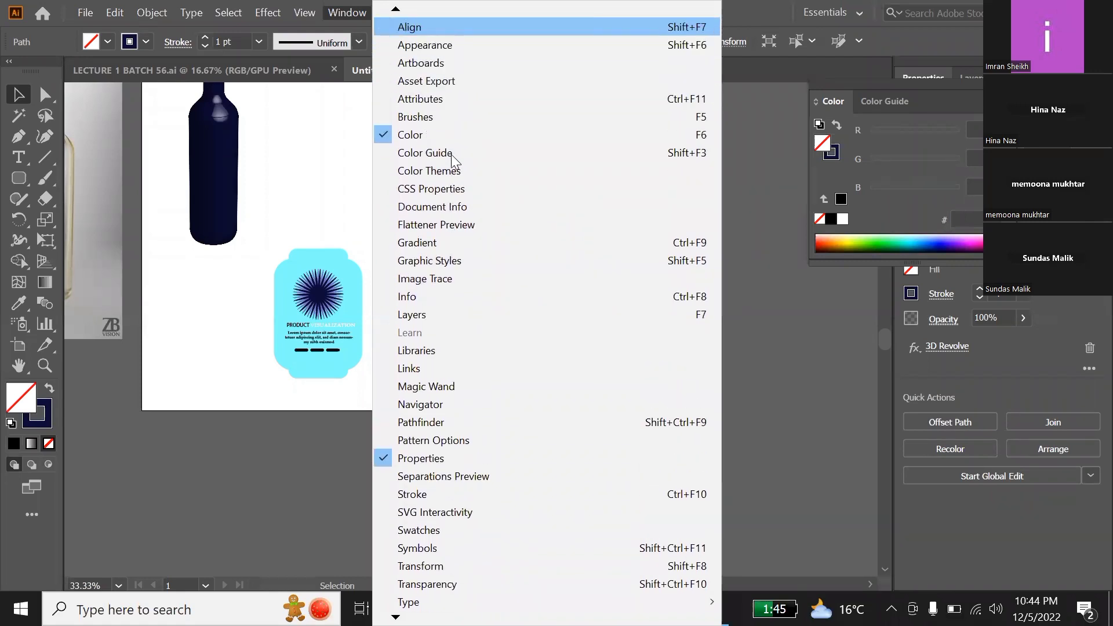
left_click(421, 45)
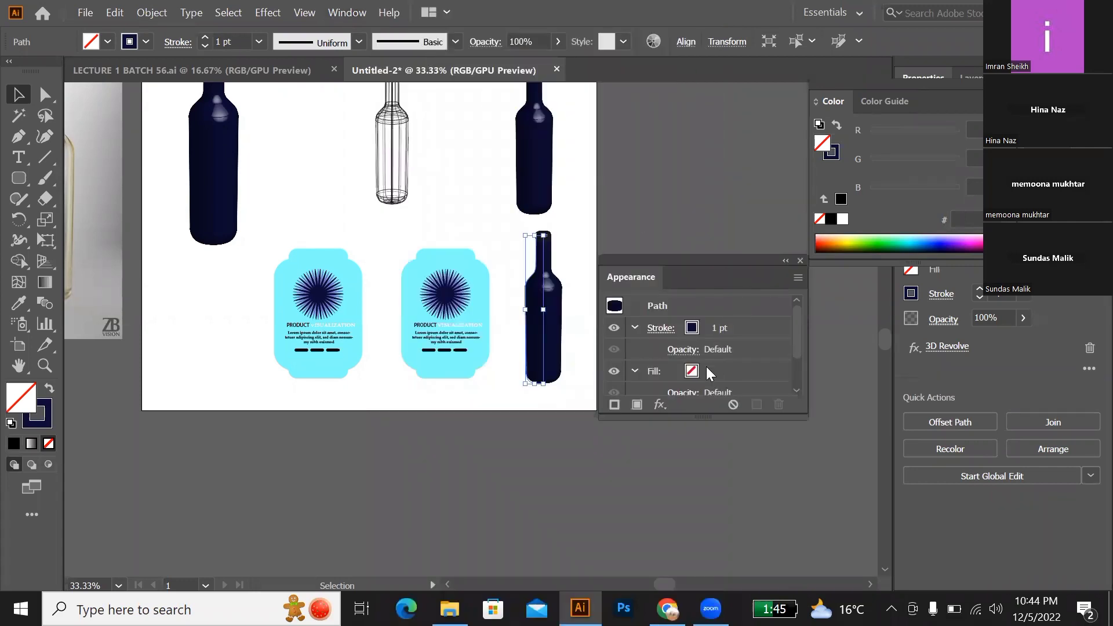
scroll(707, 369, "down", 2)
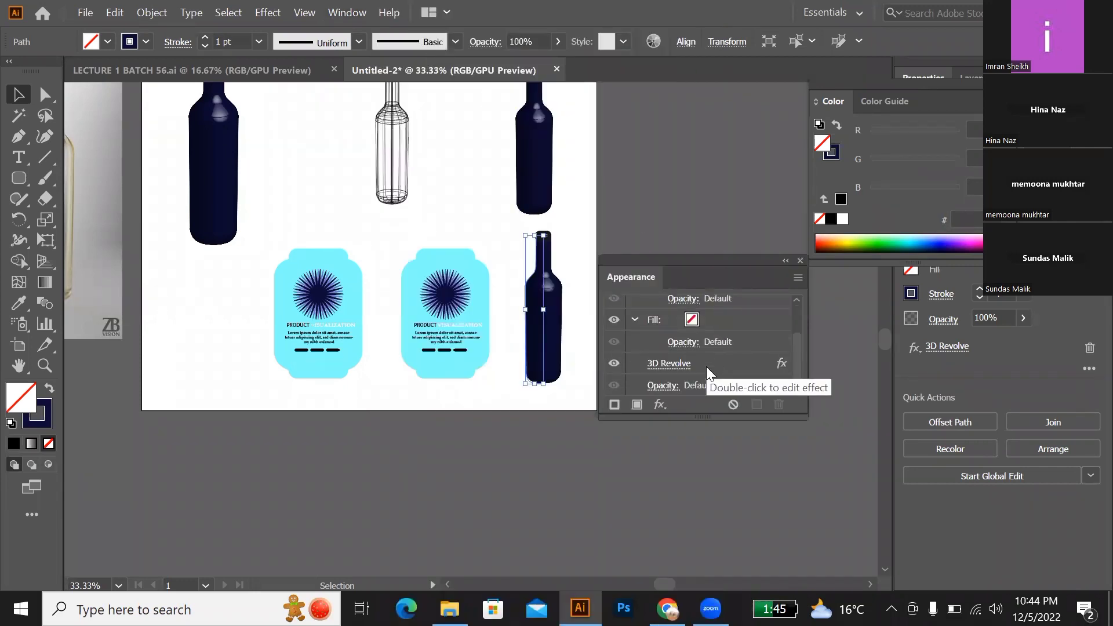
double_click(784, 363)
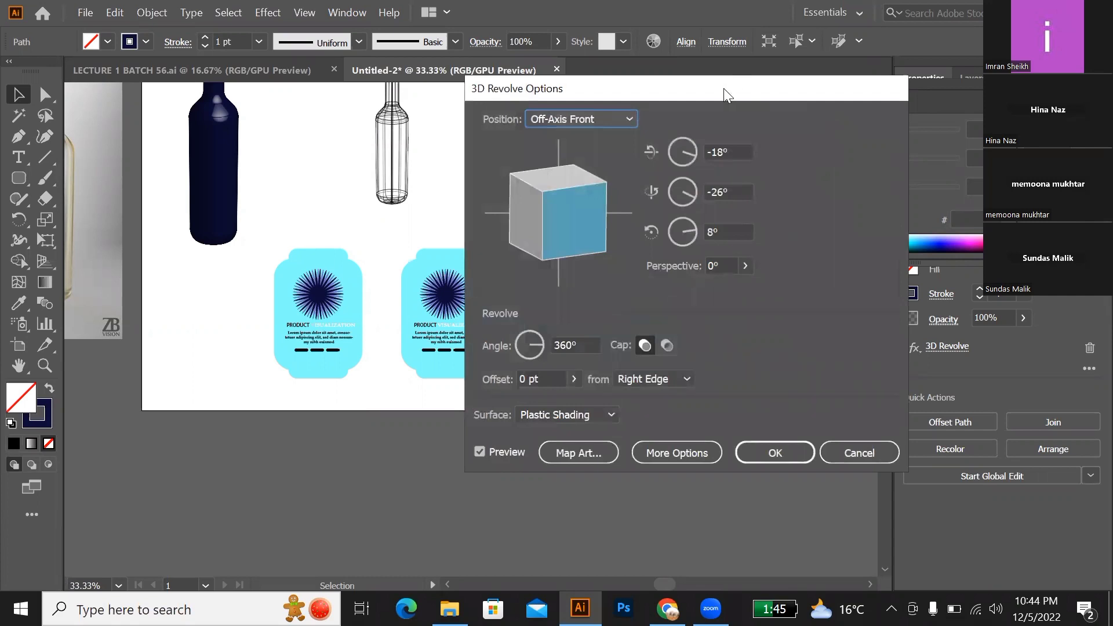
Step: Open Map Art for the bottle's revolve with the bottle kept in view, and advance to surface 10 of 16
left_click_drag(724, 88, 324, 96)
left_click(200, 460)
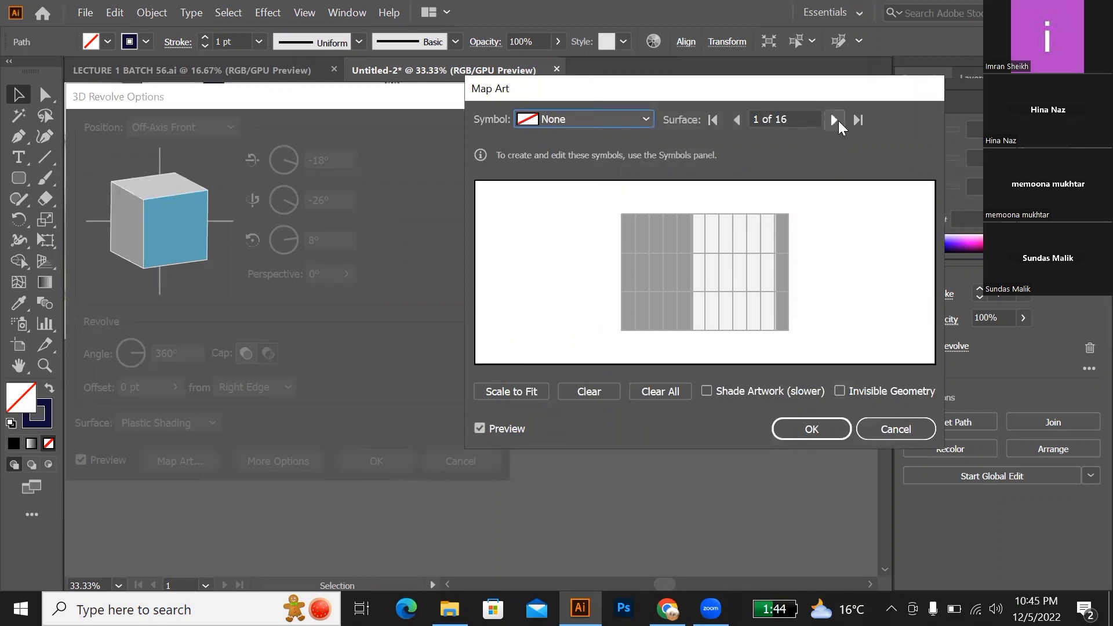
left_click(835, 120)
left_click(835, 120)
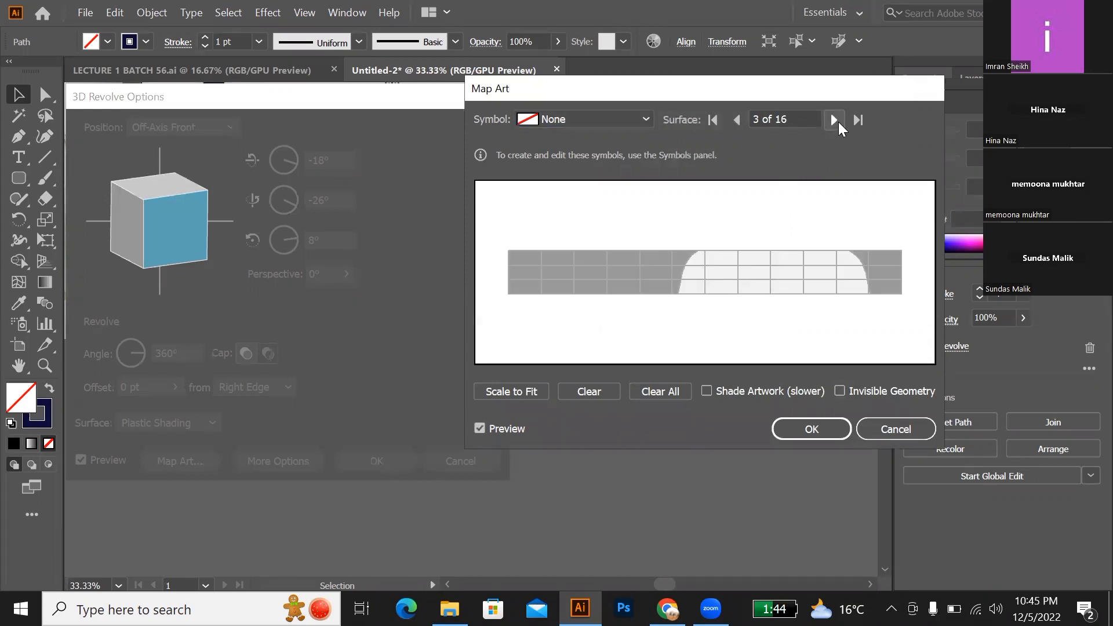
left_click(838, 122)
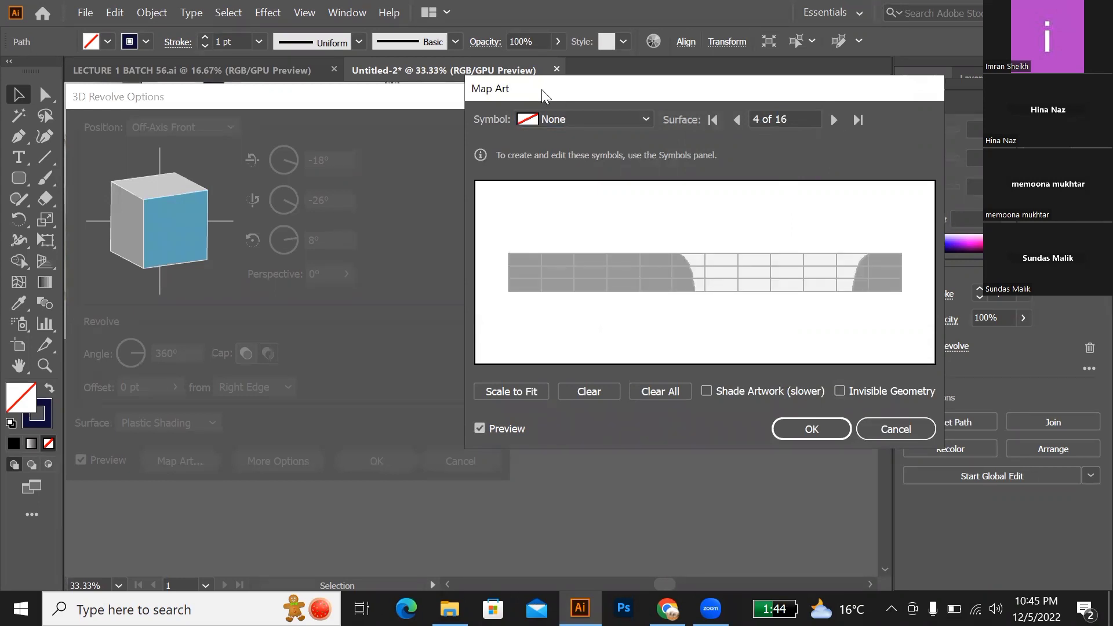
left_click_drag(541, 89, 101, 78)
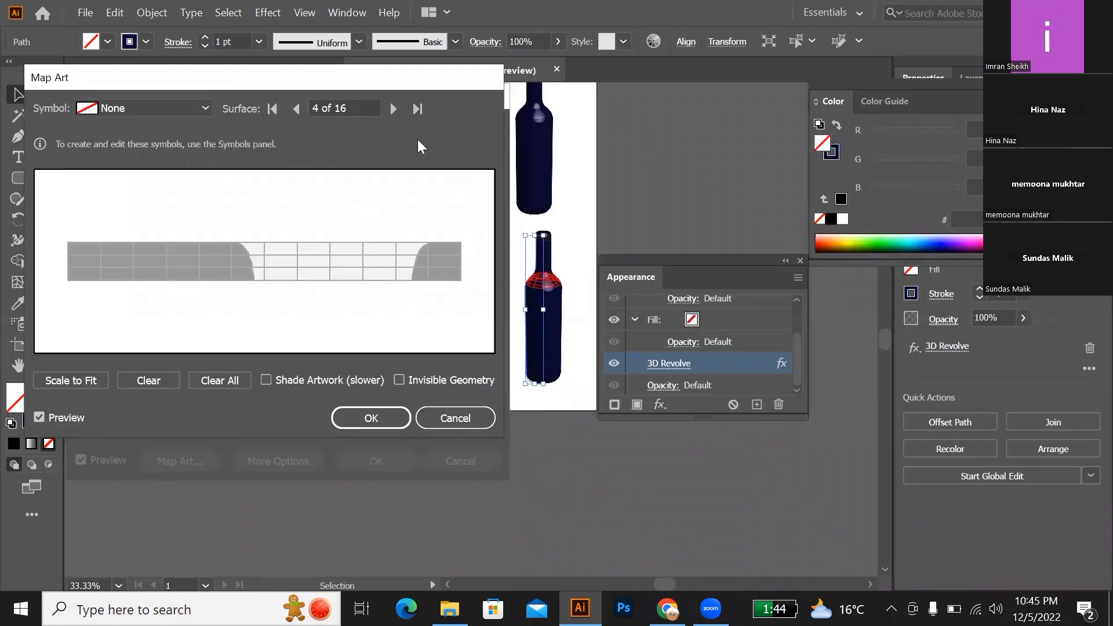
left_click(394, 109)
left_click(394, 109)
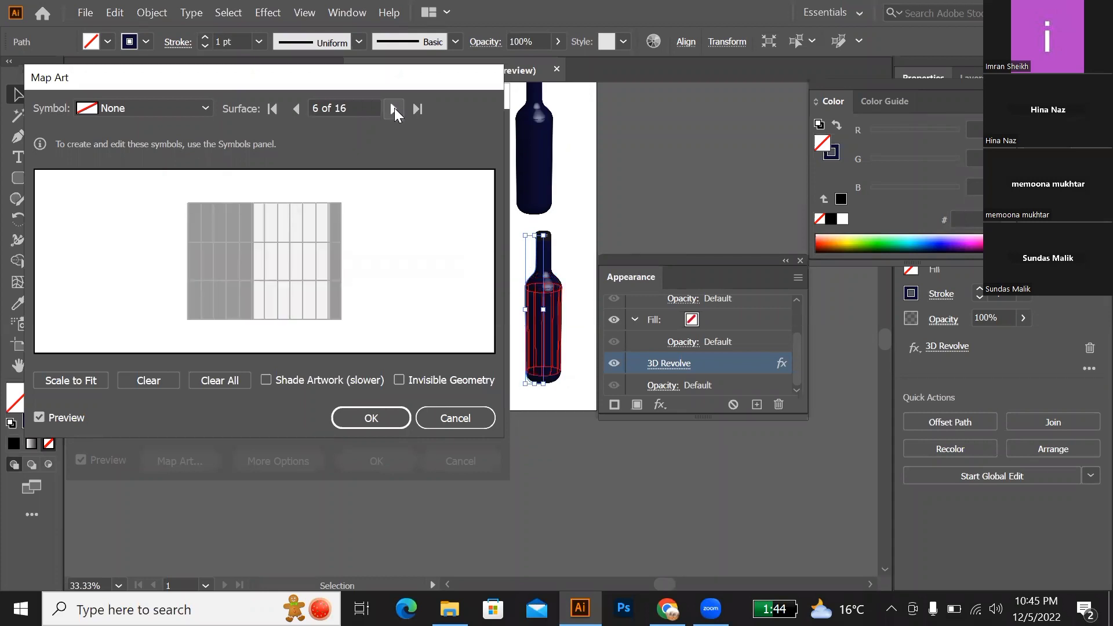
left_click(394, 109)
left_click(394, 109)
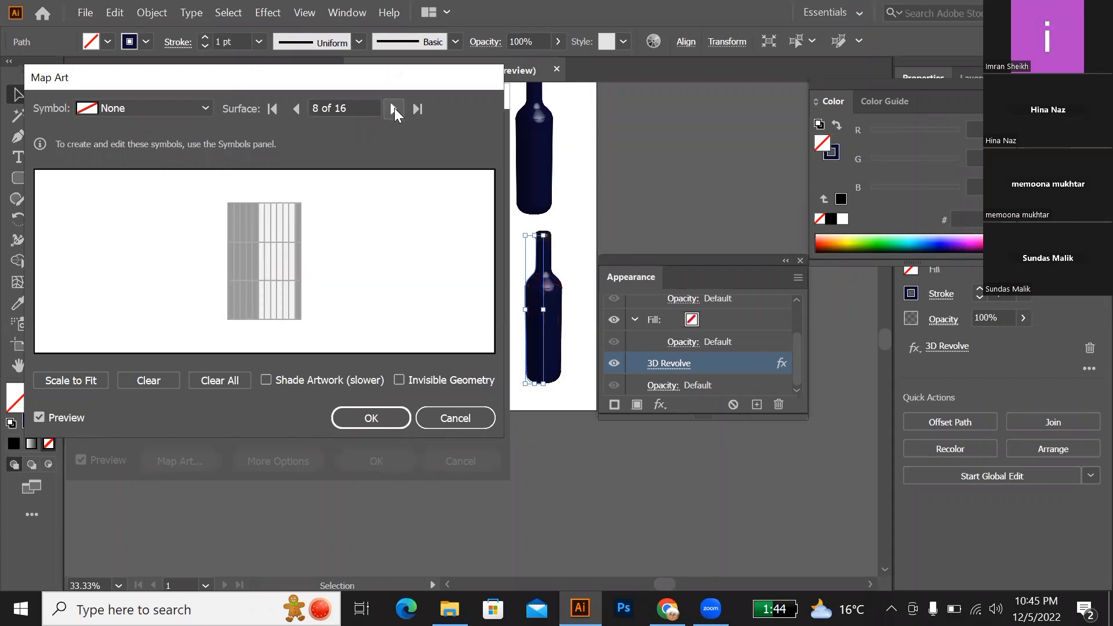
left_click(395, 109)
left_click(394, 109)
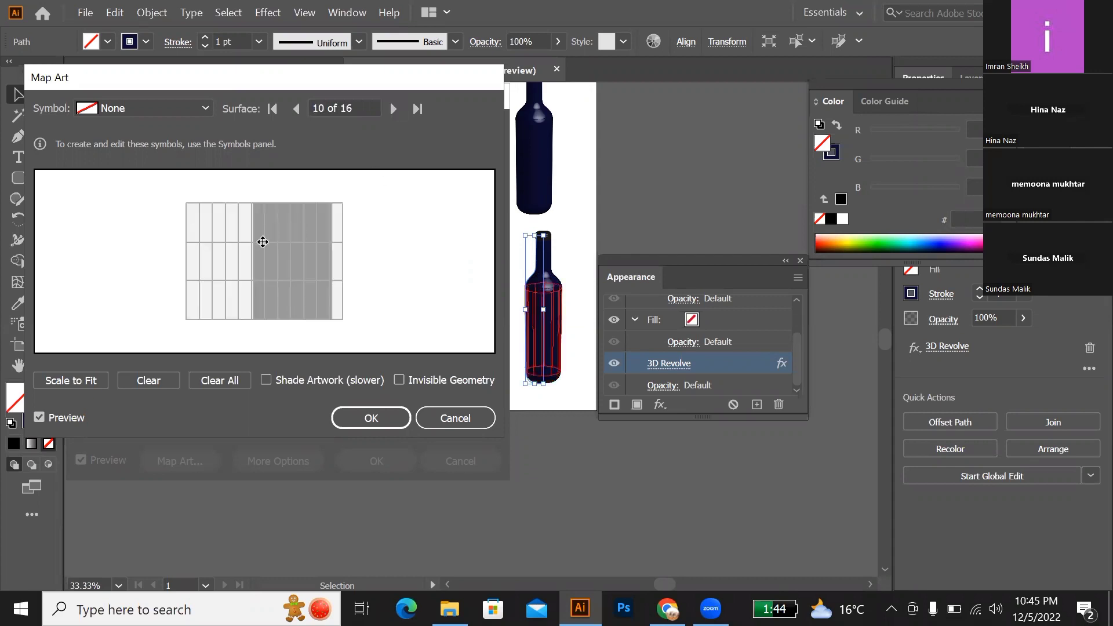
Step: Move the Map Art dialog lower and assign New Symbol to surface 10 of 16 of the bottle
left_click_drag(166, 80, 151, 129)
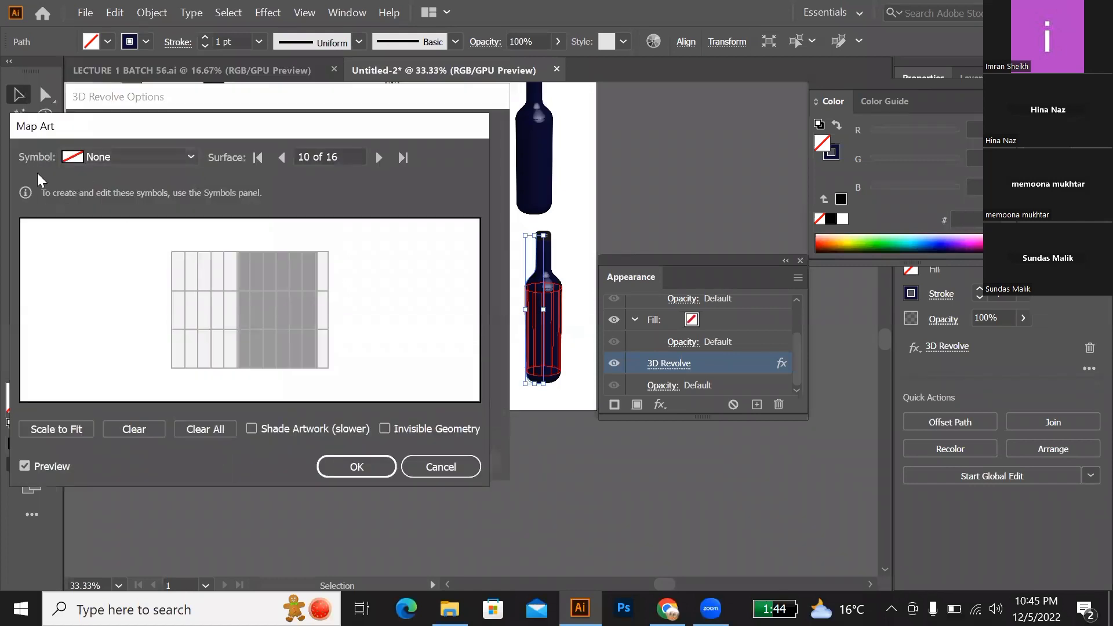
left_click(190, 156)
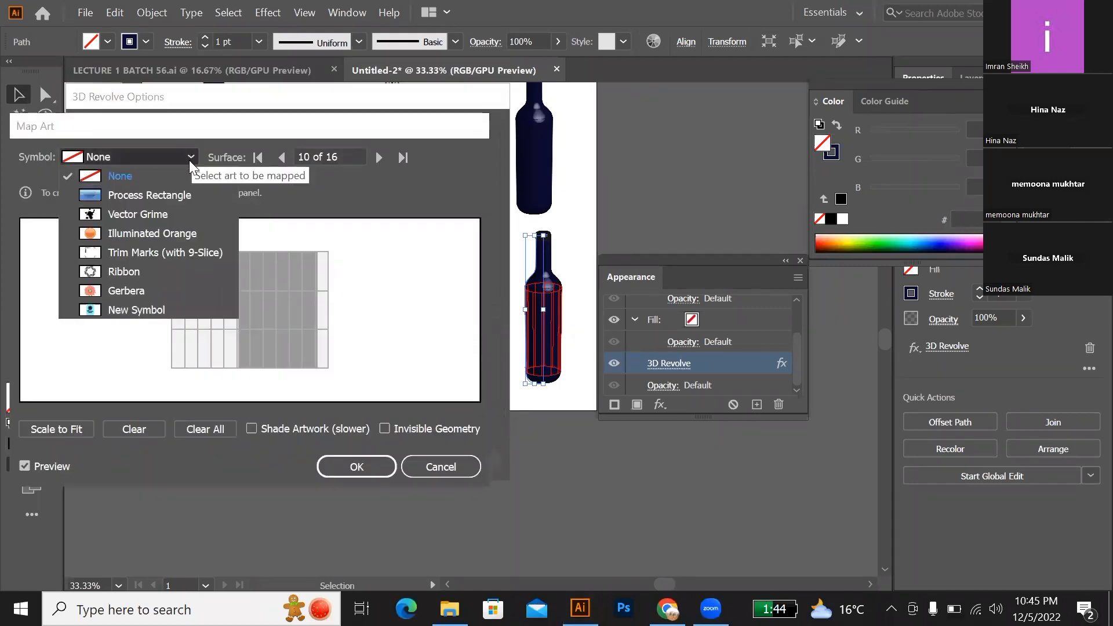
left_click(147, 309)
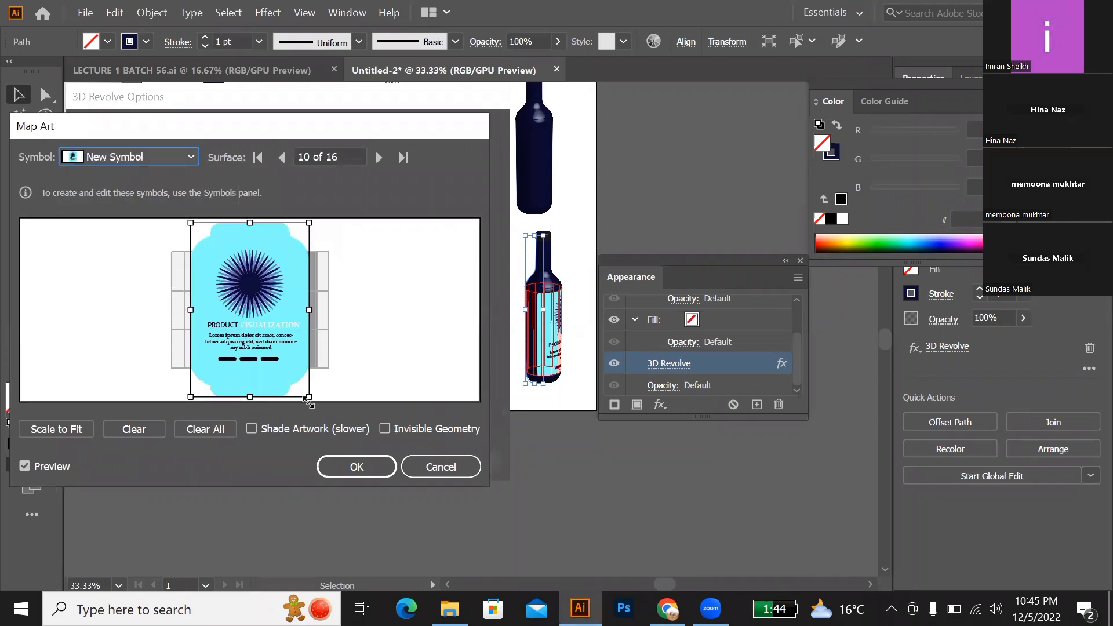
Step: Shrink the label symbol and centre it on the visible front of the bottle body, apply the mapped revolve, and deselect the bottle
left_click_drag(310, 399, 235, 304)
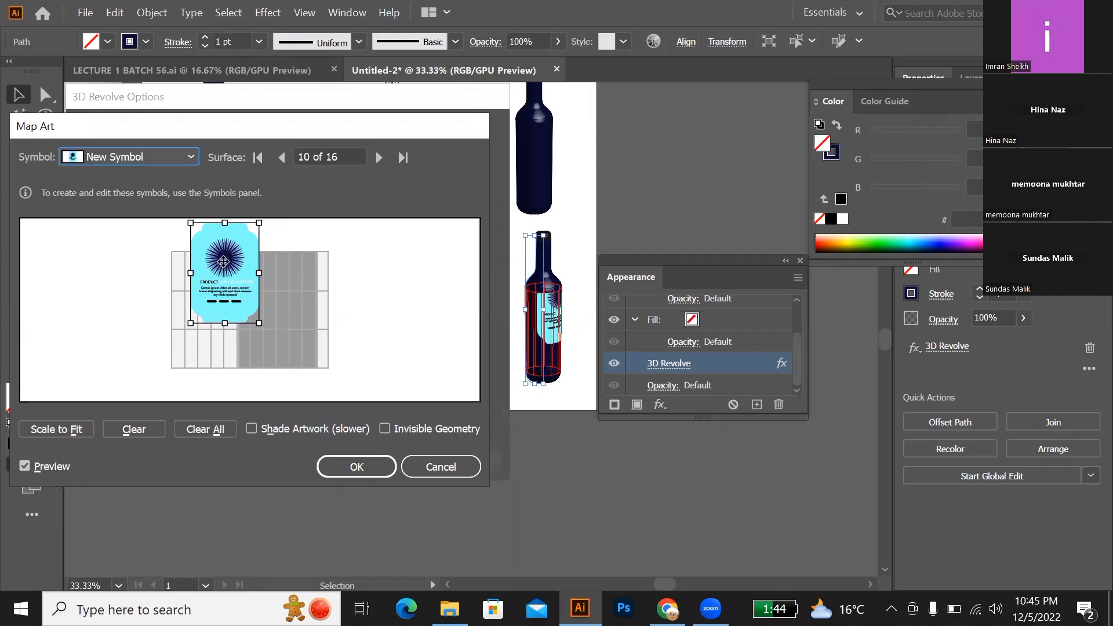
left_click_drag(222, 262, 204, 299)
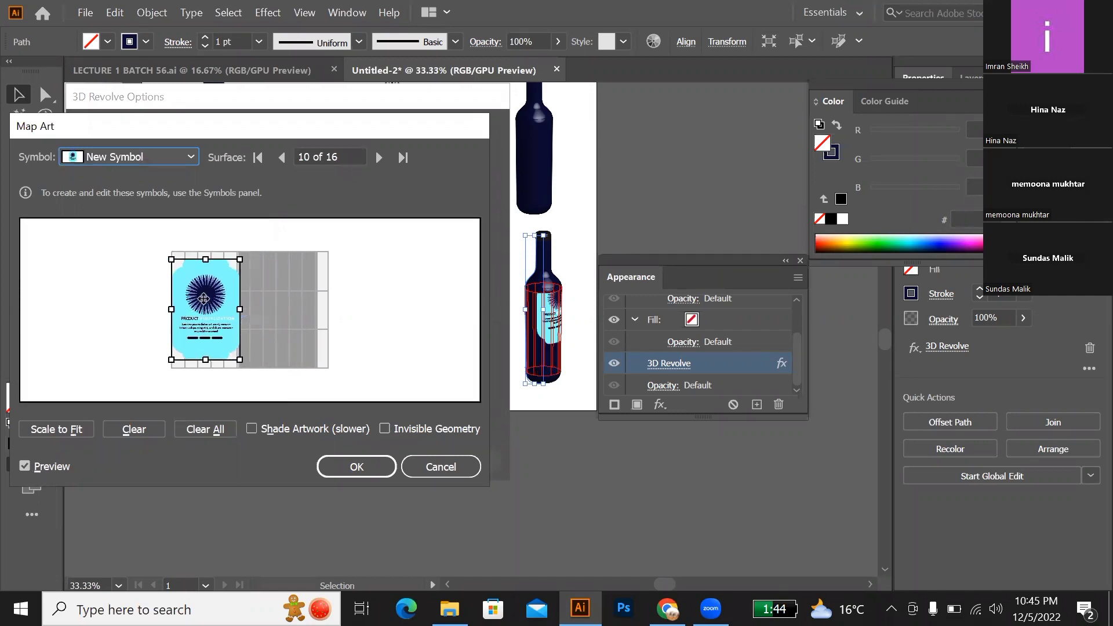
left_click(245, 362)
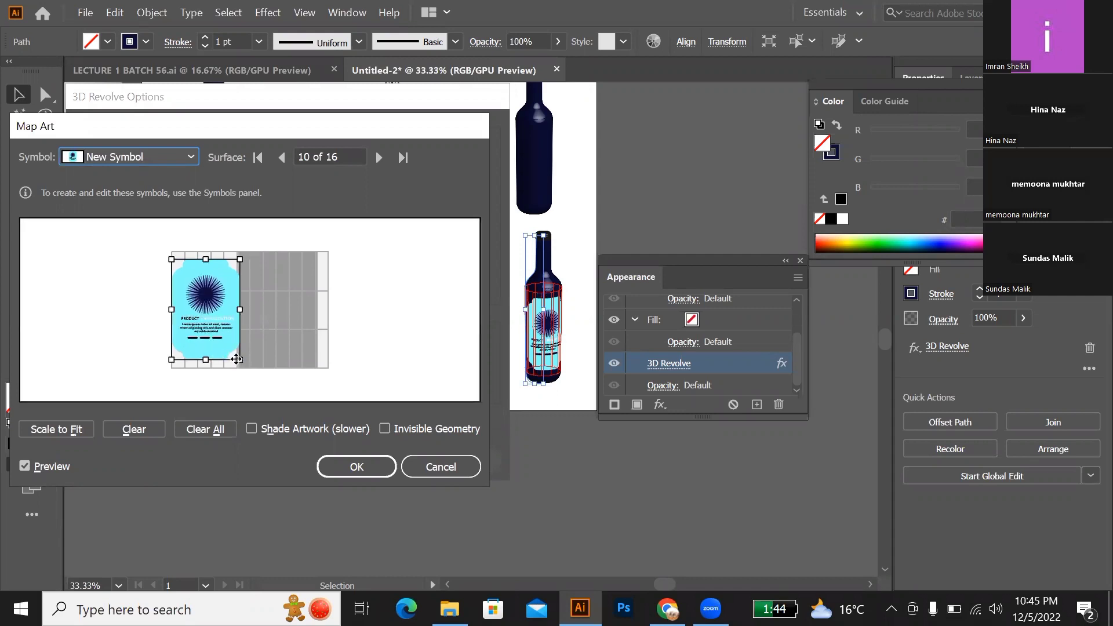
left_click_drag(238, 362, 202, 302)
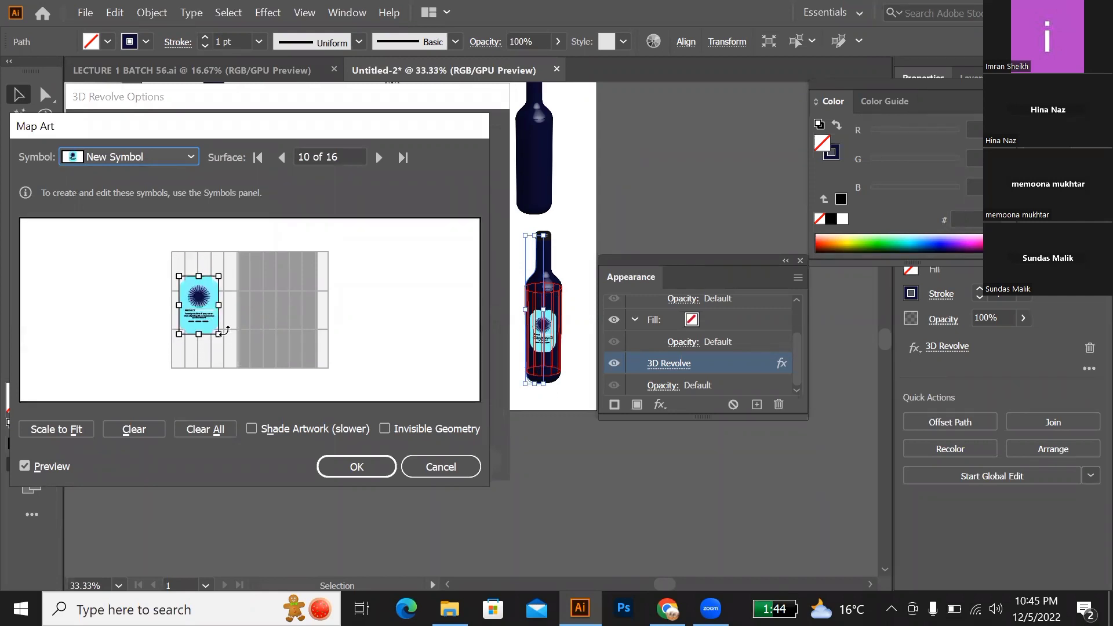
left_click(357, 467)
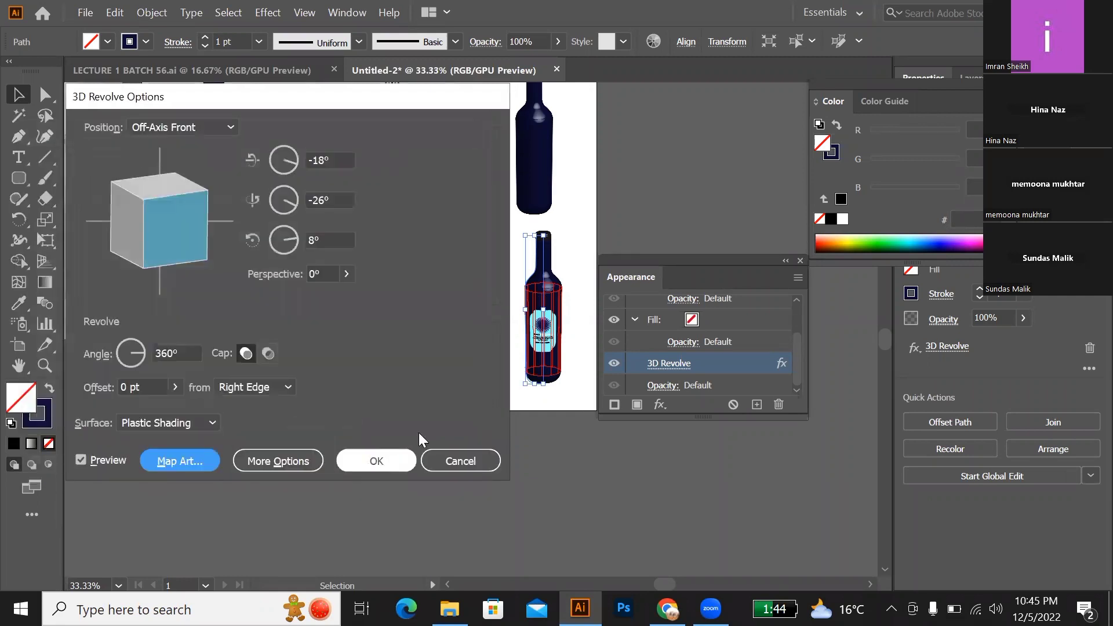
left_click(386, 460)
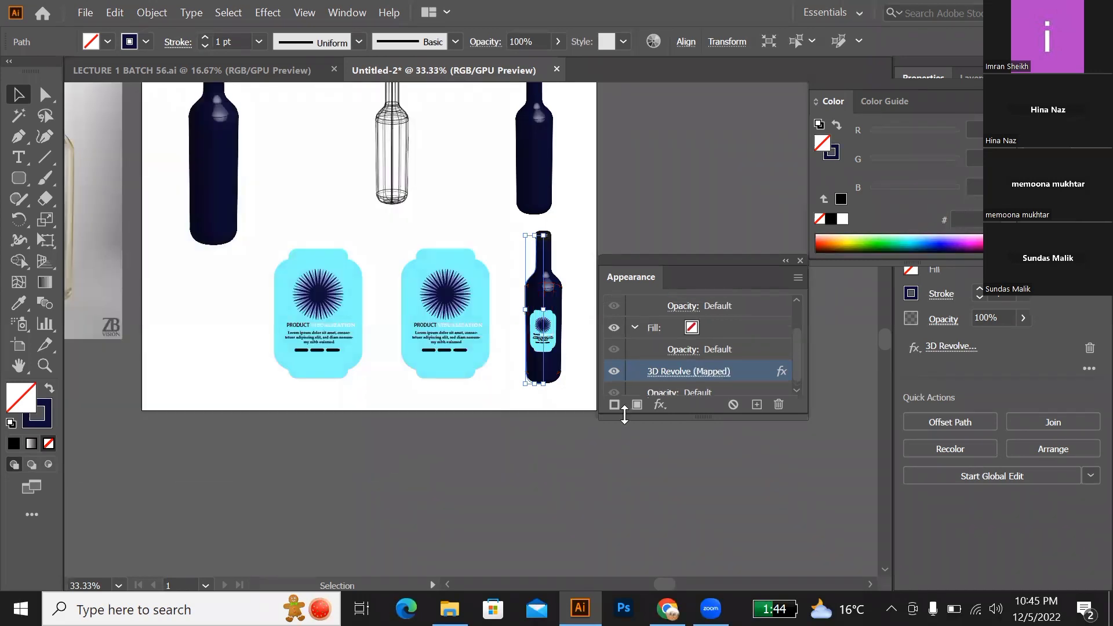
left_click(800, 260)
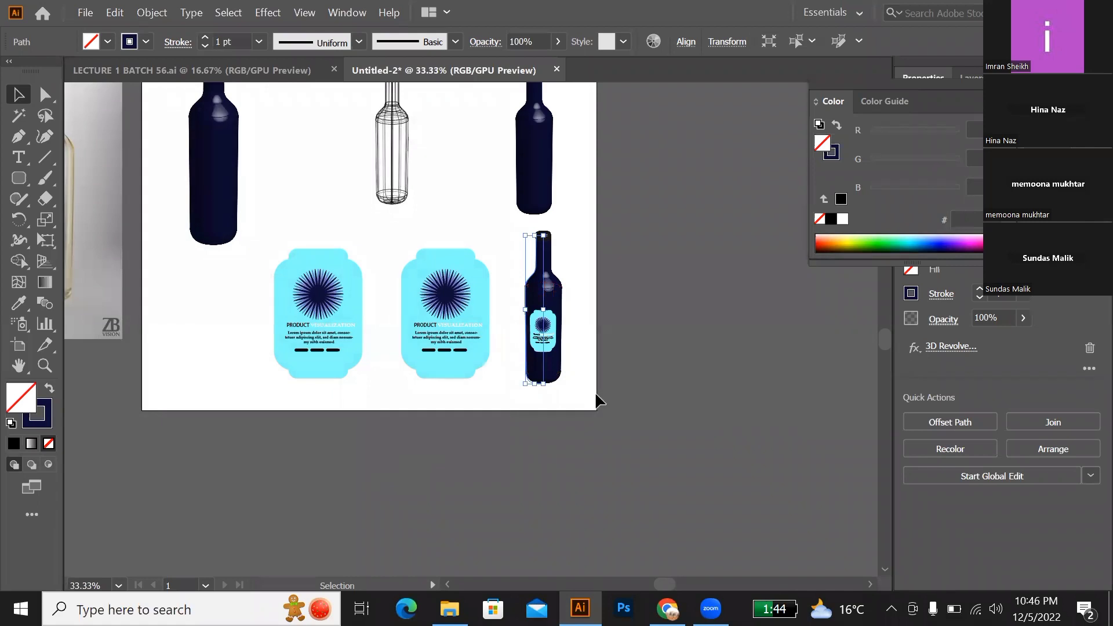
left_click(595, 391)
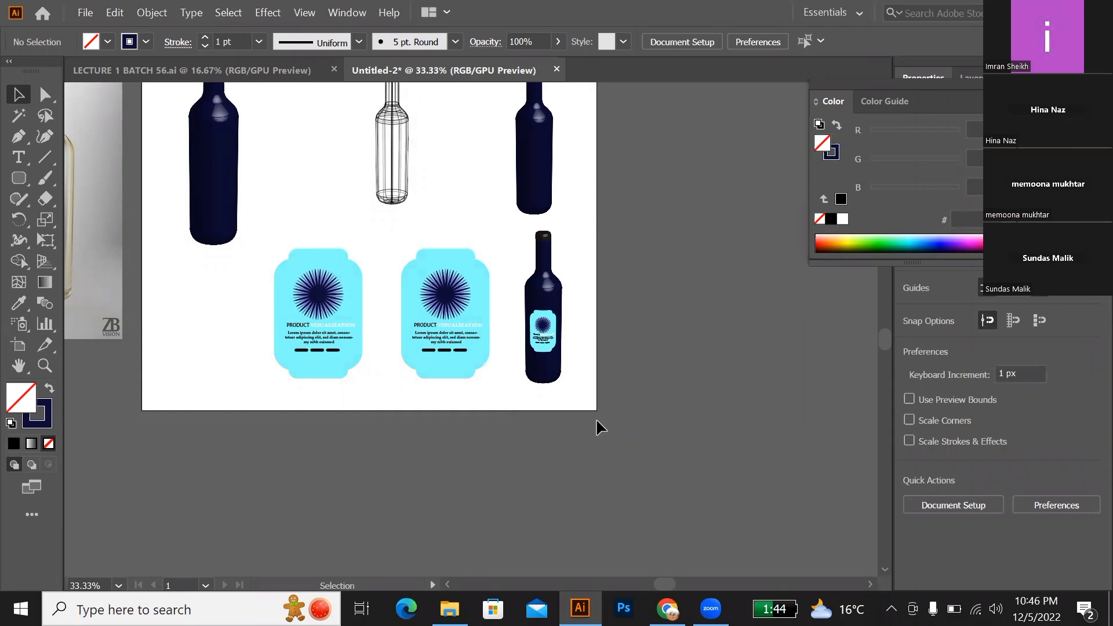
Step: Reopen the labelled bottle's 3D Revolve effect, expand its lighting options, and apply the light moved to the upper-right edge of the sphere
left_click(542, 360)
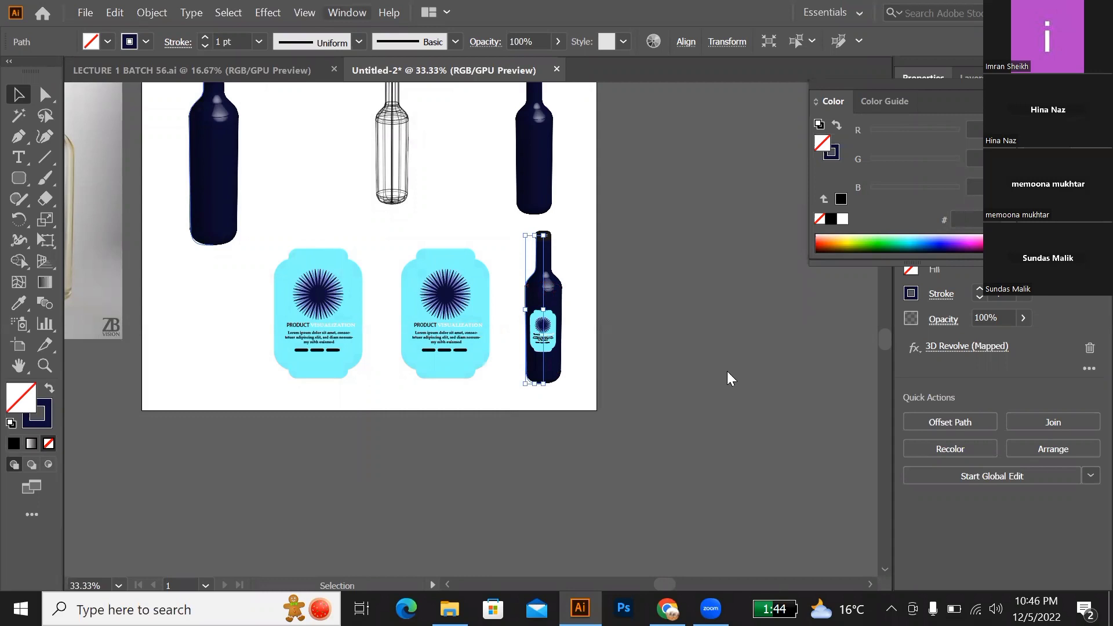
key("Return")
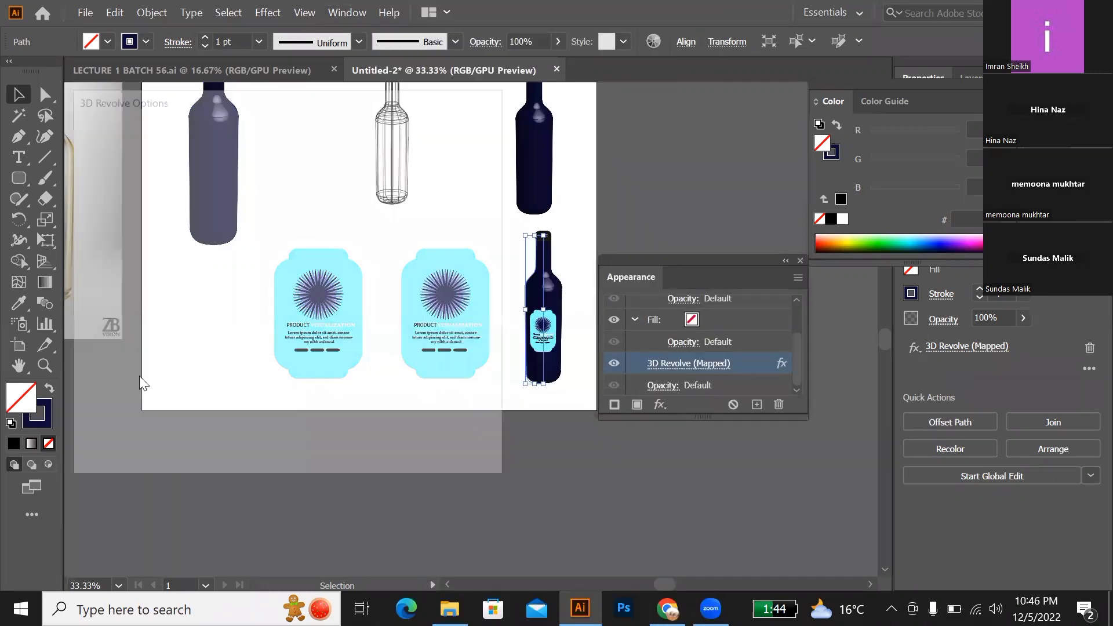
left_click(259, 462)
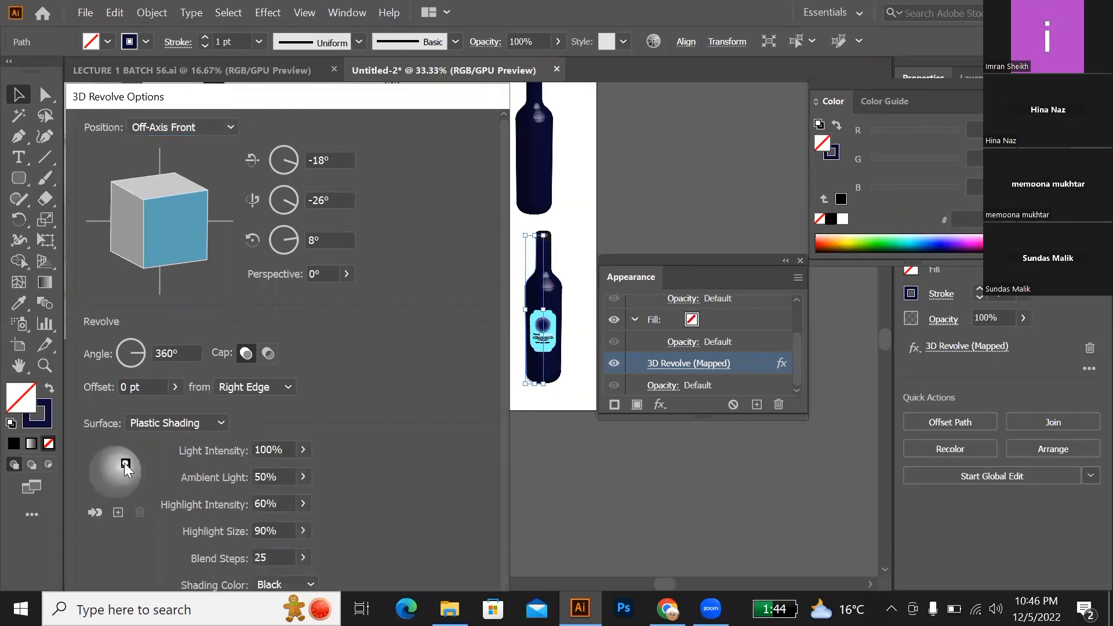
left_click_drag(125, 464, 117, 462)
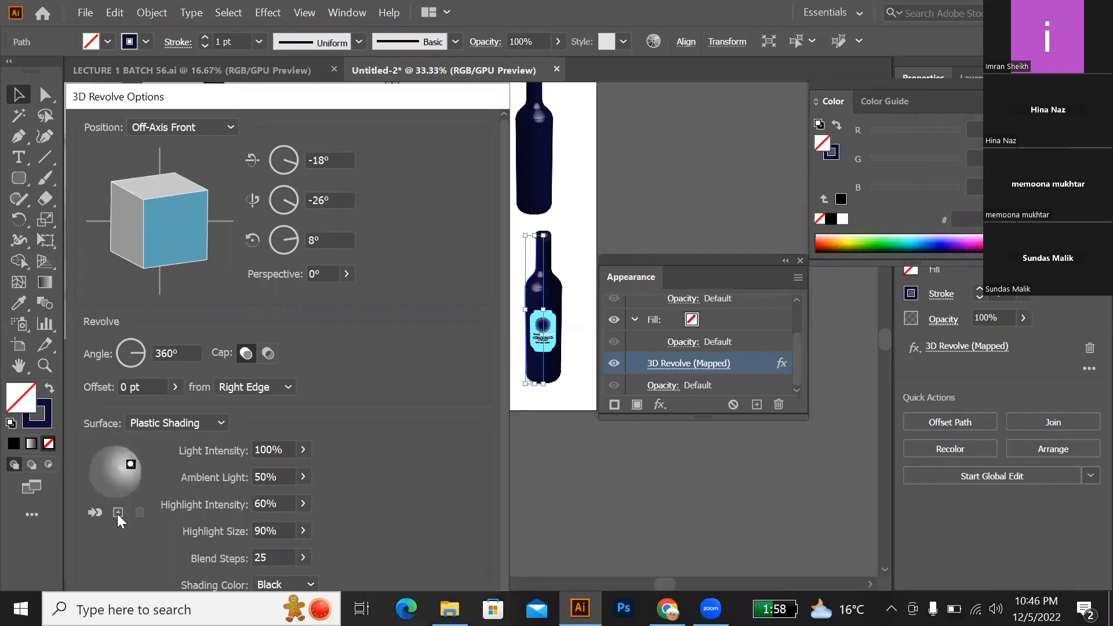
mouse_move(131, 462)
left_mouse_down()
mouse_move(95, 457)
mouse_move(97, 468)
left_mouse_up()
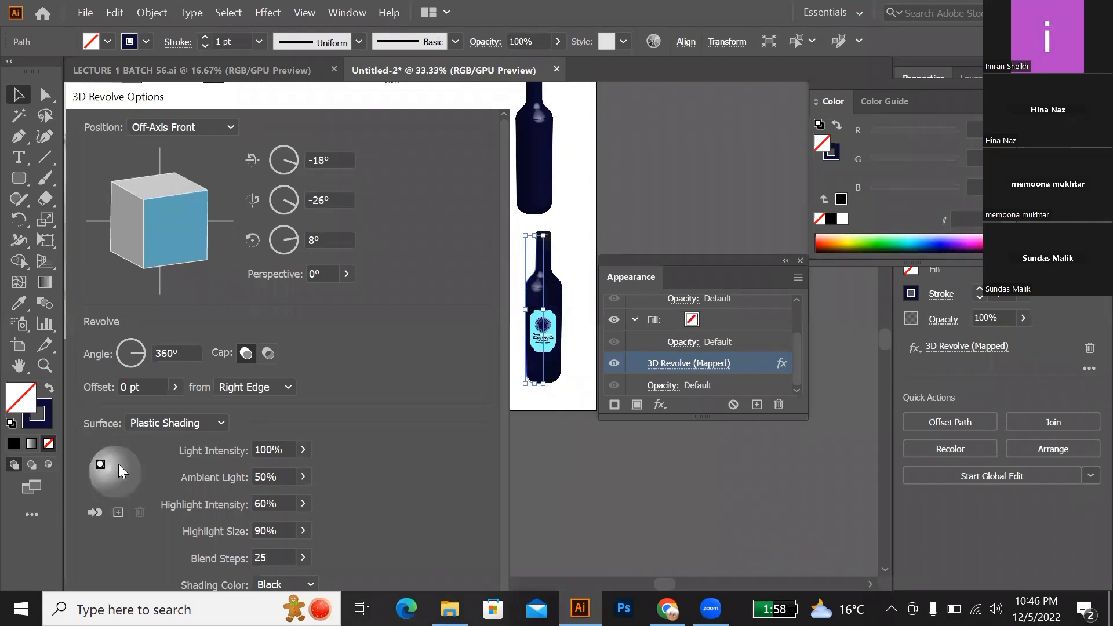
left_click_drag(99, 465, 132, 457)
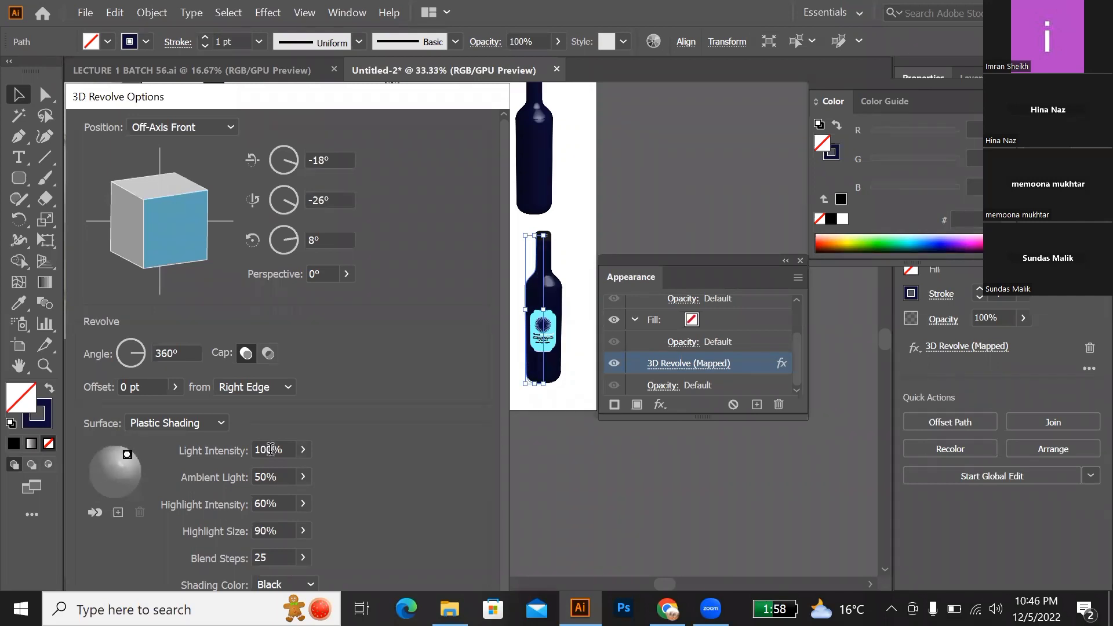
key("Return")
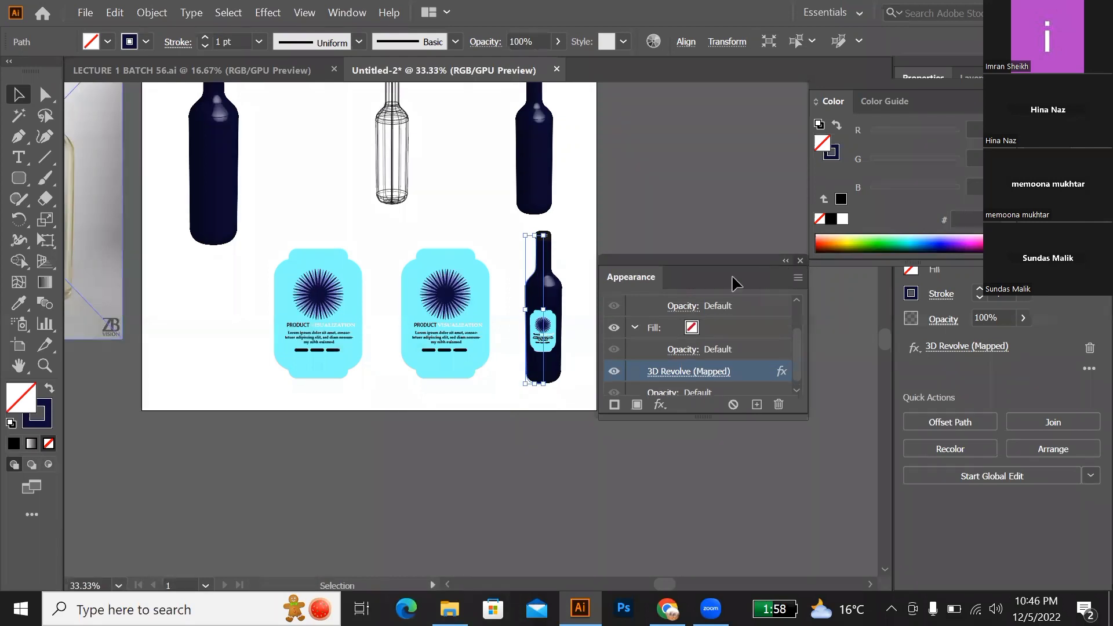
left_click(801, 260)
Step: Change the stroke of the labelled bottle's cap to light teal, RGB 80, 209, 216
scroll(525, 327, "up", 1)
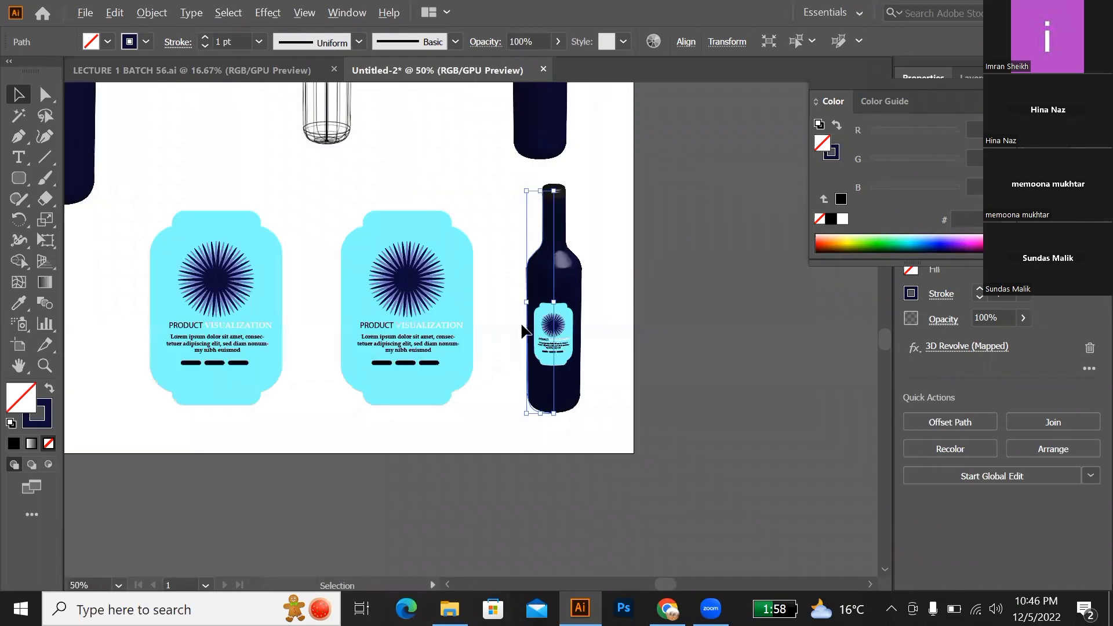
scroll(565, 287, "up", 3)
scroll(564, 287, "up", 5)
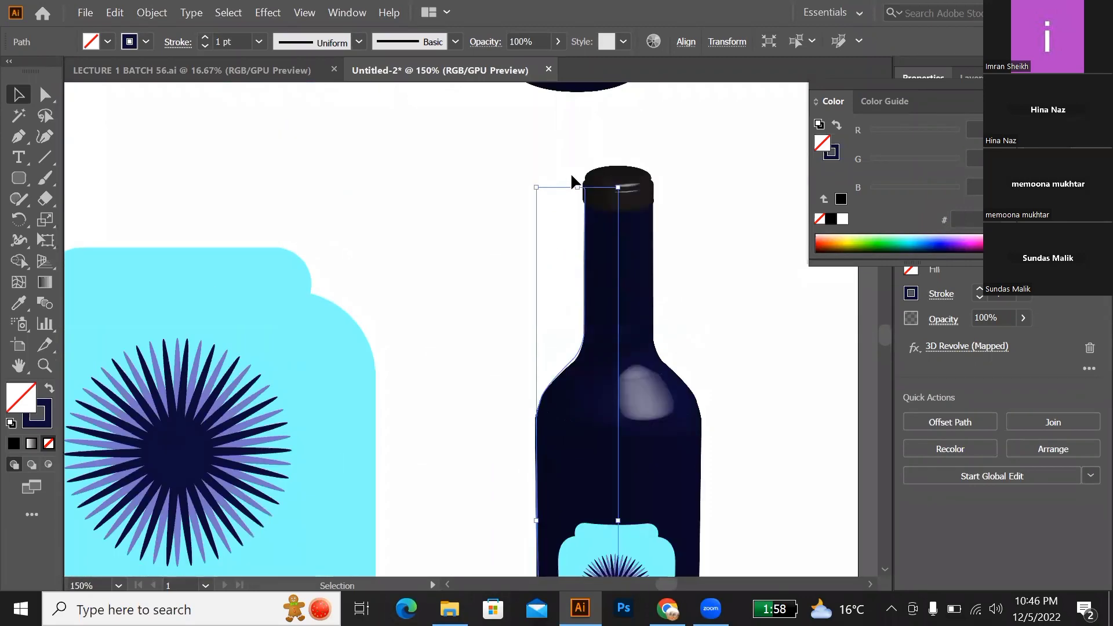
left_click(610, 184)
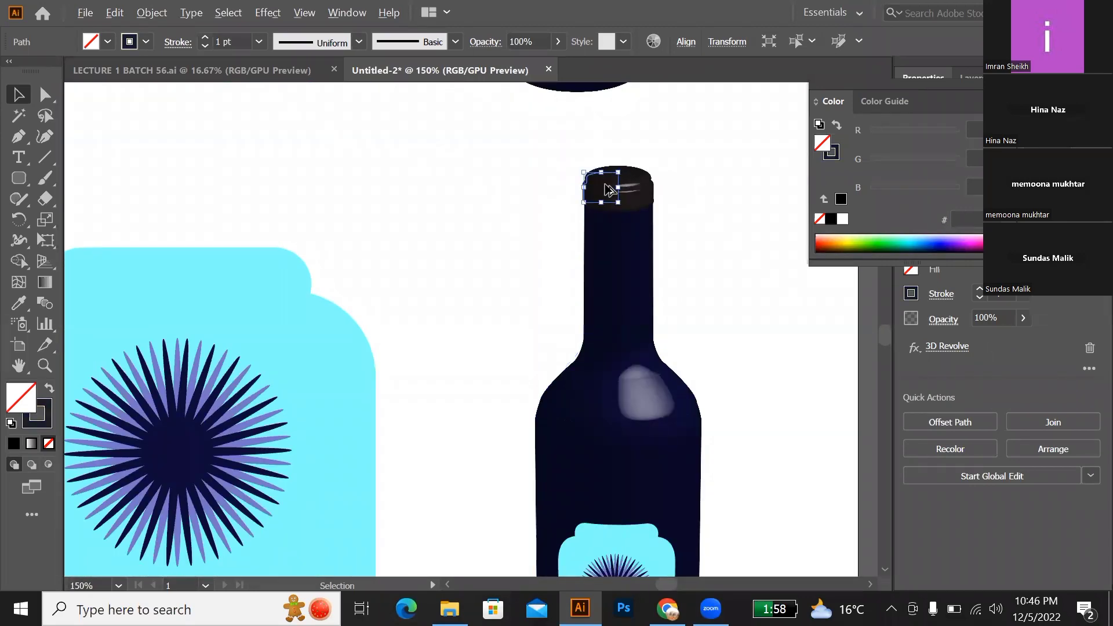
scroll(609, 185, "up", 4)
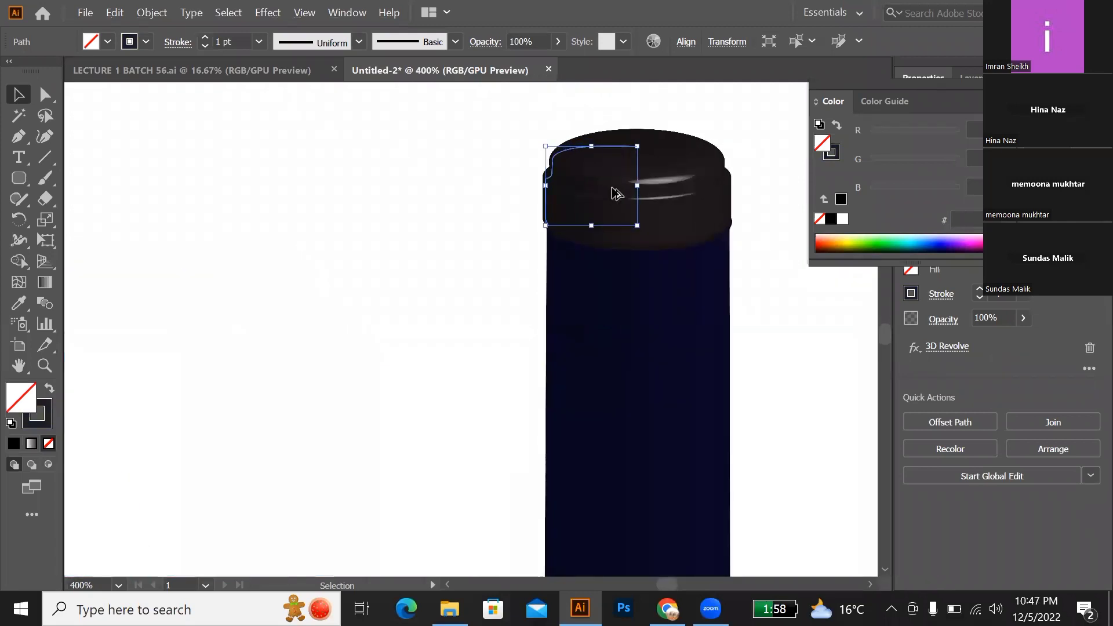
scroll(615, 189, "up", 1)
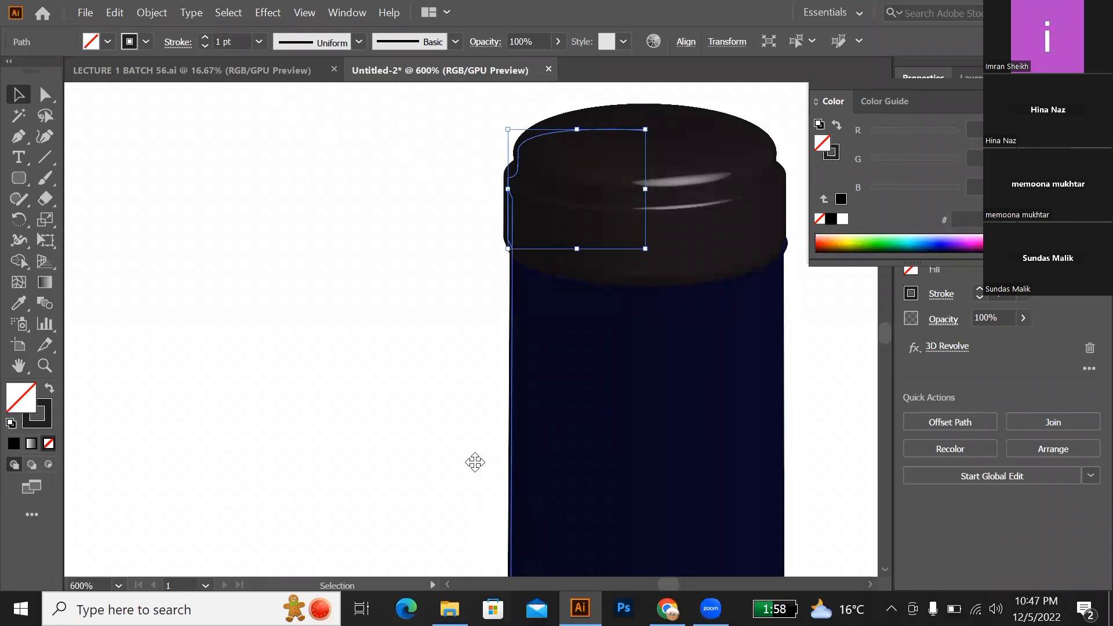
left_click_drag(661, 585, 663, 584)
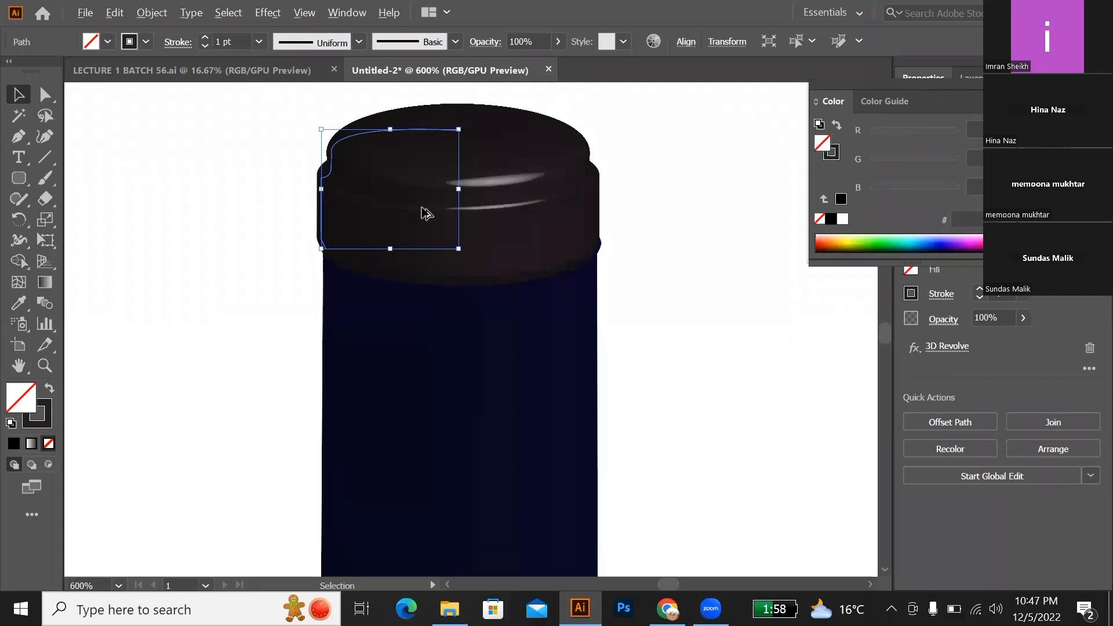
scroll(425, 213, "up", 2)
scroll(425, 212, "up", 3)
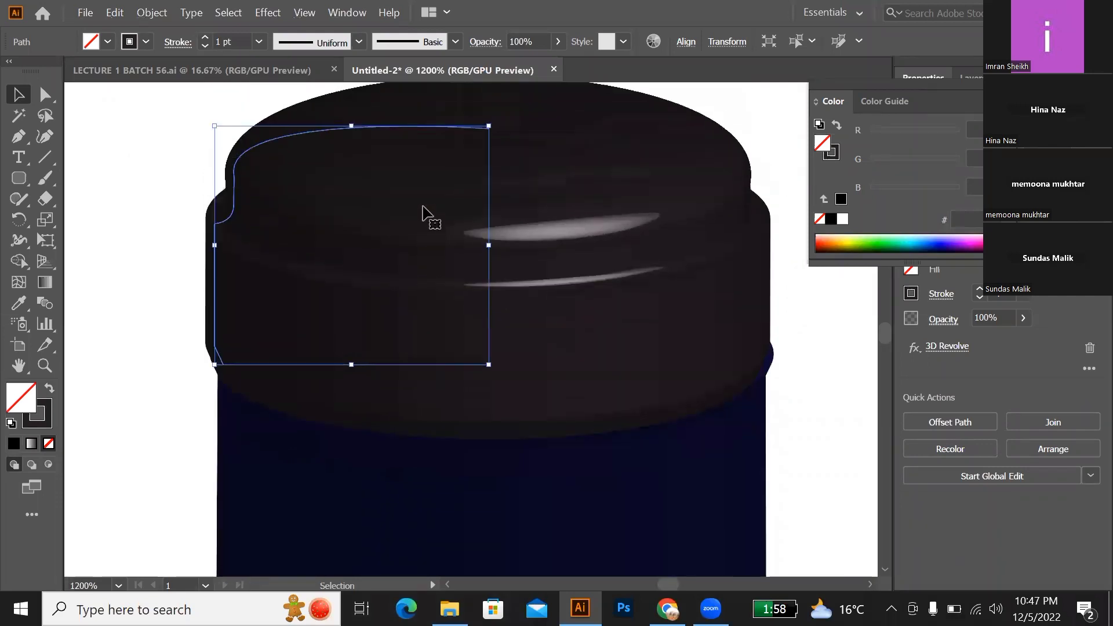
double_click(48, 423)
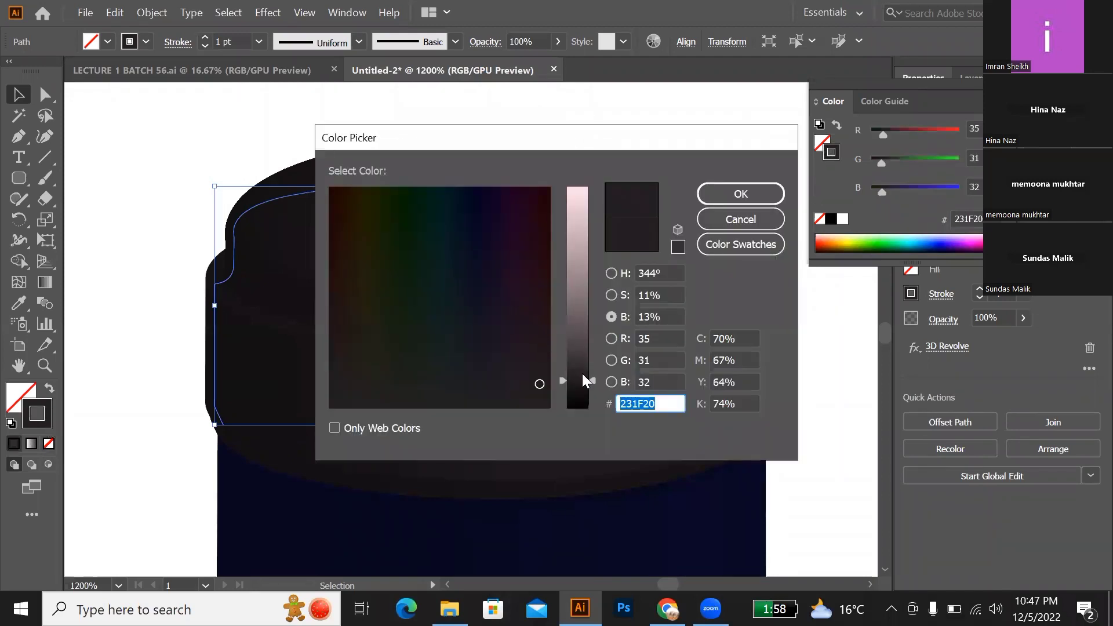
left_click_drag(576, 318, 576, 276)
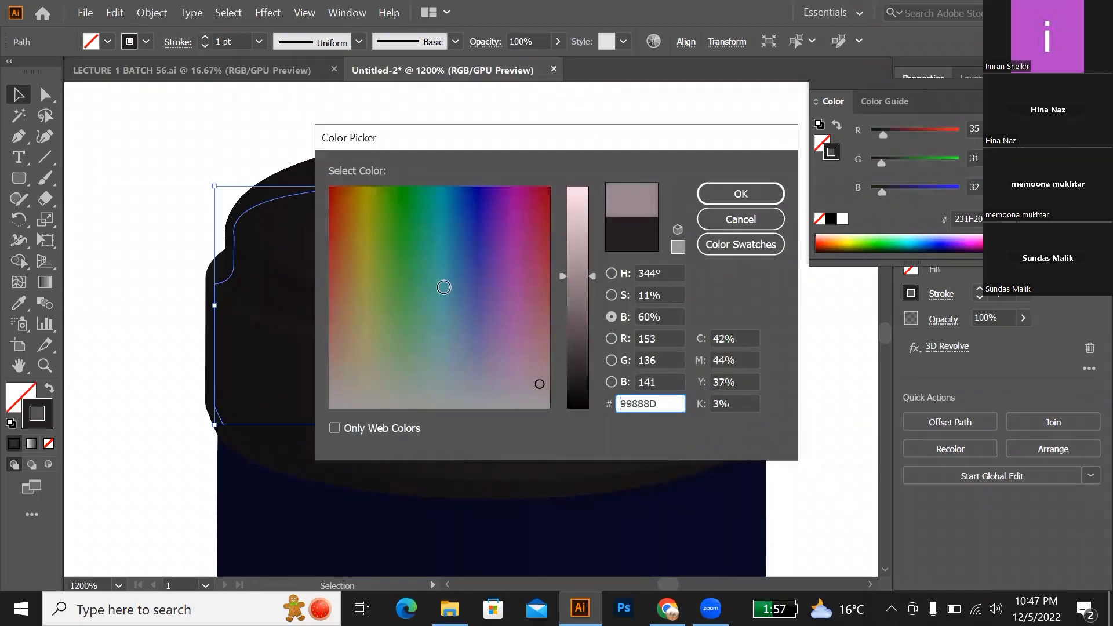
left_click(442, 270)
left_click(441, 269)
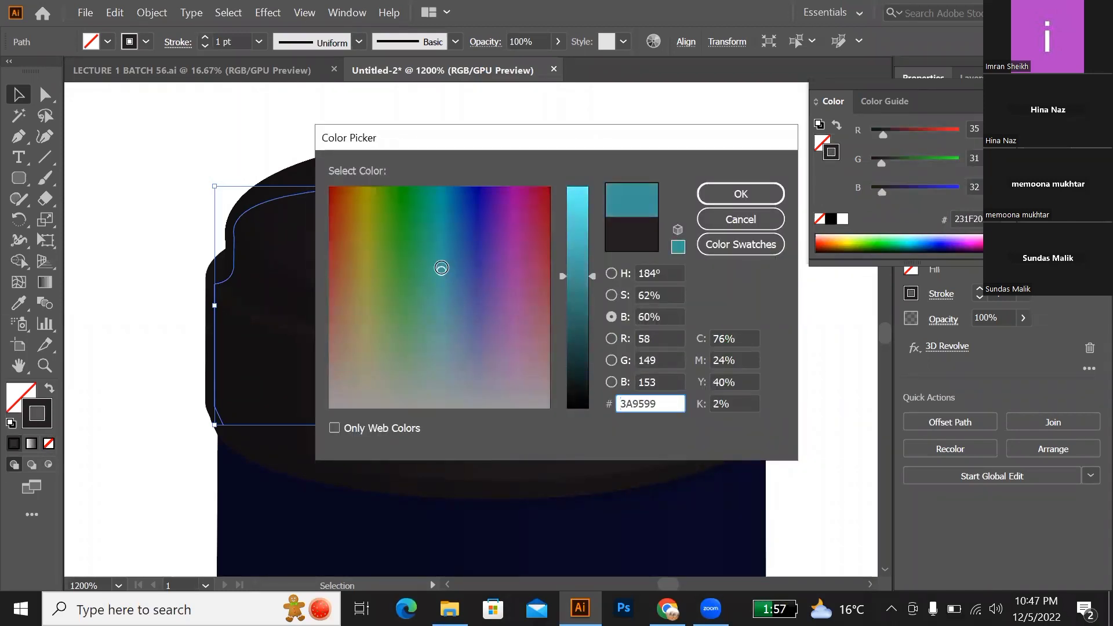
left_click(586, 205)
left_click(585, 218)
left_click(725, 195)
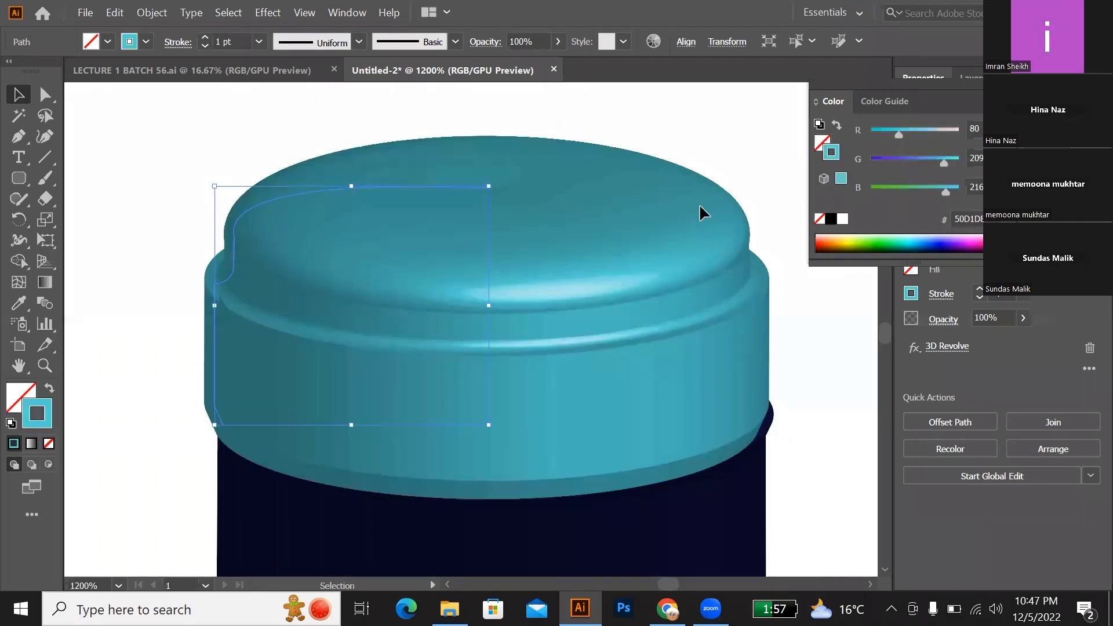
Step: Try to add several anchor points along the curved top of the cap's profile path with the Pen tool
left_click(113, 204)
left_click(236, 260)
key("p")
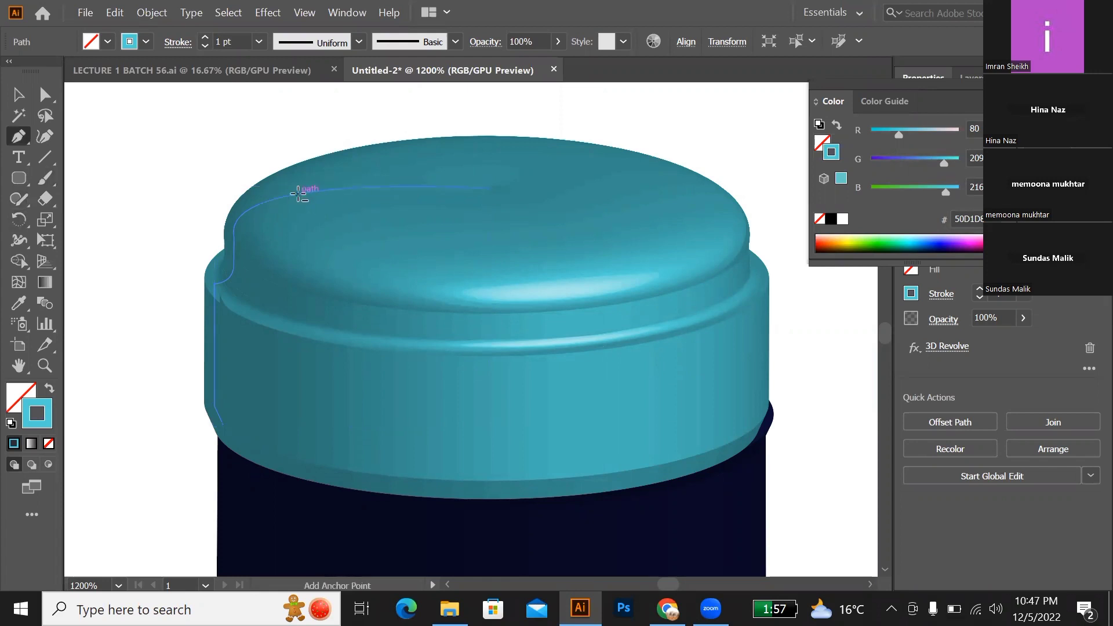
left_click(300, 194)
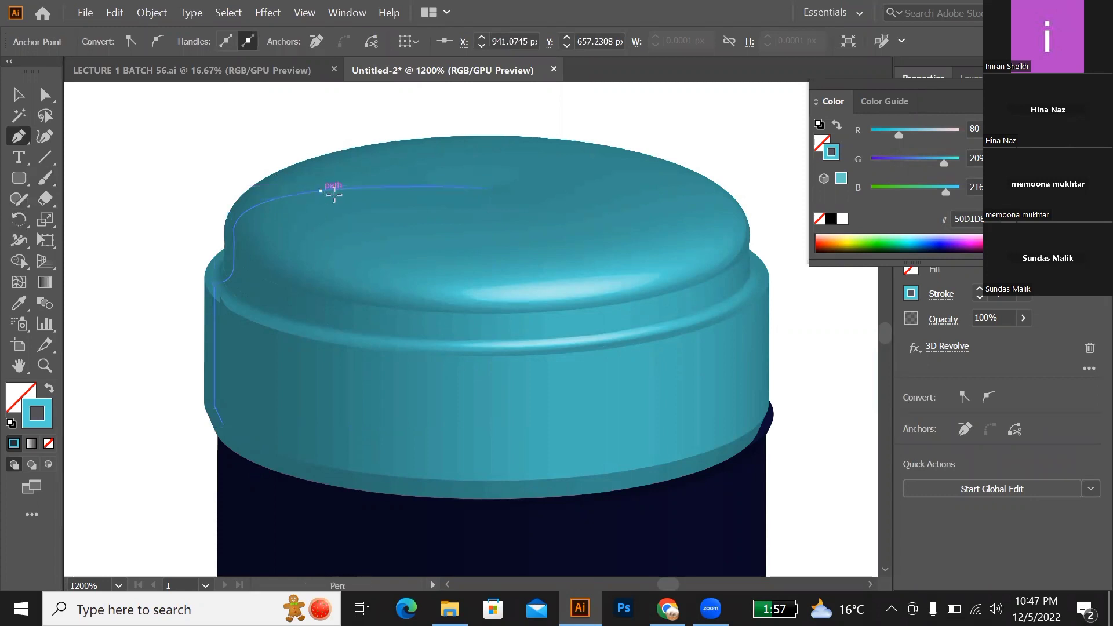
mouse_move(320, 190)
left_mouse_down()
mouse_move(352, 190)
mouse_move(311, 190)
left_mouse_up()
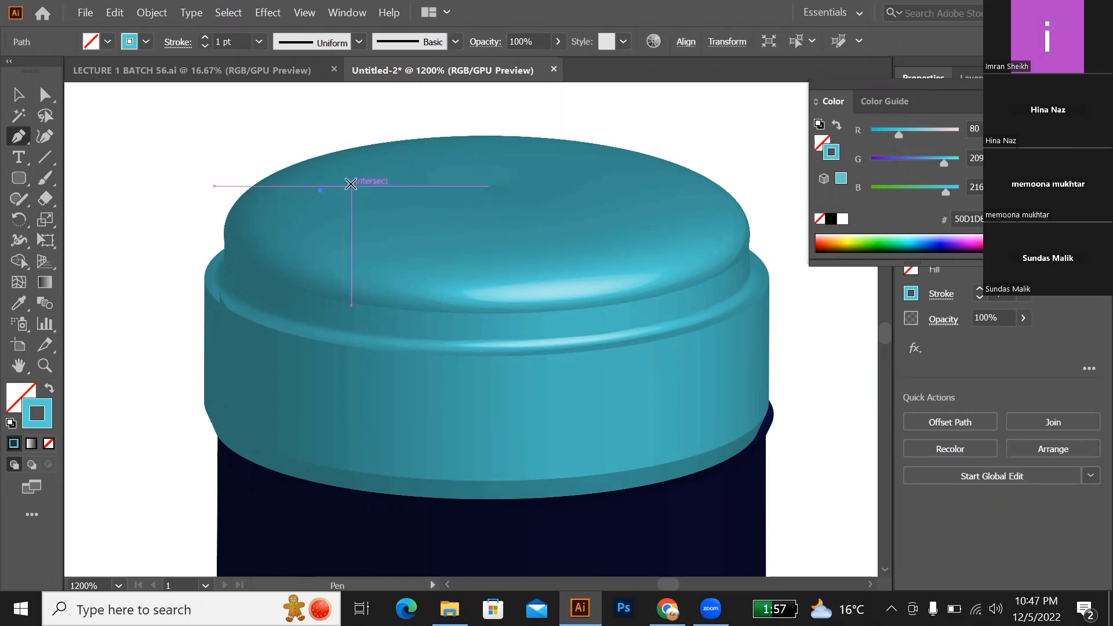
left_click(352, 188)
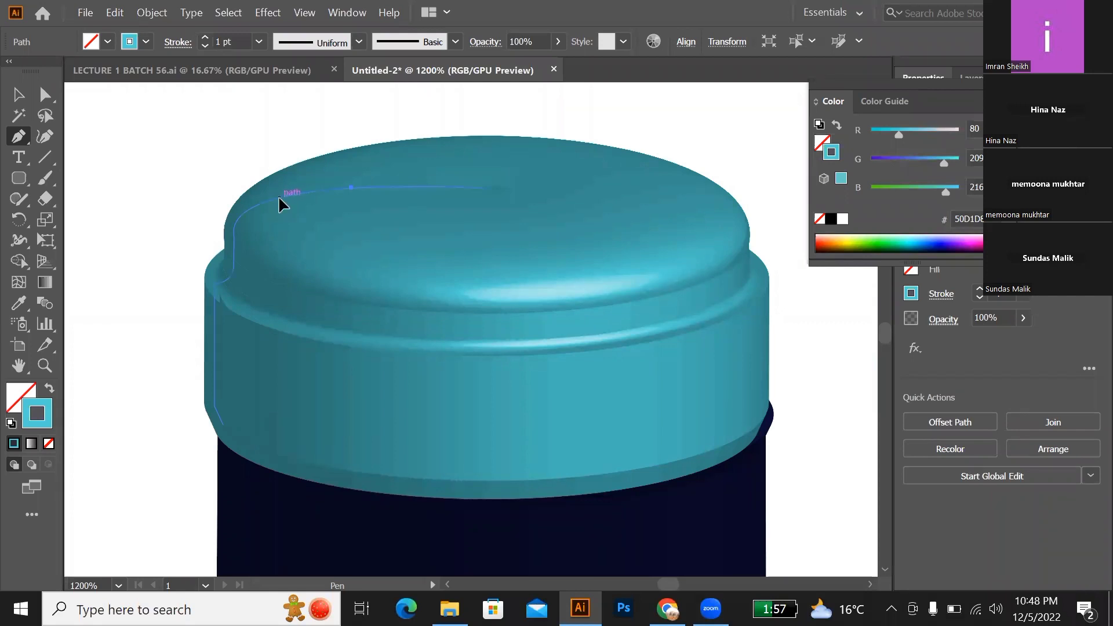
left_click_drag(279, 197, 383, 197)
left_click(394, 186)
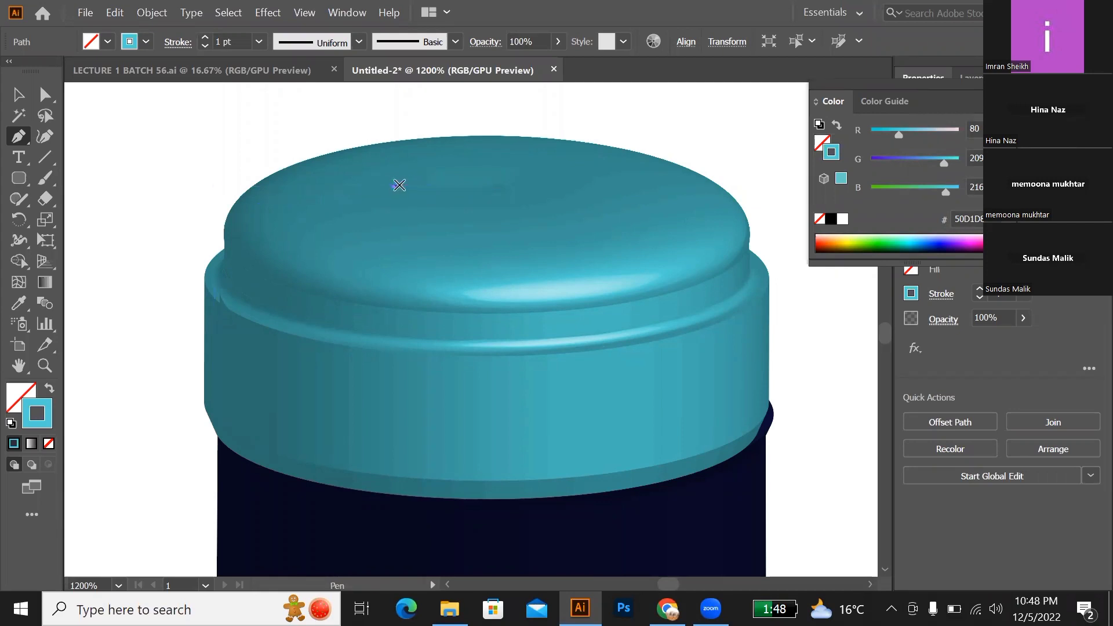
left_click(439, 186)
Step: Try to move the existing anchor on the cap's top curve slightly downward with Direct Selection, and undo the move
left_click(46, 95)
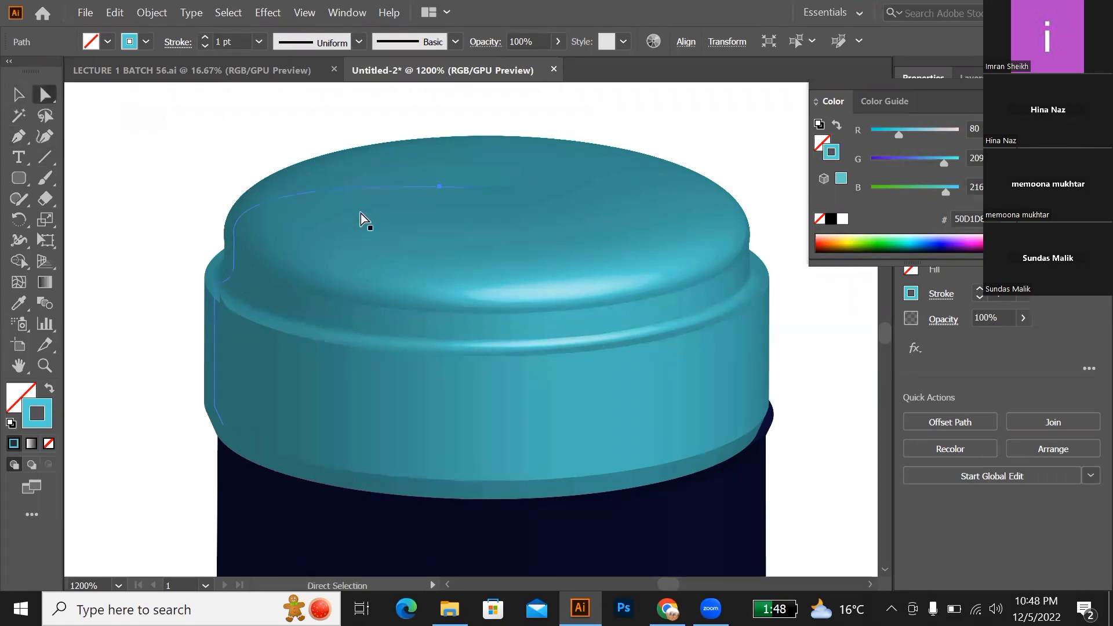
left_click(339, 190)
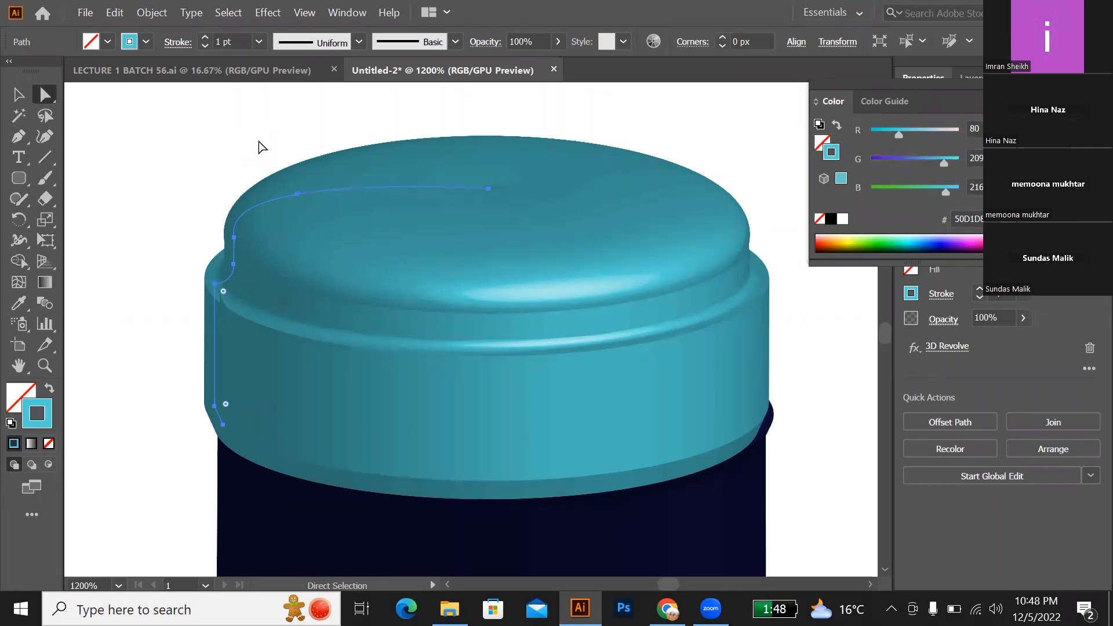
left_click_drag(259, 147, 520, 246)
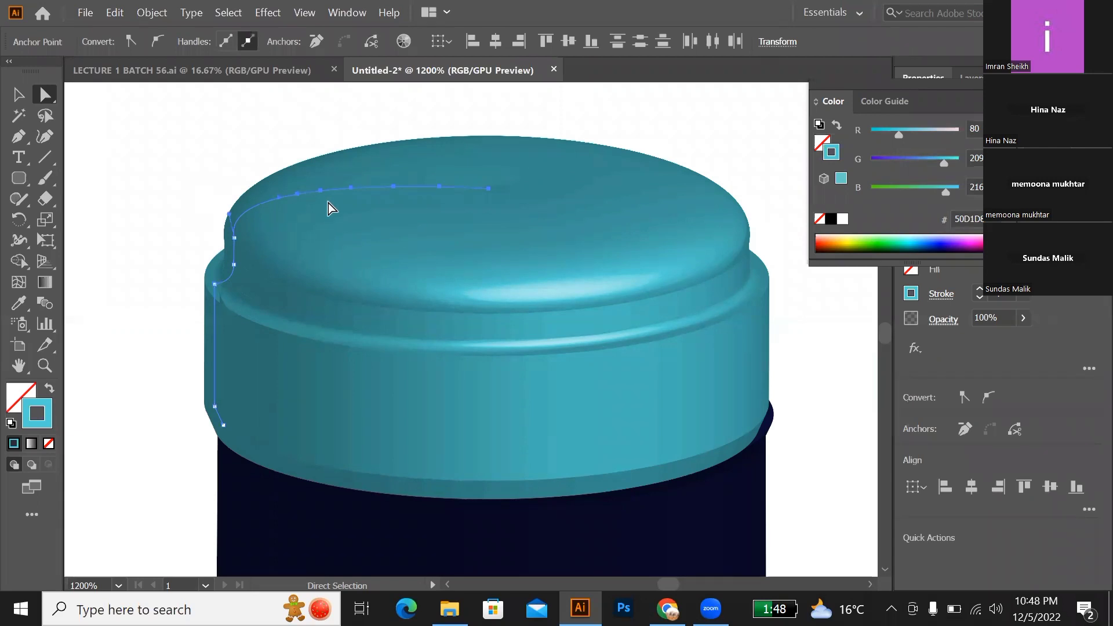
scroll(332, 203, "up", 1)
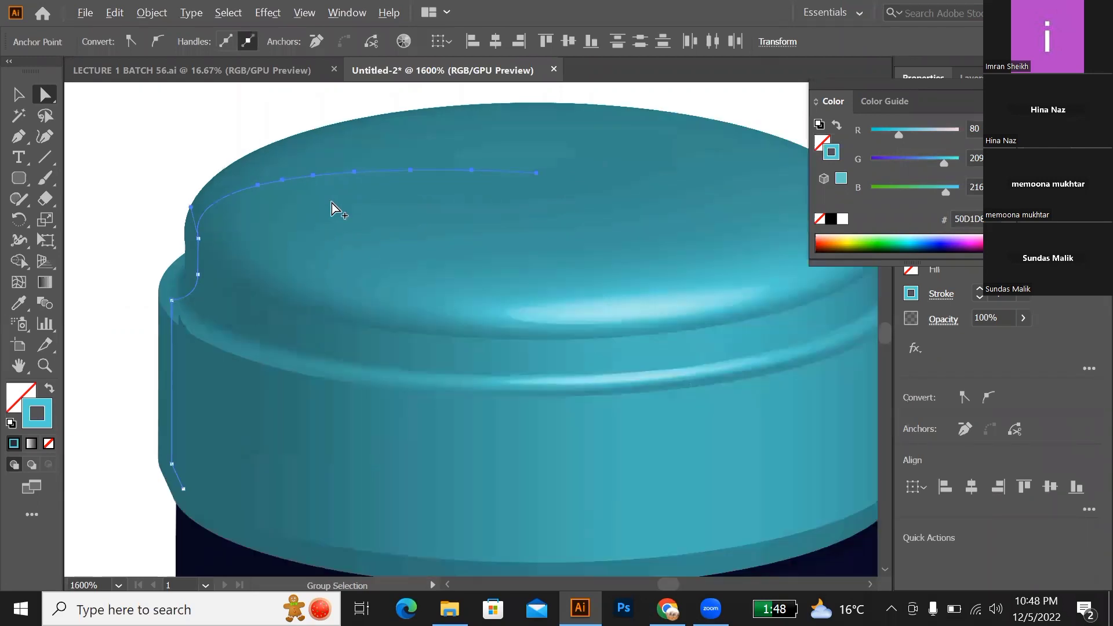
scroll(332, 203, "up", 1)
scroll(326, 202, "up", 1)
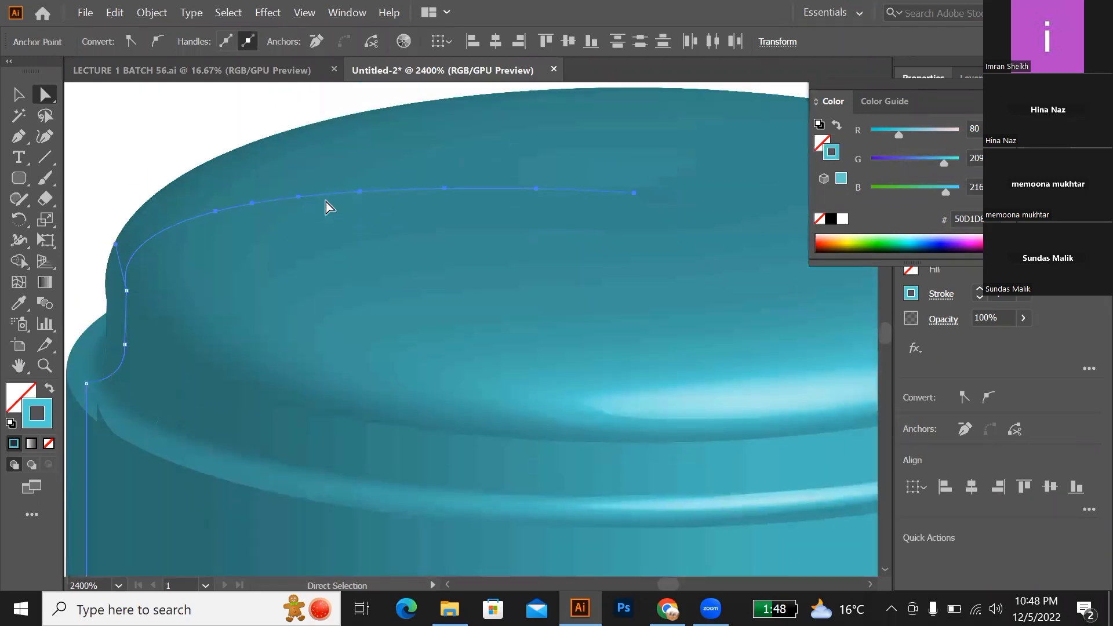
scroll(326, 202, "up", 1)
left_click(252, 234)
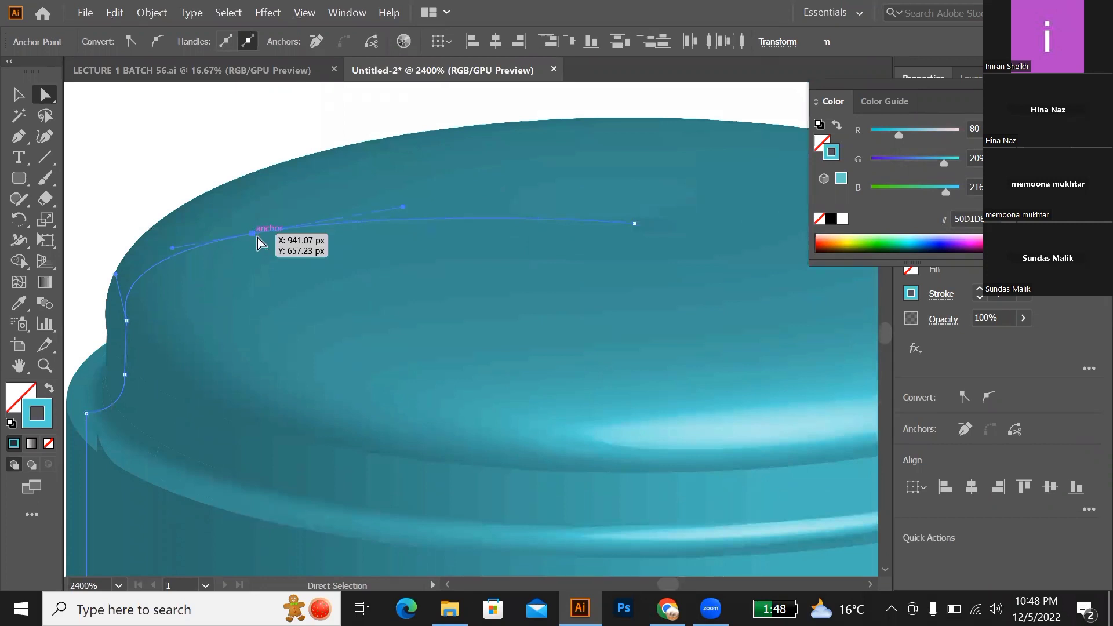
left_click_drag(253, 234, 324, 272)
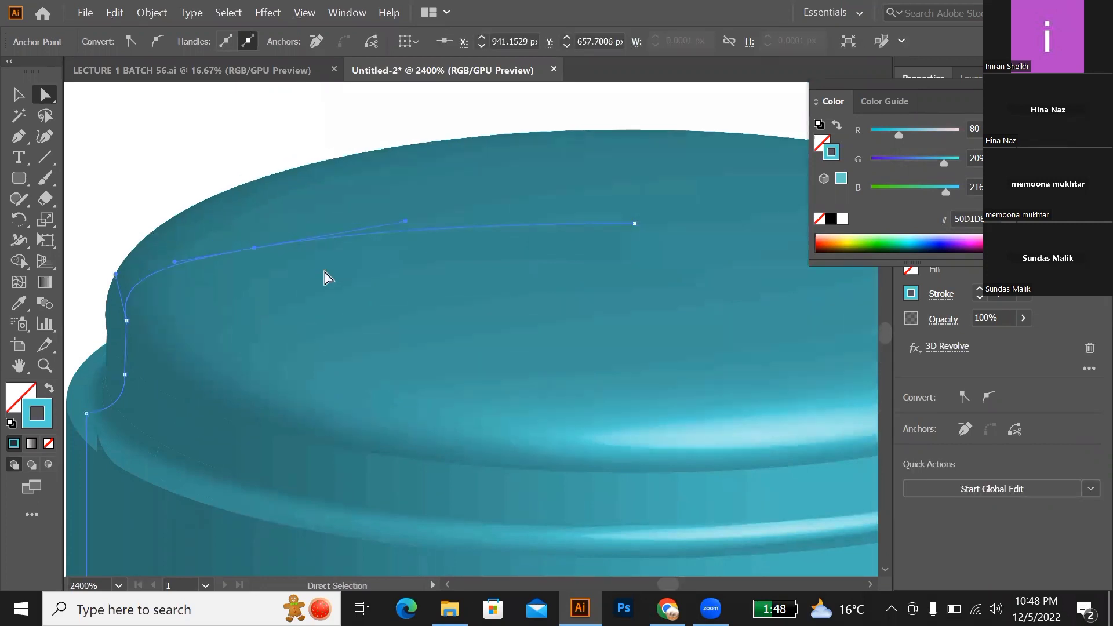
key("ctrl")
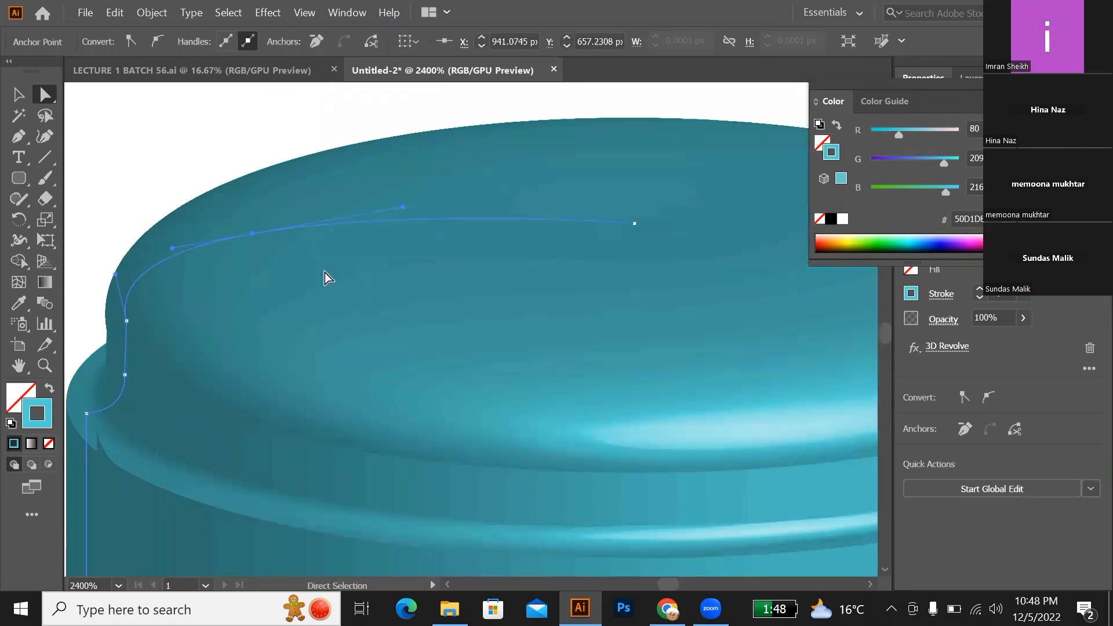
scroll(324, 272, "down", 2)
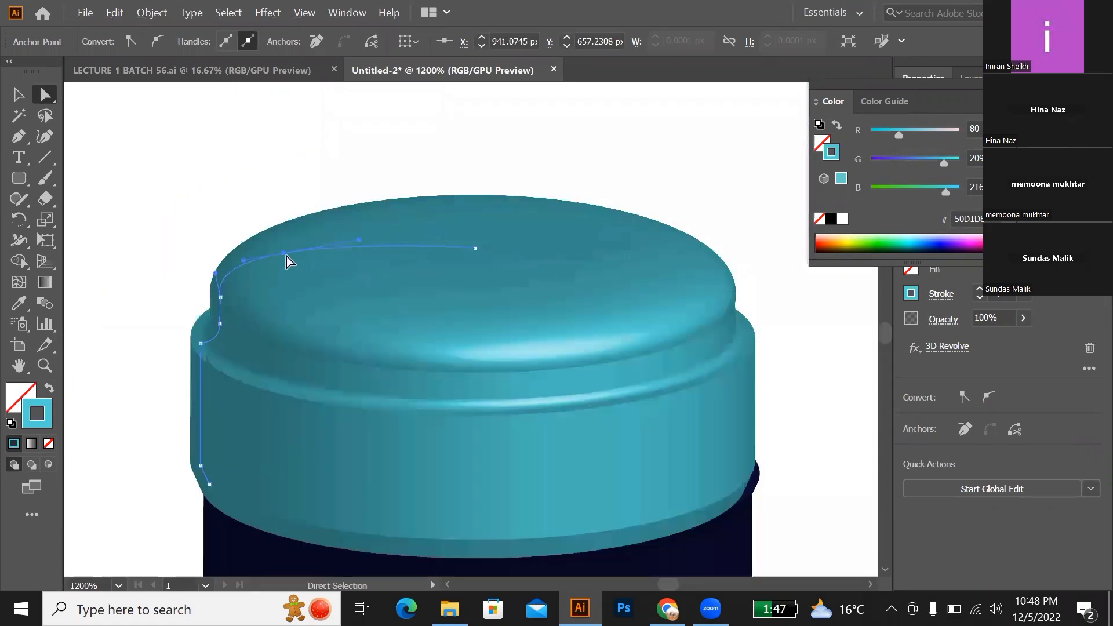
Step: Try to lower one of the stray points on the cap's top curve, undo the stray points, and reselect the cap's profile path
left_click_drag(237, 207, 488, 290)
left_click(381, 247)
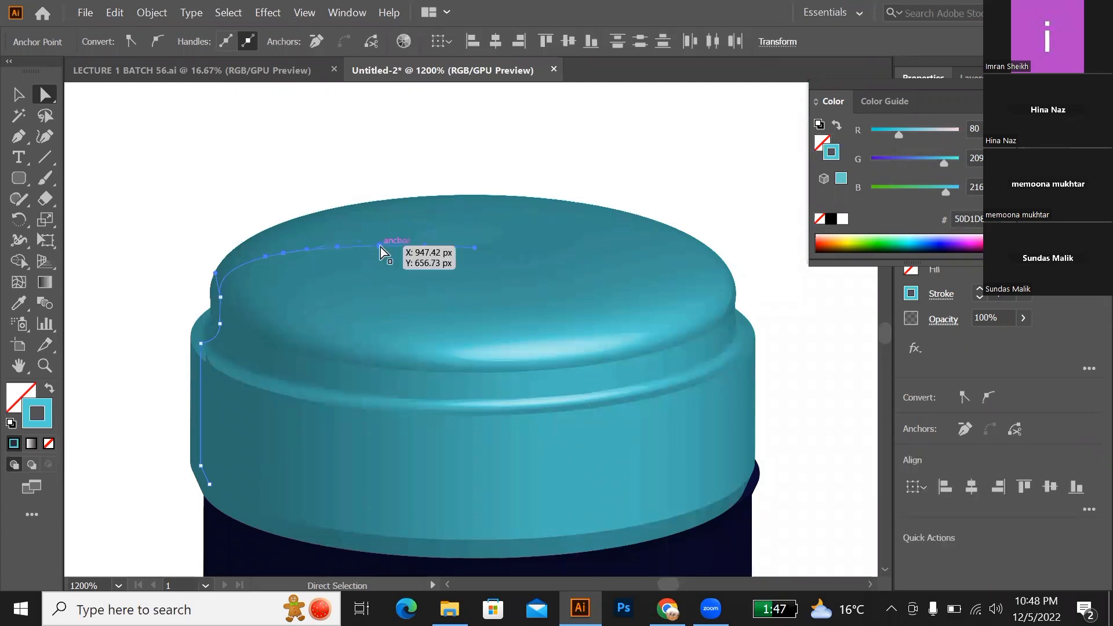
left_click_drag(382, 249, 372, 263)
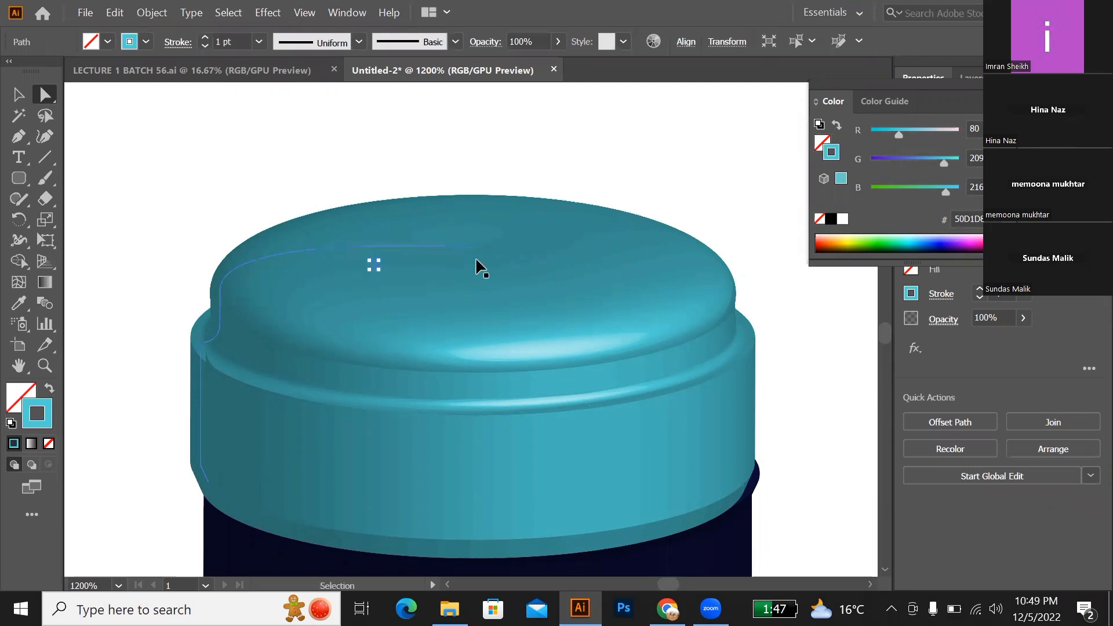
left_click(224, 232)
key("v")
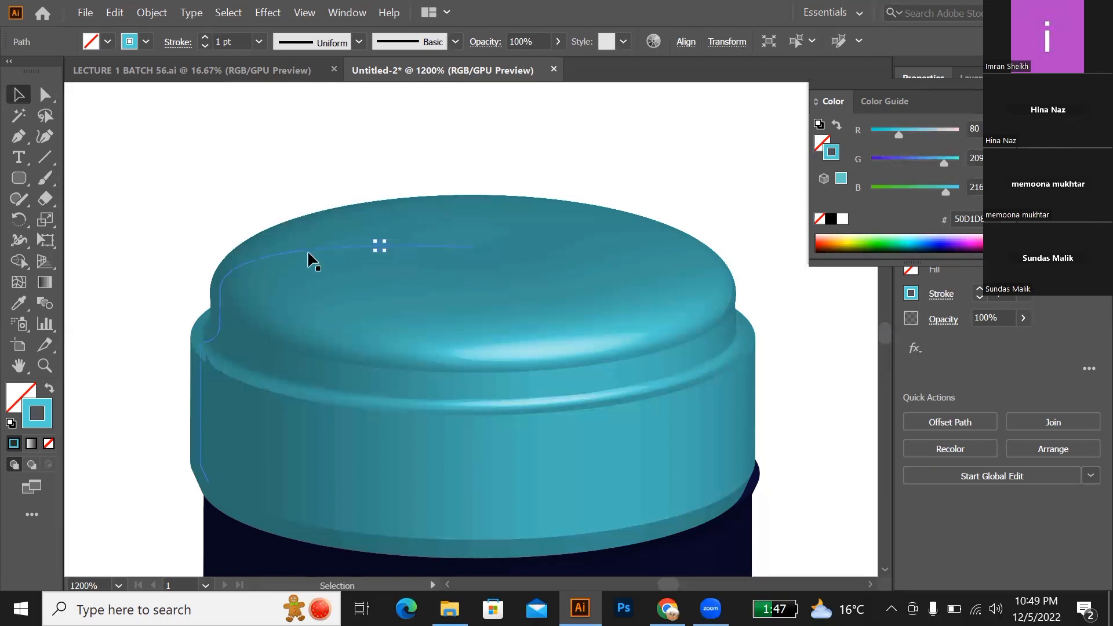
key("p")
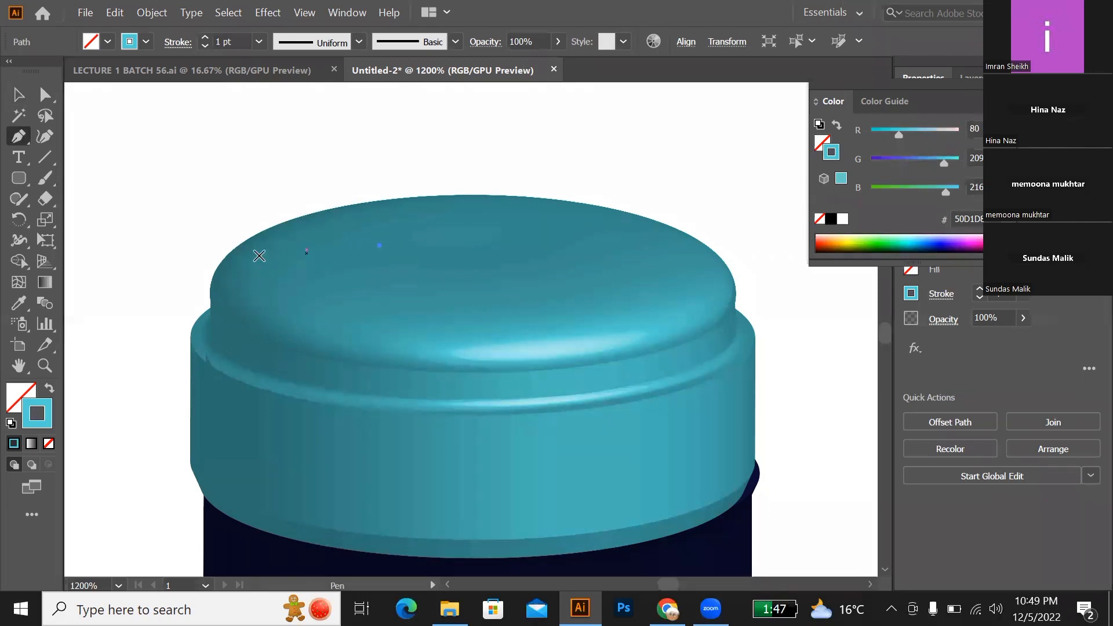
key("ctrl")
key("v")
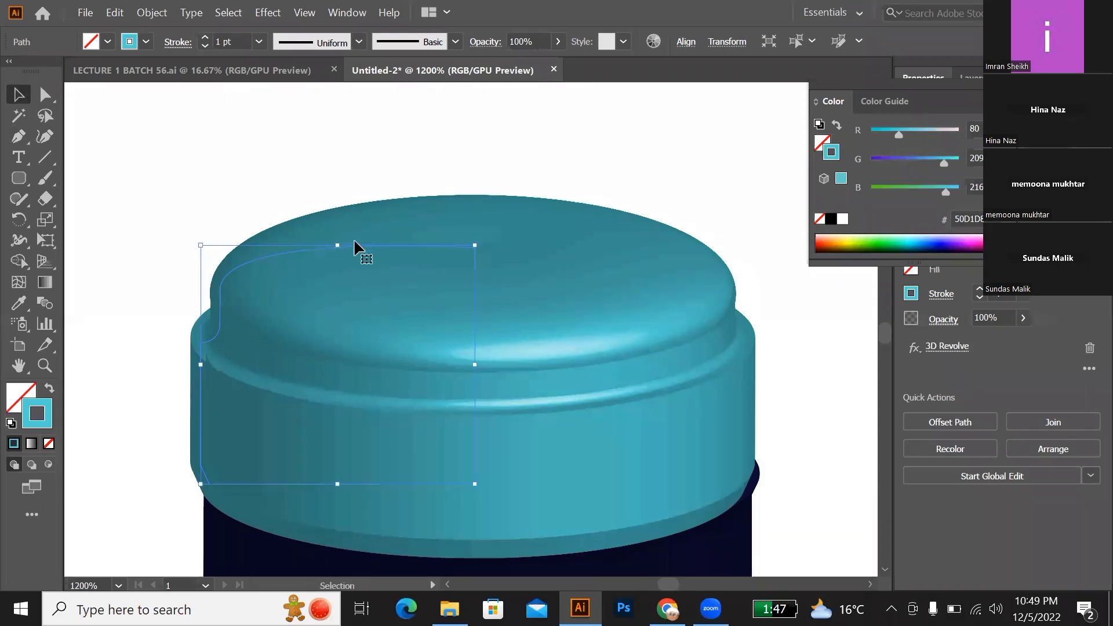
Step: Add five anchor points along the top curve of the cap's profile path, between its existing curve anchor and the inner end
key("p")
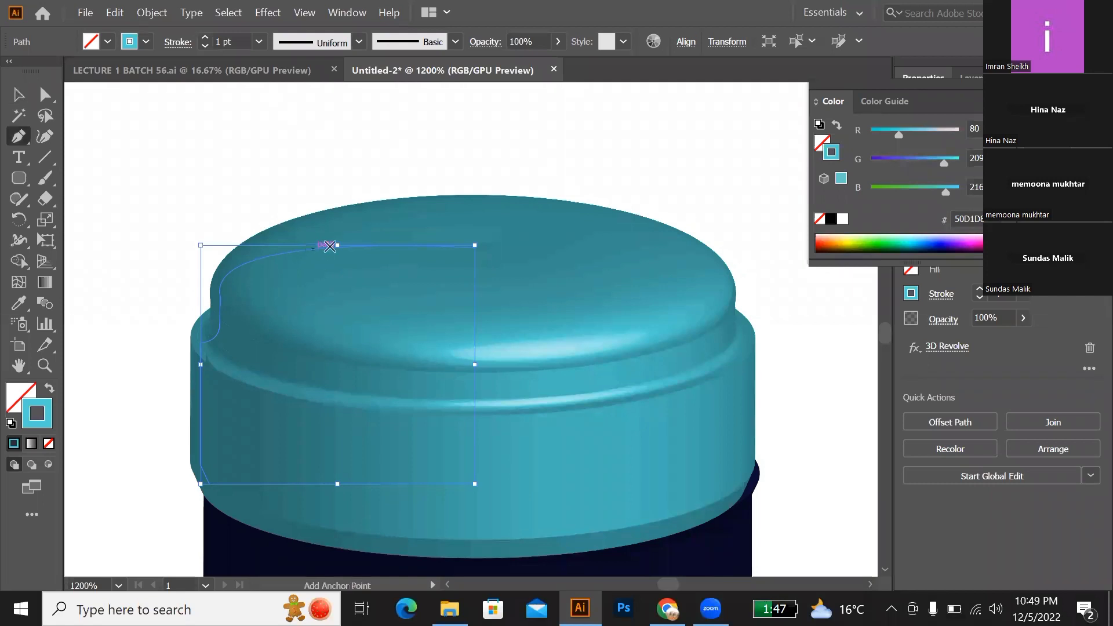
scroll(311, 252, "up", 2)
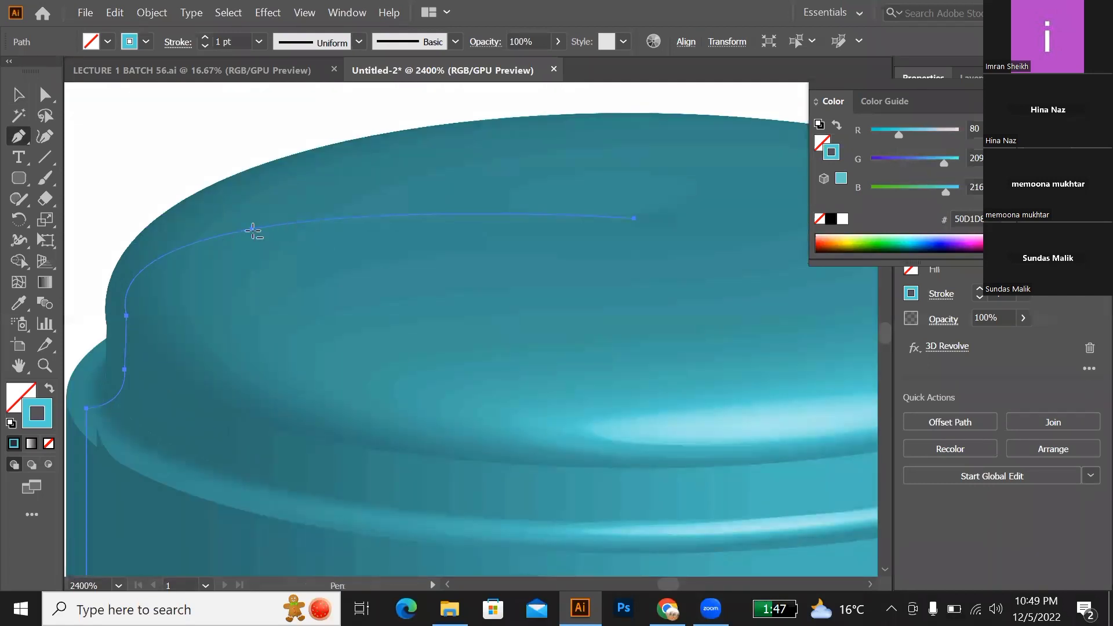
left_click(250, 231)
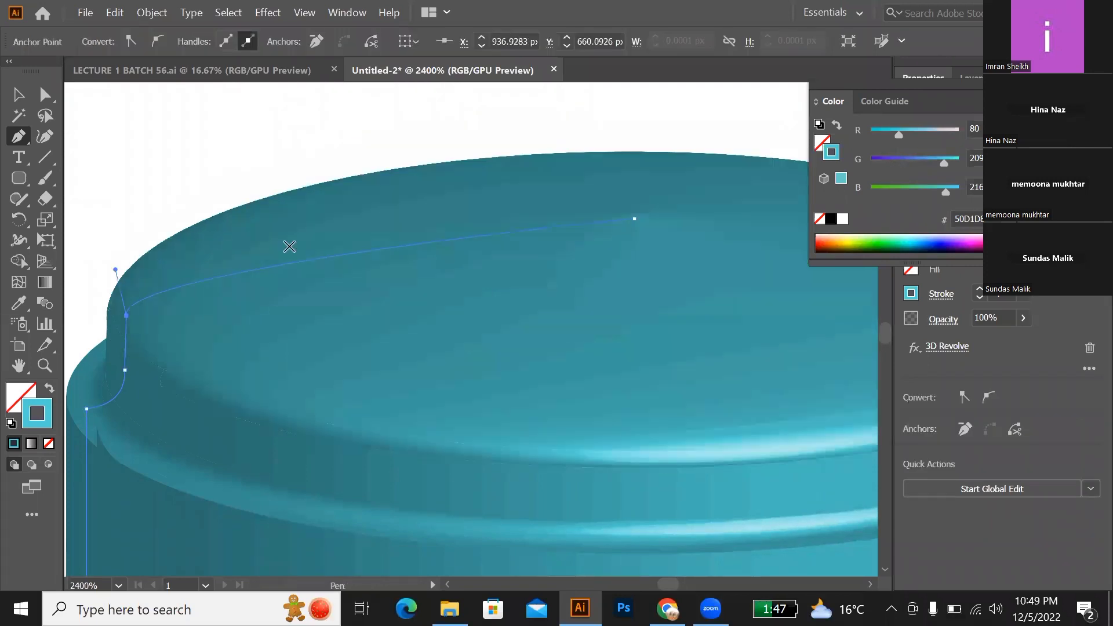
key("ctrl+z")
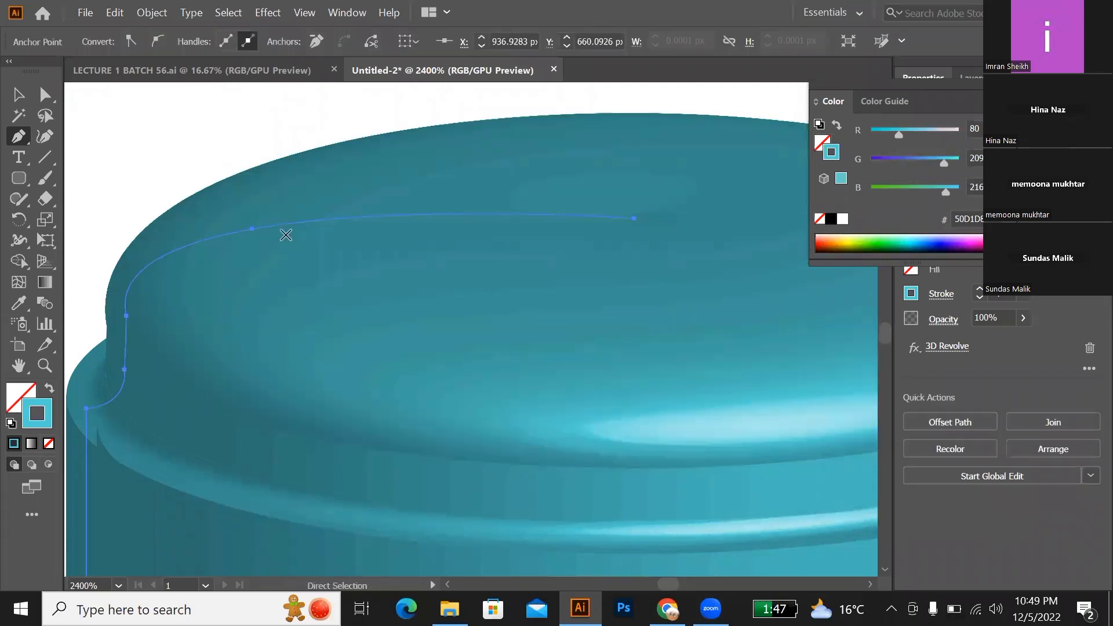
left_click(281, 227)
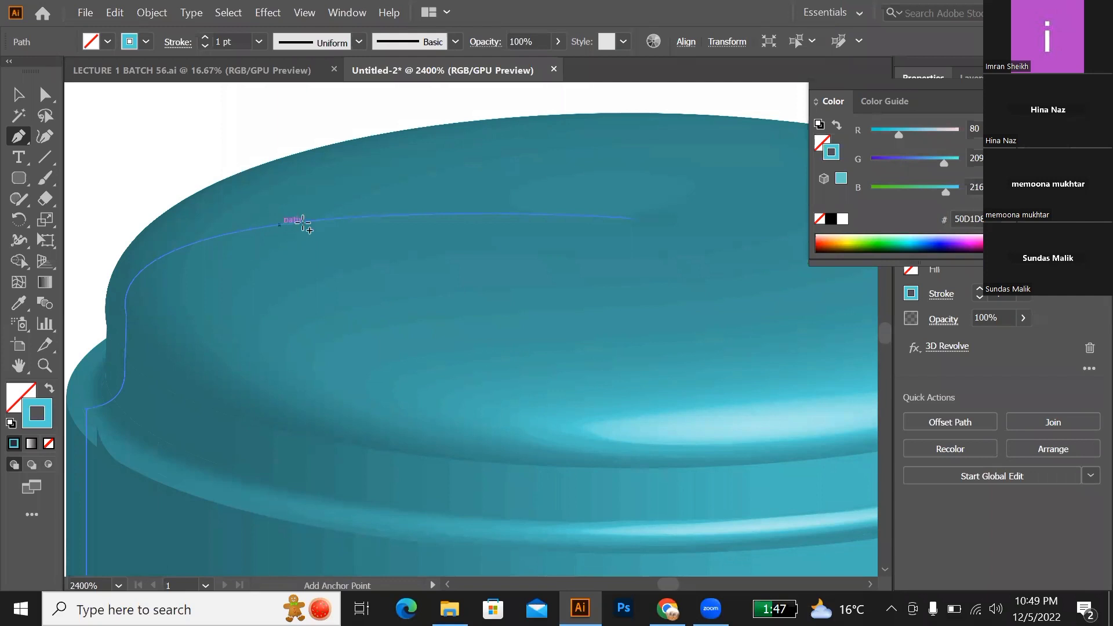
left_click(336, 219)
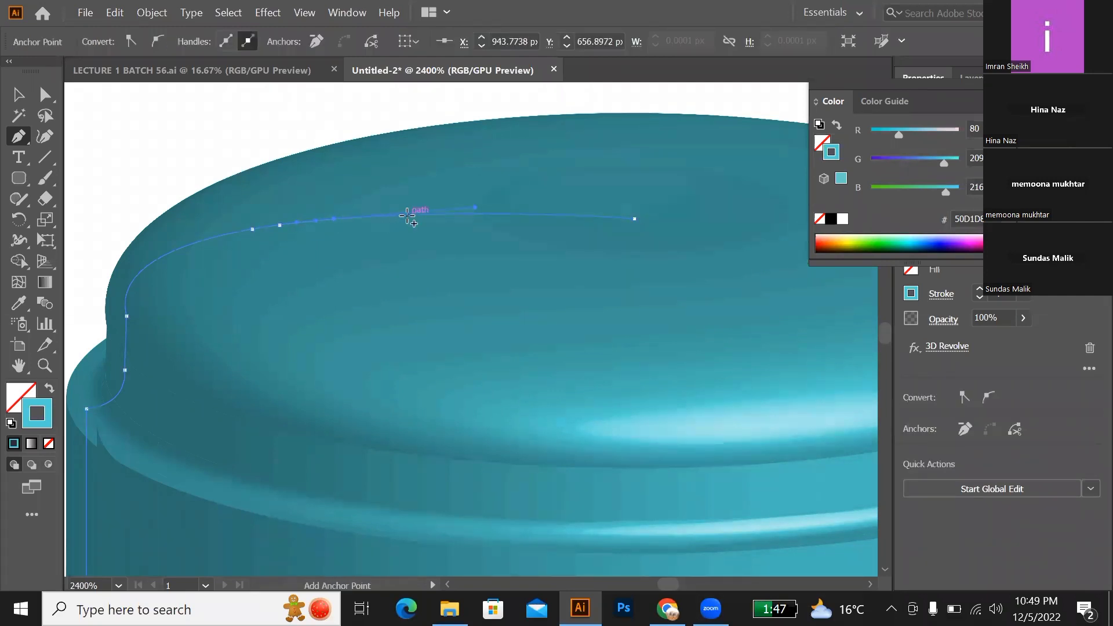
left_click(408, 214)
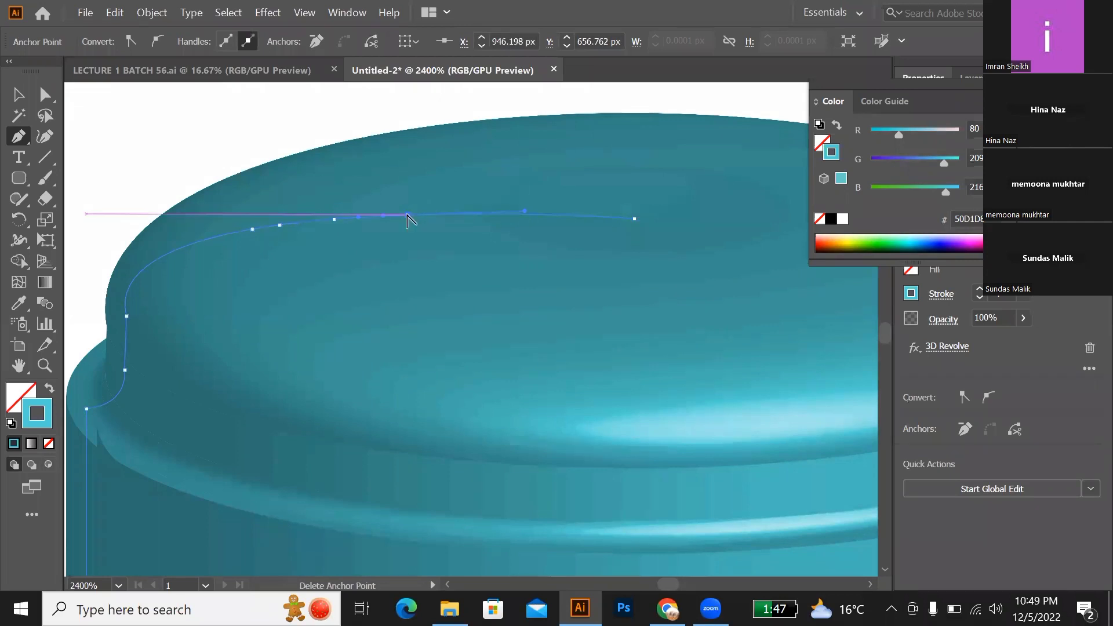
key("ctrl+minus")
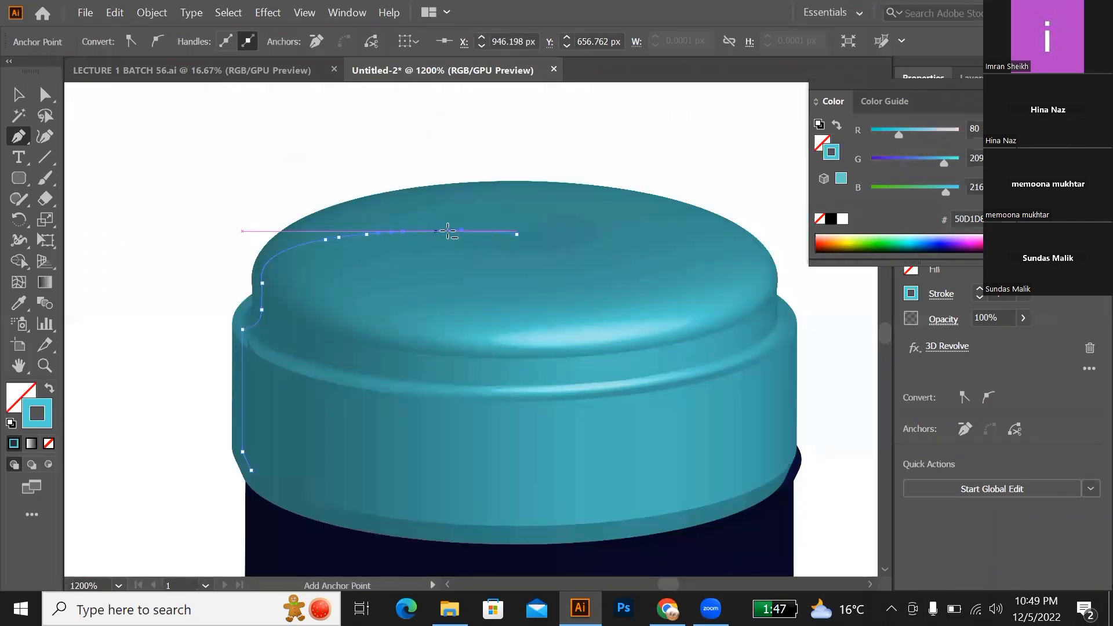
left_click(436, 232)
left_click(467, 231)
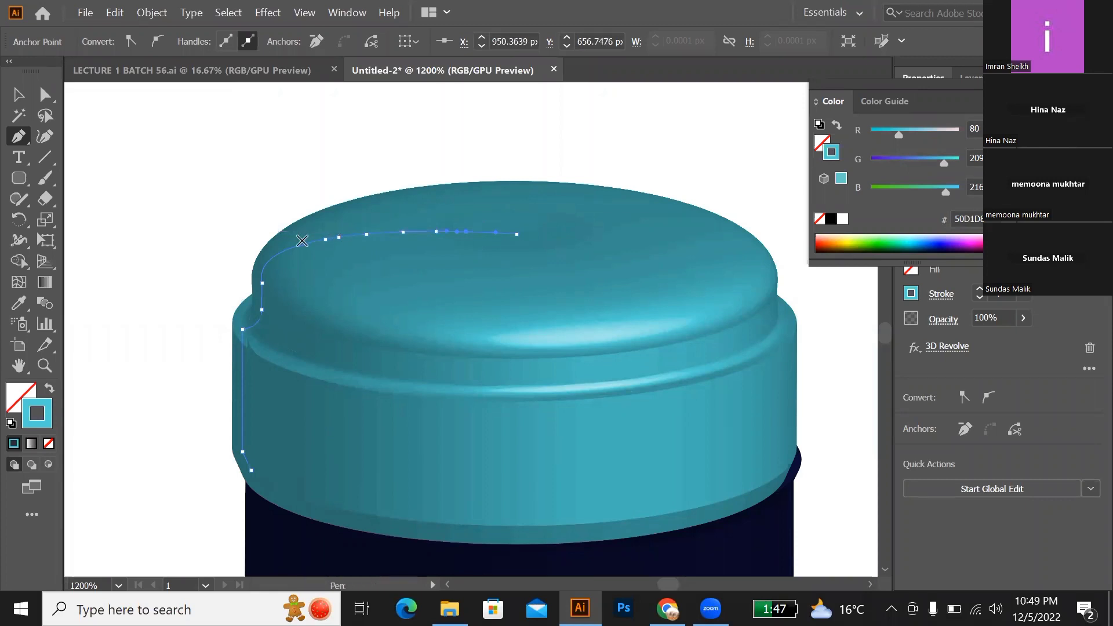
Step: Lower the second and the innermost of the five added anchors by about 0.6 px each to form ring-shaped grooves in the cap top
key("v")
key("a")
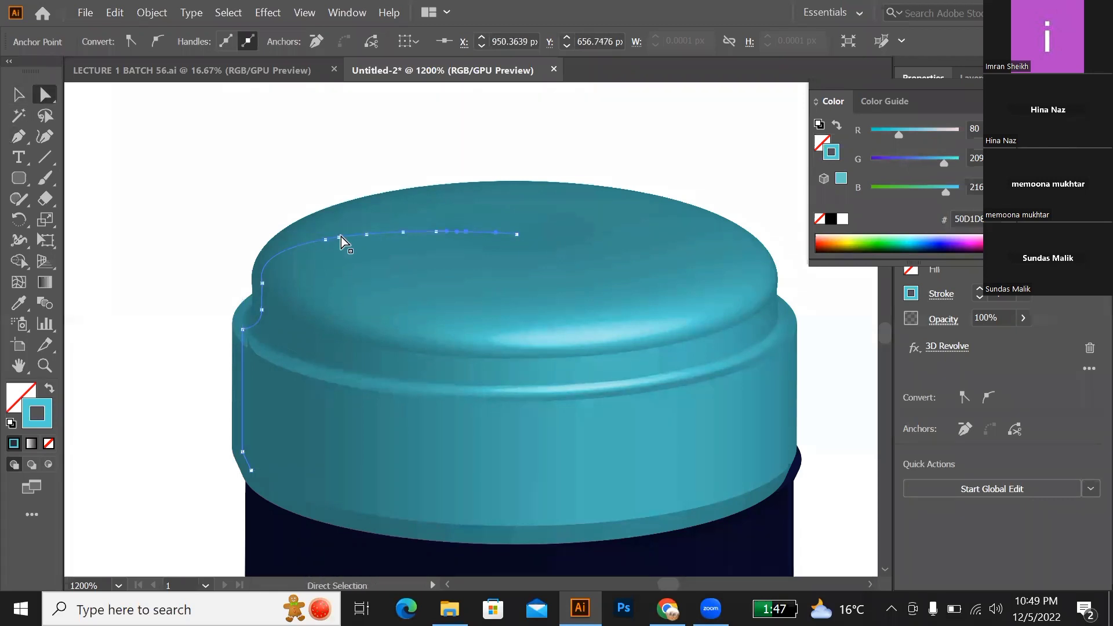
left_click_drag(369, 240, 366, 242)
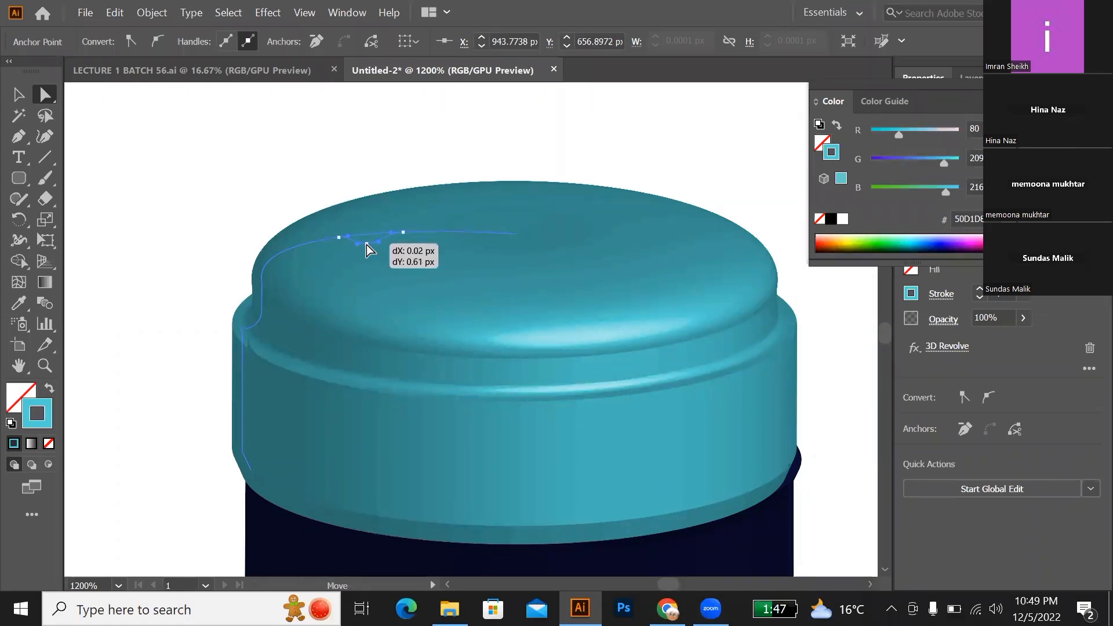
left_click_drag(460, 248, 463, 255)
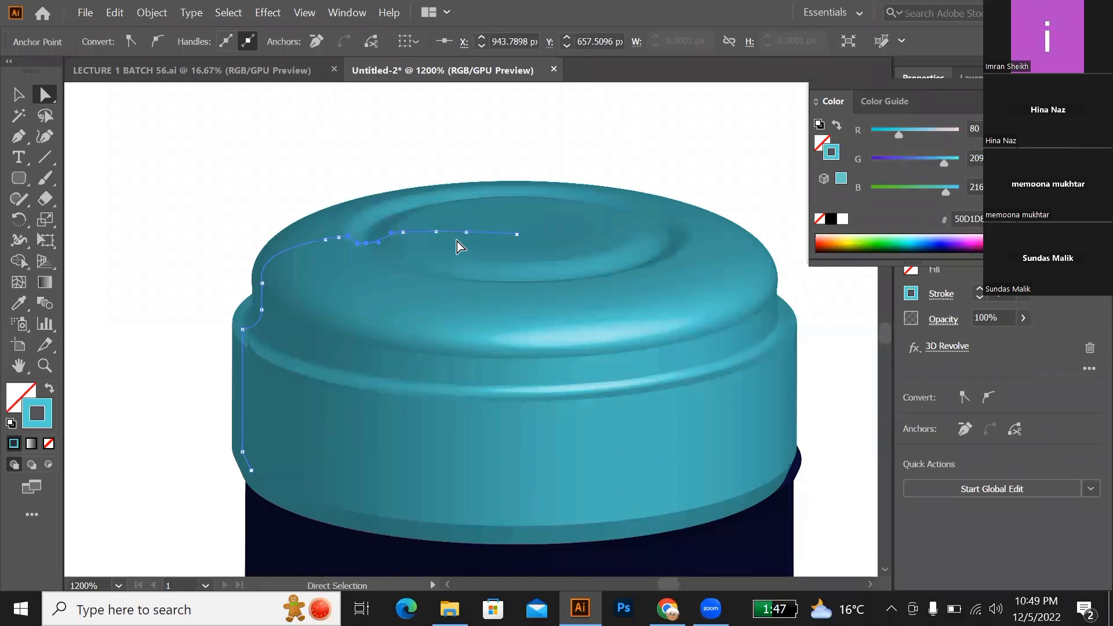
left_click(468, 232)
left_click_drag(466, 237, 492, 265)
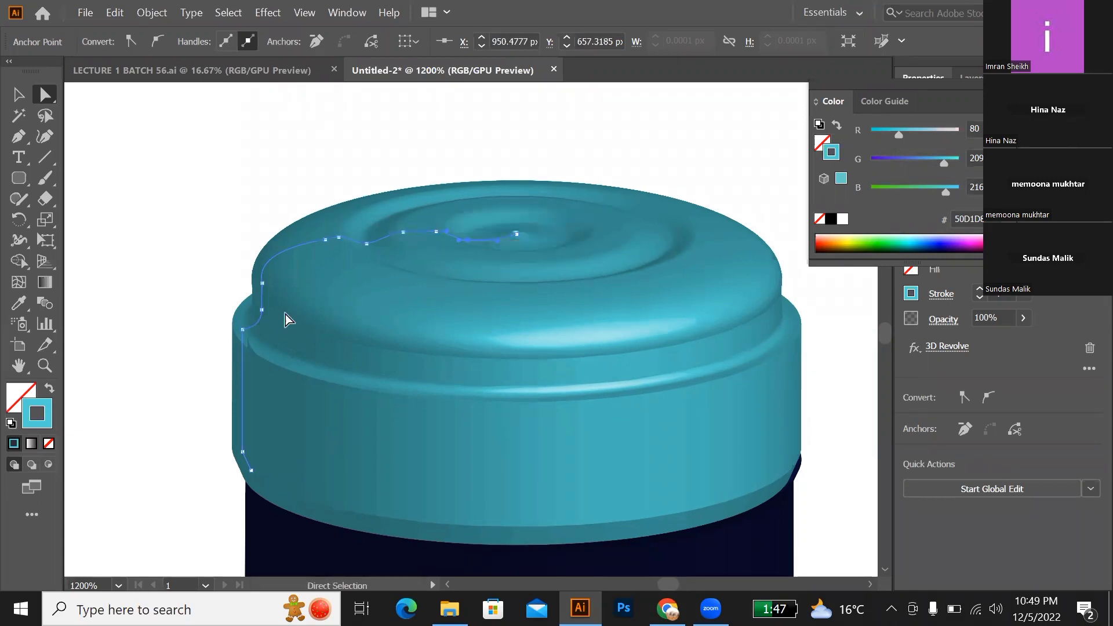
Step: Try to lower the outermost added anchor on the cap's top curve by about 0.8 px, and undo the move
left_click(340, 239)
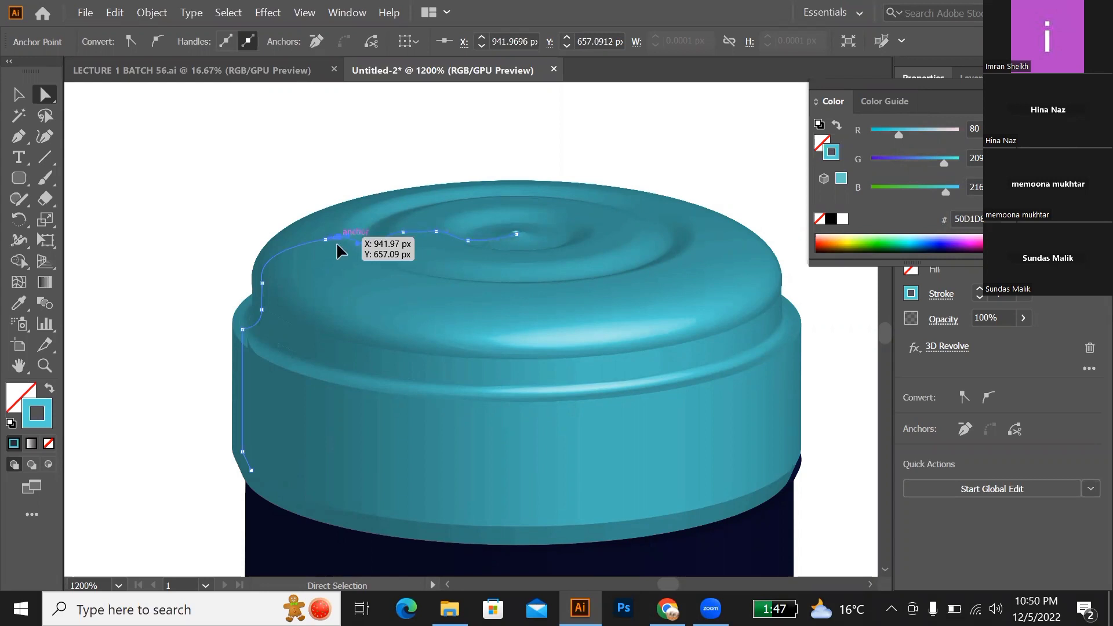
left_click_drag(336, 246, 336, 248)
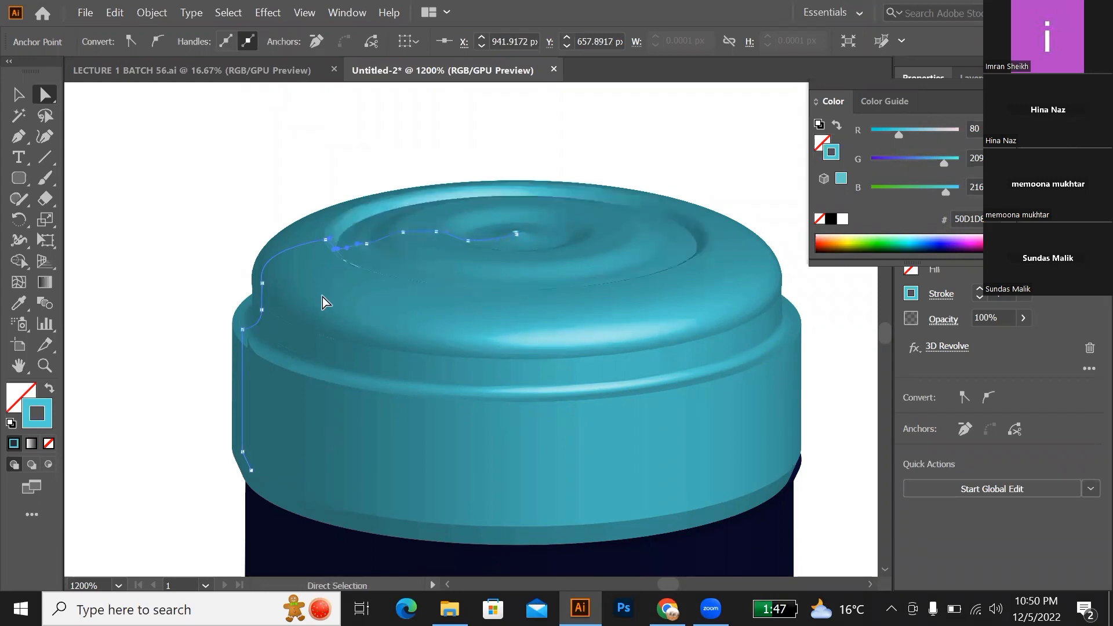
key("ctrl+z")
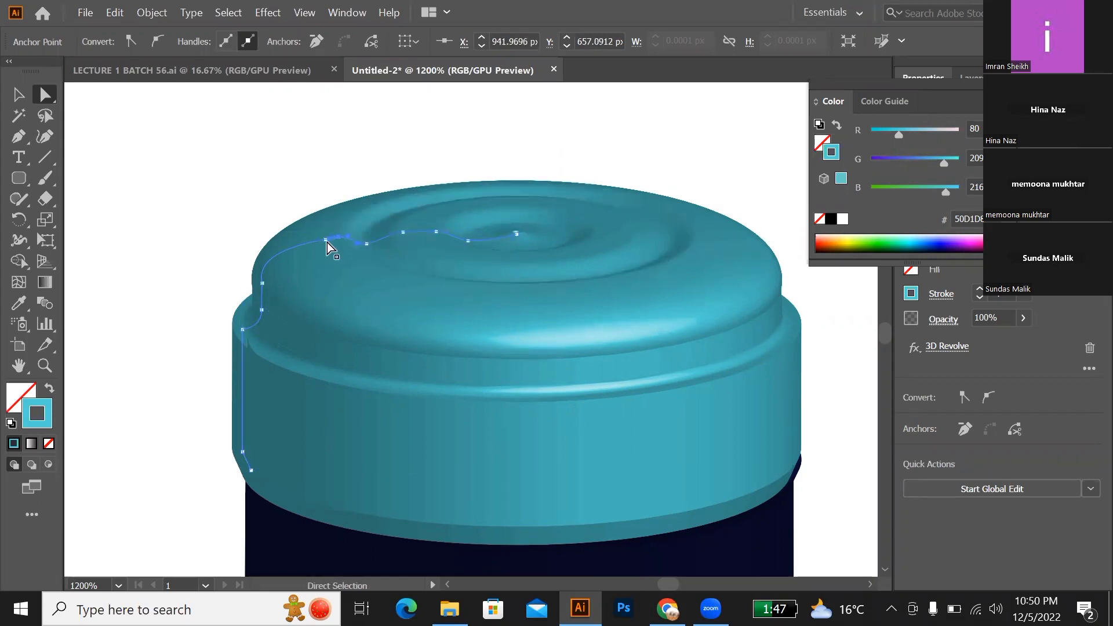
Step: Try to lower and shift the outermost added anchor on the cap's top curve, undo the move, and view the whole bottle
left_click_drag(325, 240, 320, 249)
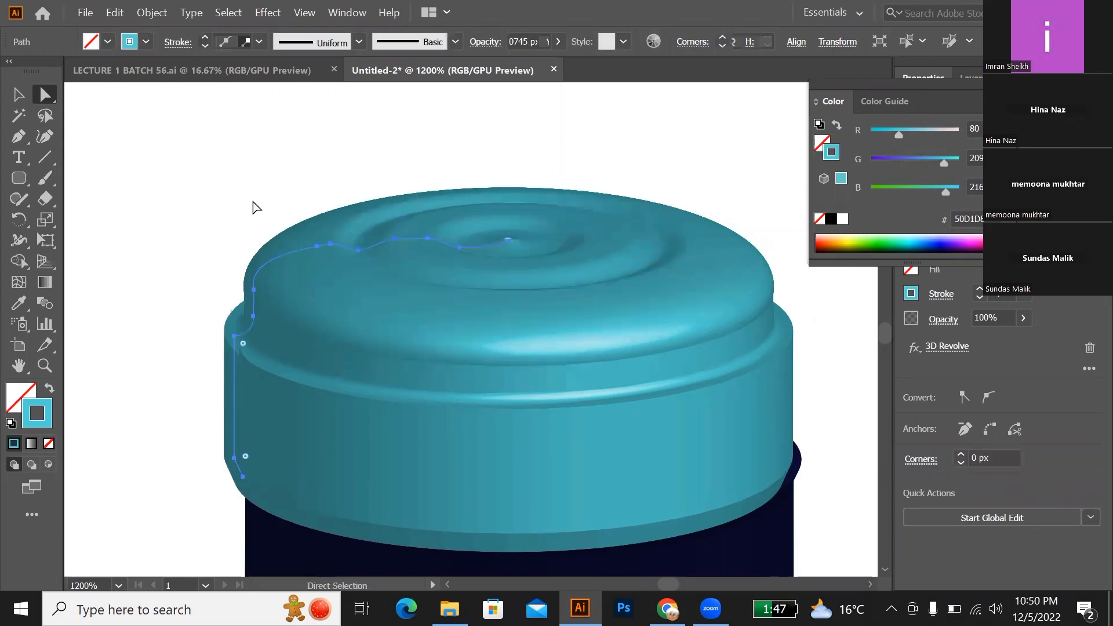
left_click(17, 96)
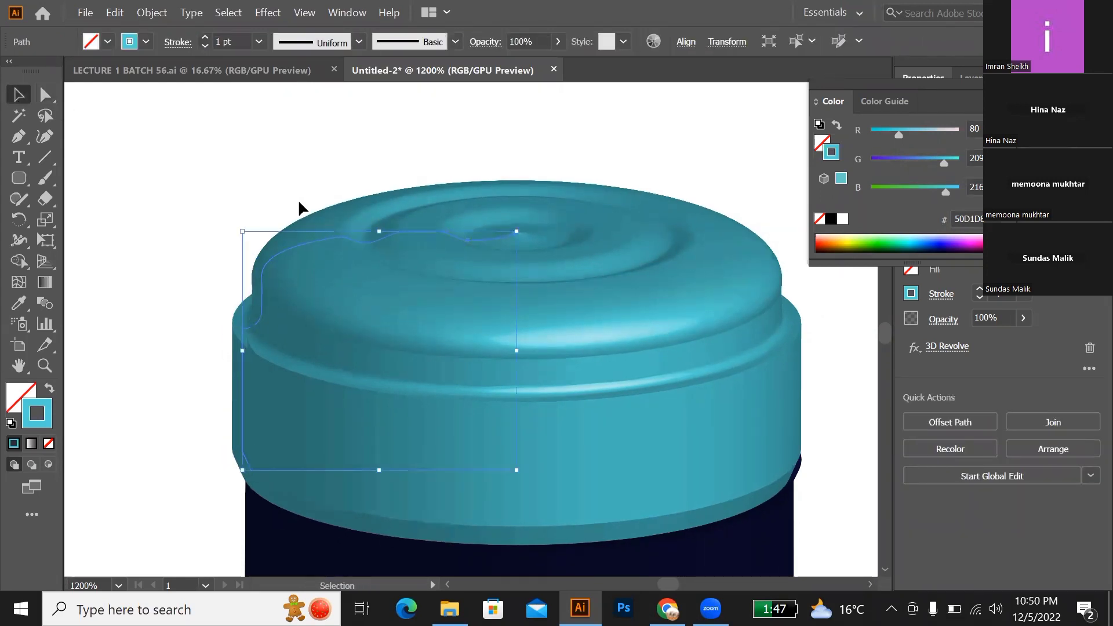
scroll(301, 207, "down", 2)
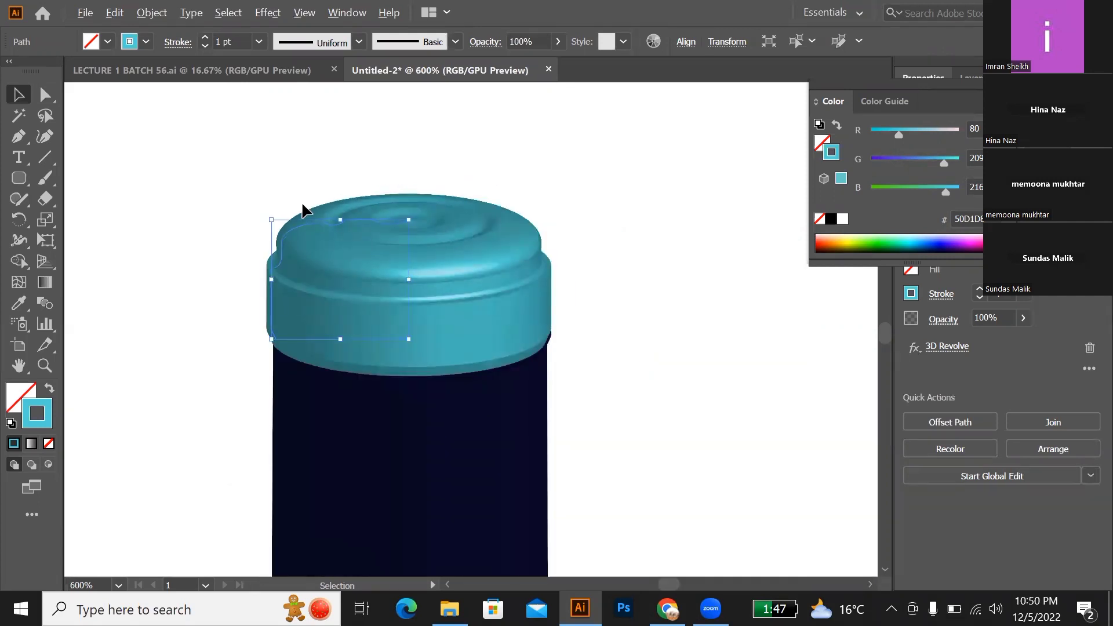
scroll(303, 208, "down", 4)
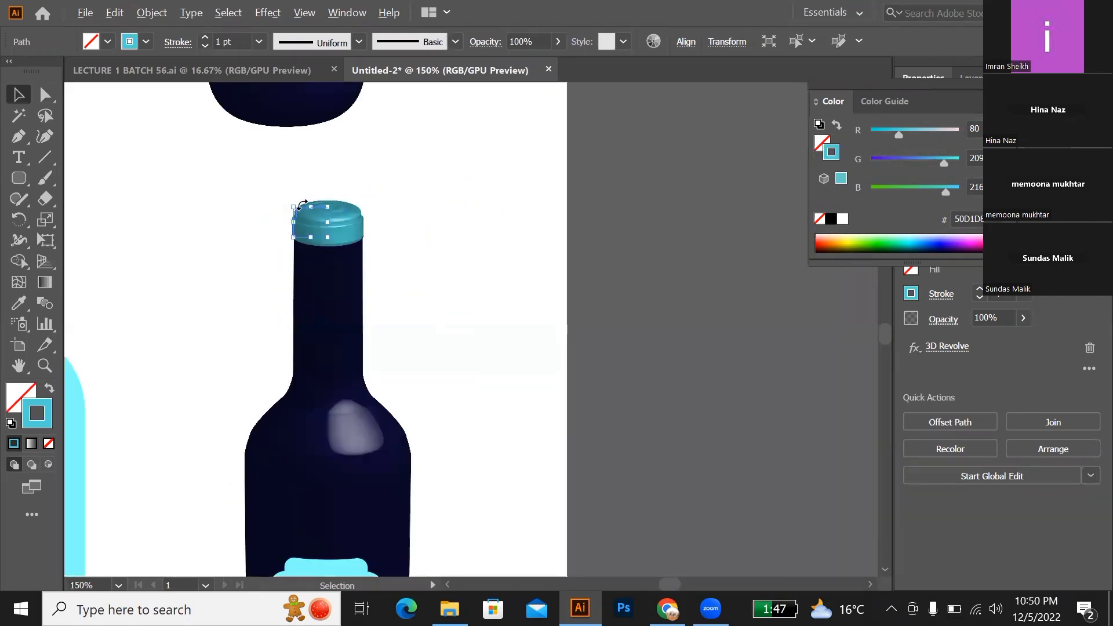
scroll(301, 204, "down", 2)
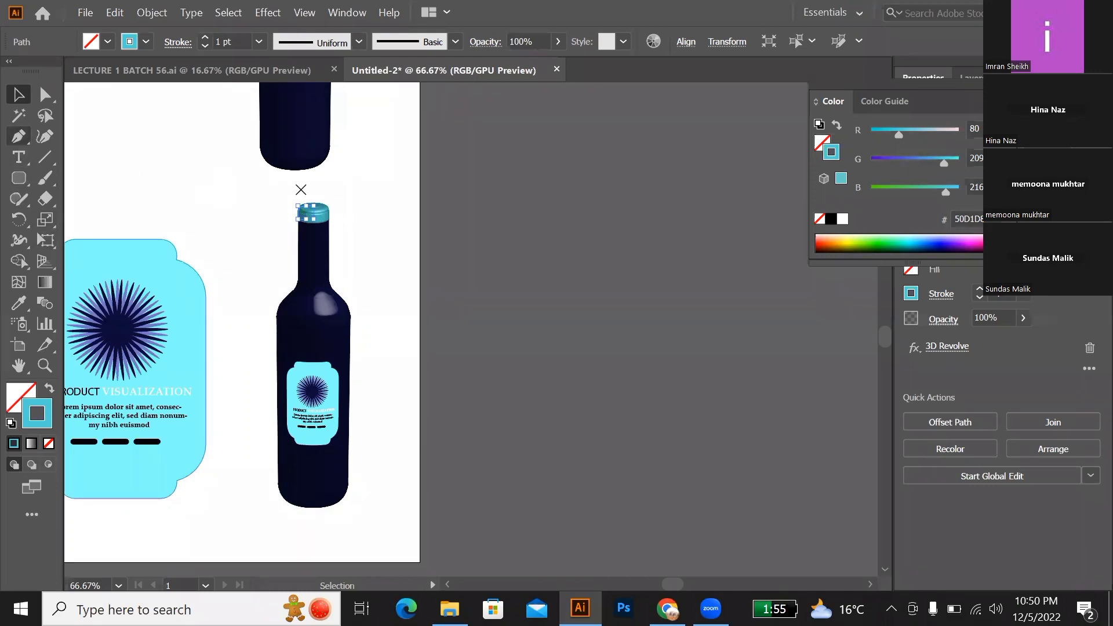
Step: Draw an open curved path with the Pen tool in the empty space between the wireframe bottle and the dark blue bottle
key("p")
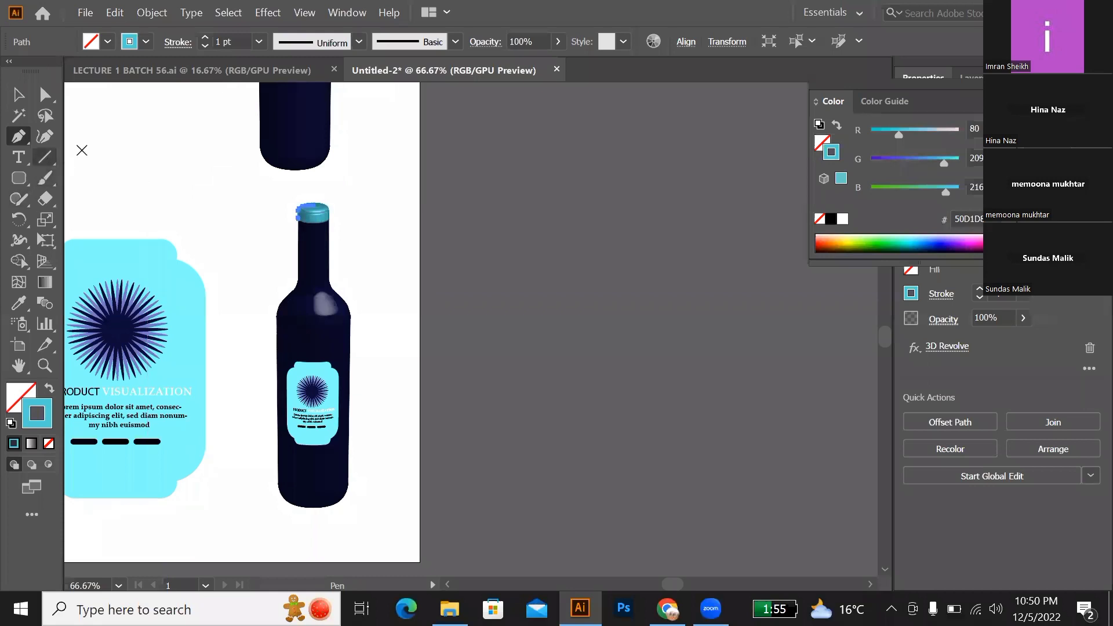
left_click(84, 150)
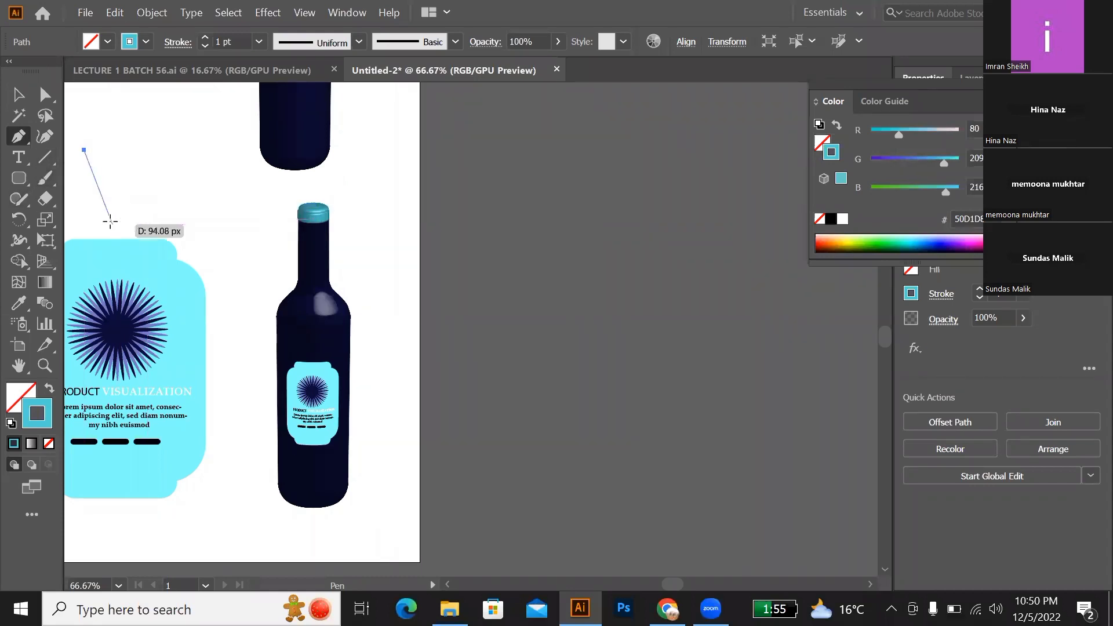
key("Escape")
scroll(87, 203, "up", 1)
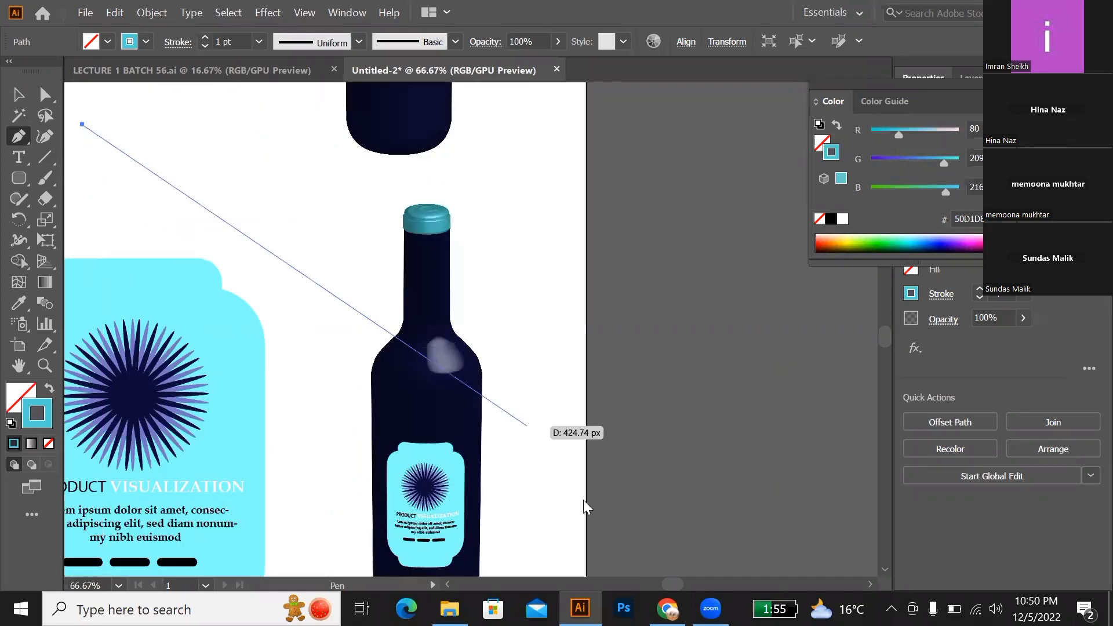
left_click_drag(669, 584, 661, 584)
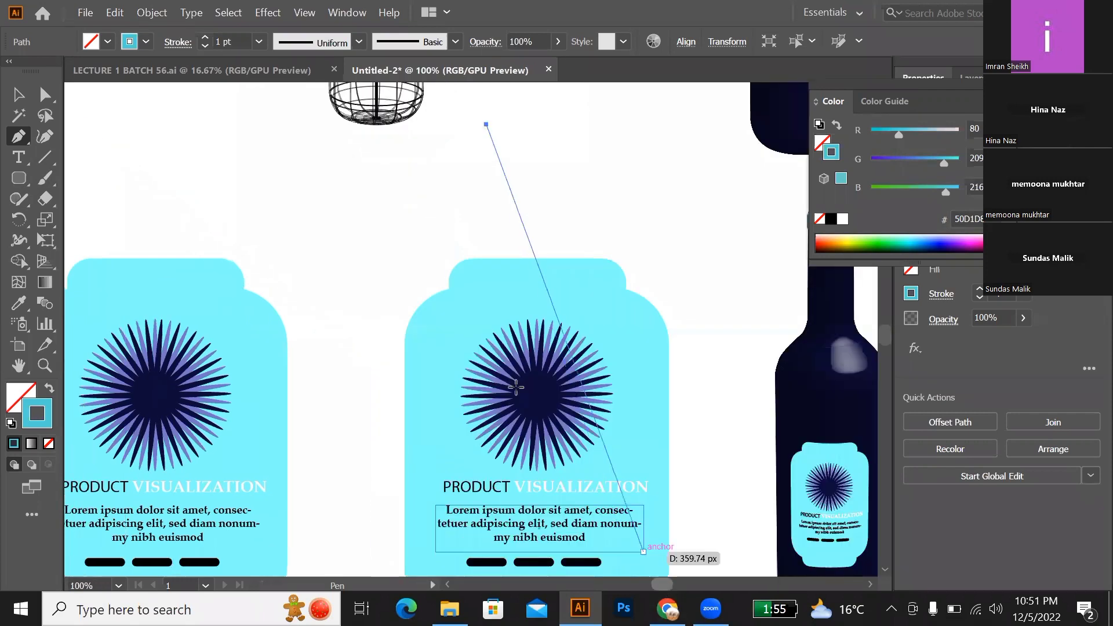
scroll(497, 249, "up", 2)
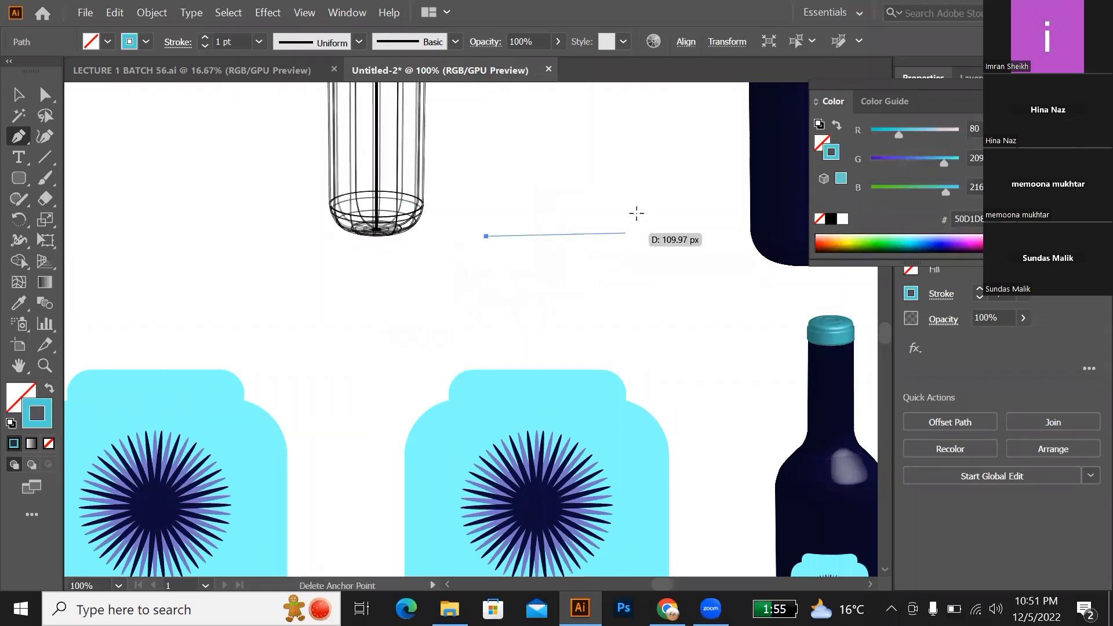
left_click(633, 180)
left_click_drag(632, 181, 665, 182)
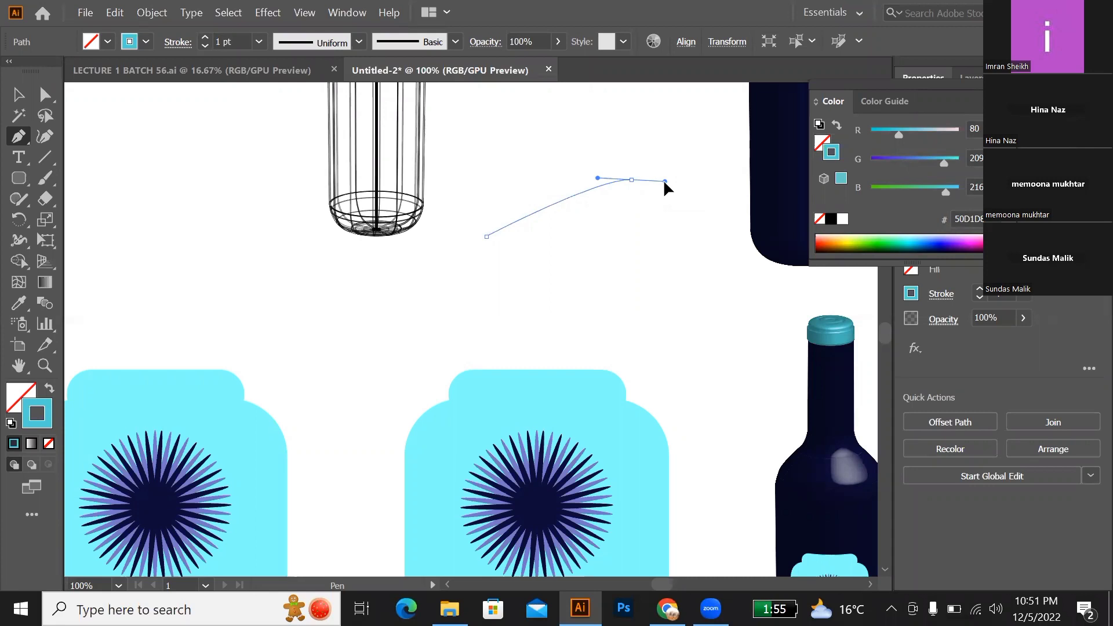
left_click_drag(664, 181, 743, 77)
left_click_drag(726, 168, 789, 222)
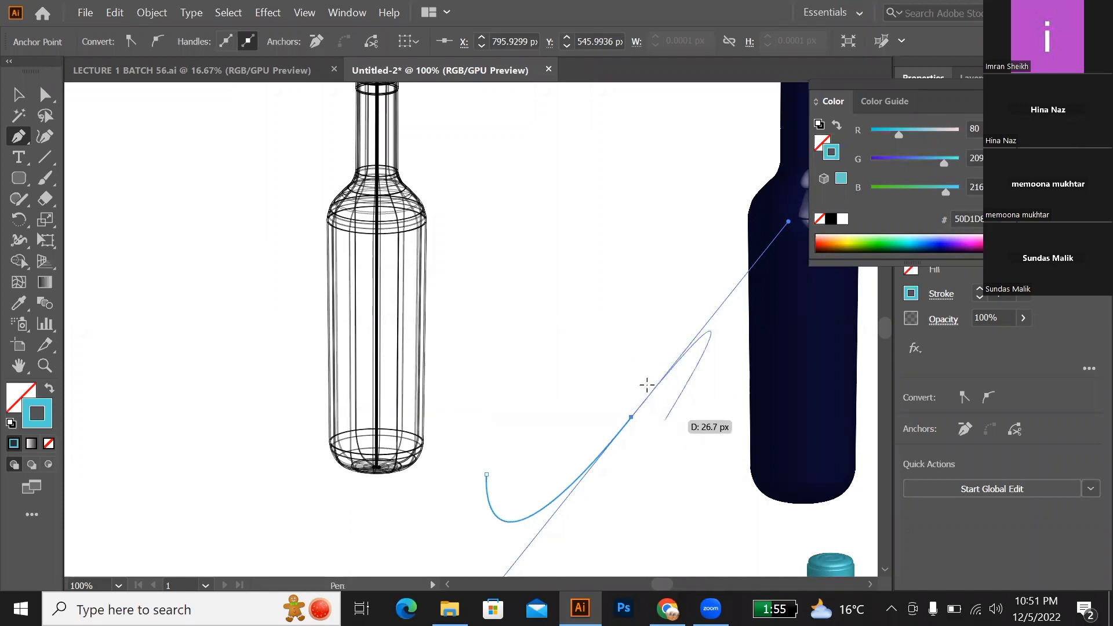
Step: Retract the end anchor's outgoing handle, close the path with a second curve into a check-mark shape, and fill it teal without a stroke
scroll(647, 385, "up", 2)
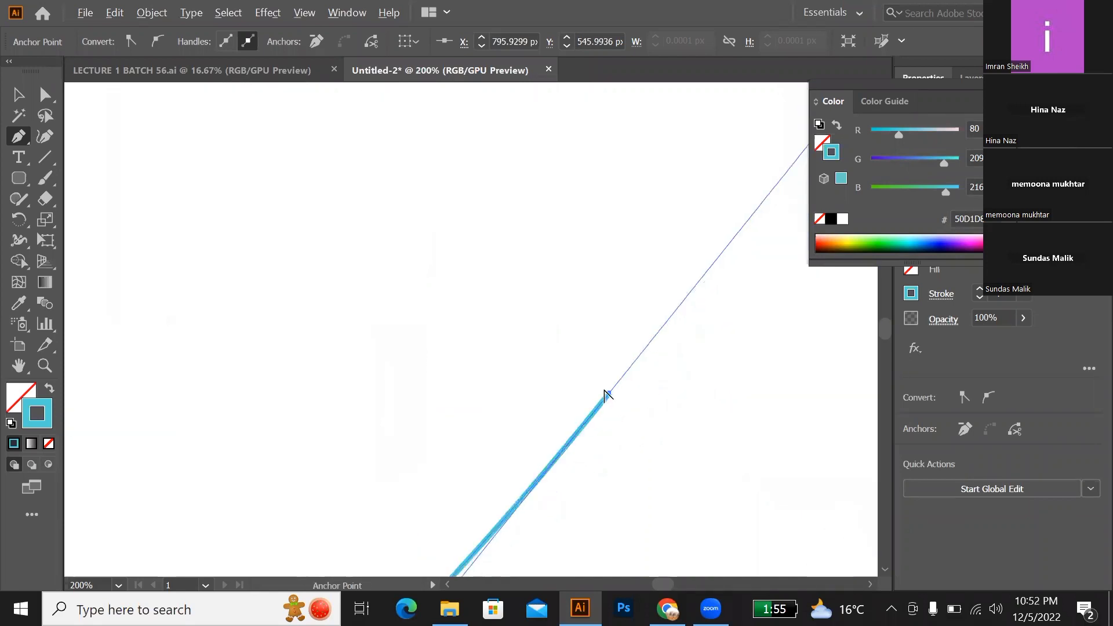
scroll(607, 395, "up", 2)
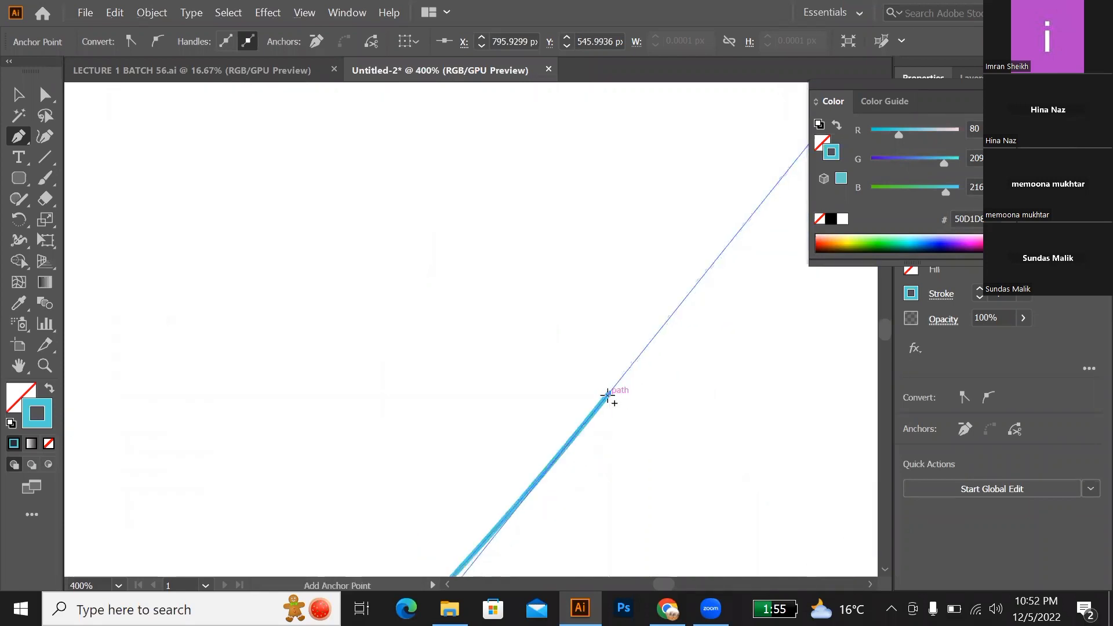
left_click(608, 395)
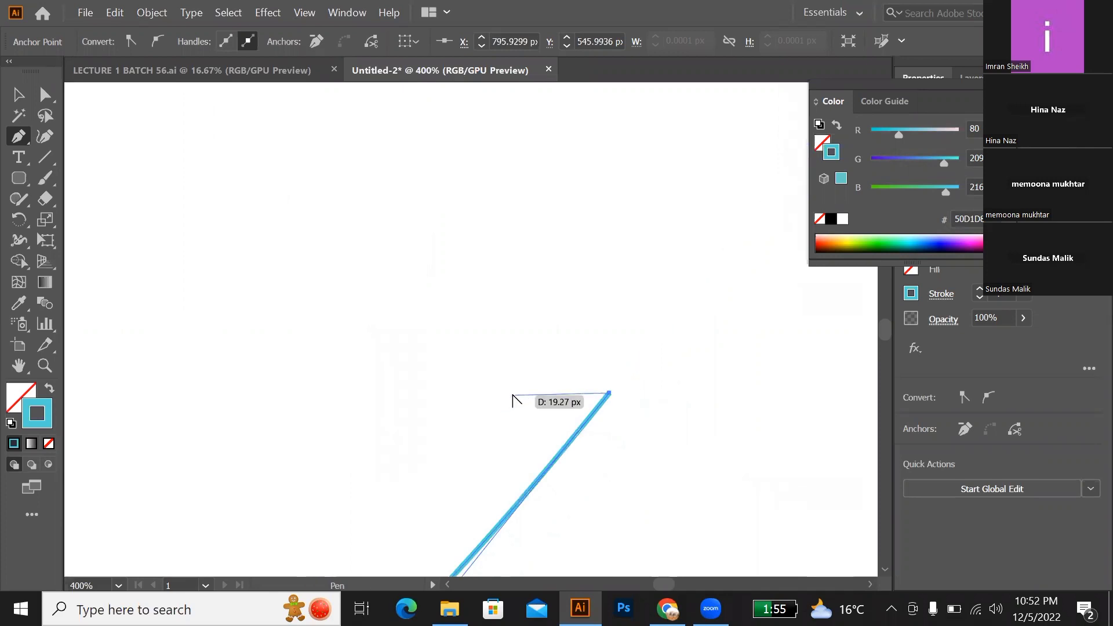
scroll(512, 400, "down", 2)
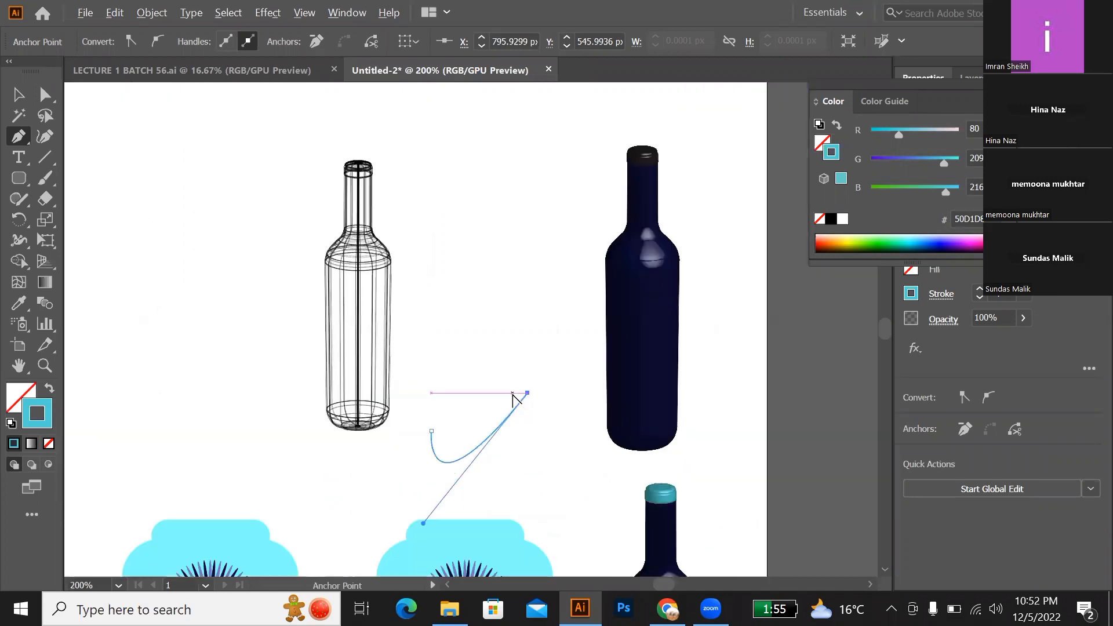
scroll(499, 395, "down", 3)
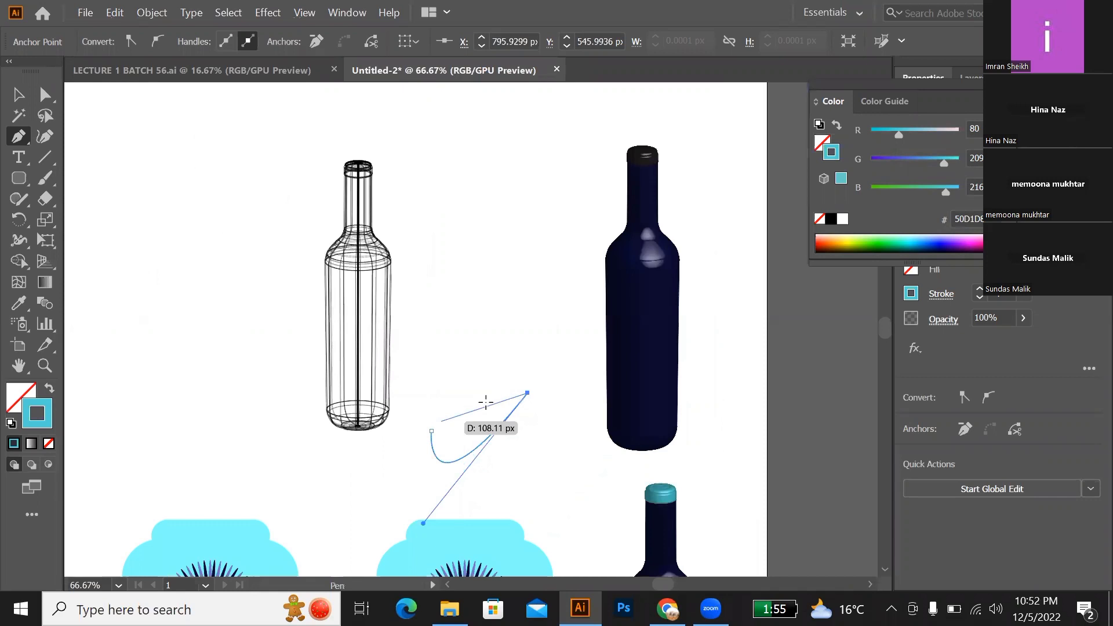
scroll(435, 365, "down", 3)
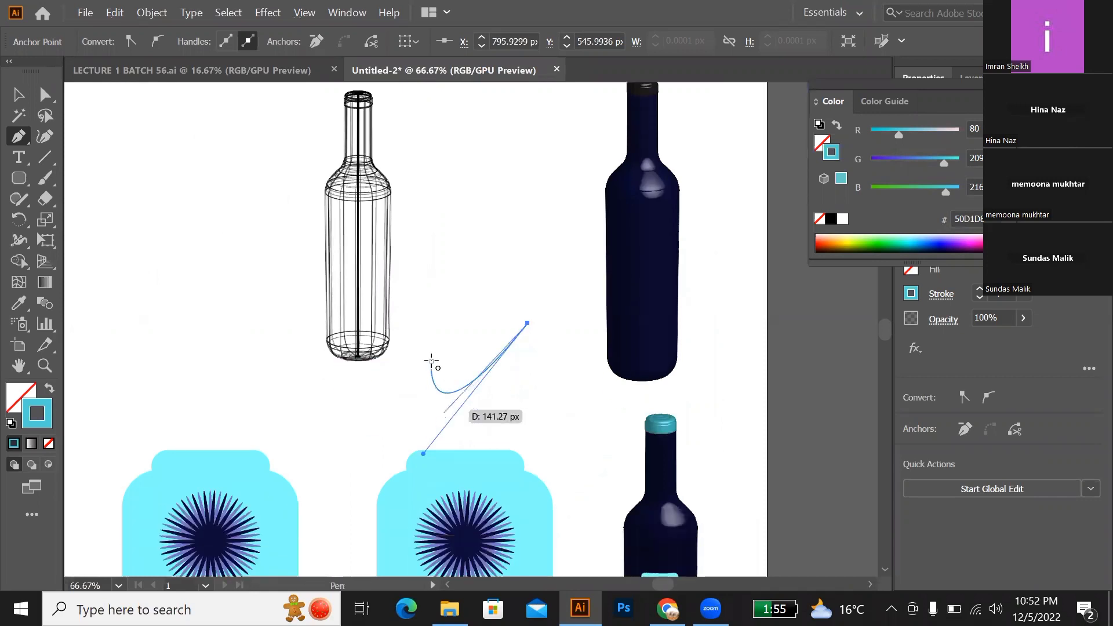
left_click_drag(431, 360, 436, 220)
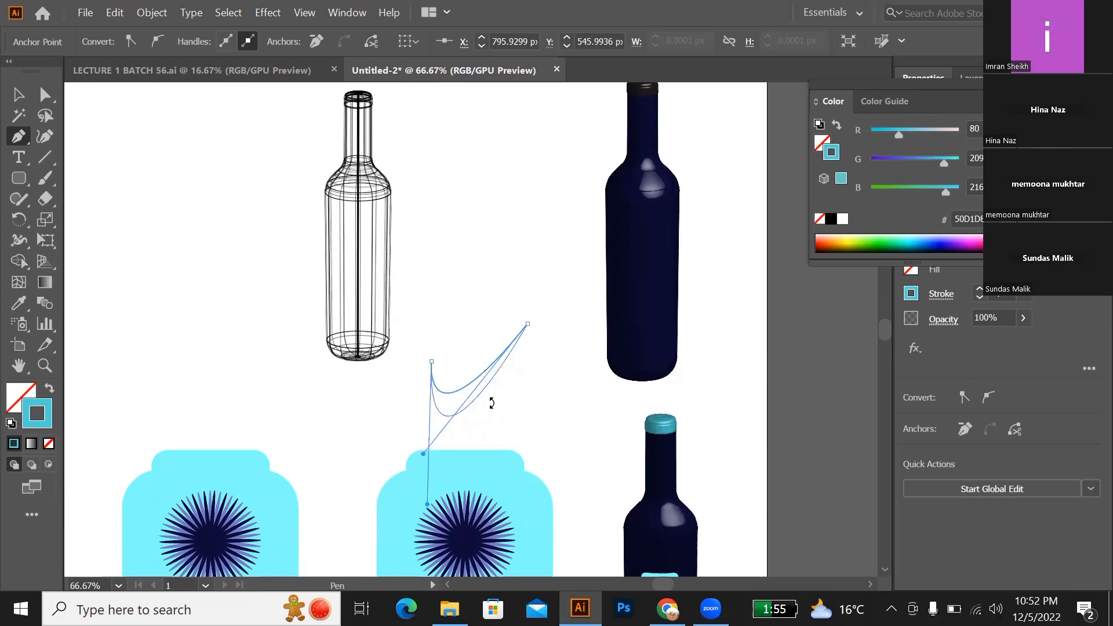
left_click(429, 402)
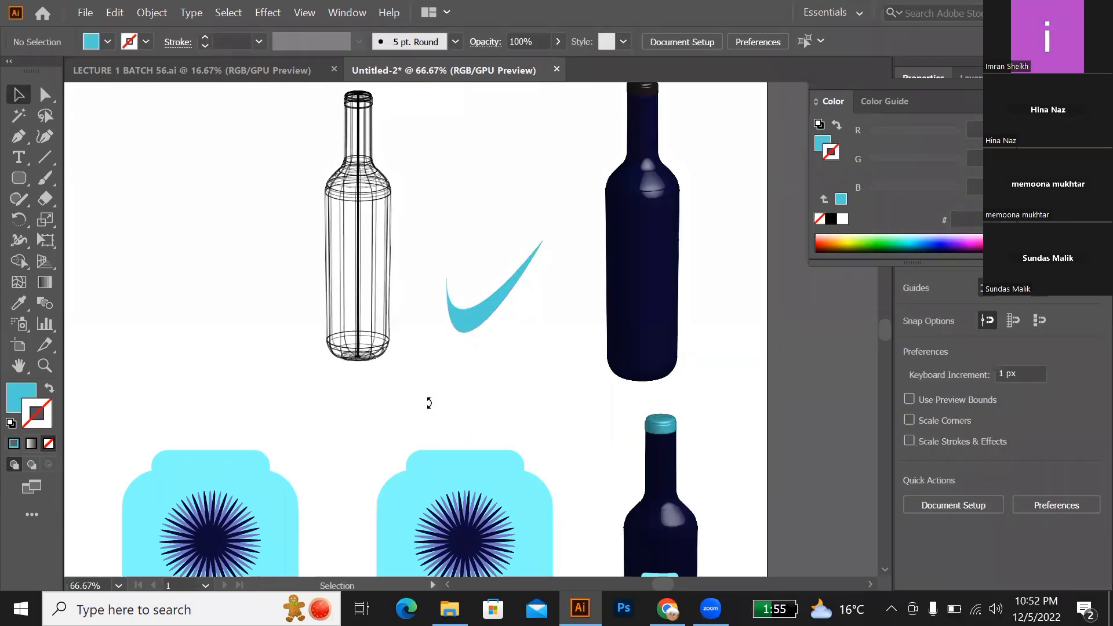
Step: Delete the spare label copy beside the original label and the teal check-mark shape from the artboard
scroll(429, 403, "down", 1)
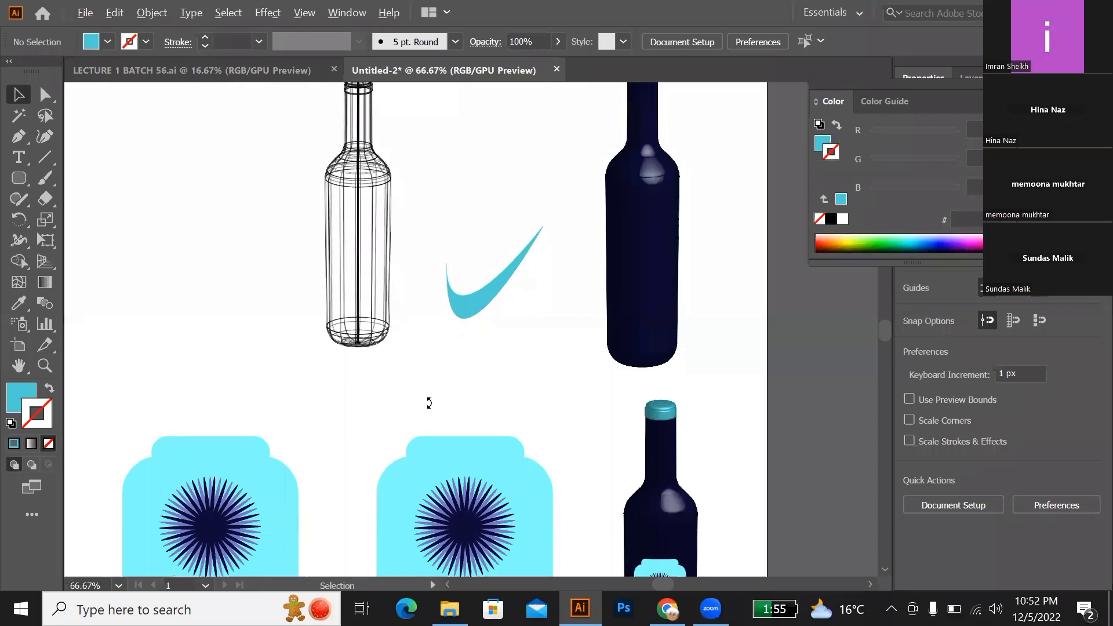
scroll(429, 403, "down", 2)
scroll(429, 403, "down", 1)
left_click(347, 459)
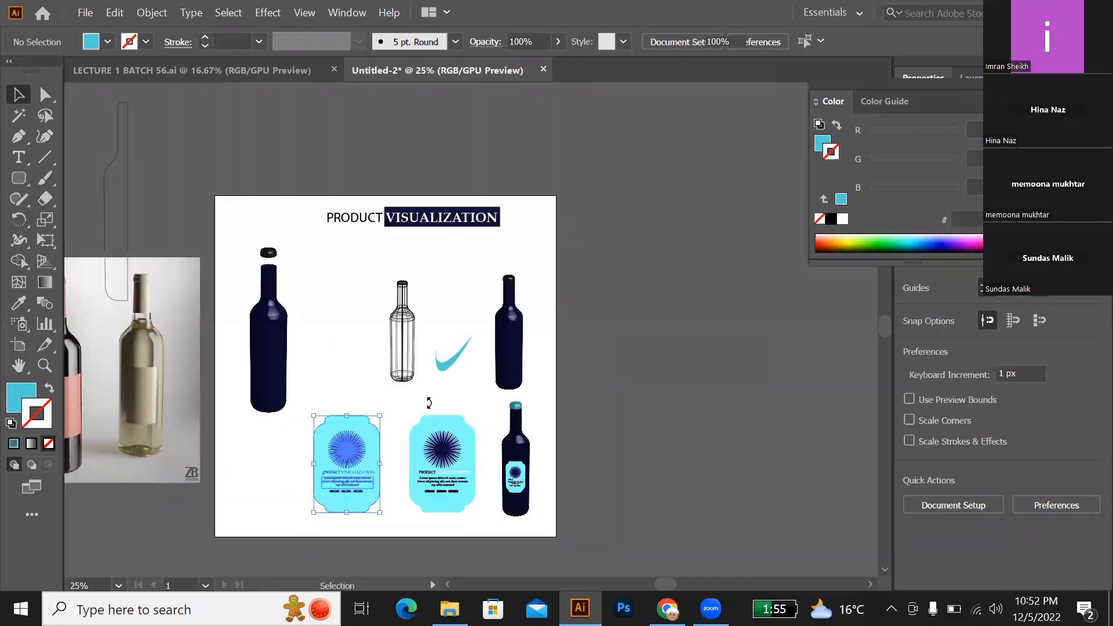
key("Delete")
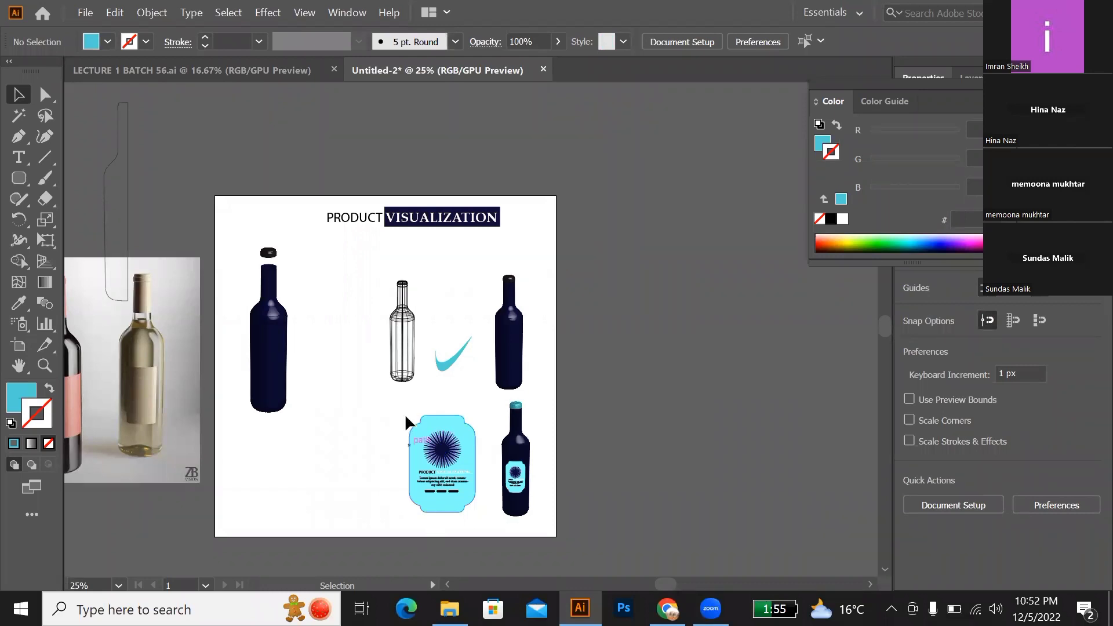
left_click(453, 367)
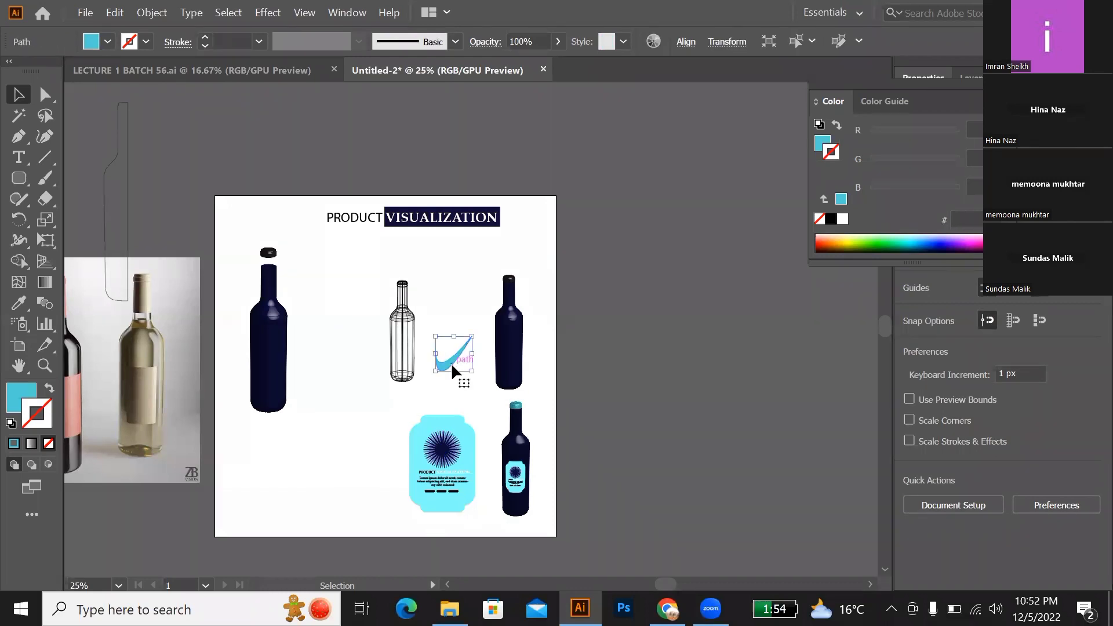
key("Delete")
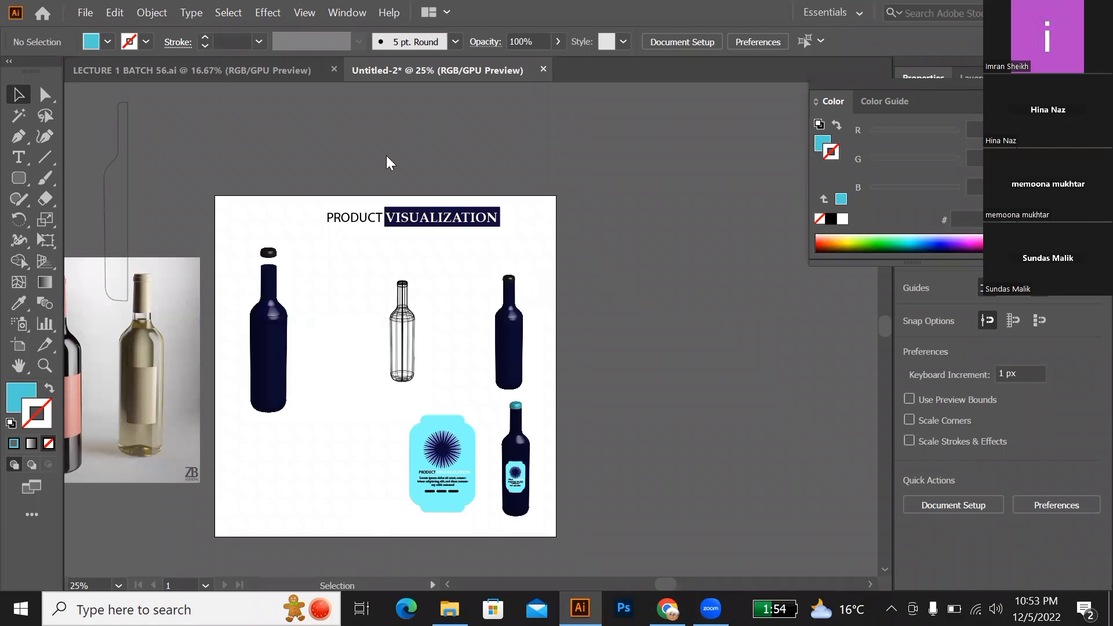
Step: Place the linked wine-bottle photo just outside the artboard's right edge and move the larger copy of the photo against the left edge
key("alt+Tab")
left_click(388, 127)
left_click_drag(388, 127, 580, 252)
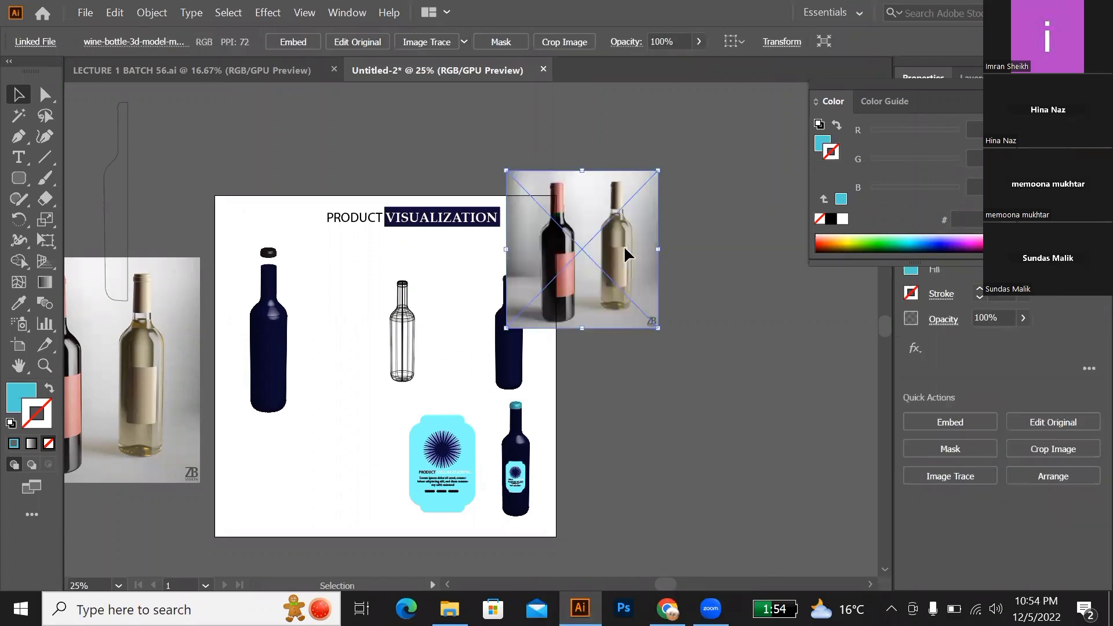
left_click_drag(582, 250, 637, 248)
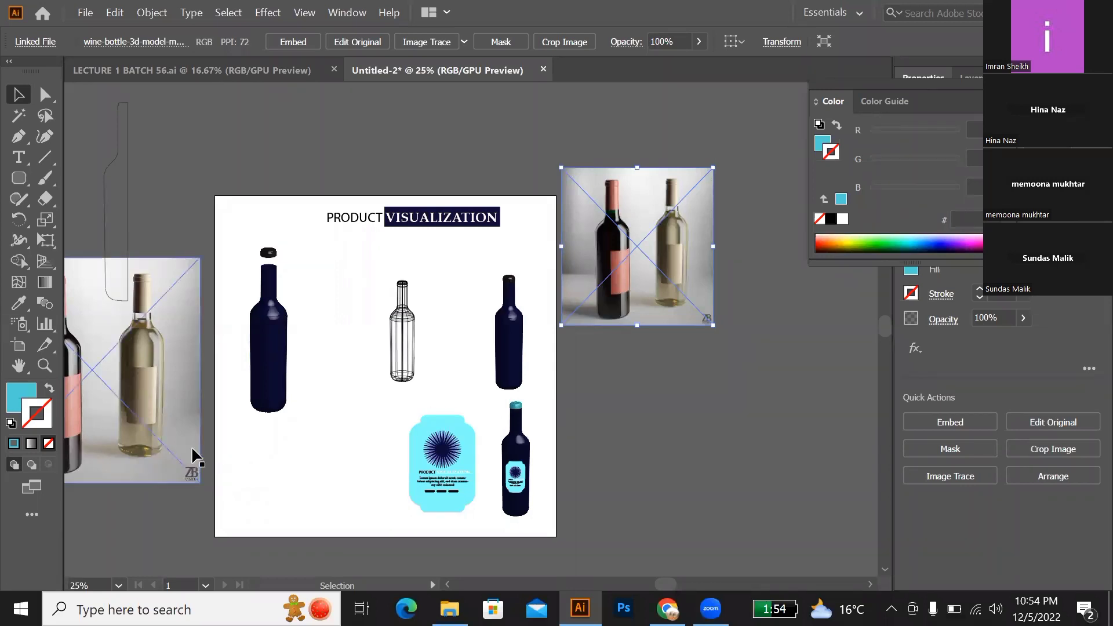
left_click_drag(171, 451, 190, 410)
left_click_drag(190, 408, 190, 409)
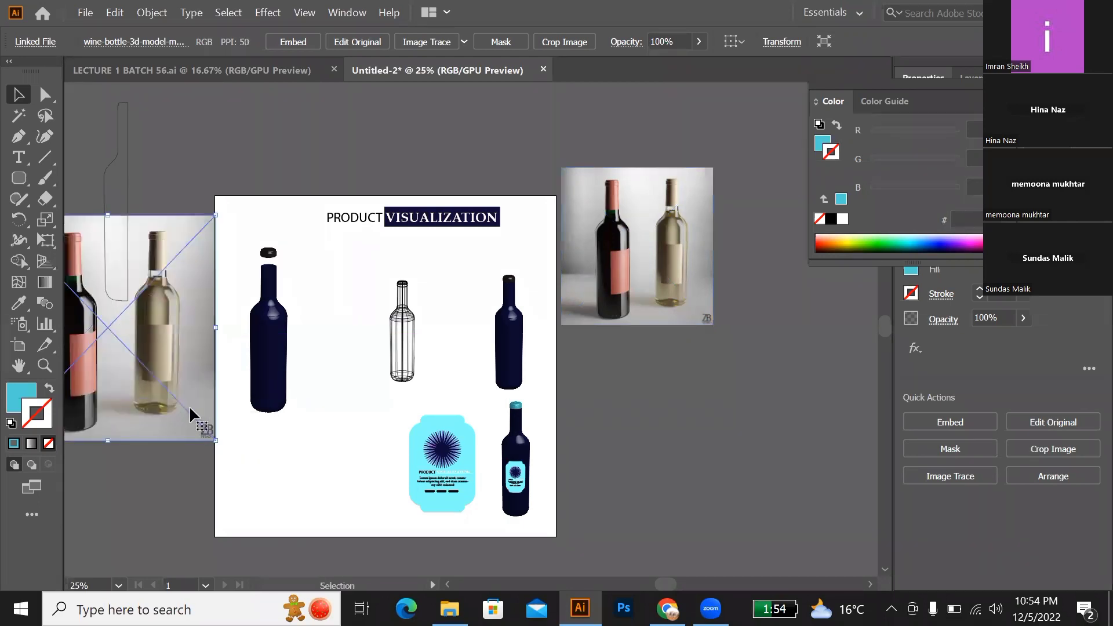